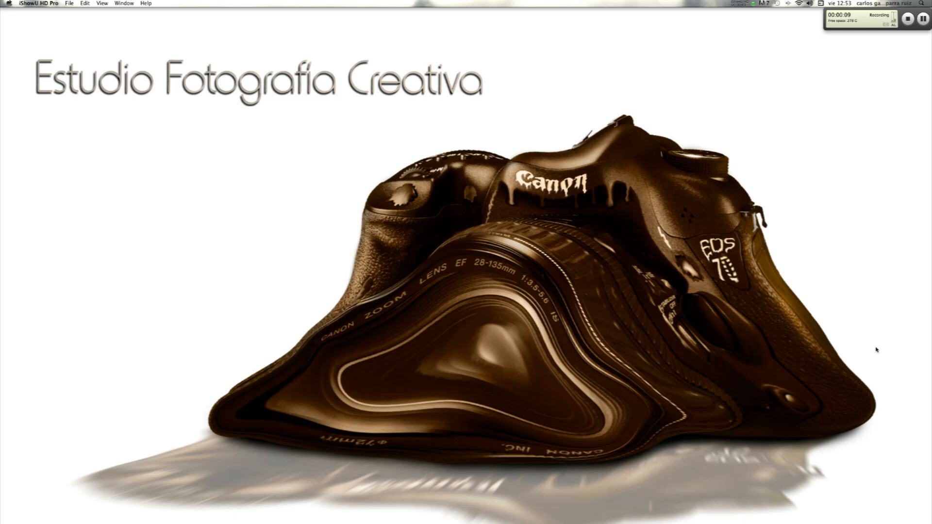
Open the black-outfit model PSD from the FOTOMONTAJE GOTICA folder in Photoshop and hide its Fondo layer
mouse_move(847, 507)
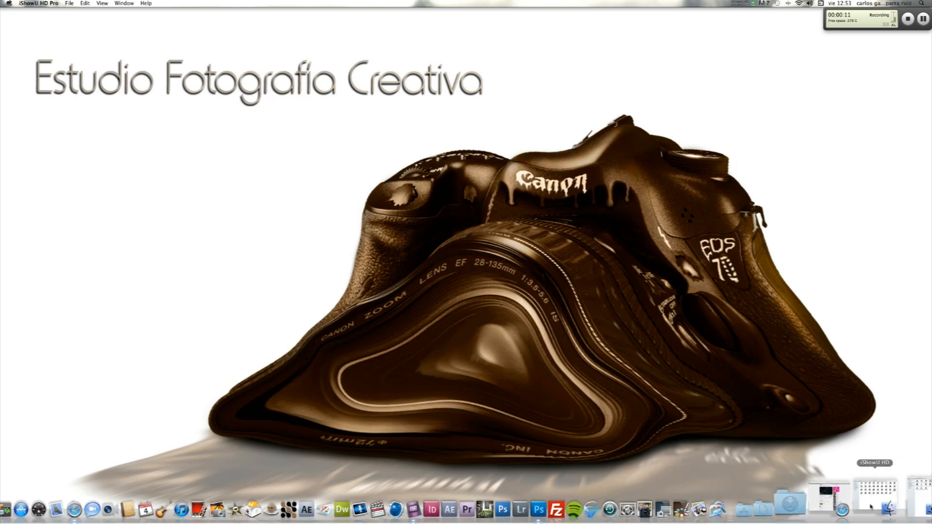
left_click(888, 500)
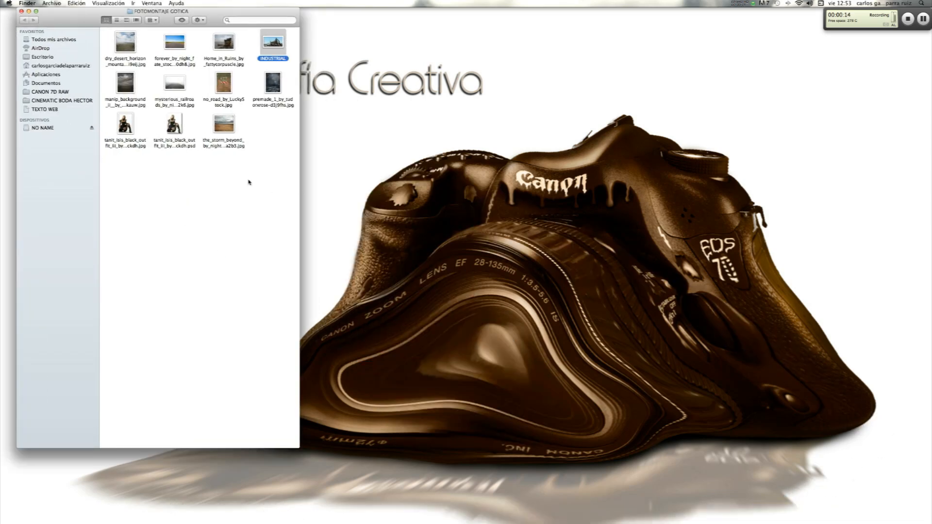
left_click(174, 127)
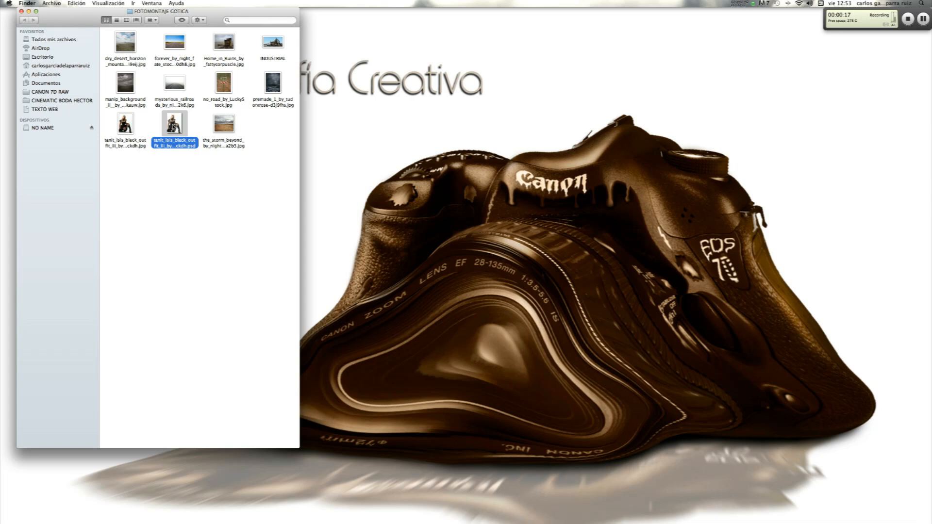
double_click(173, 125)
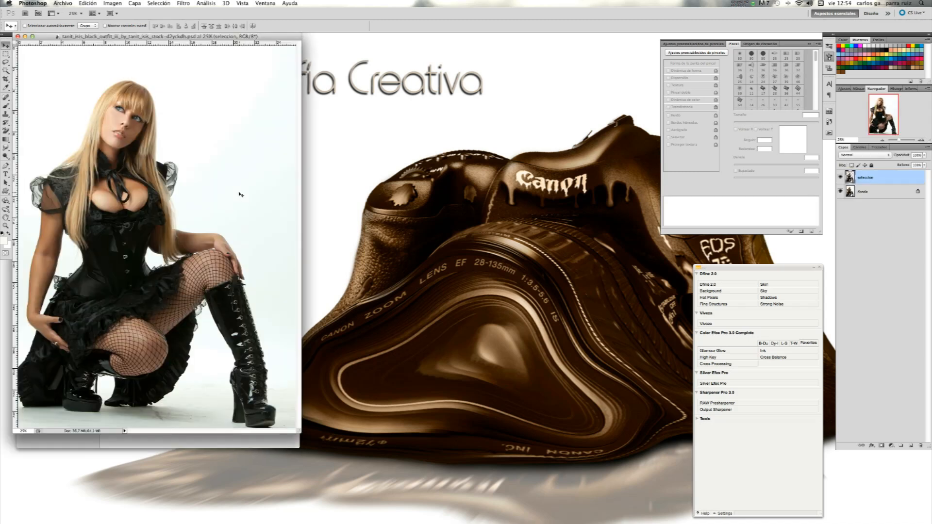
left_click_drag(179, 37, 381, 38)
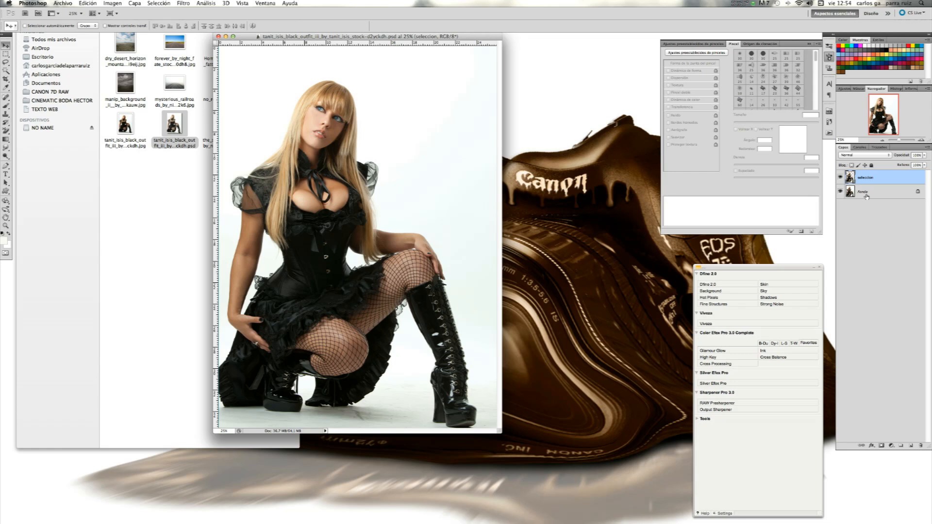
left_click(840, 192)
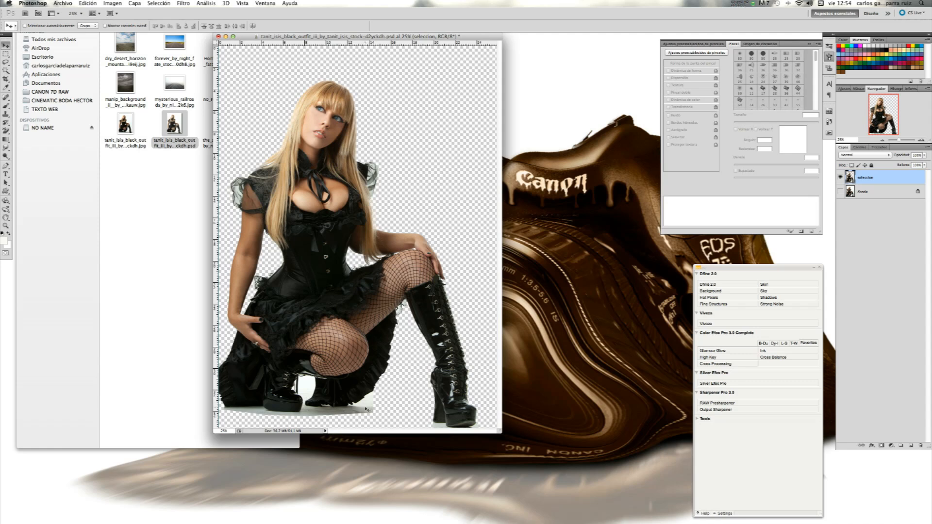
Open the manip_background JPG from the FOTOMONTAJE GOTICA folder as a separate Photoshop document
left_click_drag(309, 36, 446, 38)
left_click(141, 233)
left_click_drag(126, 84, 607, 504)
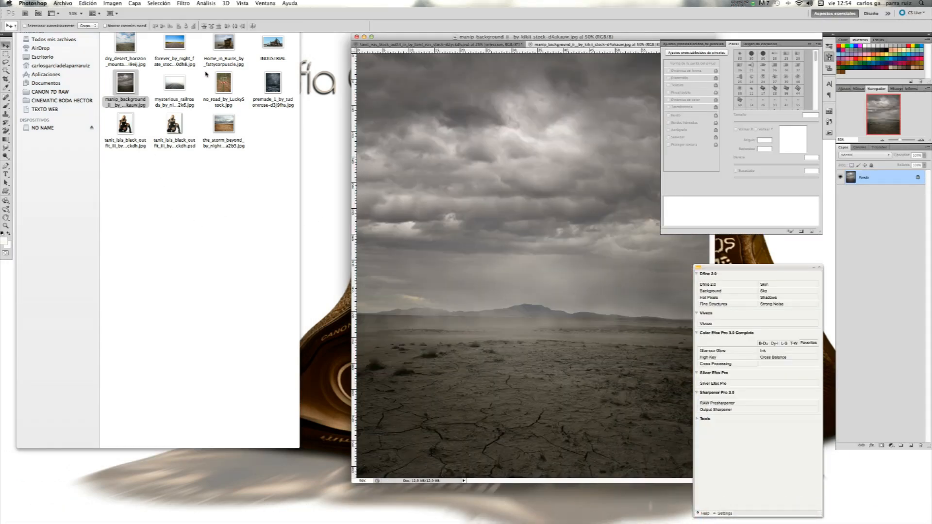
Place the INDUSTRIAL image from the folder into the background document, stretching it slightly taller
left_click(278, 43)
left_click_drag(278, 44, 549, 192)
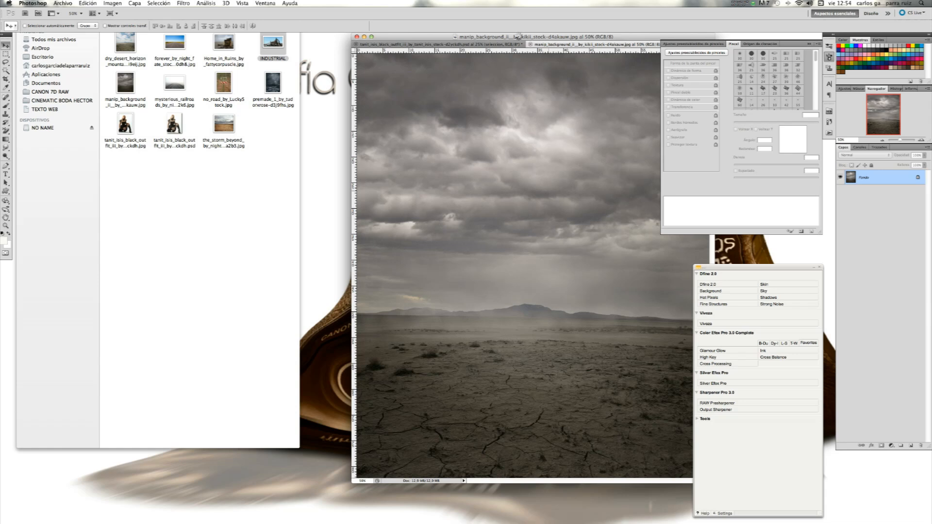
left_click_drag(517, 37, 292, 39)
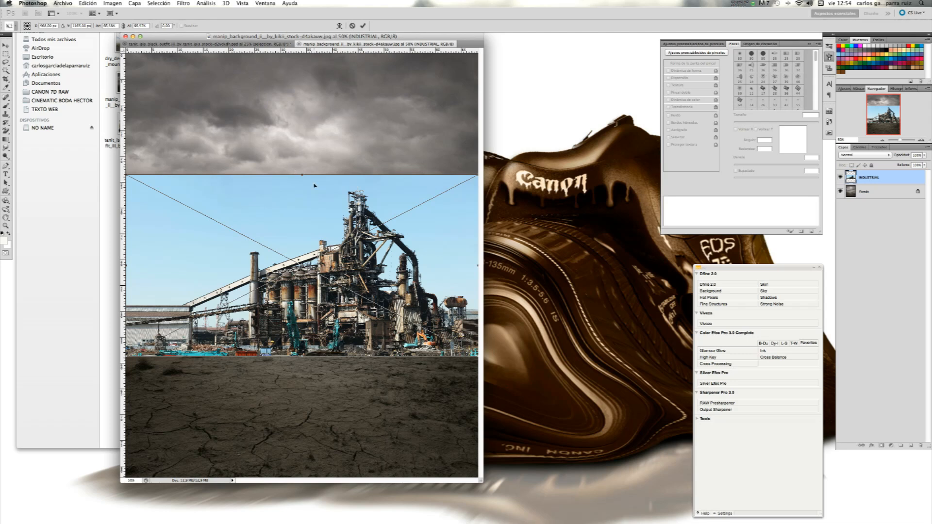
left_click_drag(301, 175, 303, 166)
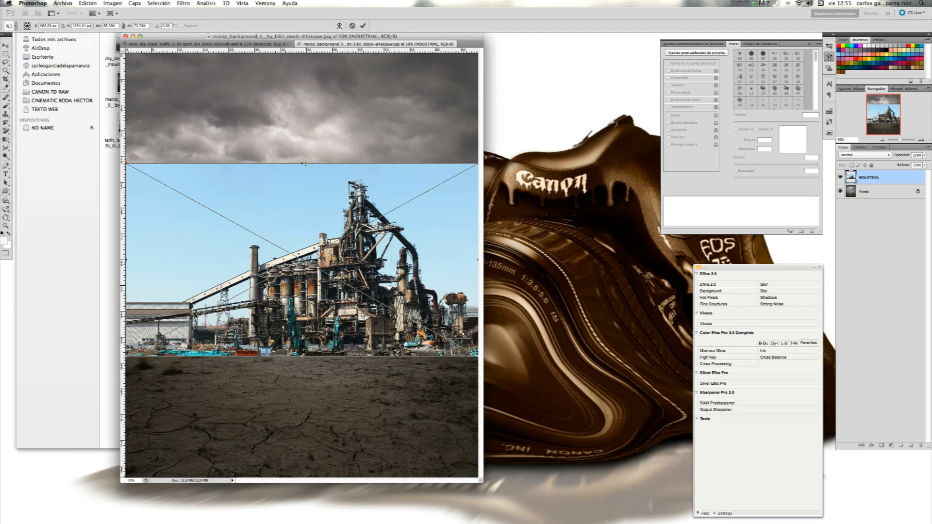
left_click(362, 26)
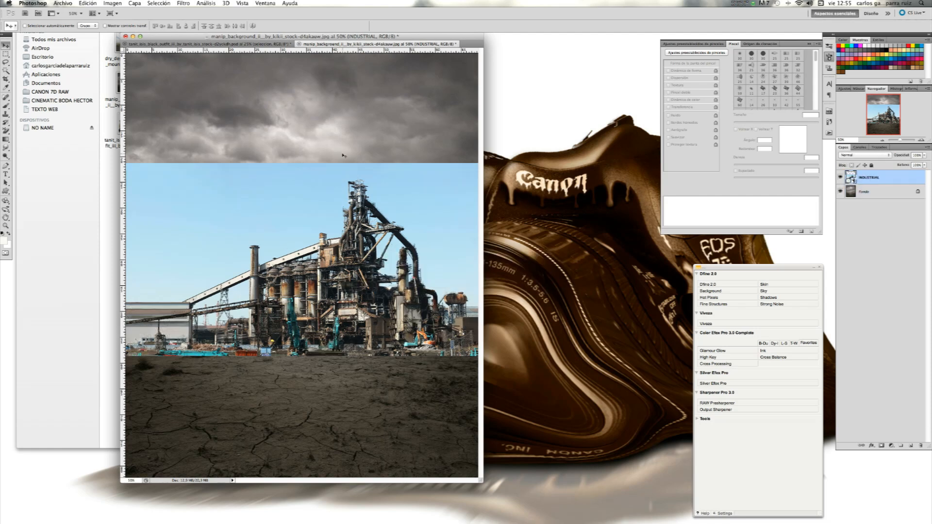
Rasterize the INDUSTRIAL layer and move it up so the factory's base meets the desert horizon
right_click(881, 181)
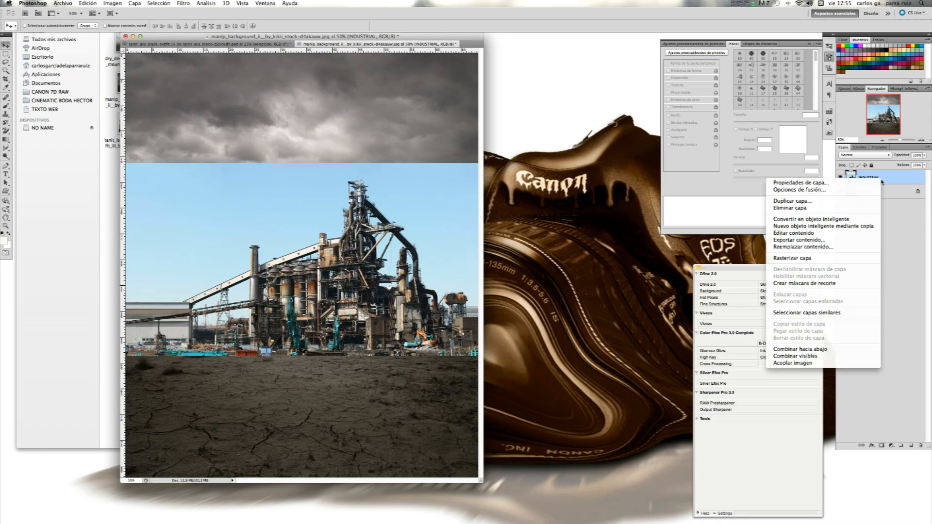
left_click(857, 260)
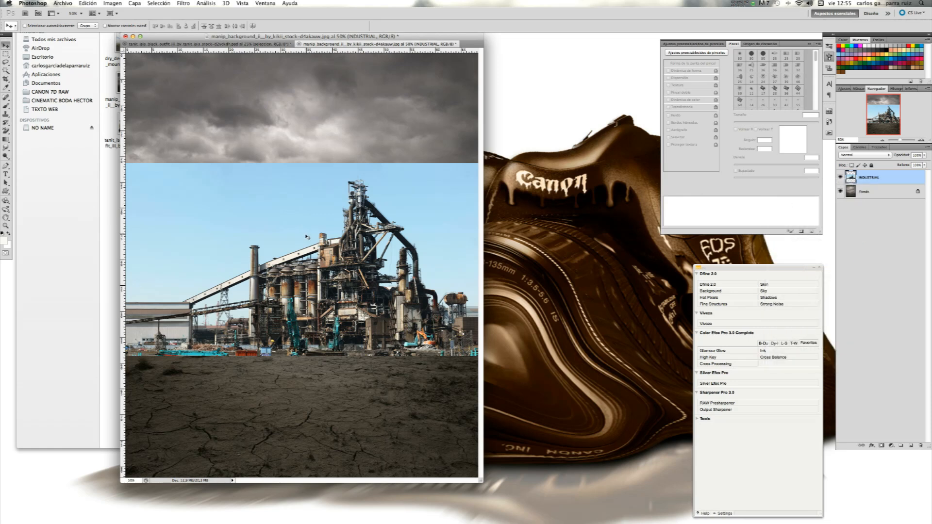
left_click_drag(306, 237, 304, 207)
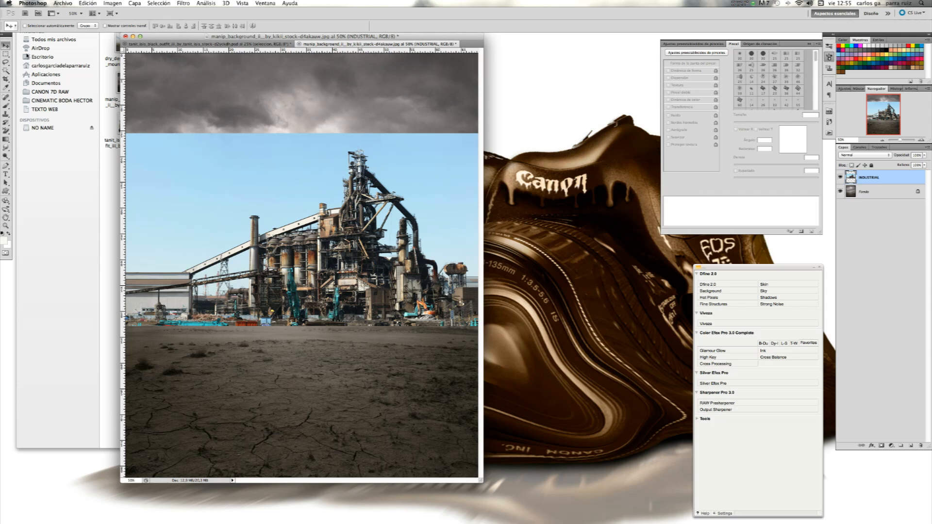
Select the thin upper strip of blue sky on the INDUSTRIAL layer, stretch it beyond the canvas's upper edge and deselect
left_click(6, 55)
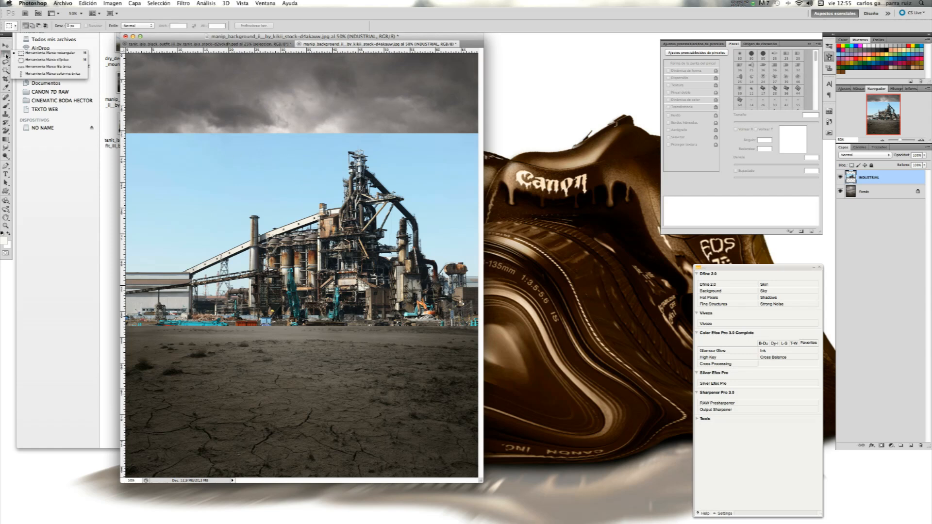
left_click(40, 54)
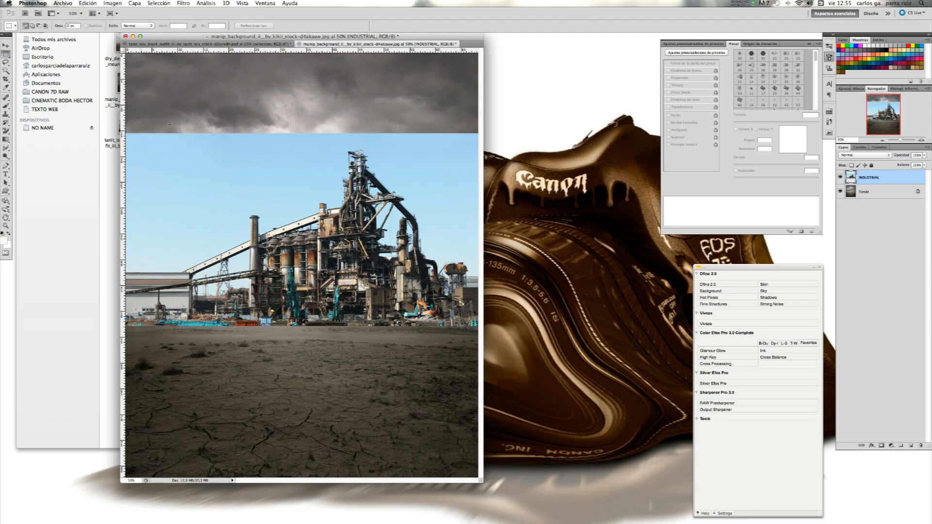
key("super+minus")
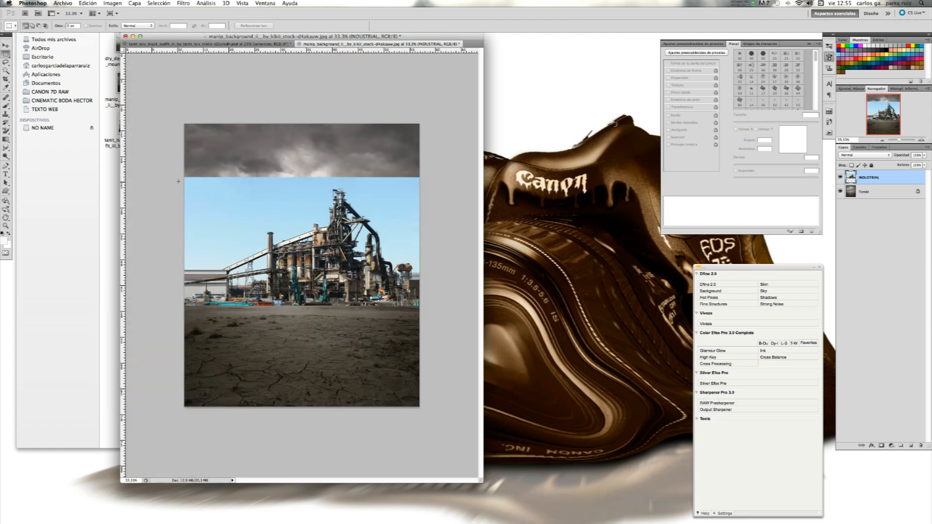
left_click_drag(183, 175, 421, 182)
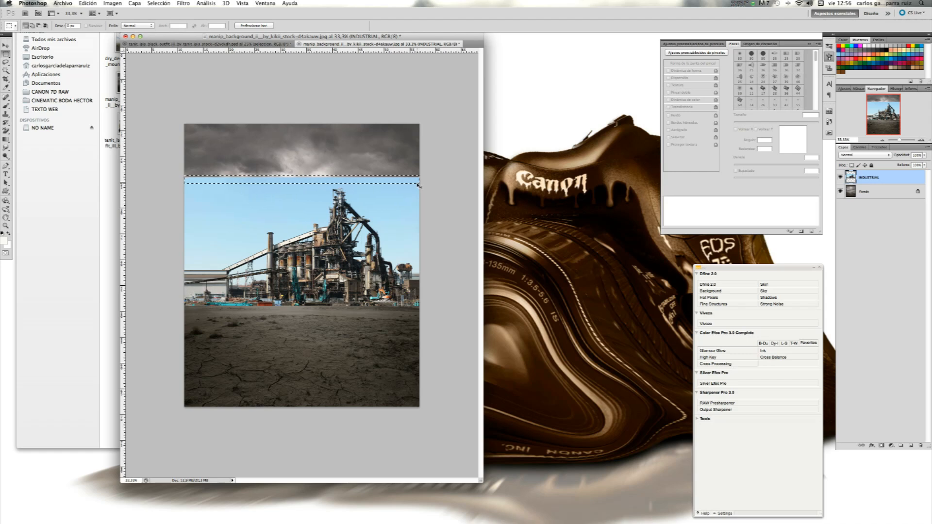
key("ctrl+t")
left_click_drag(301, 173, 303, 101)
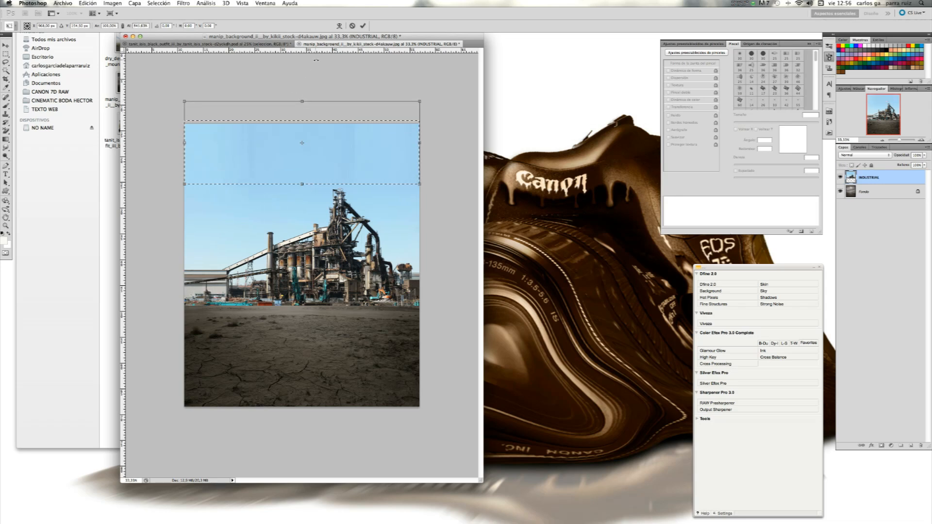
left_click(363, 25)
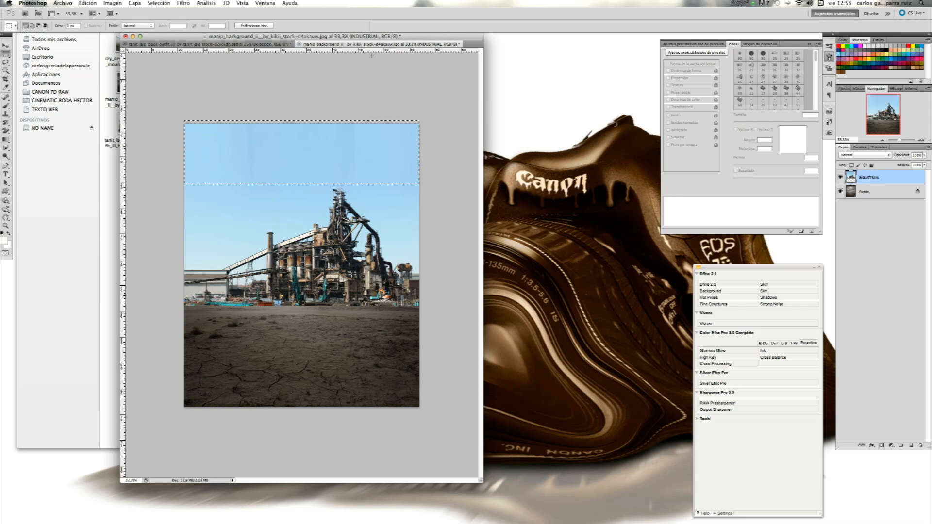
key("super+d")
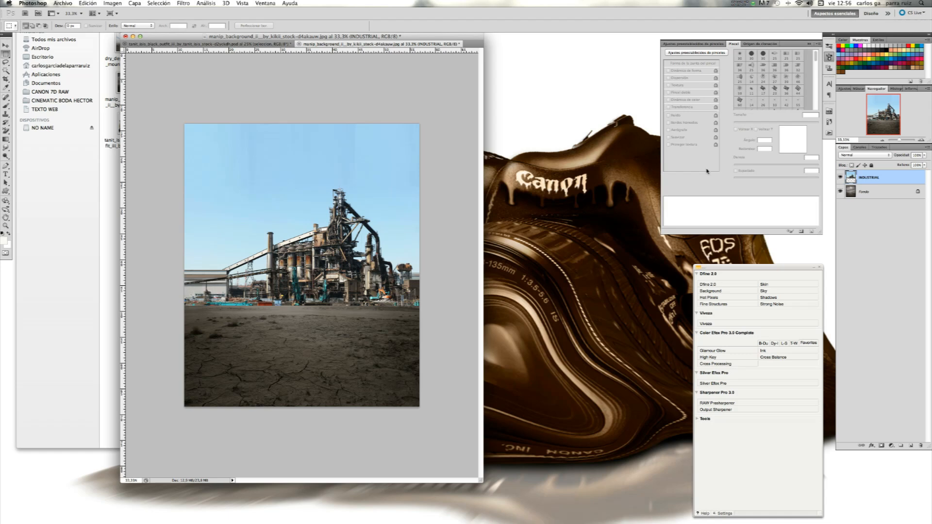
Set the INDUSTRIAL layer's blend mode to Multiply (Multiplicar) and add a layer mask to it
left_click(878, 158)
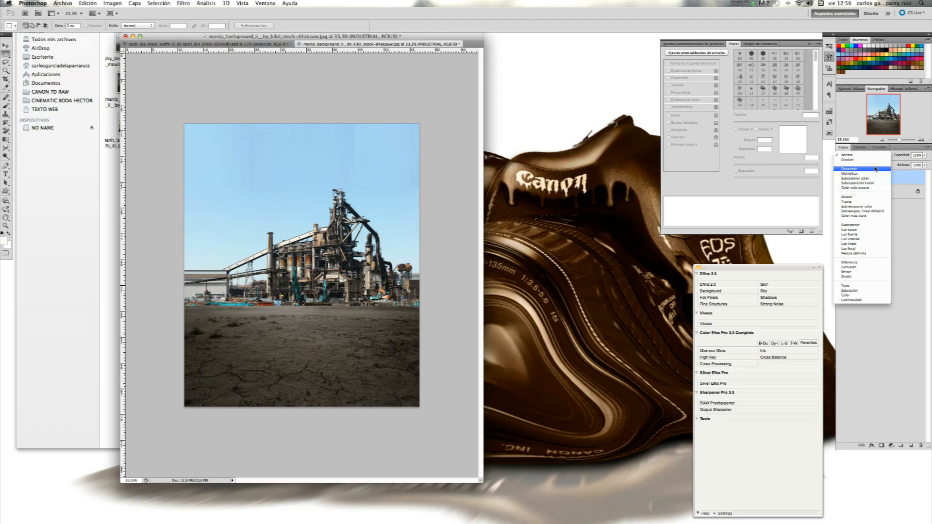
left_click(873, 174)
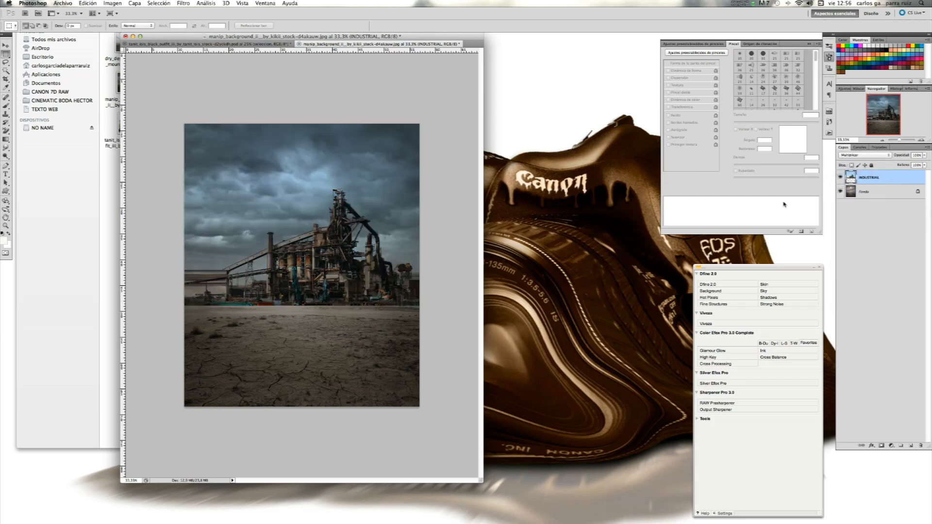
left_click(881, 446)
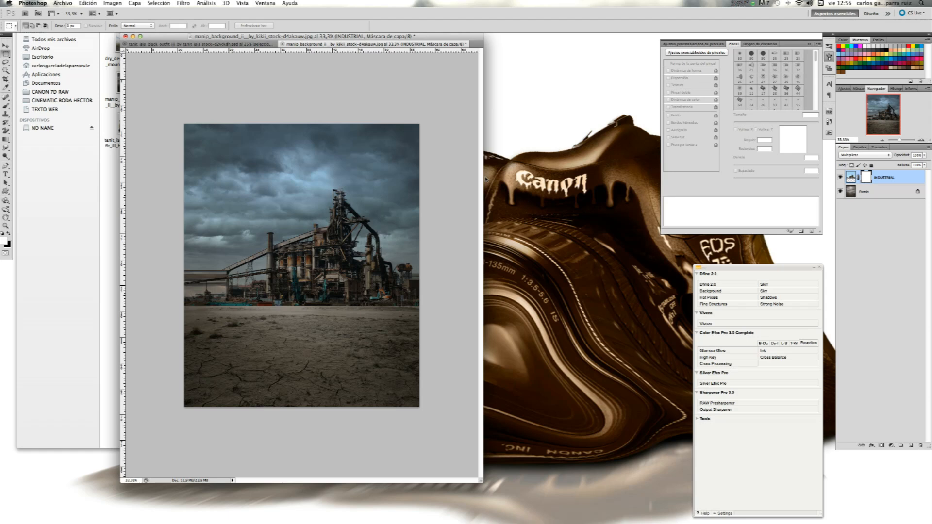
Prepare the Brush tool with black as the foreground colour and 27% opacity for the layer mask
key("super+0")
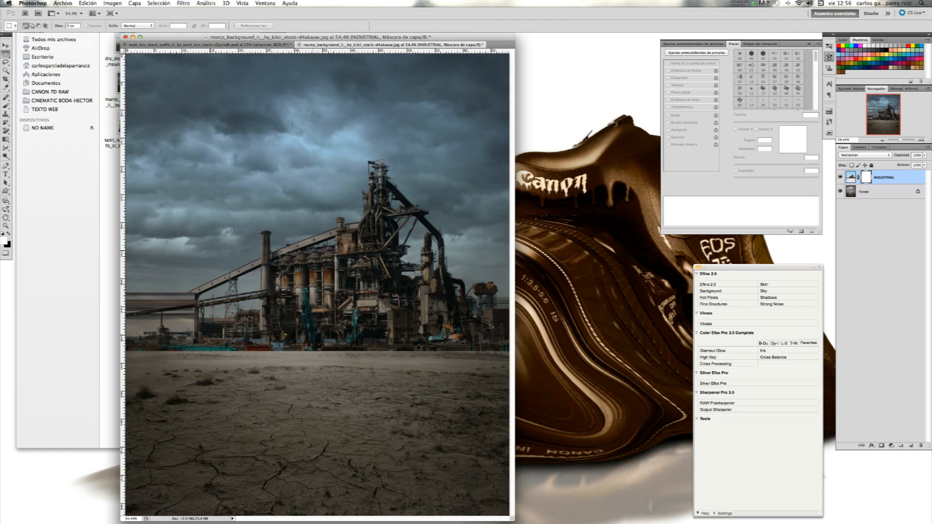
left_click(6, 106)
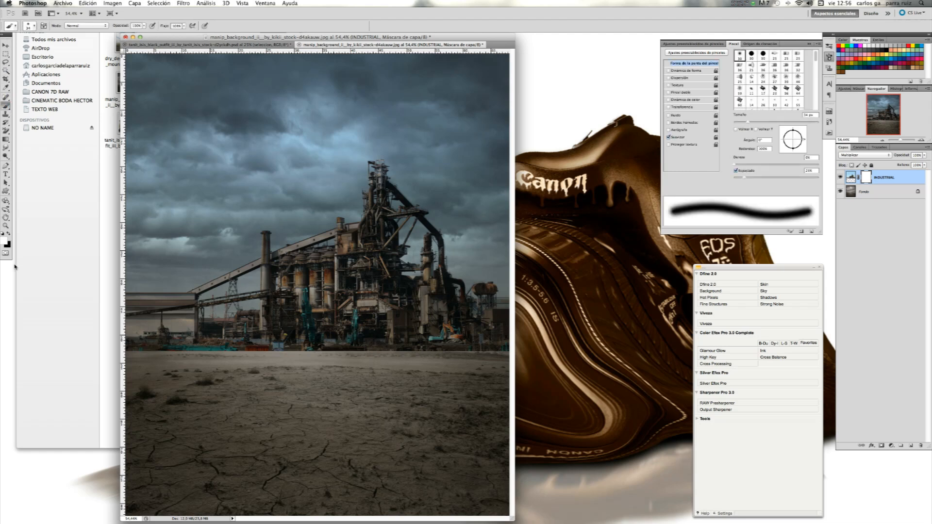
left_click(9, 235)
left_click(144, 27)
left_click_drag(144, 33, 119, 34)
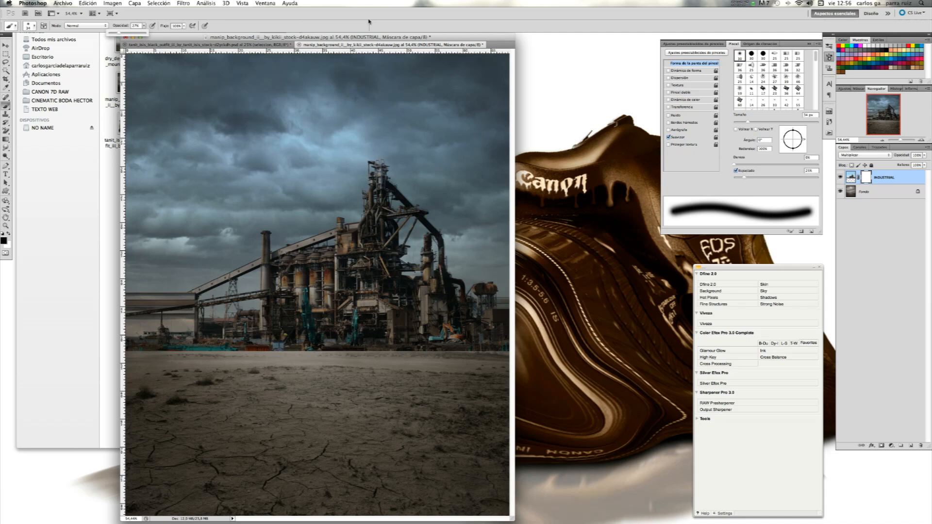
Paint the INDUSTRIAL mask along the factory's lower edge with a soft brush of about 43 px to blend it into the ground
left_click(244, 3)
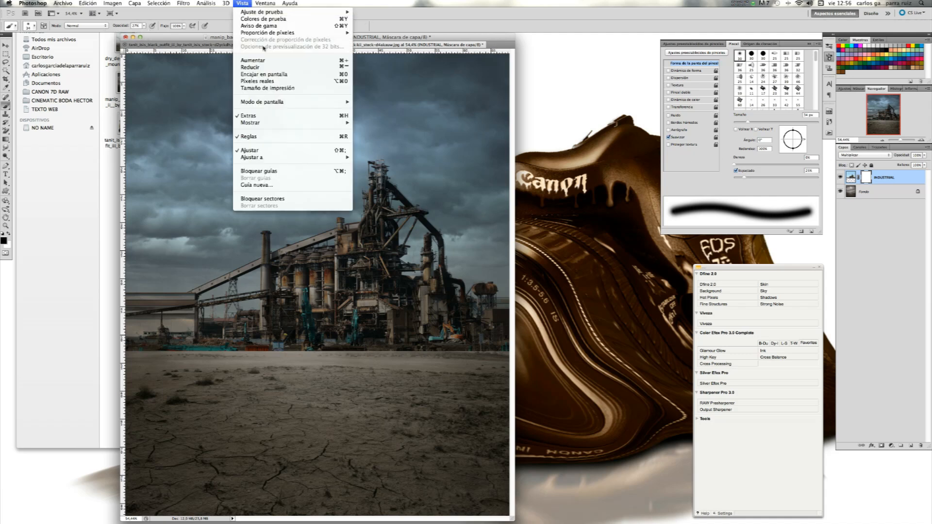
left_click(272, 82)
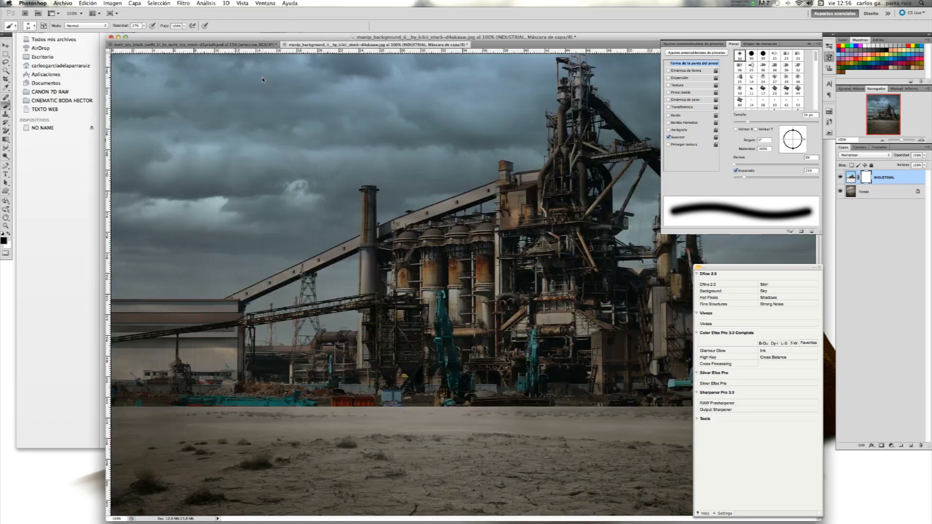
left_click_drag(388, 42, 284, 26)
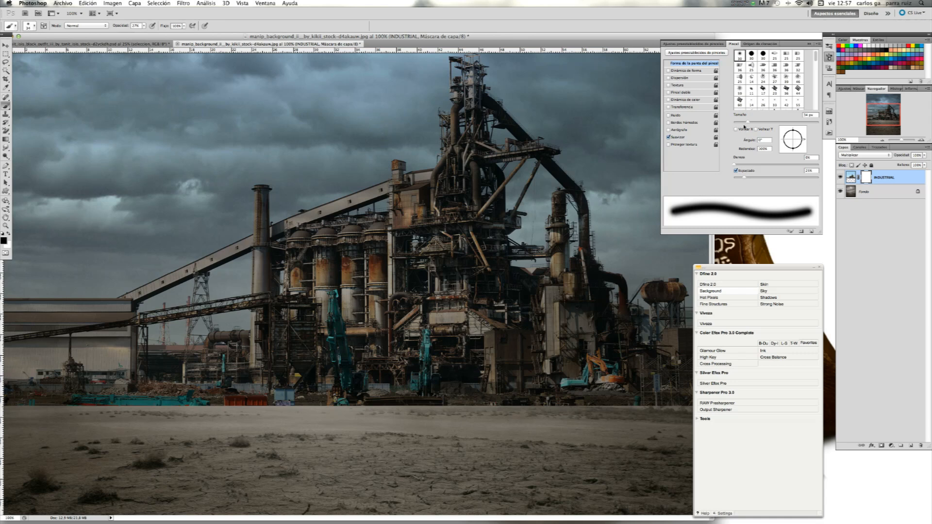
left_click_drag(748, 123, 753, 128)
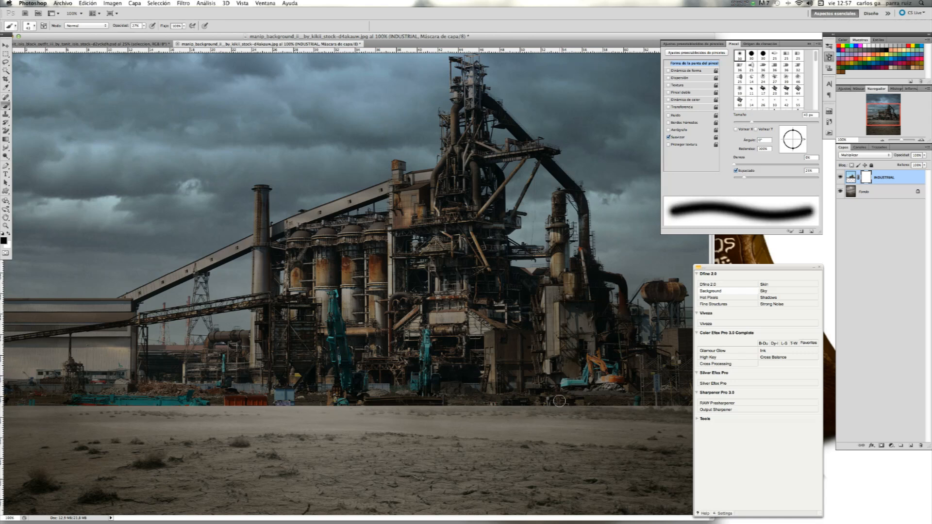
left_click_drag(795, 268, 861, 273)
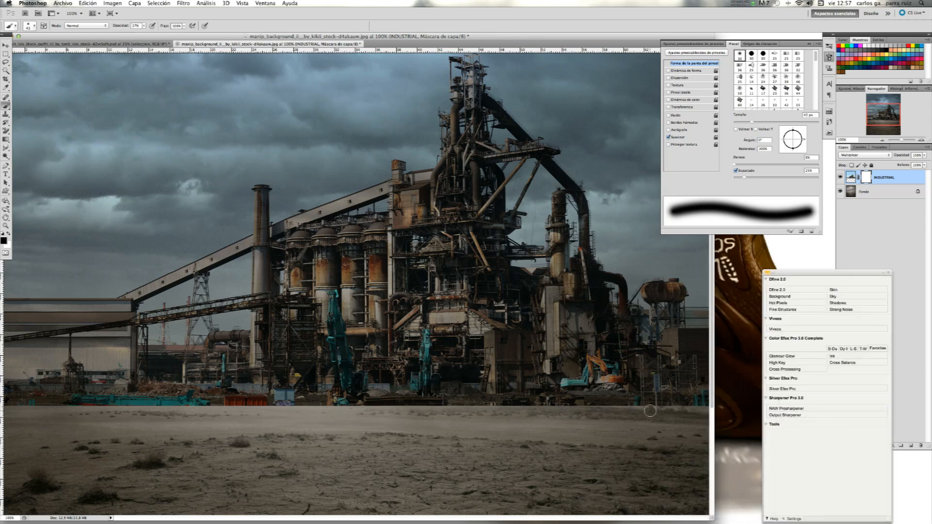
mouse_move(620, 412)
left_mouse_down()
mouse_move(68, 400)
mouse_move(54, 413)
mouse_move(26, 409)
mouse_move(8, 420)
left_mouse_up()
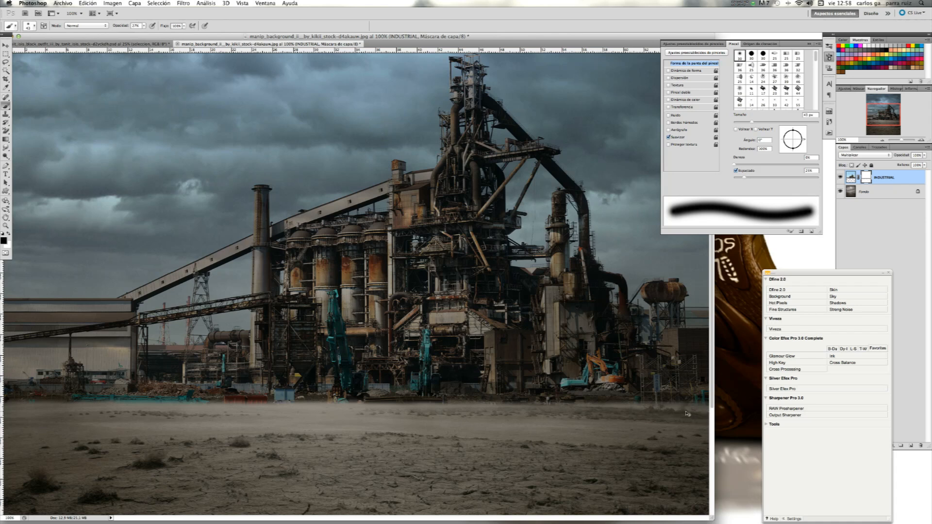
Detach the cut-out model document from the tabbed group into its own floating window beside the composite
key("super+0")
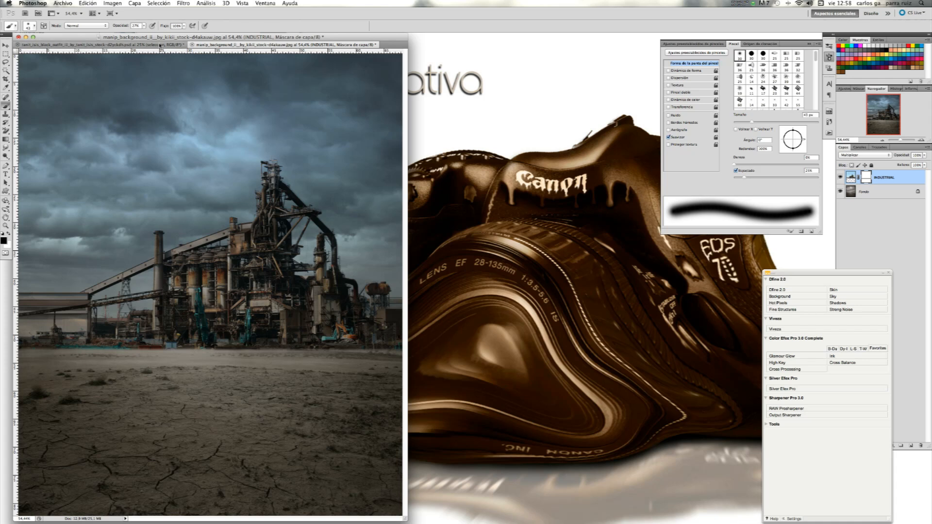
left_click_drag(155, 46, 490, 117)
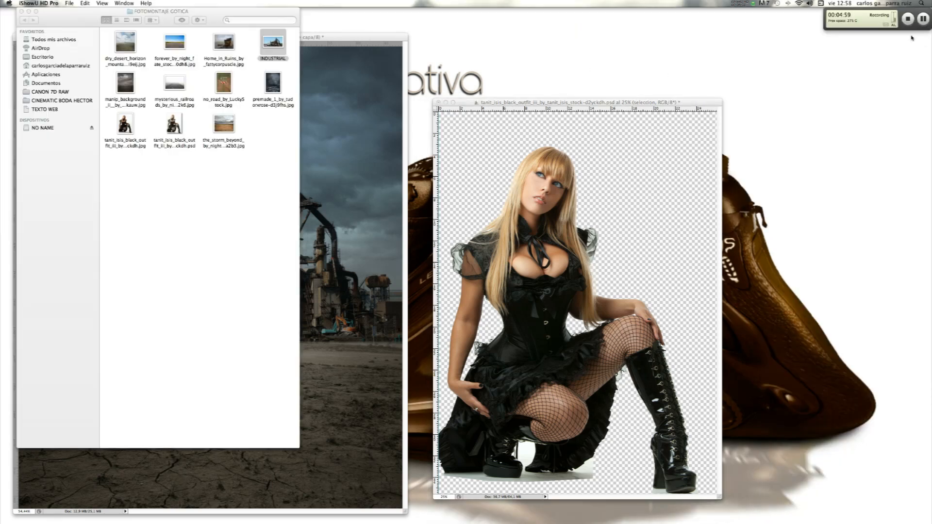
left_click(908, 20)
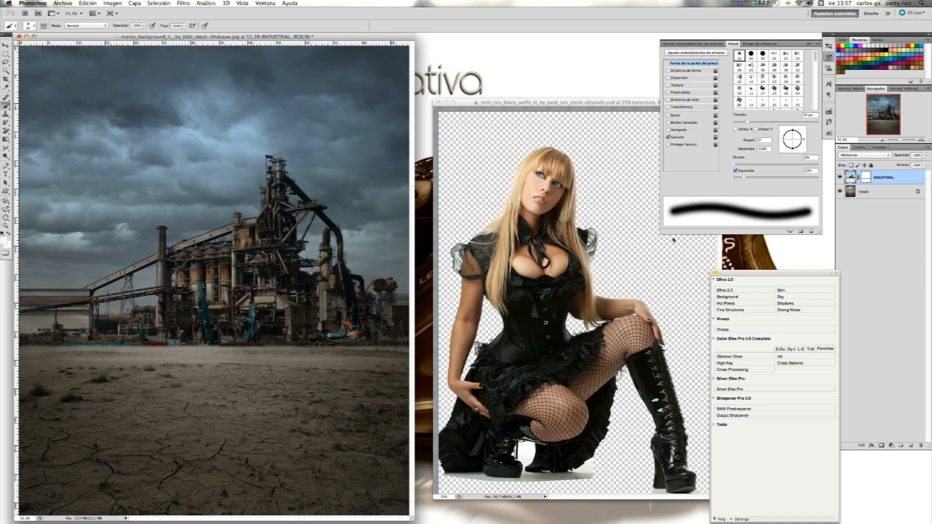
Bring the model's seleccion layer into the factory composite, scale it proportionally to 42%, and place her in the lower-left foreground of the scene
left_click(603, 104)
left_click_drag(878, 179, 266, 238)
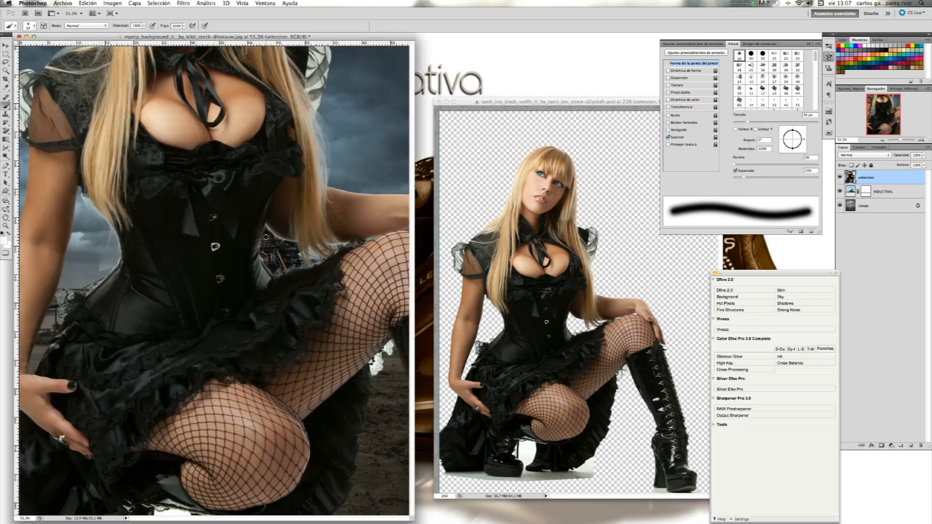
key("ctrl+t")
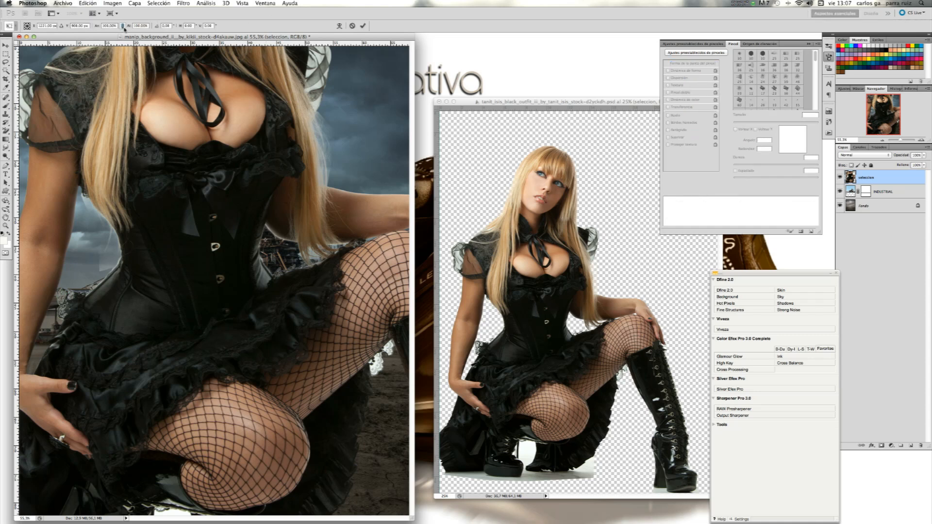
type("80")
key("Return")
left_click_drag(121, 28, 108, 34)
left_click_drag(314, 119, 233, 207)
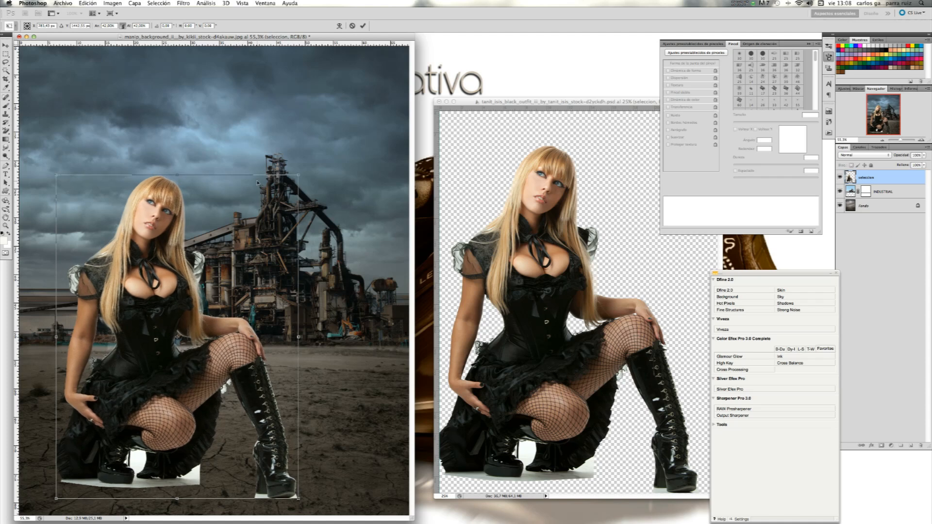
left_click_drag(247, 205, 251, 209)
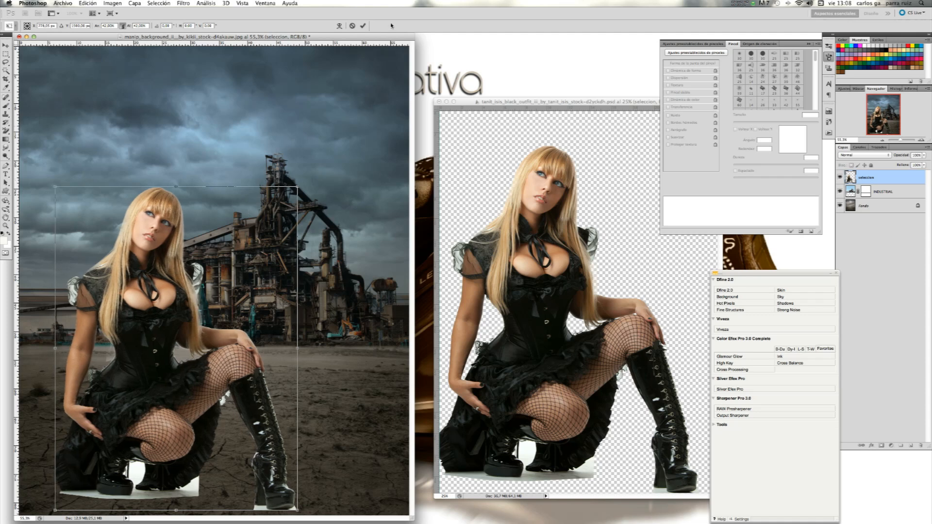
left_click(363, 26)
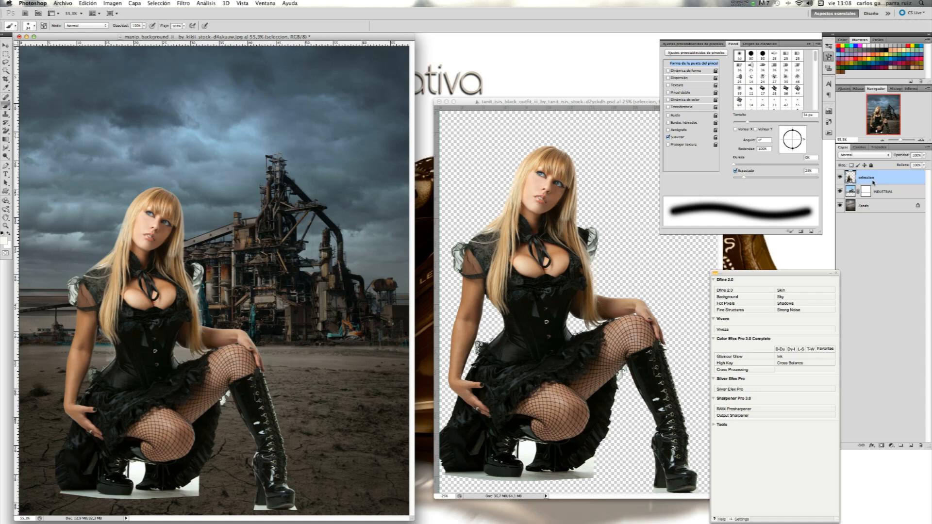
Duplicate the seleccion layer and set the original below the copy to Multiply (Multiplicar)
key("super+j")
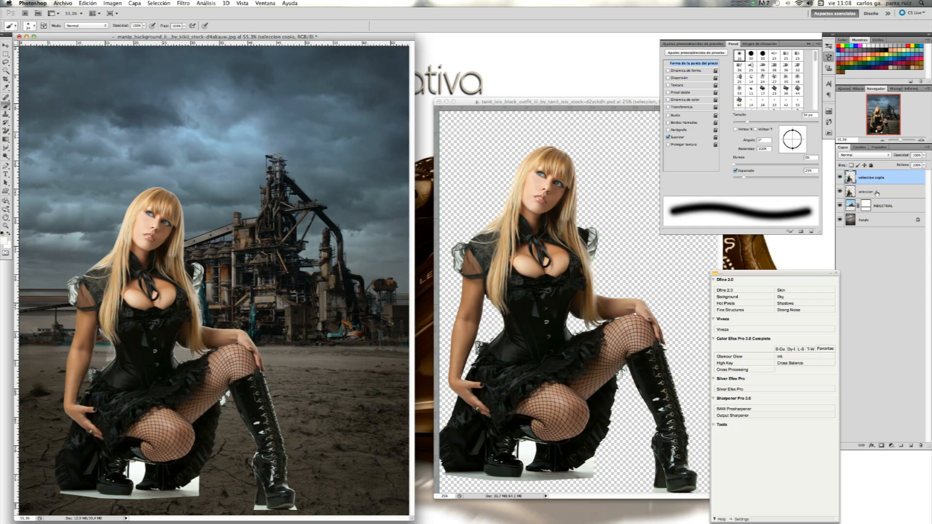
left_click(876, 193)
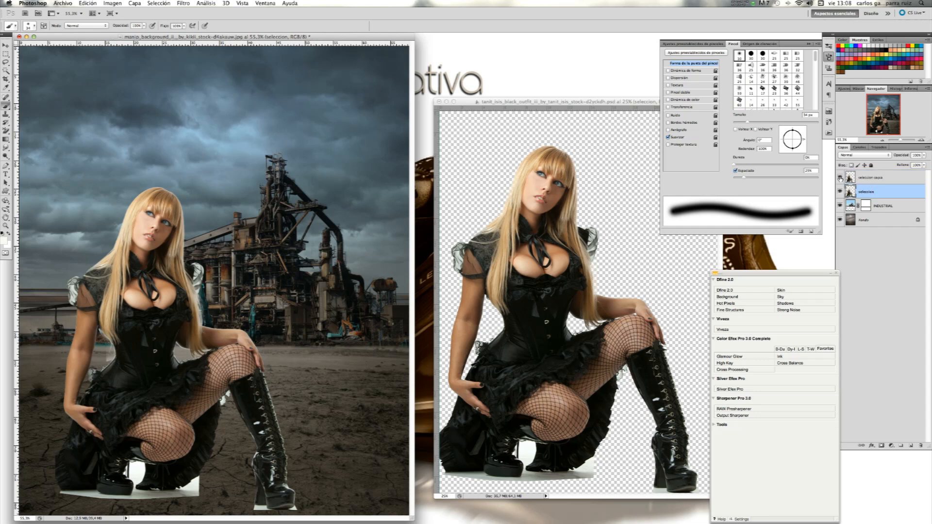
left_click(840, 178)
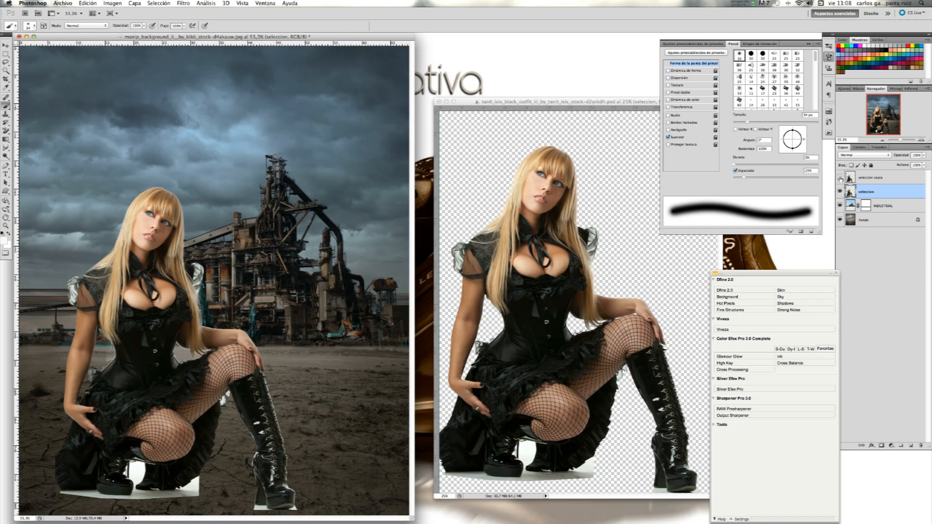
left_click(866, 157)
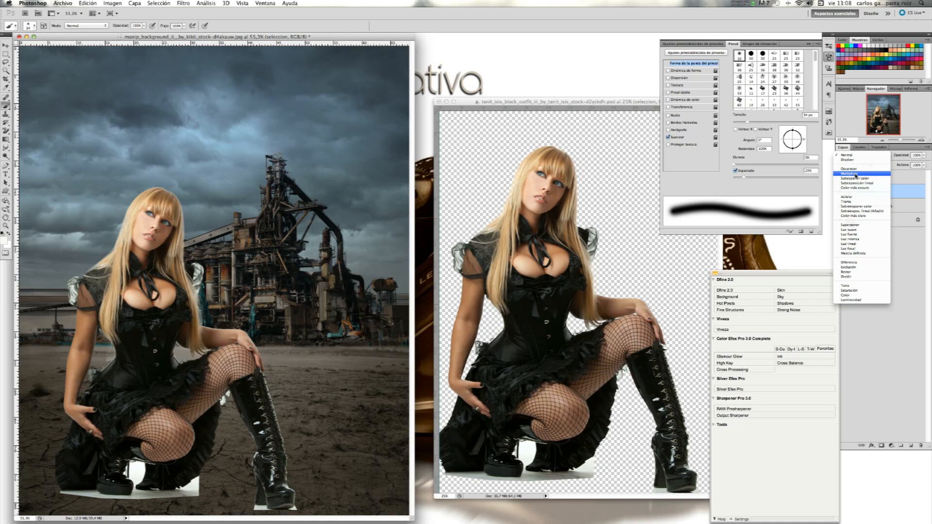
left_click(855, 174)
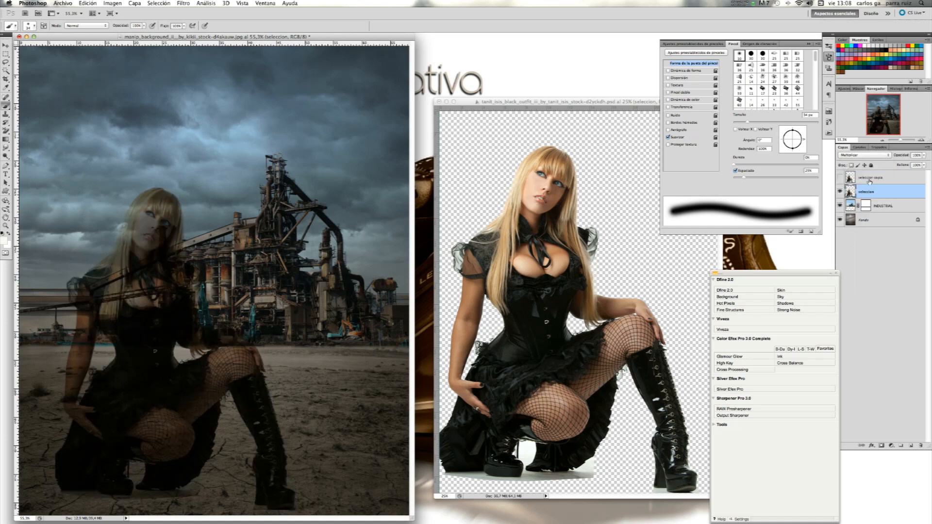
left_click(840, 178)
Add a layer mask to the seleccion copia layer and make black the foreground colour for painting on it
left_click(873, 180)
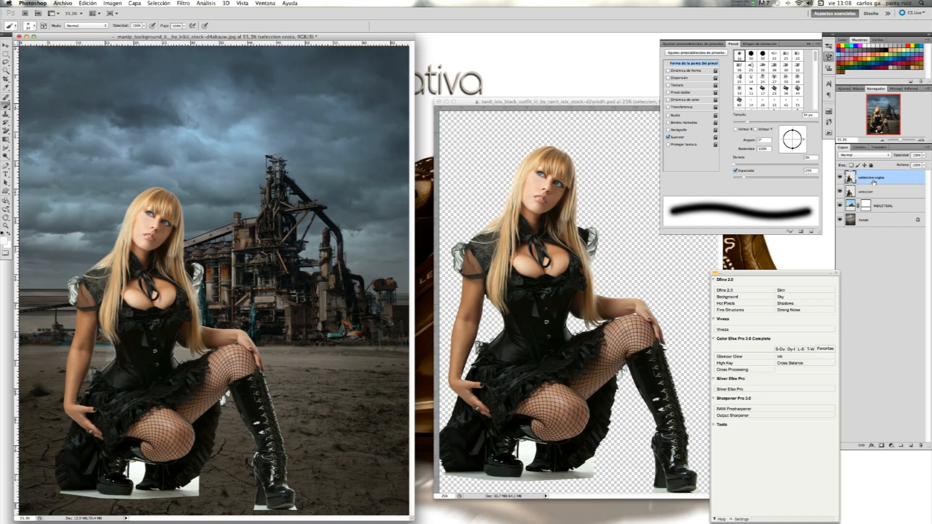
left_click(880, 447)
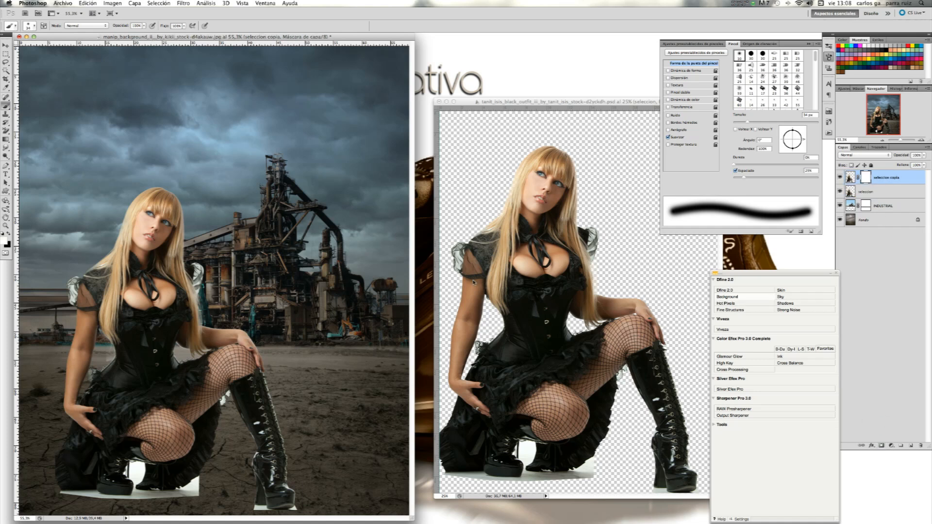
left_click(241, 4)
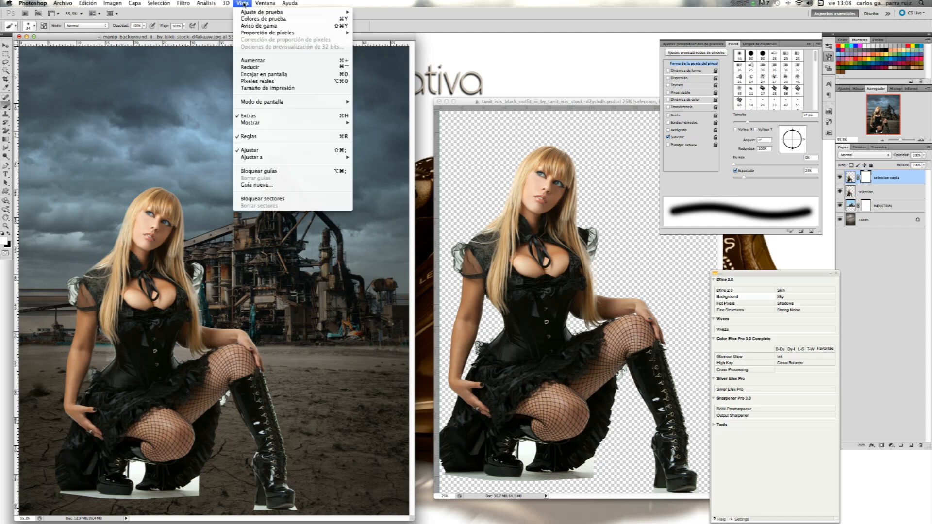
left_click(266, 83)
left_click_drag(883, 121, 877, 134)
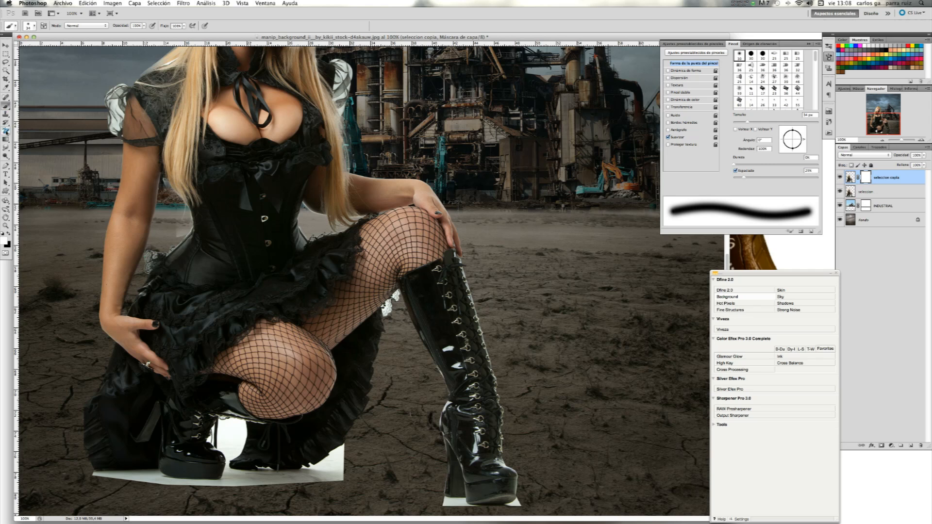
left_click(9, 234)
Mask out the white floor under the skirt and around the rear boots, reducing the soft brush to 17 px and 10 px for tight gaps
left_click(920, 141)
left_click_drag(884, 125, 876, 134)
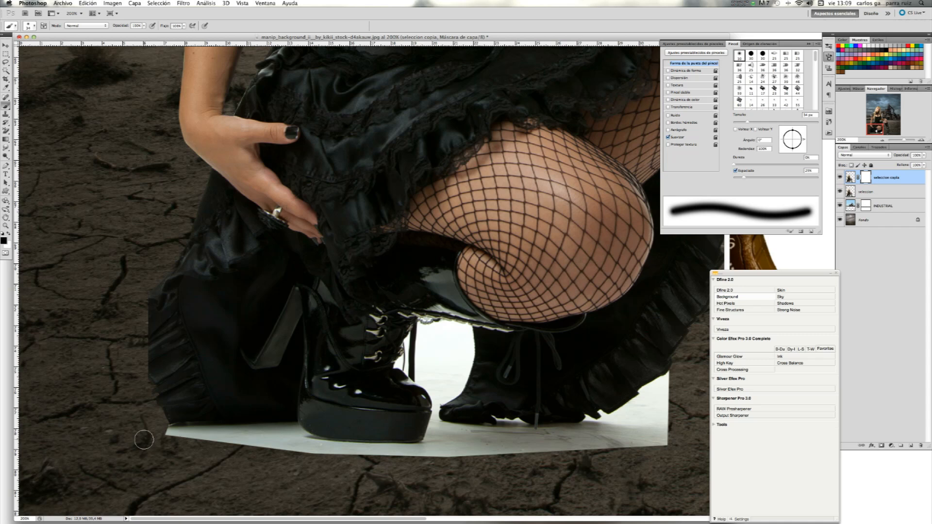
mouse_move(165, 439)
left_mouse_down()
mouse_move(290, 431)
mouse_move(296, 438)
mouse_move(279, 454)
mouse_move(337, 451)
mouse_move(319, 447)
mouse_move(538, 459)
mouse_move(494, 427)
mouse_move(435, 442)
mouse_move(634, 445)
mouse_move(671, 412)
mouse_move(666, 385)
mouse_move(643, 402)
mouse_move(645, 431)
mouse_move(606, 419)
mouse_move(581, 439)
mouse_move(529, 442)
left_mouse_up()
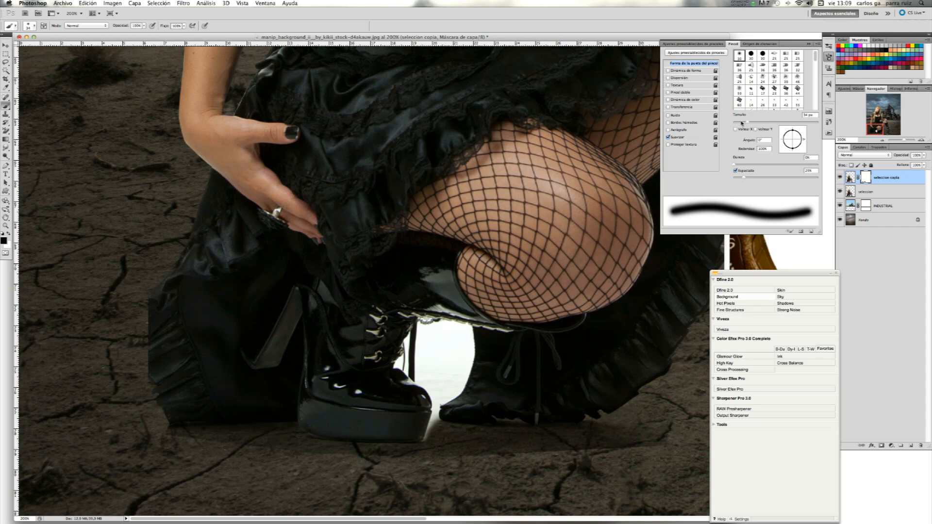
left_click_drag(741, 124, 739, 124)
mouse_move(423, 370)
left_mouse_down()
mouse_move(413, 334)
mouse_move(408, 346)
mouse_move(419, 327)
mouse_move(466, 331)
mouse_move(437, 328)
mouse_move(458, 331)
mouse_move(395, 363)
mouse_move(439, 388)
mouse_move(429, 373)
mouse_move(447, 342)
mouse_move(472, 346)
mouse_move(453, 395)
mouse_move(437, 396)
left_mouse_up()
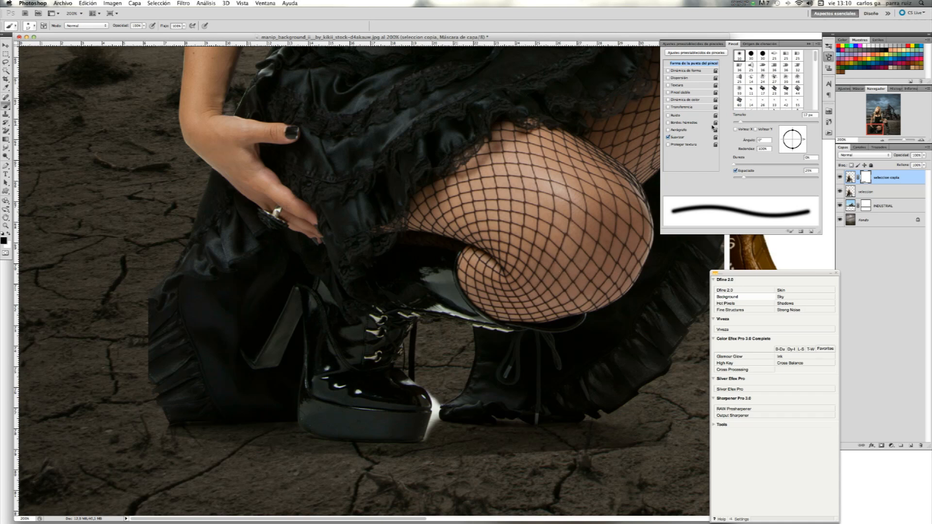
left_click_drag(740, 124, 736, 123)
mouse_move(440, 400)
left_mouse_down()
mouse_move(426, 442)
mouse_move(429, 390)
mouse_move(433, 419)
left_mouse_up()
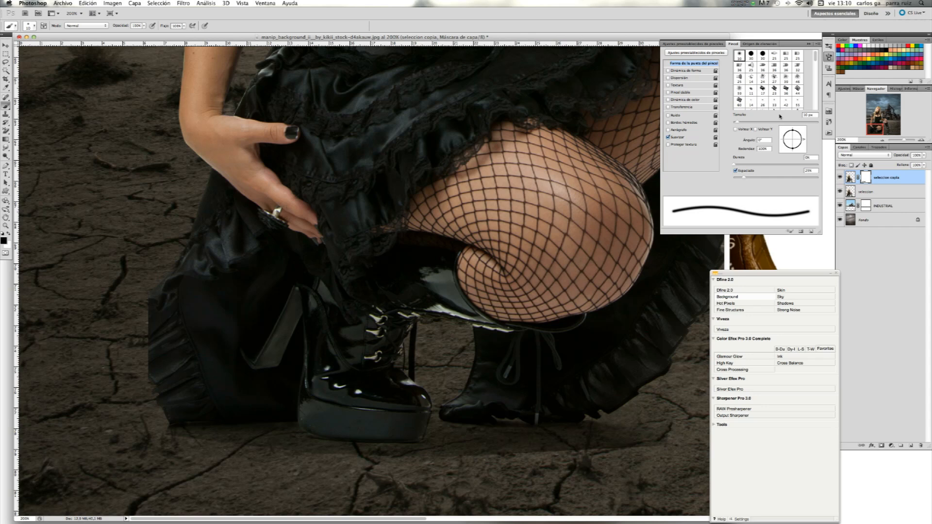
Paint the seleccion copia mask over the white backdrop showing through both sheer sleeves with the 10 px brush
left_click_drag(871, 126, 869, 114)
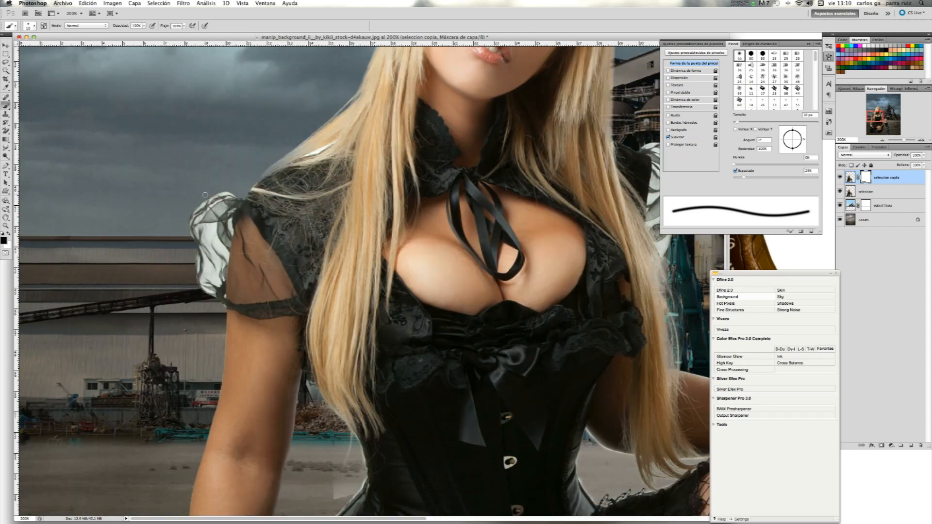
mouse_move(208, 195)
left_mouse_down()
mouse_move(199, 221)
mouse_move(216, 291)
mouse_move(226, 206)
mouse_move(197, 262)
mouse_move(228, 194)
mouse_move(223, 286)
mouse_move(213, 297)
left_mouse_up()
key("ctrl+z")
mouse_move(219, 251)
left_mouse_down()
mouse_move(232, 216)
mouse_move(220, 302)
left_mouse_up()
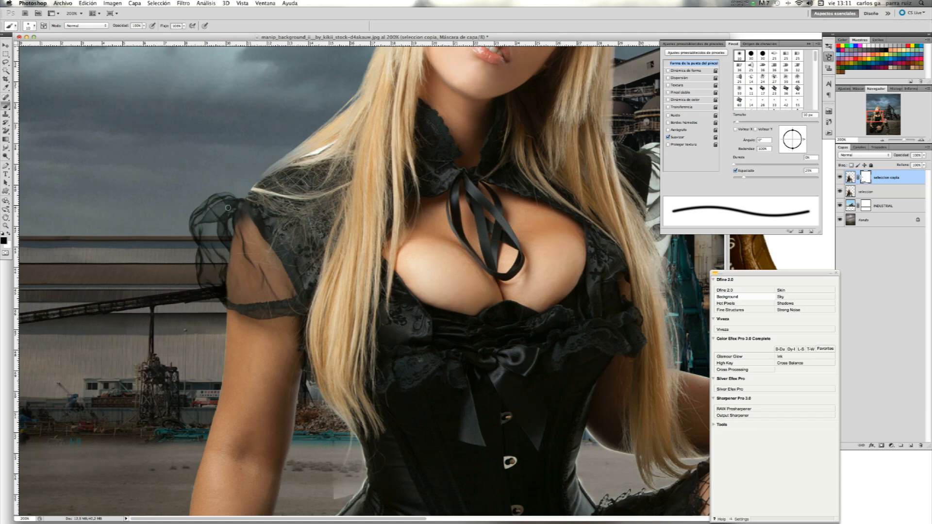
left_click_drag(878, 117, 887, 117)
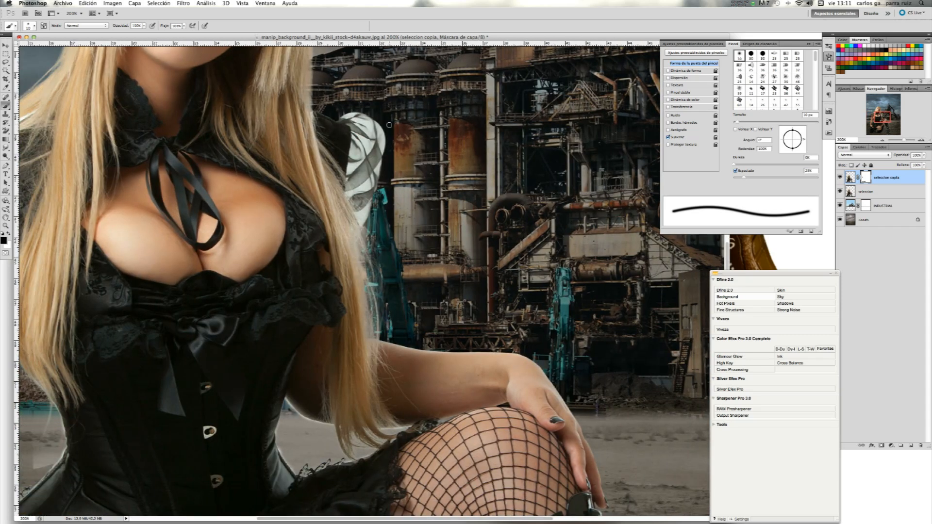
left_click_drag(384, 127, 385, 127)
mouse_move(379, 117)
left_mouse_down()
mouse_move(373, 145)
mouse_move(367, 114)
mouse_move(336, 108)
mouse_move(374, 195)
mouse_move(369, 202)
mouse_move(354, 132)
mouse_move(350, 173)
mouse_move(357, 163)
mouse_move(366, 218)
mouse_move(350, 171)
left_mouse_up()
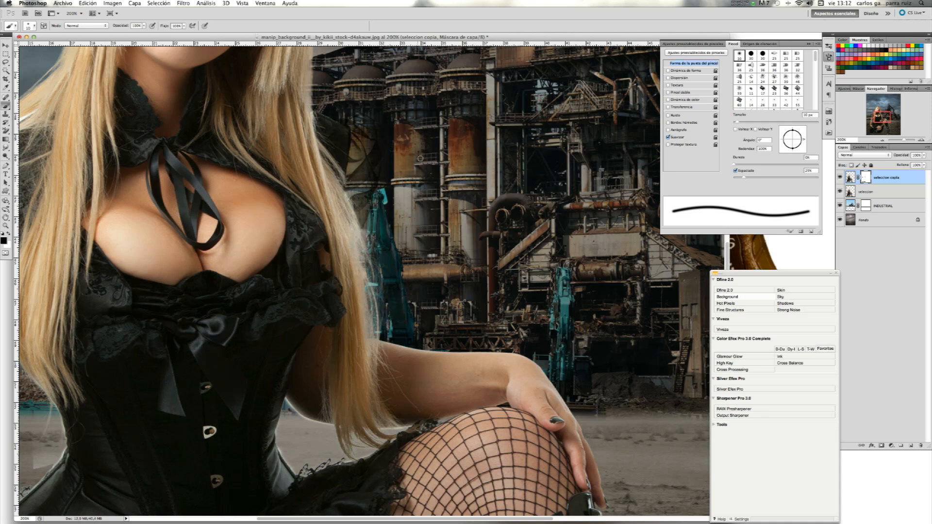
Mask out the light backdrop remnants between the hair, bent arm and corset, including the skirt's lace edge on that side
left_click_drag(877, 119, 871, 130)
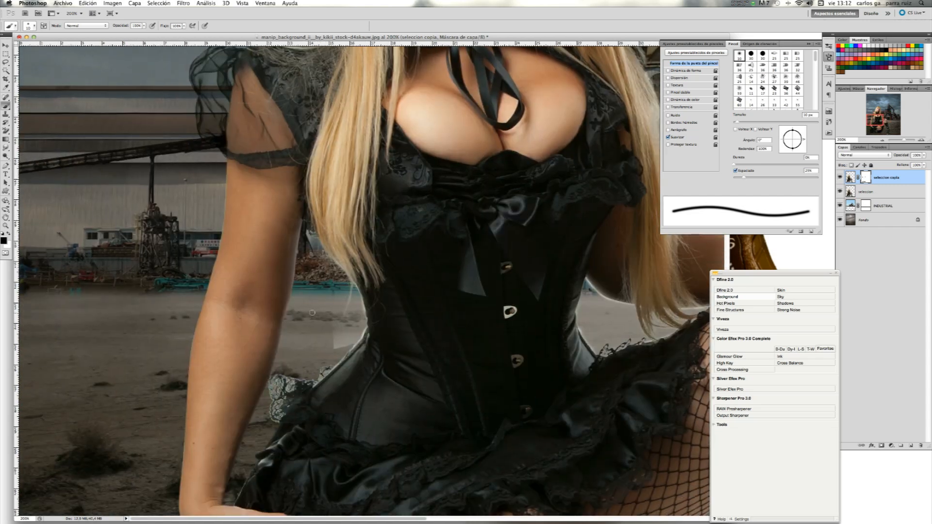
mouse_move(319, 260)
left_mouse_down()
mouse_move(307, 230)
mouse_move(321, 253)
left_mouse_up()
mouse_move(342, 333)
left_mouse_down()
mouse_move(328, 371)
mouse_move(279, 388)
mouse_move(292, 396)
mouse_move(312, 386)
mouse_move(359, 295)
mouse_move(341, 275)
left_mouse_up()
mouse_move(272, 417)
left_mouse_down()
mouse_move(235, 498)
mouse_move(263, 443)
mouse_move(250, 465)
left_mouse_up()
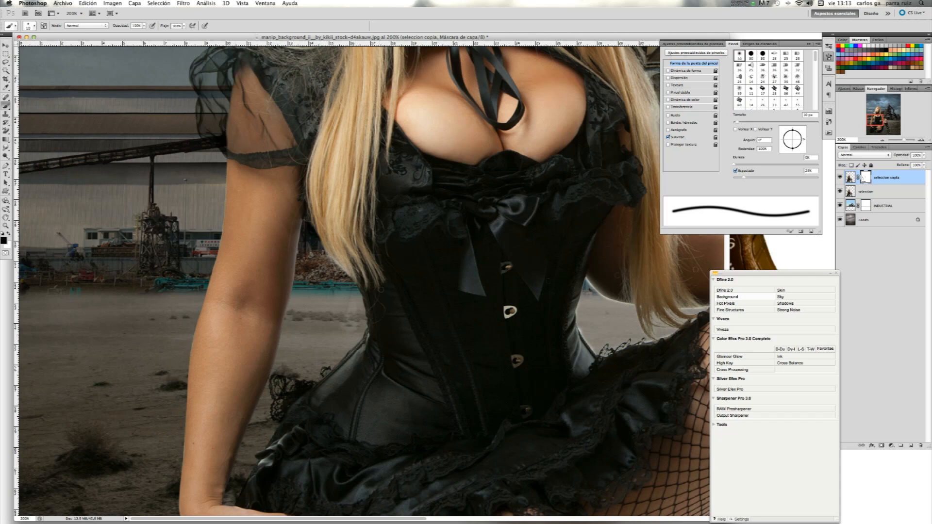
Mask the light fringes between the corset, the arm resting on the knee and the skirt lace, undoing the last stroke
left_click_drag(679, 482, 439, 422)
mouse_move(523, 443)
left_mouse_down()
mouse_move(534, 403)
mouse_move(507, 430)
mouse_move(509, 446)
left_mouse_up()
left_click_drag(388, 282, 365, 294)
mouse_move(345, 221)
left_mouse_down()
mouse_move(338, 262)
mouse_move(359, 296)
mouse_move(373, 244)
left_mouse_up()
mouse_move(348, 214)
left_mouse_down()
mouse_move(367, 235)
mouse_move(371, 263)
left_mouse_up()
key("super+z")
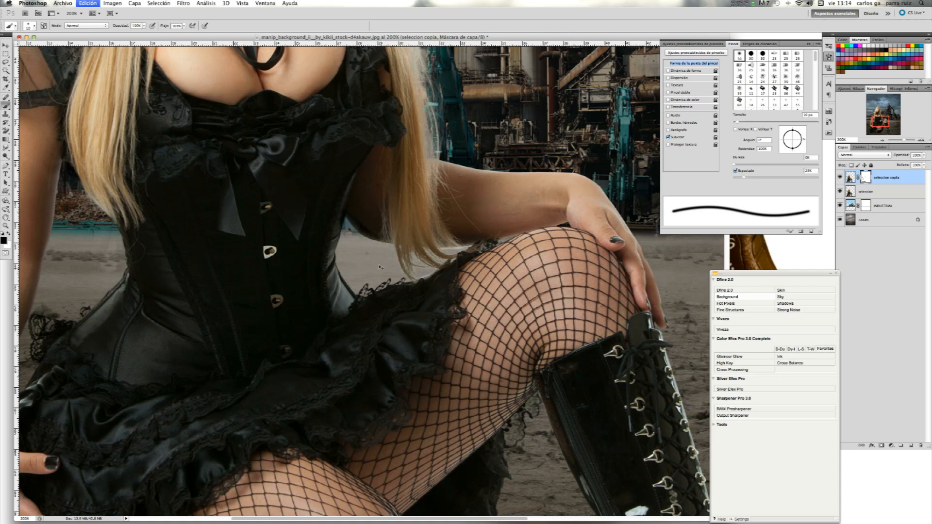
Lower the brush opacity and softly mask the light fringe beneath the hair tips beside the raised knee
left_click(143, 27)
left_click(125, 33)
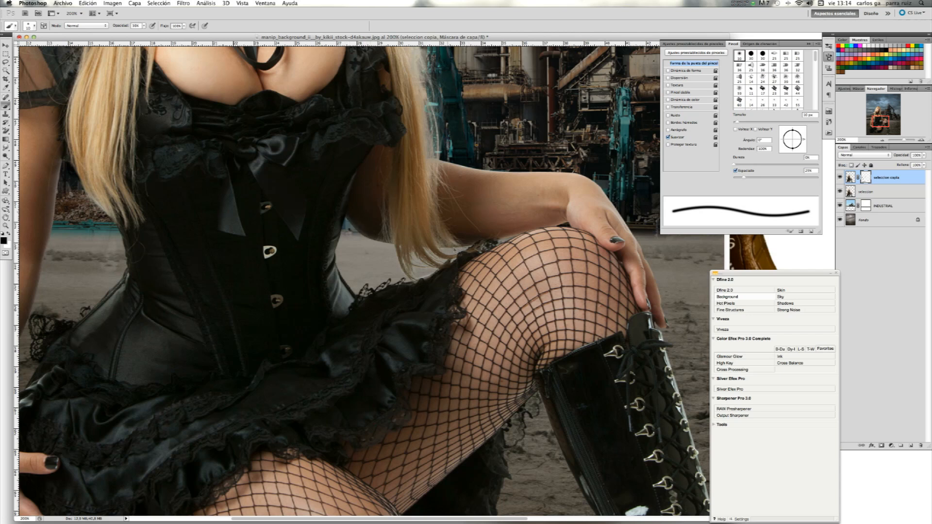
left_click_drag(426, 275, 413, 279)
key("super+0")
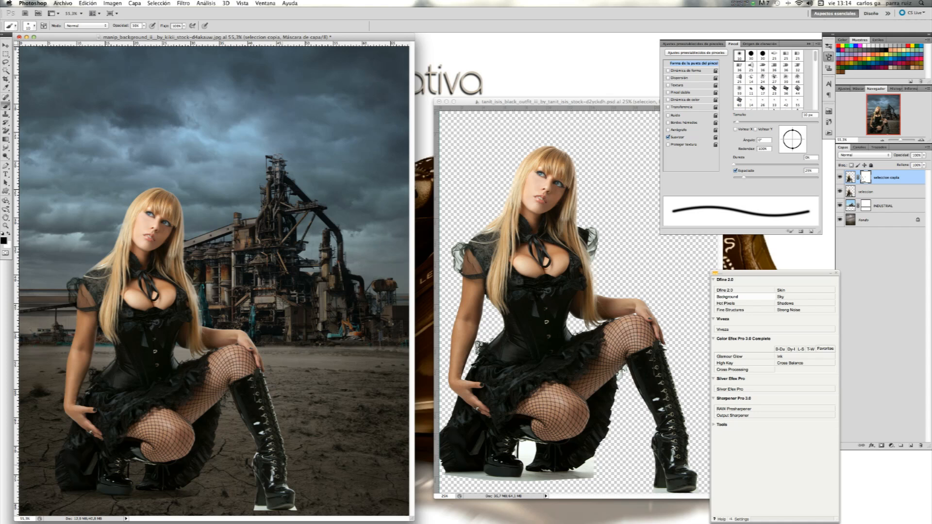
Restore the brush opacity to 100% and mask out the white floor beneath the front boot's heel and sole
left_click(242, 3)
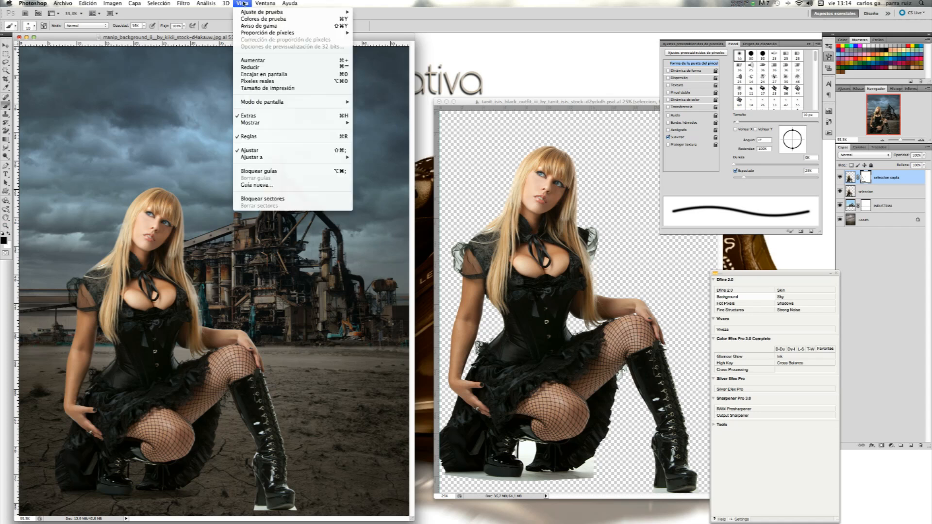
left_click(275, 82)
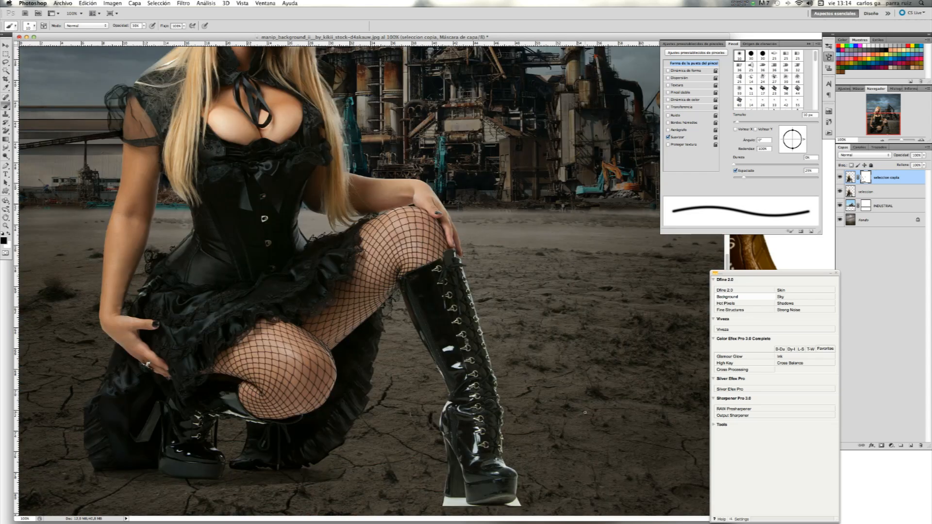
left_click(921, 141)
left_click_drag(883, 119, 893, 137)
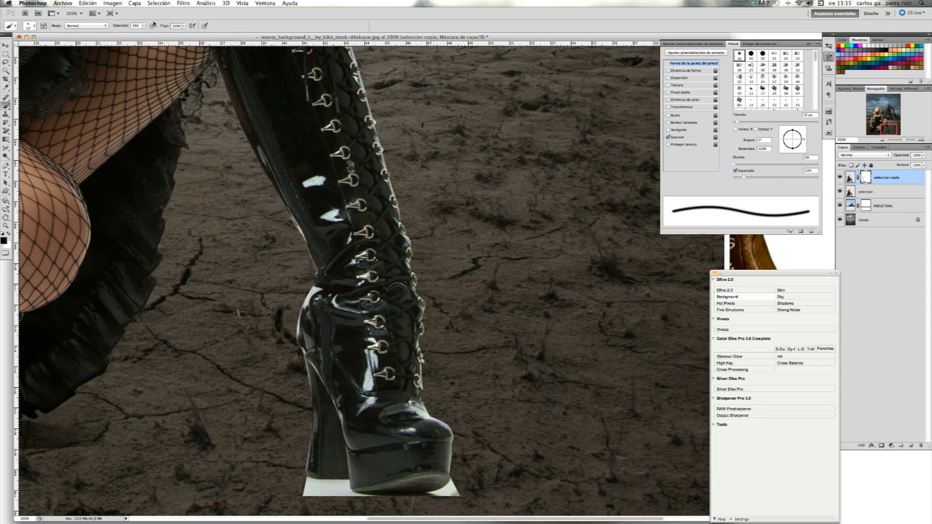
left_click(143, 26)
left_click_drag(168, 35, 174, 36)
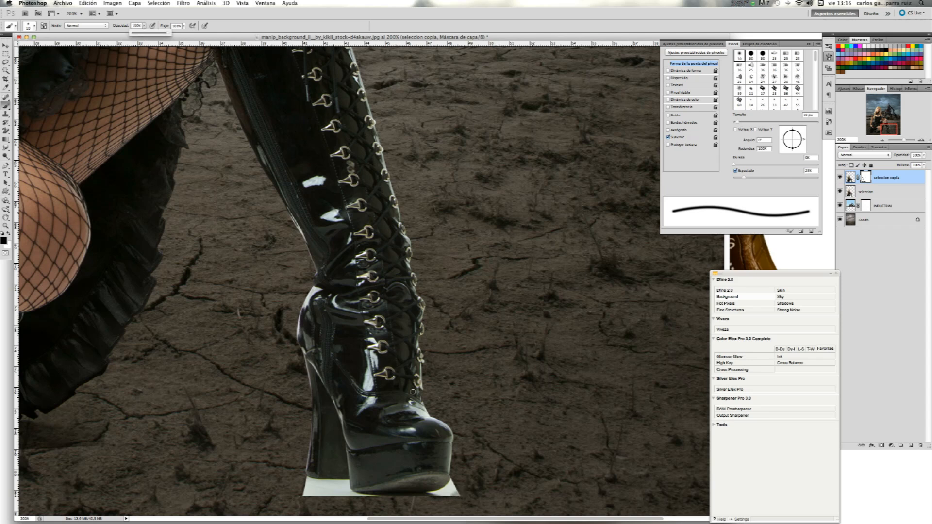
left_click(297, 494)
mouse_move(298, 494)
left_mouse_down()
mouse_move(468, 490)
mouse_move(439, 493)
mouse_move(454, 481)
mouse_move(447, 491)
mouse_move(346, 502)
mouse_move(303, 479)
mouse_move(347, 481)
mouse_move(353, 495)
mouse_move(348, 484)
mouse_move(312, 496)
mouse_move(459, 497)
left_mouse_up()
left_click_drag(316, 495, 456, 495)
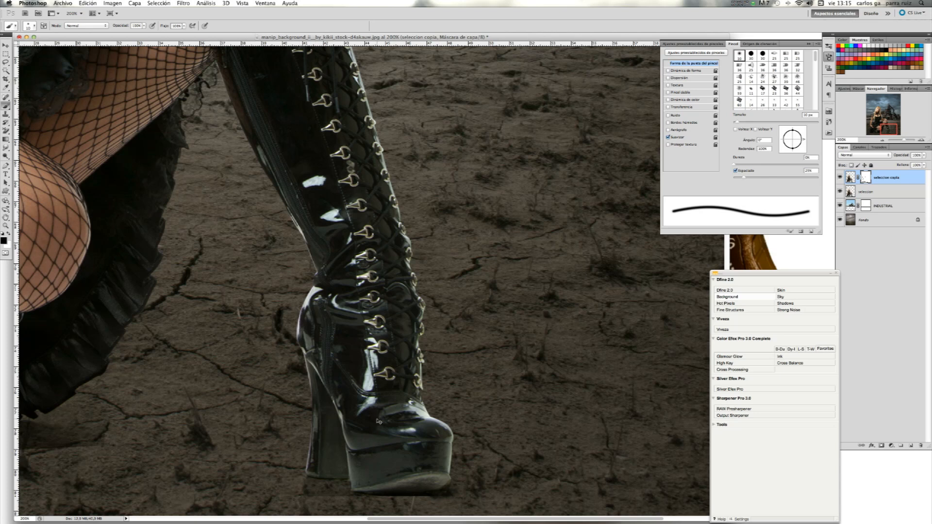
key("ctrl+0")
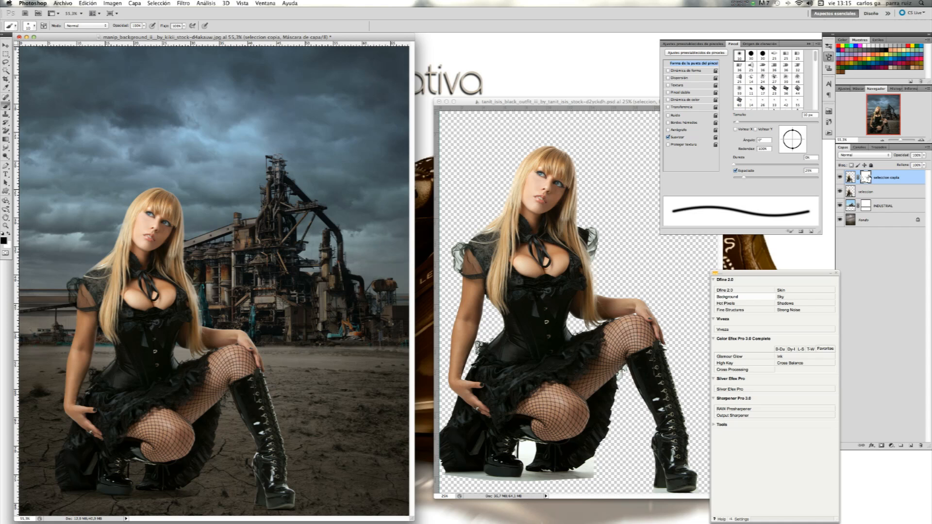
Duplicate the model layer "seleccion copia" and fill the duplicate's layer mask with the black foreground colour
left_click(891, 182)
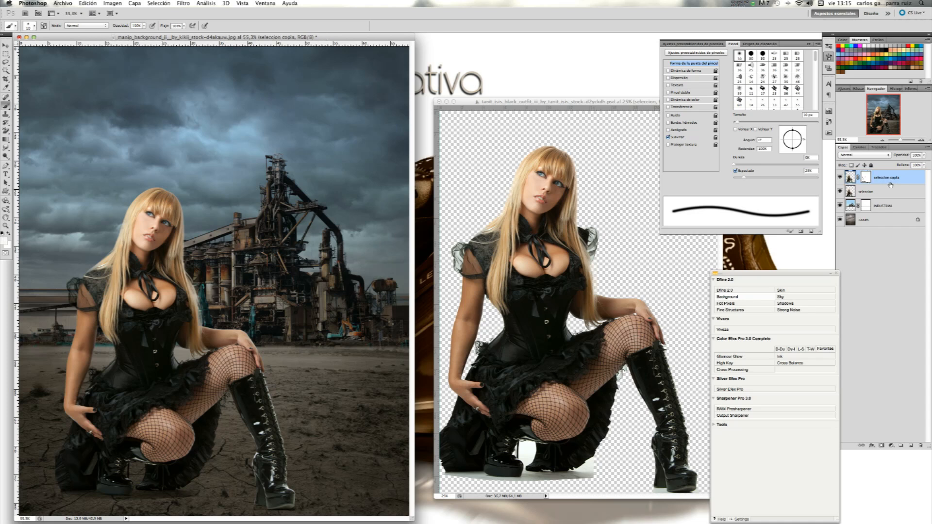
key("super+j")
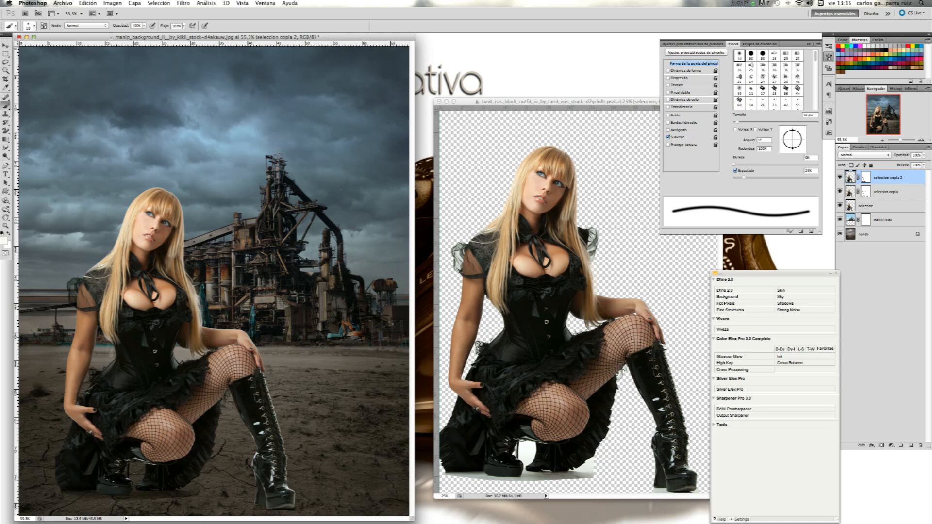
left_click(867, 179)
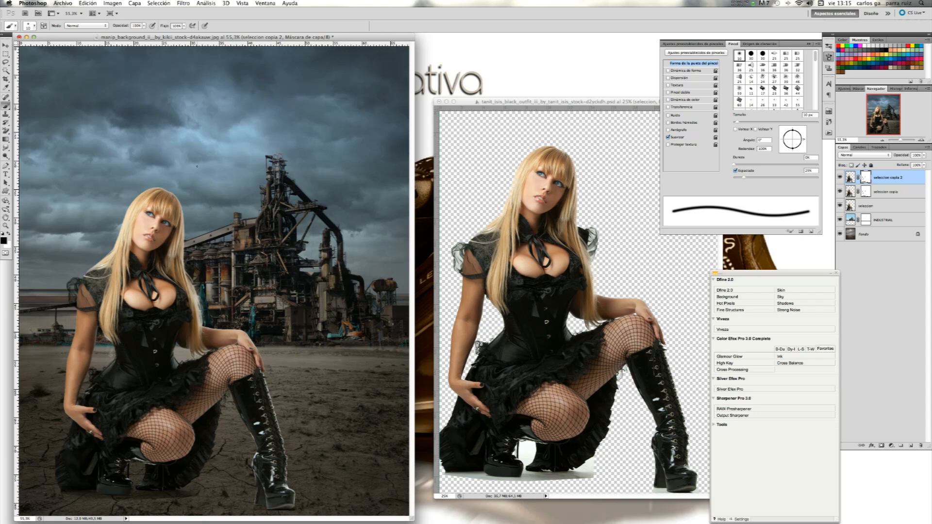
left_click(88, 3)
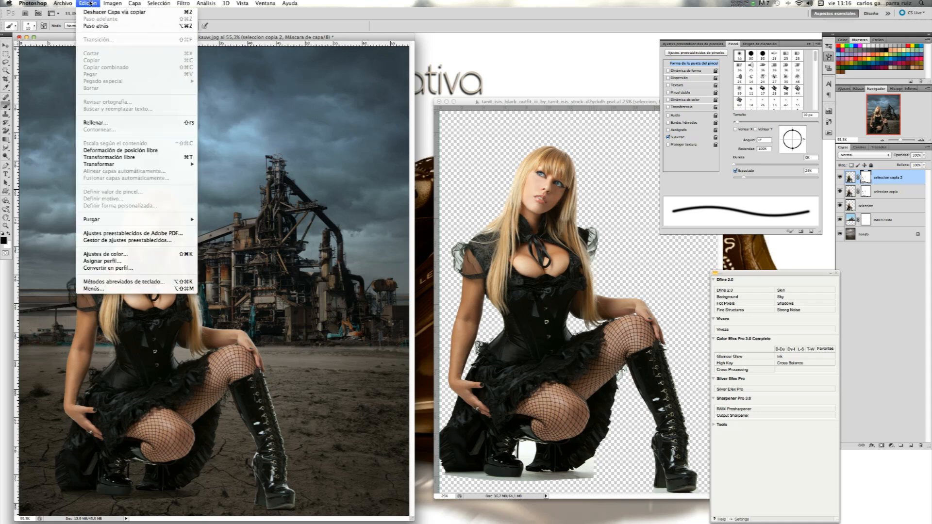
left_click(118, 121)
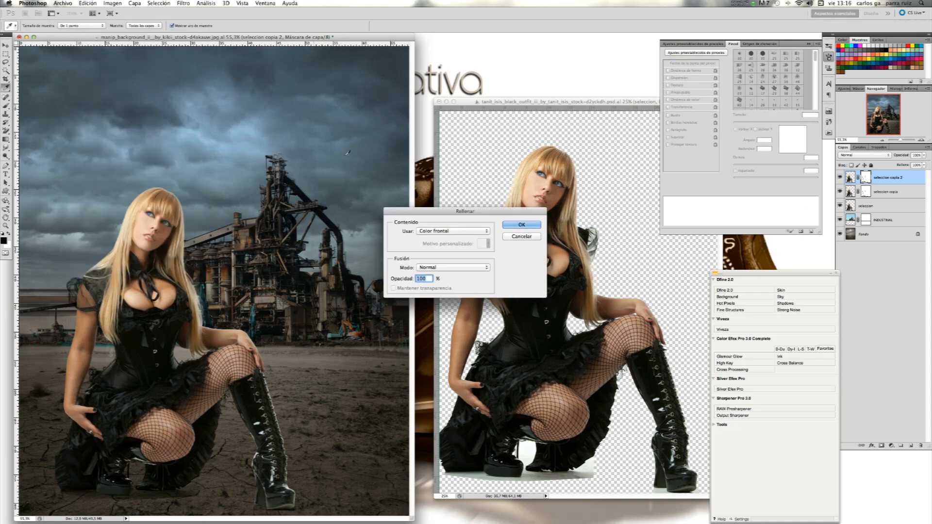
left_click(514, 224)
key("b")
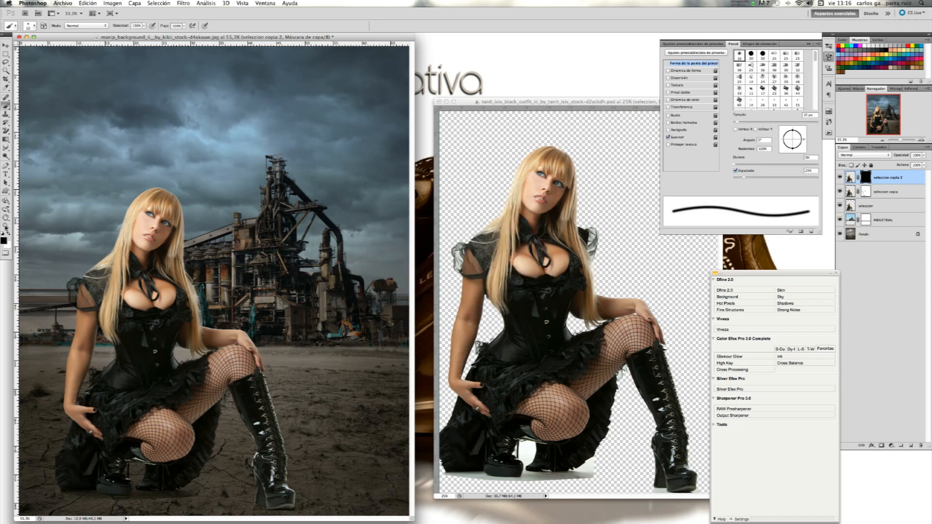
Paint the hair's outer edge back in on the black mask with white at 52% brush opacity, enlarging the brush to 28 px
left_click(242, 4)
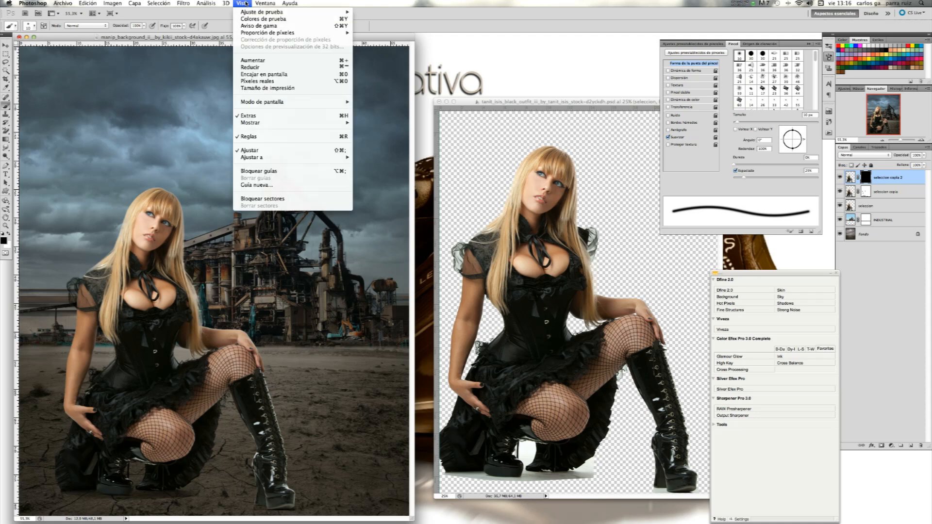
left_click(273, 82)
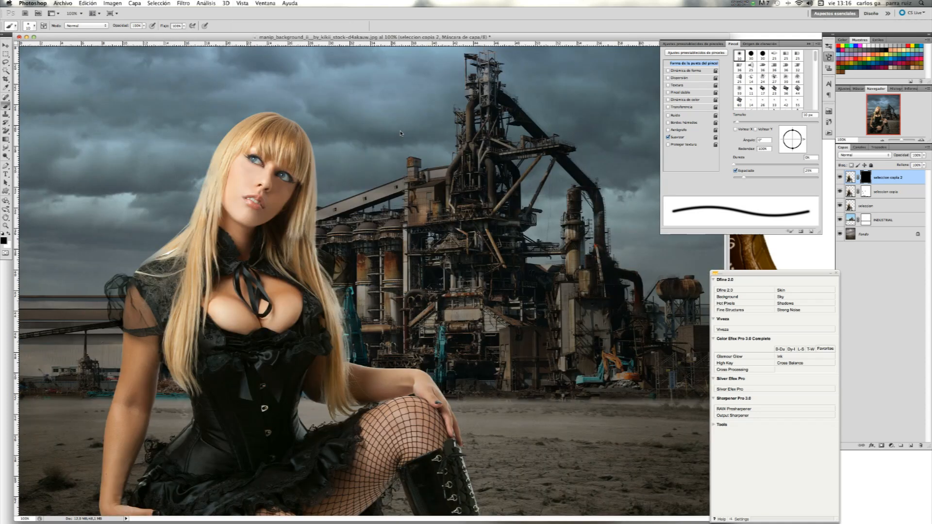
left_click_drag(870, 113, 870, 110)
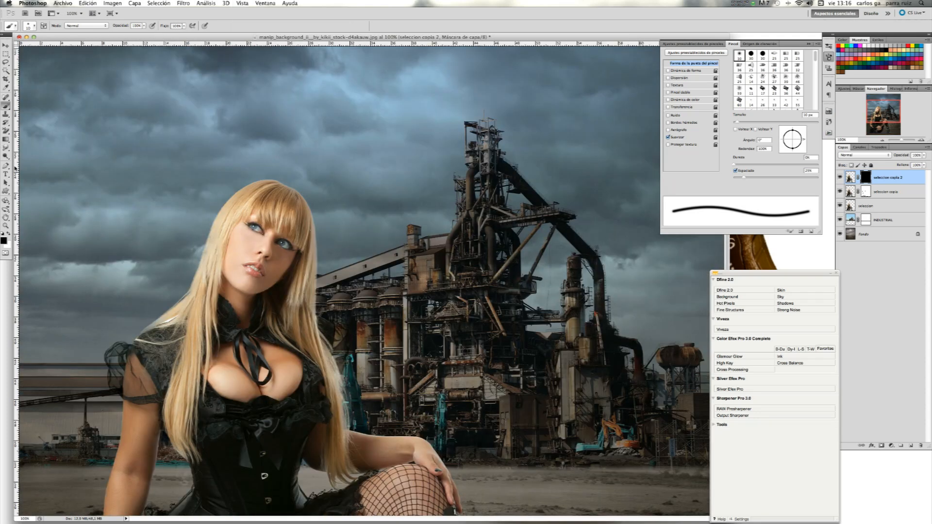
left_click(923, 140)
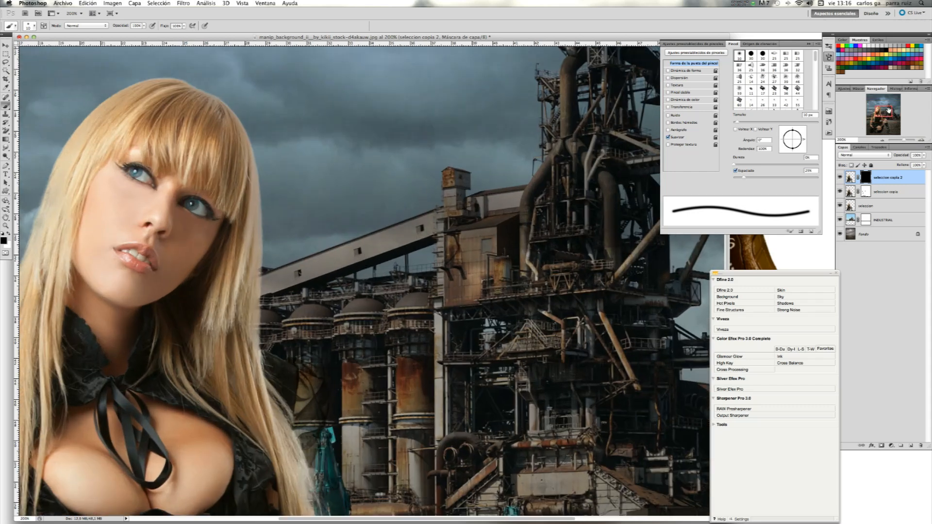
left_click_drag(887, 111, 882, 112)
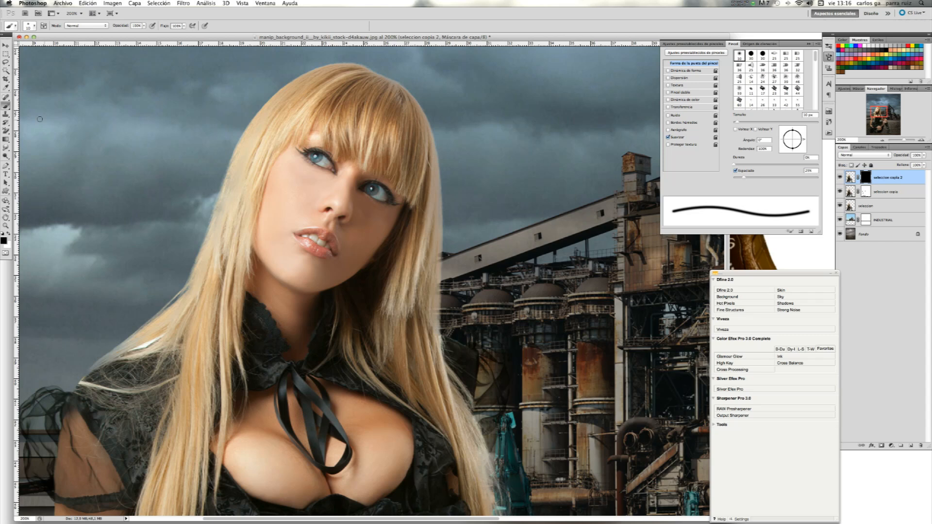
left_click(9, 235)
left_click(143, 26)
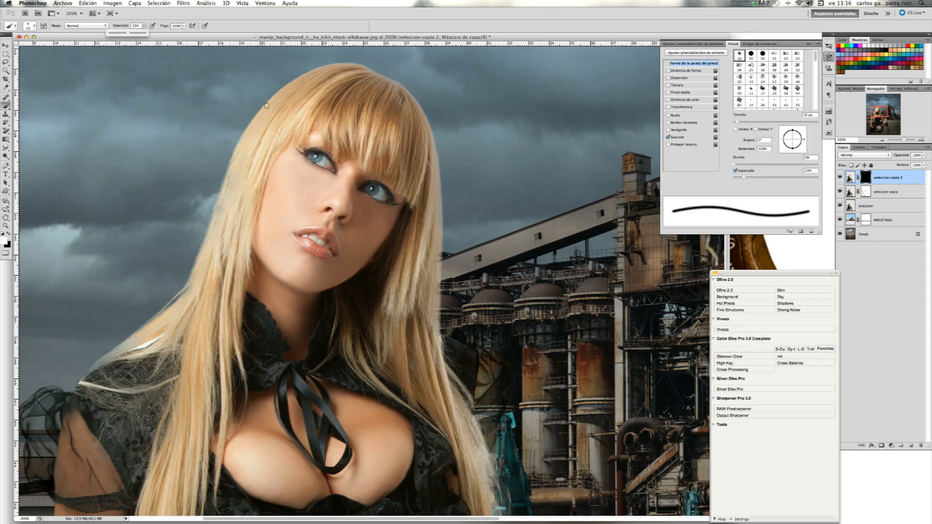
left_click_drag(739, 115, 747, 123)
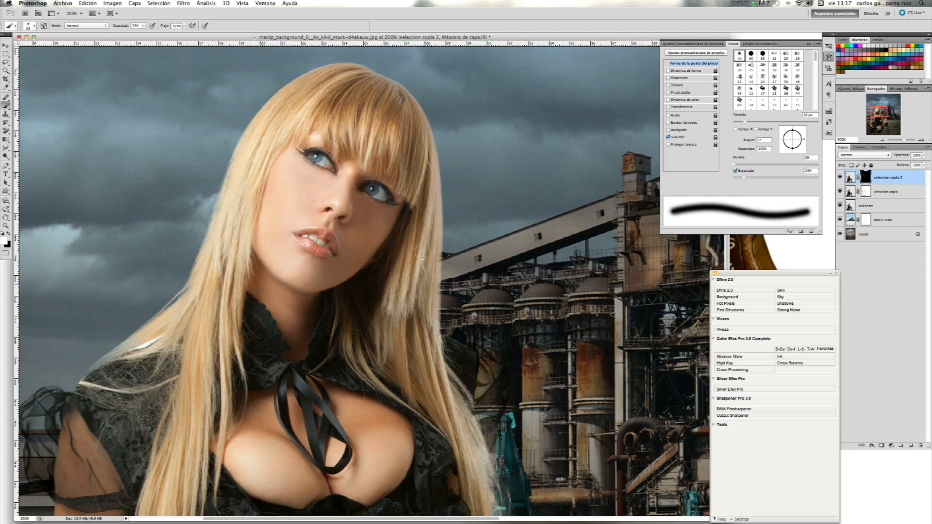
Compare the hair with the top copy hidden and shown, and softly paint more of the hair edge beside the cheek into its mask
left_click(840, 177)
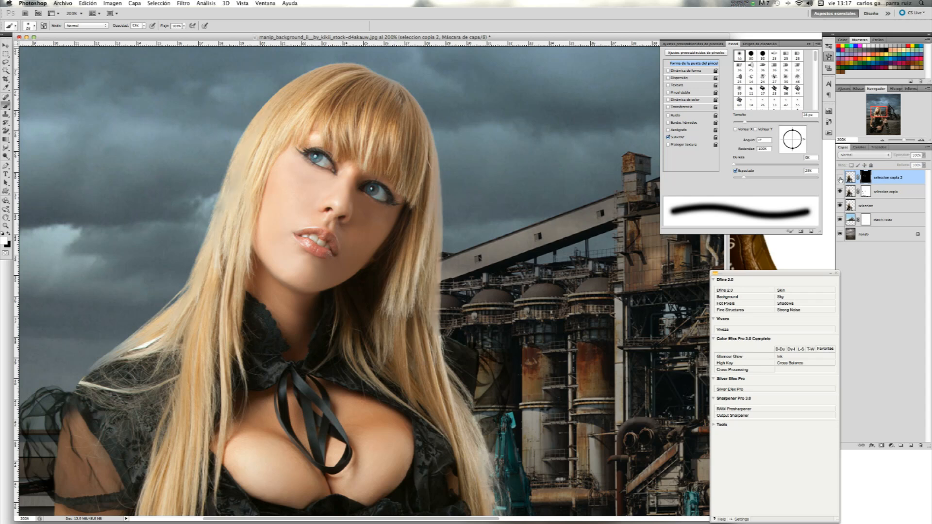
left_click(840, 178)
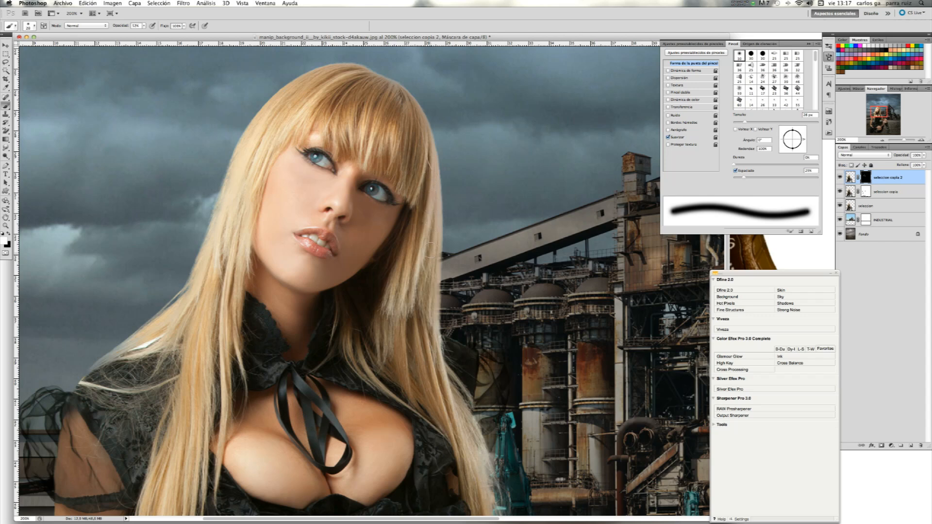
left_click_drag(423, 281, 423, 315)
left_click_drag(424, 281, 424, 318)
left_click_drag(425, 281, 425, 316)
left_click_drag(429, 281, 429, 276)
left_click_drag(423, 154, 438, 152)
Switch the painting colour to black and reduce the brush to 3 px for the fine hair above the shoulder
left_click_drag(879, 114, 880, 117)
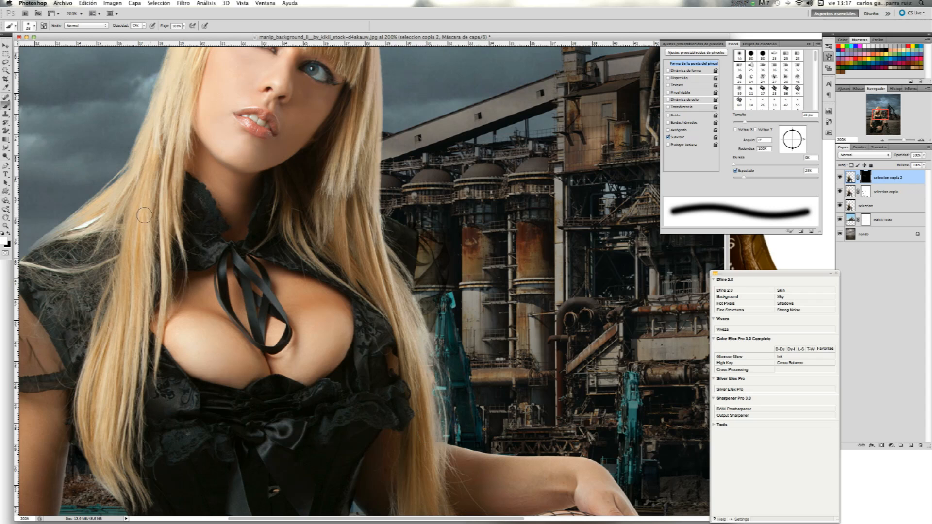
left_click_drag(738, 123, 721, 129)
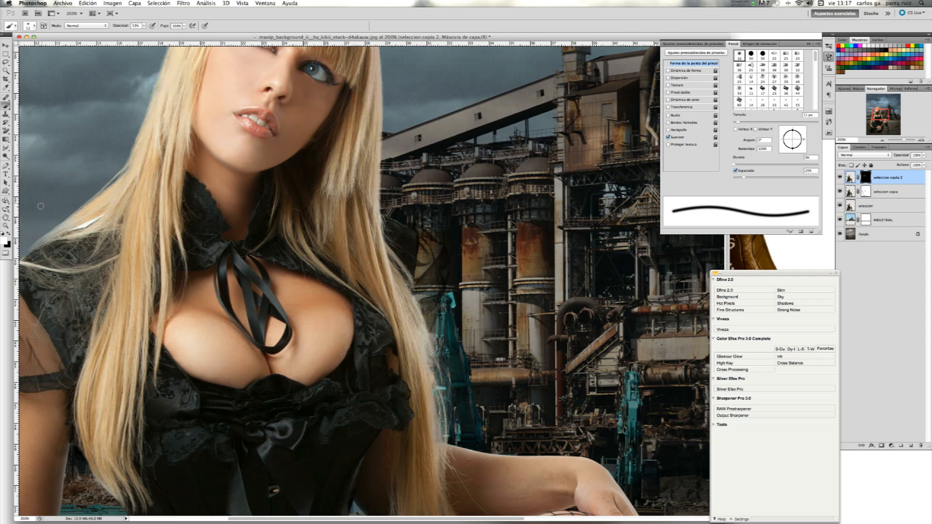
left_click(9, 233)
left_click(921, 140)
left_click_drag(879, 113, 872, 113)
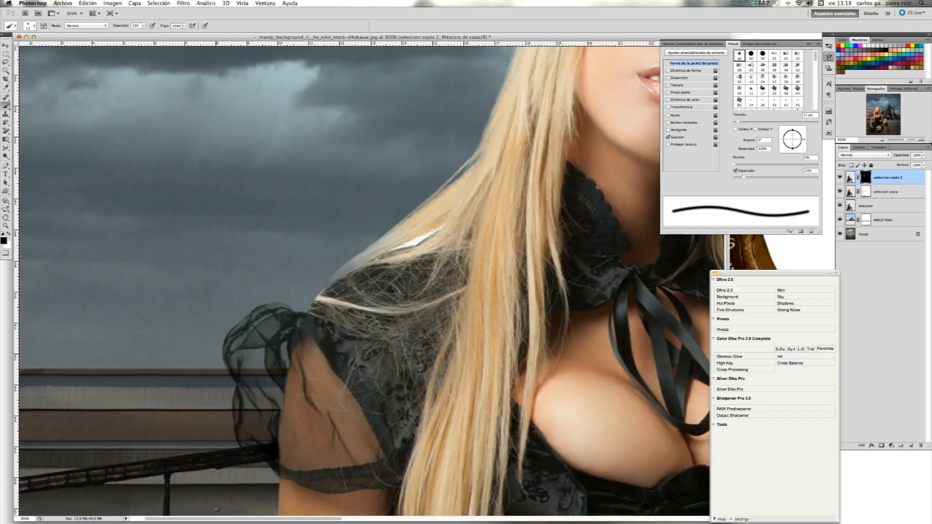
left_click(920, 139)
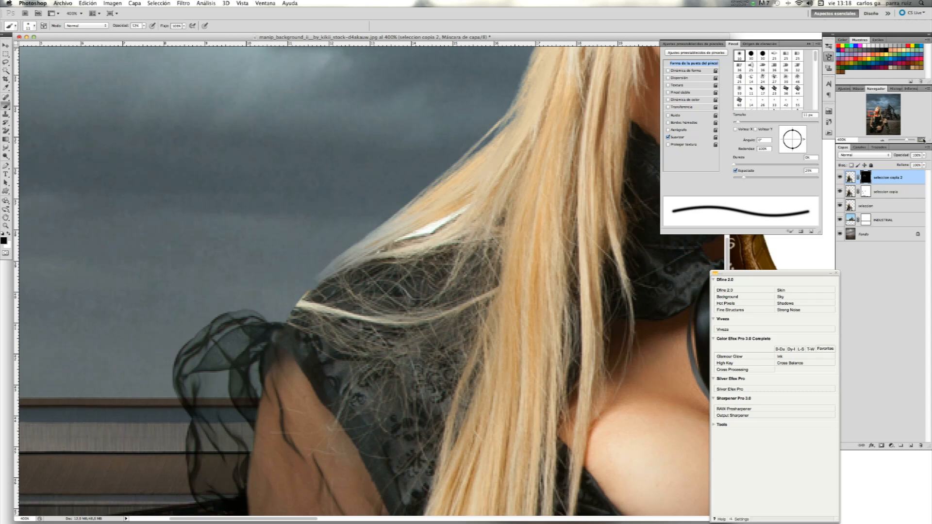
left_click(921, 141)
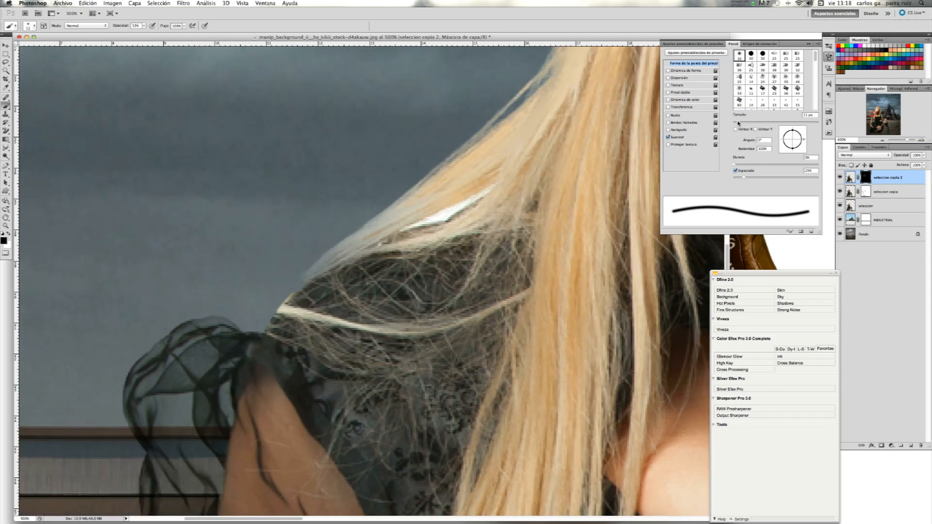
left_click_drag(738, 123, 733, 122)
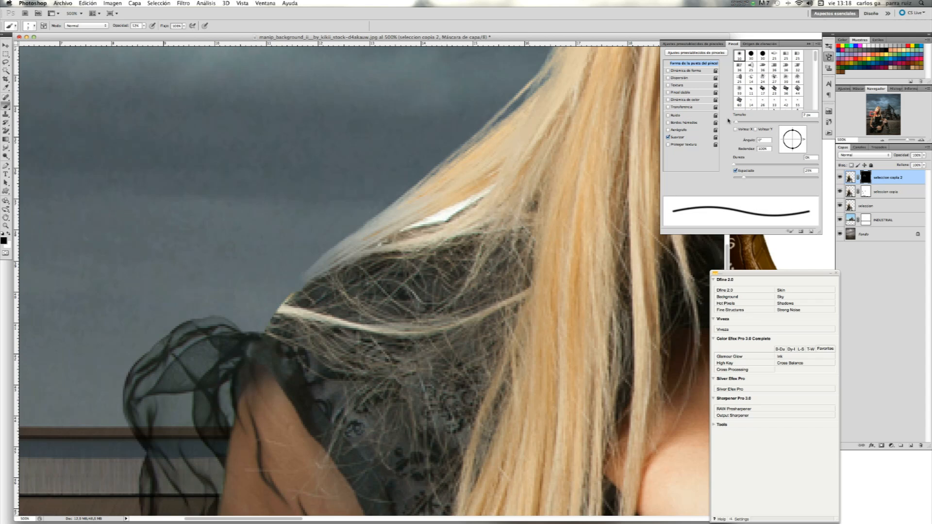
left_click(813, 115)
type("3")
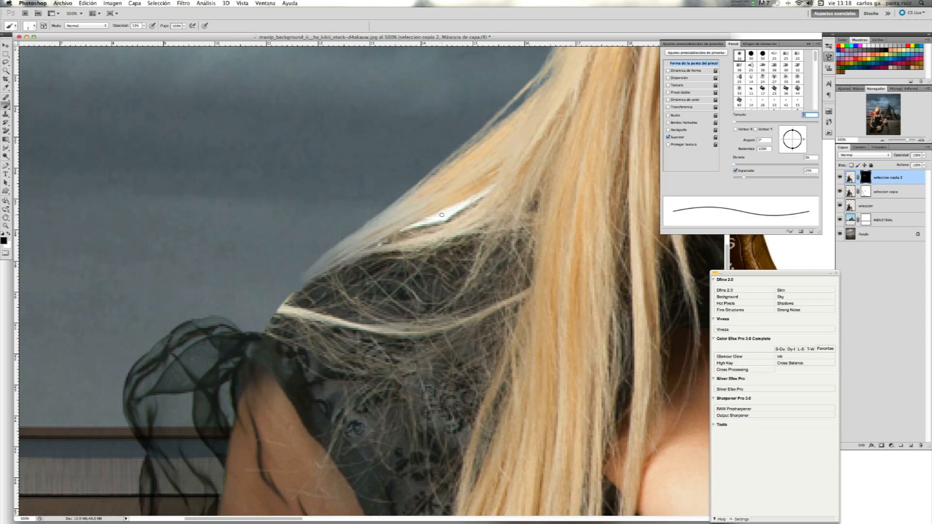
key("Return")
Hide the top copy, mask out the white gap in the hair above the shoulder on "seleccion copia", and show the copy again
left_click(840, 177)
left_click(866, 193)
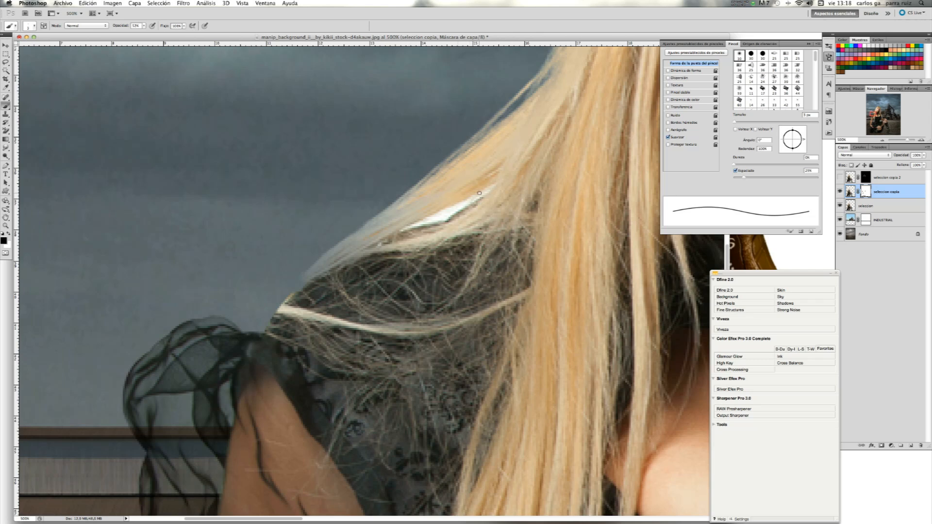
mouse_move(485, 190)
left_mouse_down()
mouse_move(451, 217)
mouse_move(406, 229)
mouse_move(486, 191)
mouse_move(422, 224)
left_mouse_up()
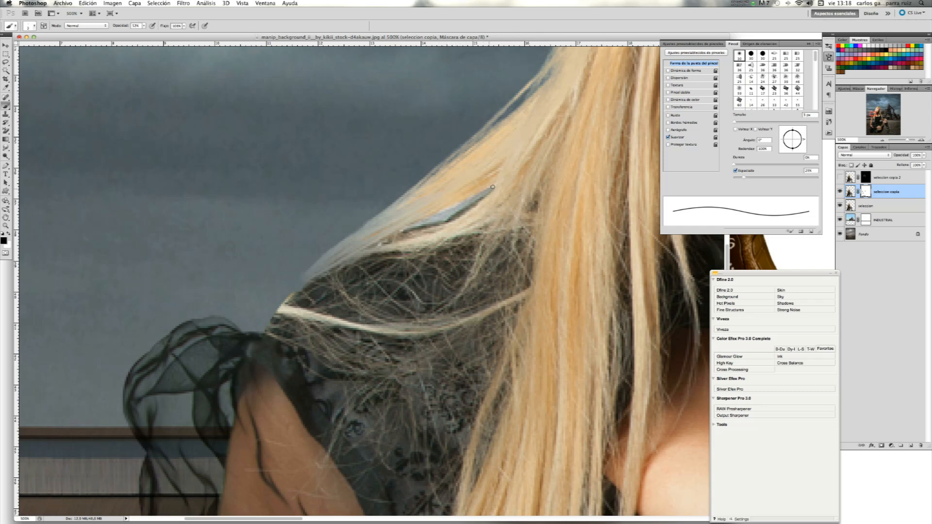
left_click_drag(463, 204, 442, 214)
left_click(840, 178)
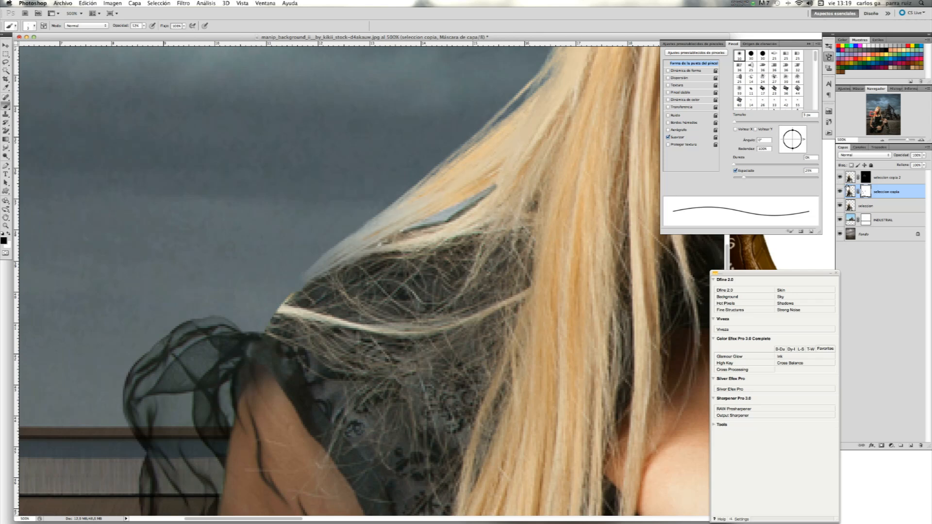
key("super+0")
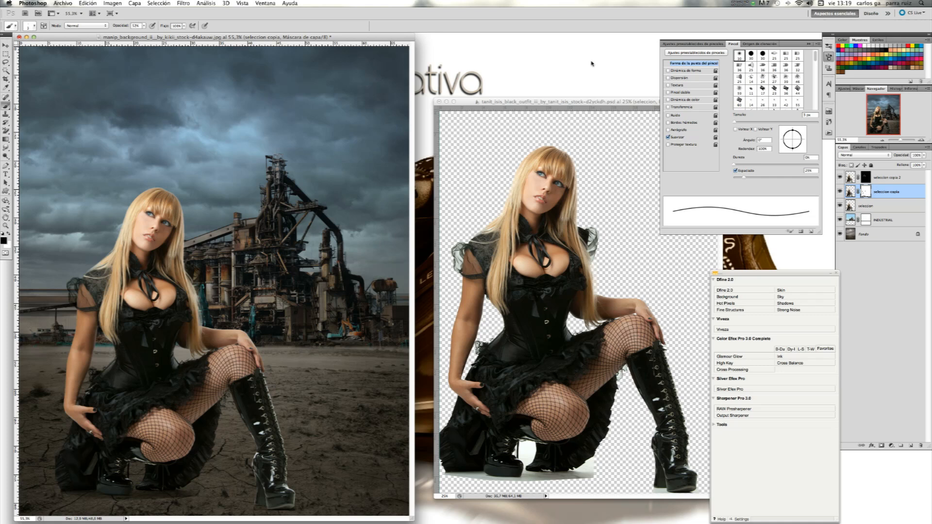
Open the road sign image no_road_by_LuckyStock.jpg from the FOTOMONTAJE GOTICA folder in Photoshop
key("super+Tab")
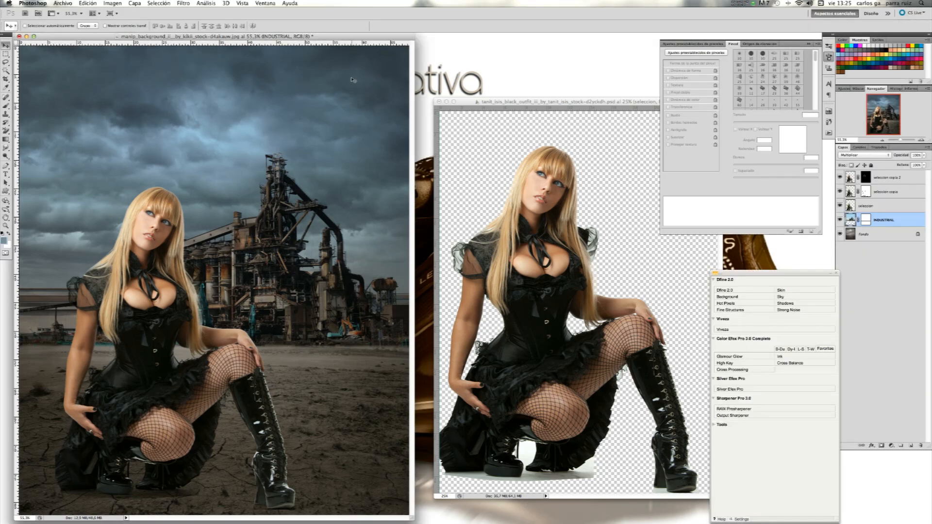
mouse_move(901, 510)
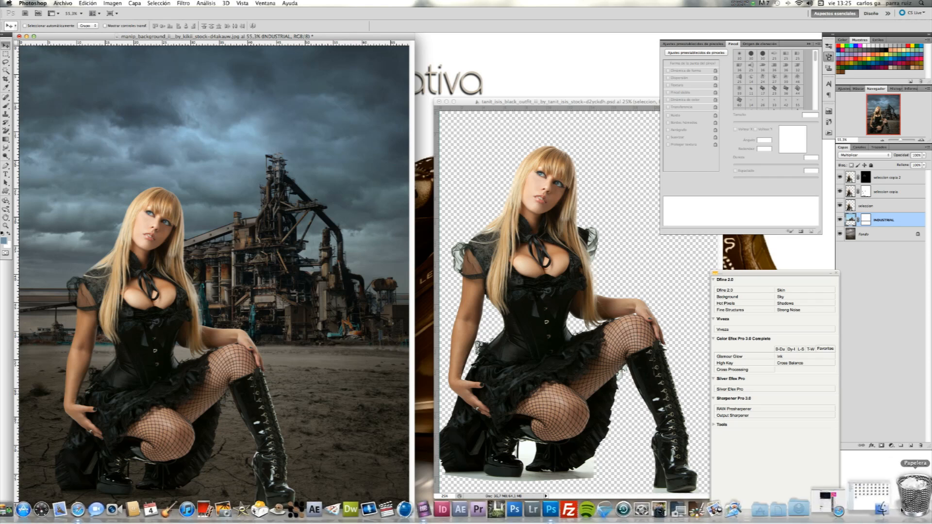
left_click_drag(373, 36, 444, 36)
left_click(64, 172)
left_click(227, 90)
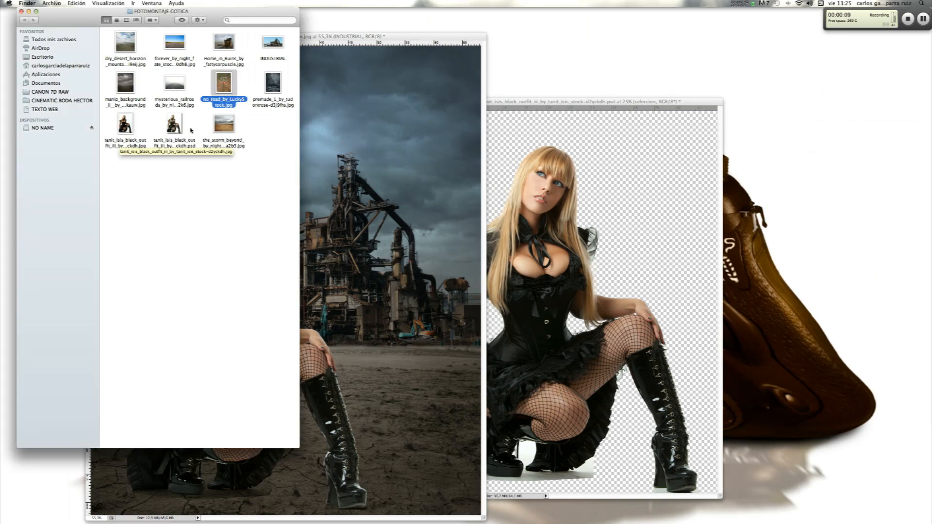
left_click_drag(228, 91, 604, 507)
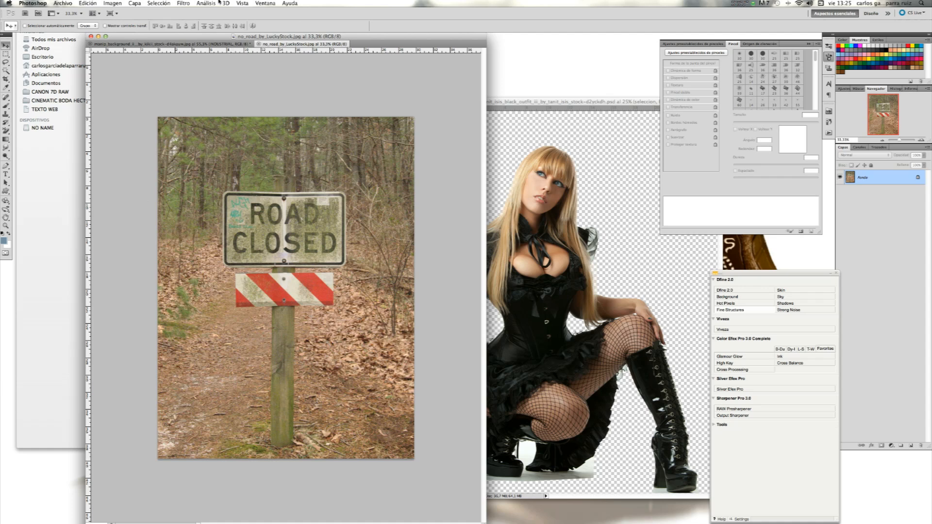
Trace the ROAD CLOSED sign, its striped board and the post down to the ground with the Pen tool at 100% view
left_click(243, 2)
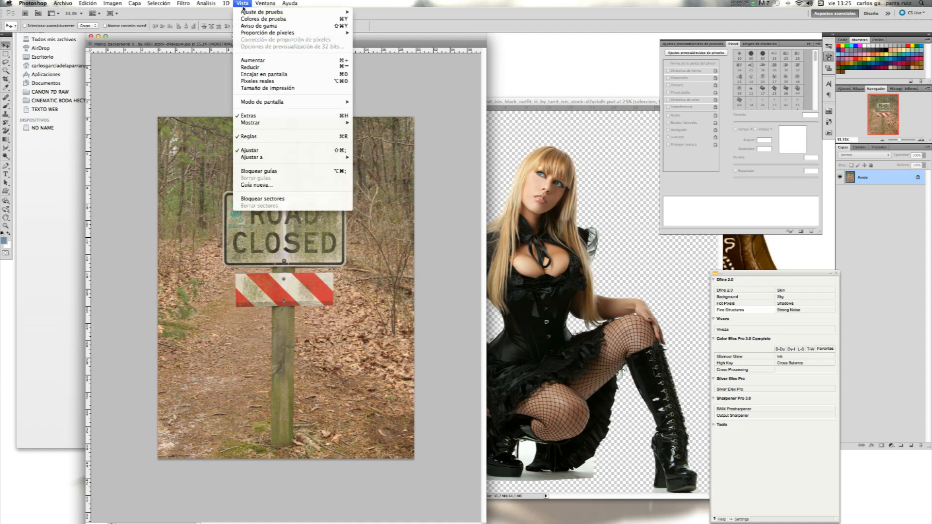
left_click(255, 84)
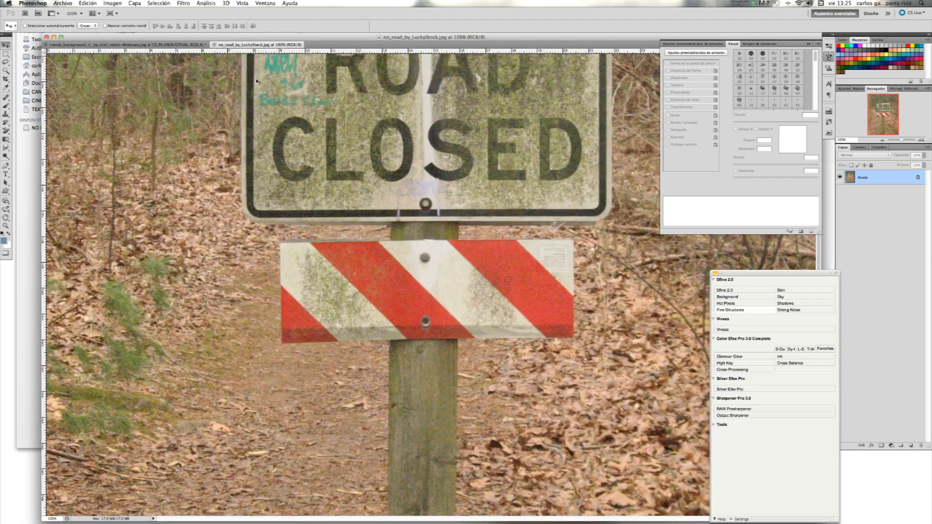
left_click_drag(881, 114, 881, 108)
left_click(5, 166)
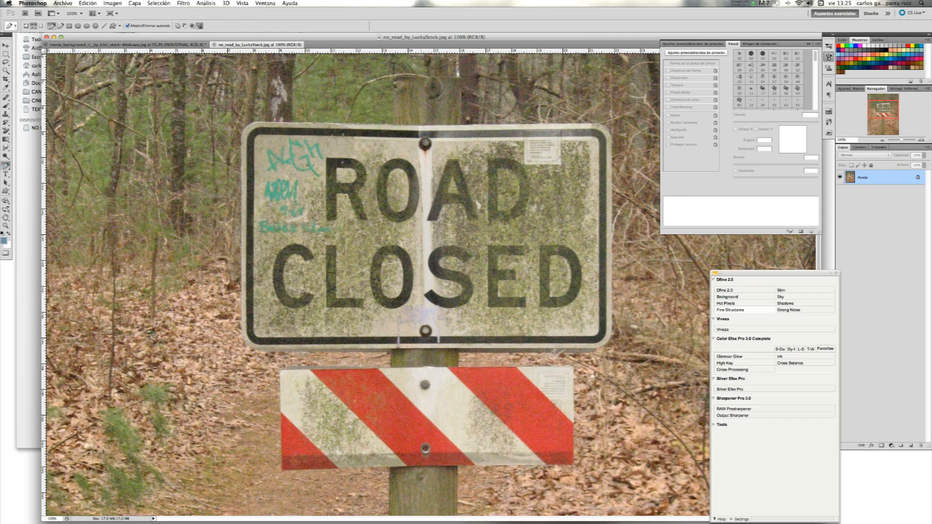
left_click(428, 76)
scroll(244, 193, "up", 1)
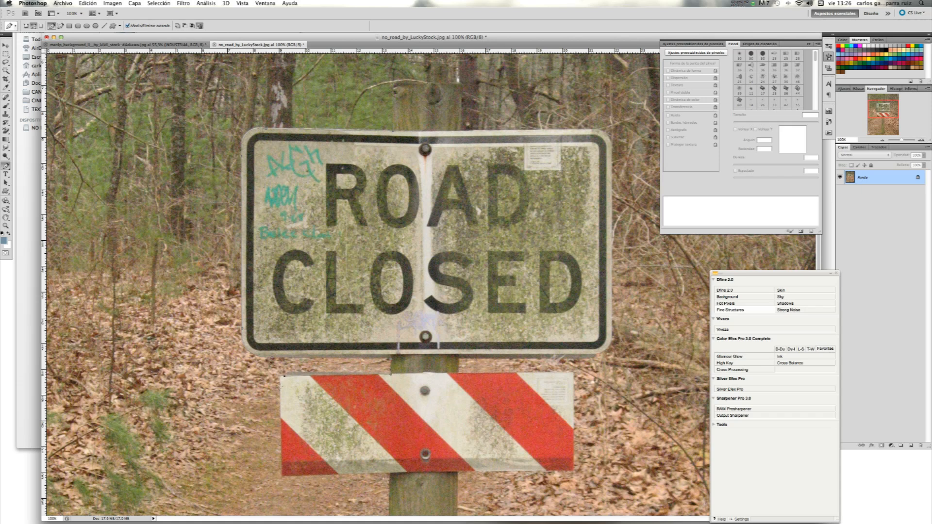
scroll(283, 376, "down", 10)
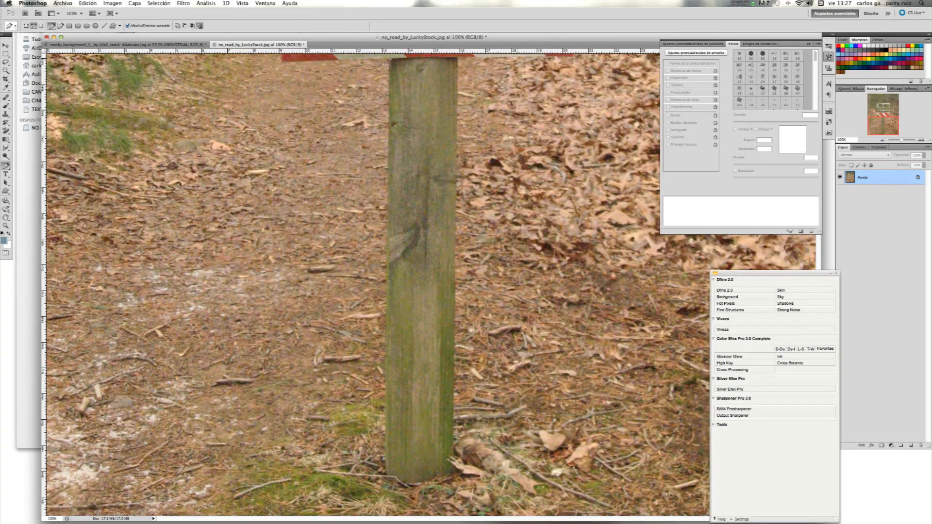
scroll(282, 376, "up", 10)
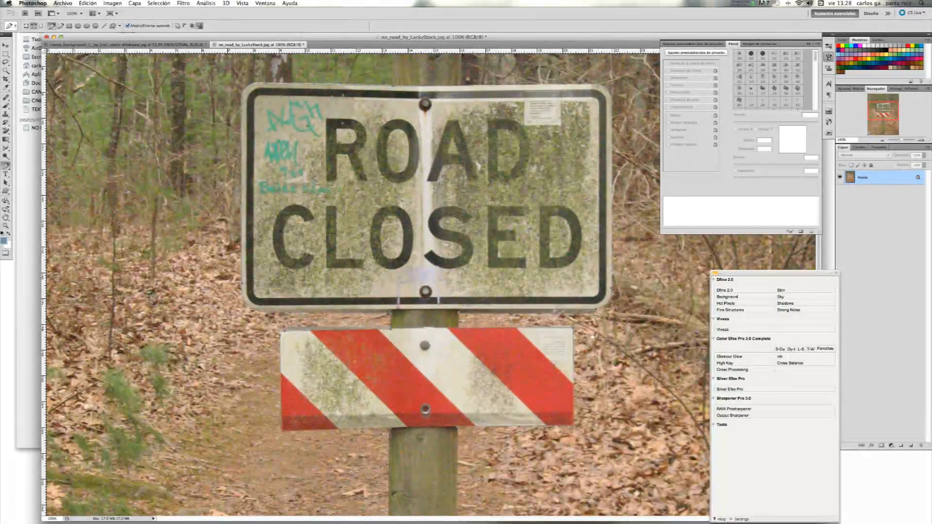
scroll(426, 284, "up", 2)
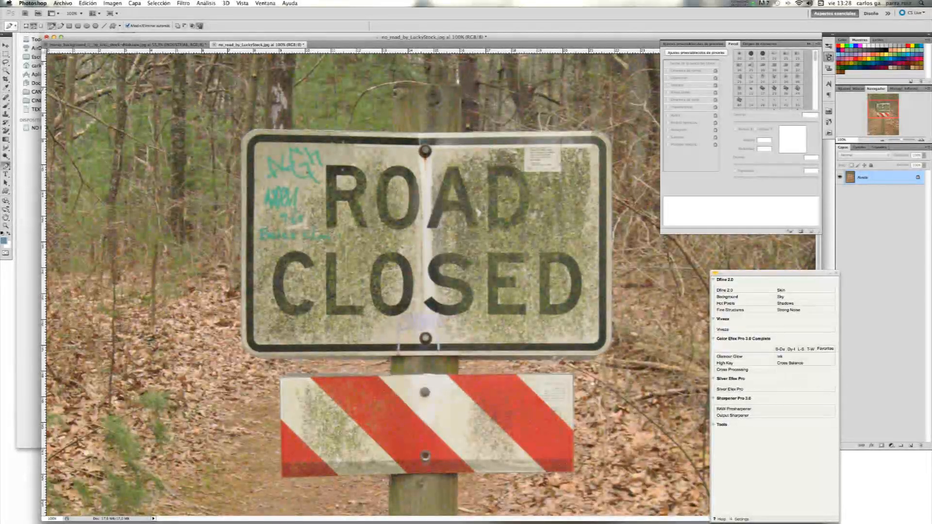
Convert the closed path around the sign into a new anti-aliased selection
right_click(436, 193)
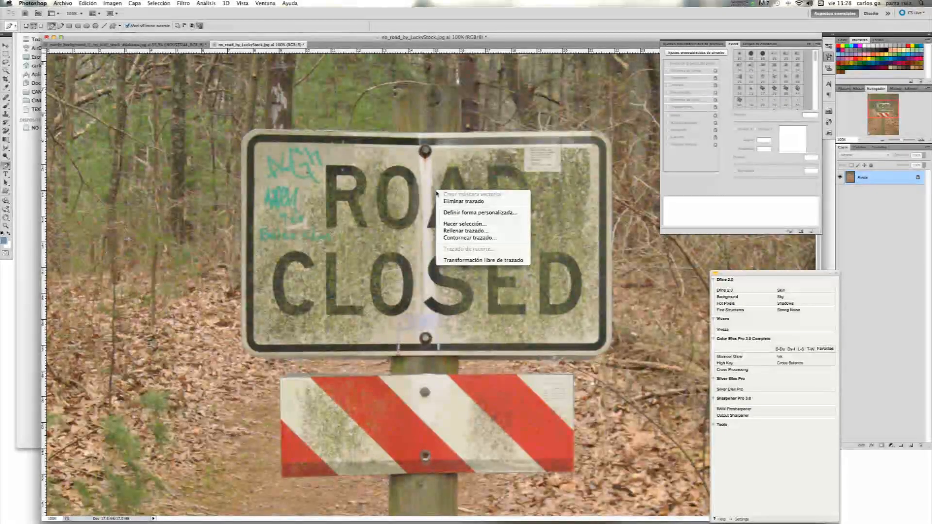
left_click(469, 224)
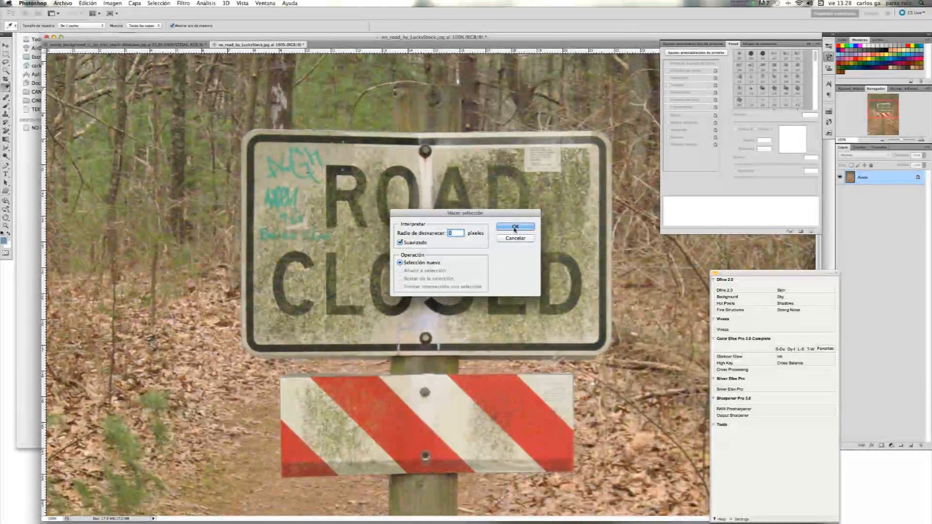
left_click(514, 227)
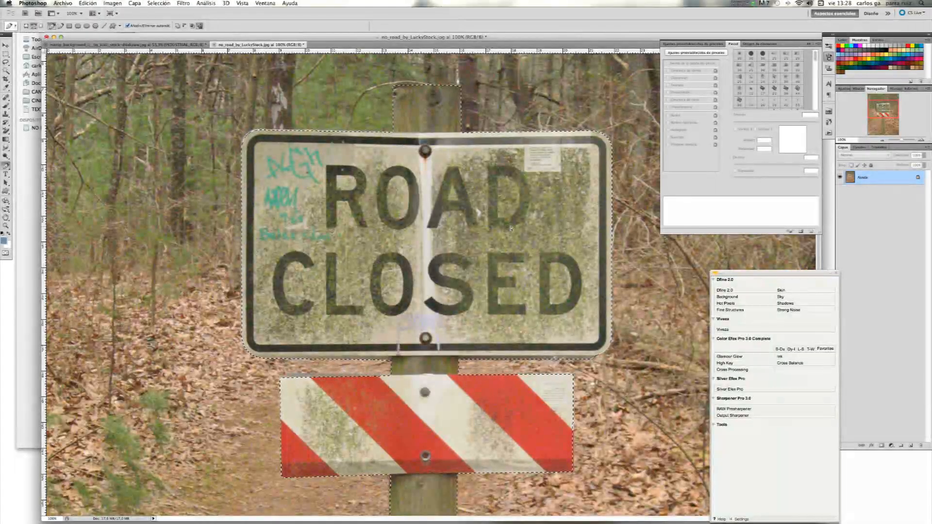
Copy the selected sign and paste it above the INDUSTRIAL layer in the manip_background montage document
key("super+c")
left_click(203, 44)
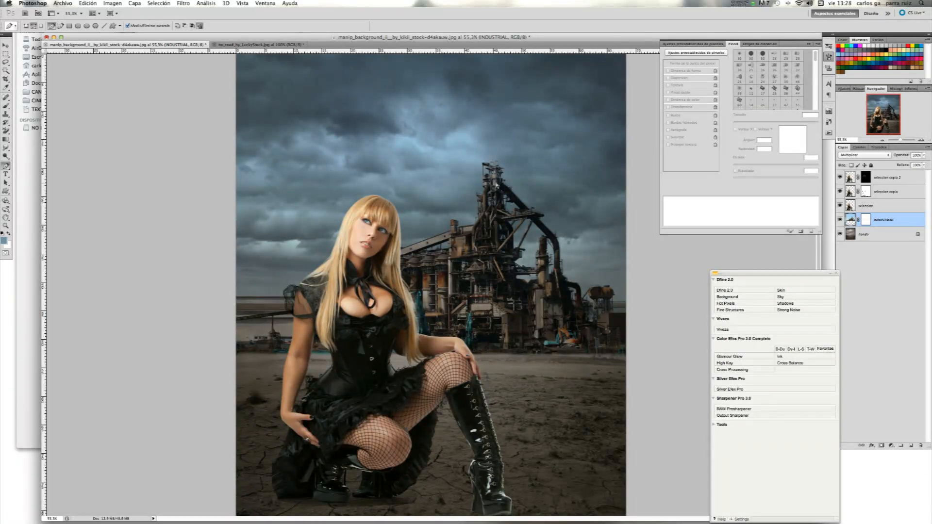
key("super+v")
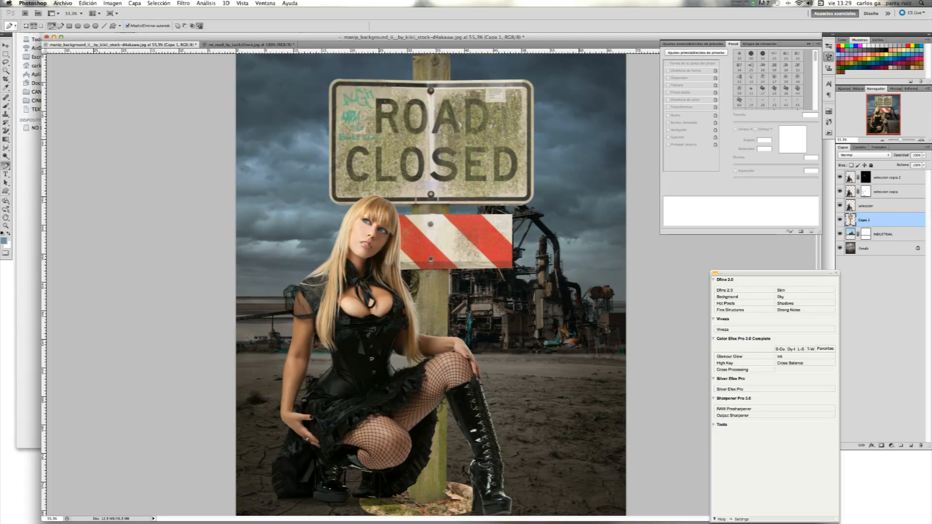
Scale the pasted sign to 58% and place it on the desert ground beside the model's extended boot
key("super+0")
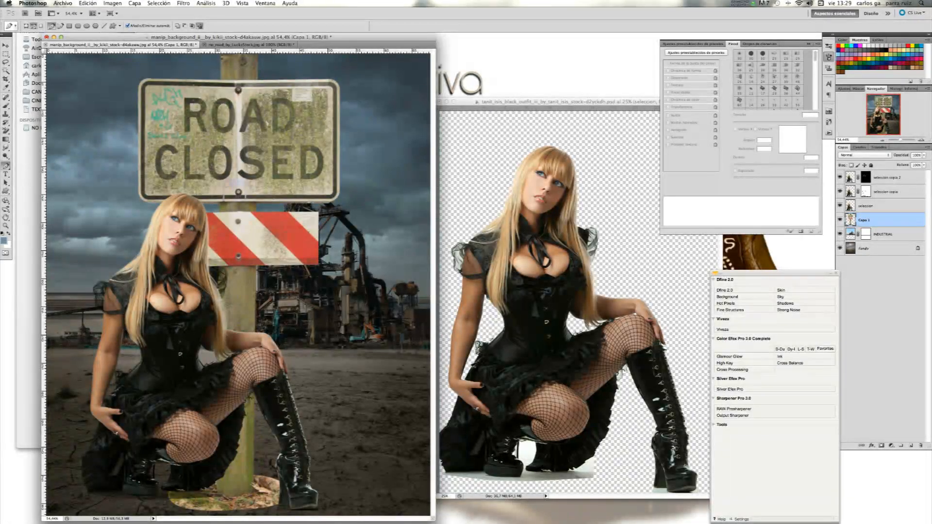
key("v")
left_click_drag(274, 161, 299, 175)
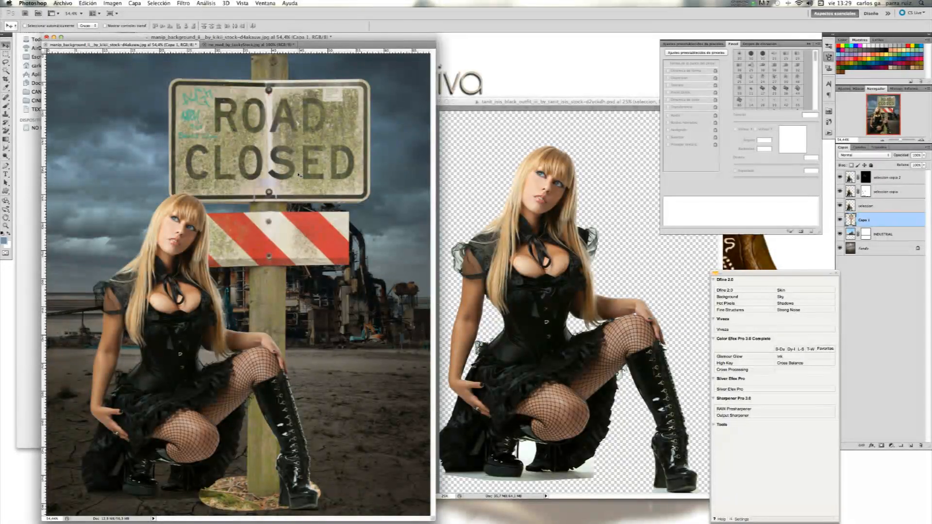
key("super+t")
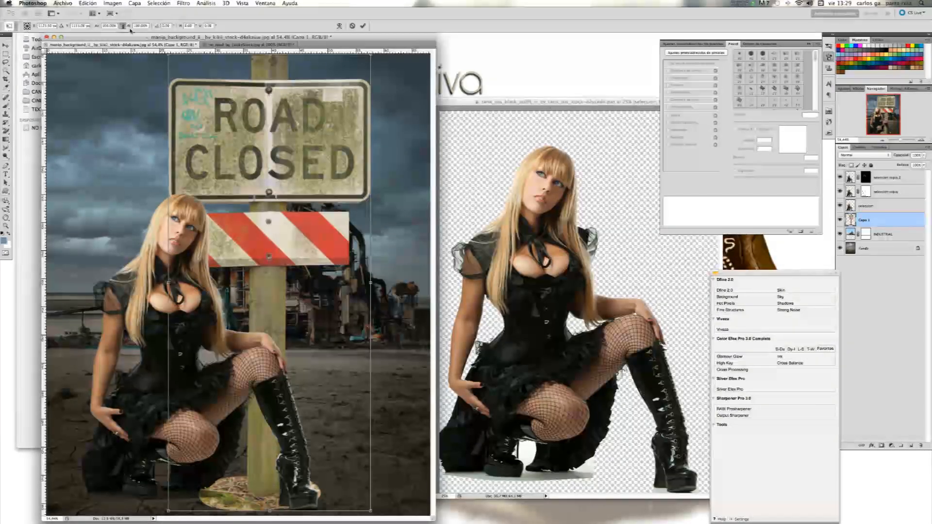
left_click_drag(131, 28, 115, 33)
type("58")
key("Return")
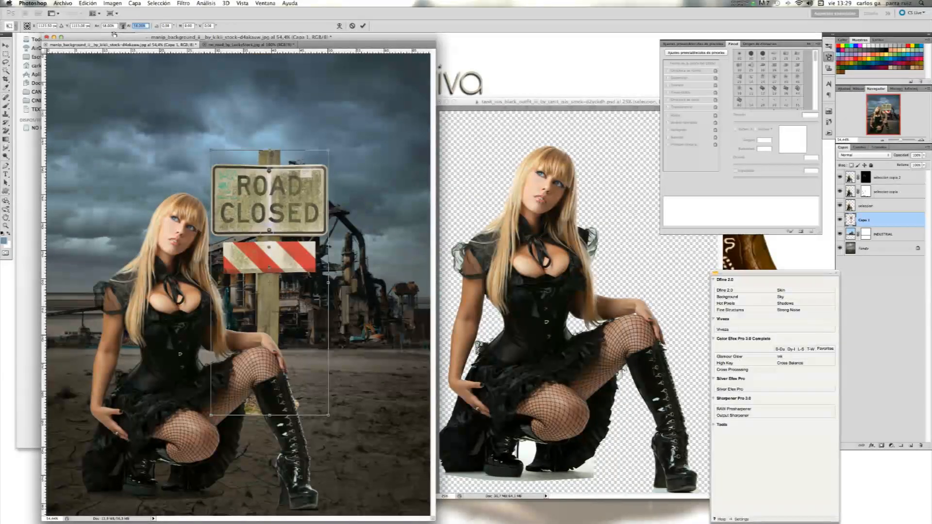
left_click_drag(288, 189, 381, 244)
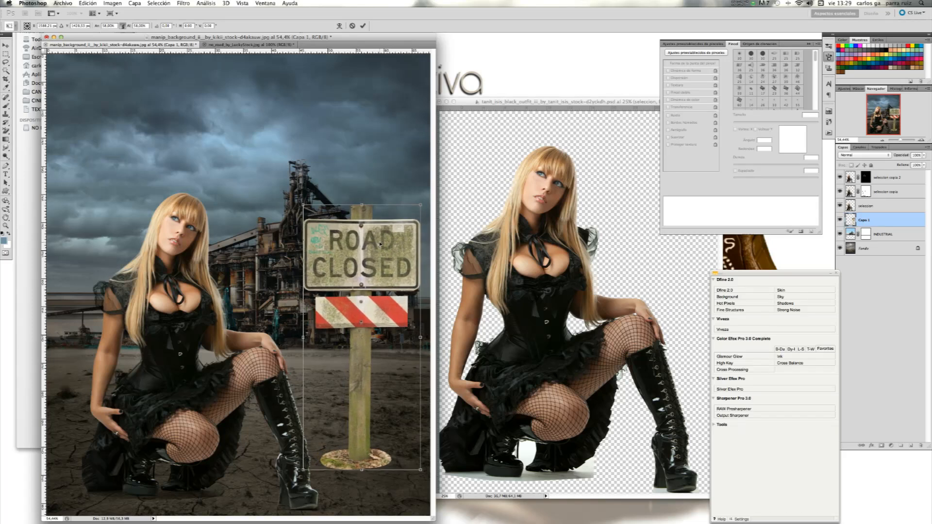
left_click(363, 26)
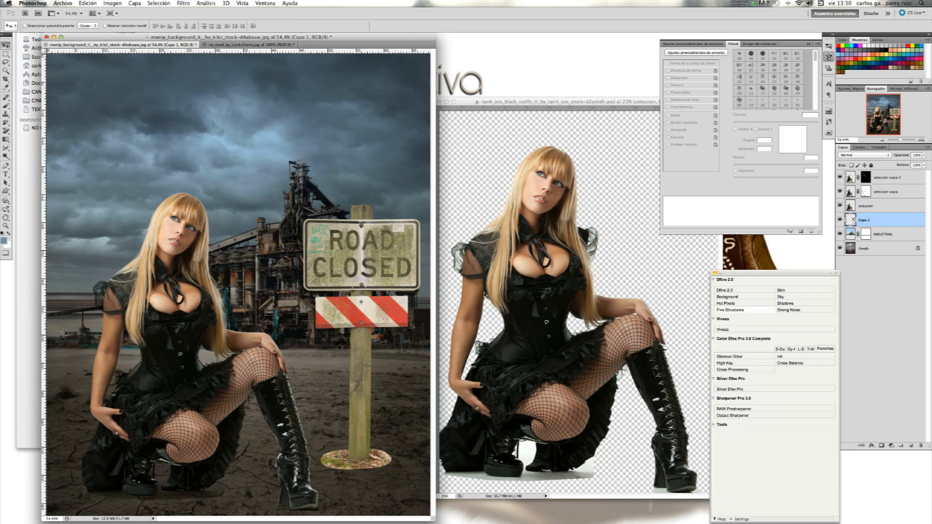
Rename the sign layer as CARTEL, add a layer mask, and paint out the leafy ground patch around the post's base
left_click(548, 81)
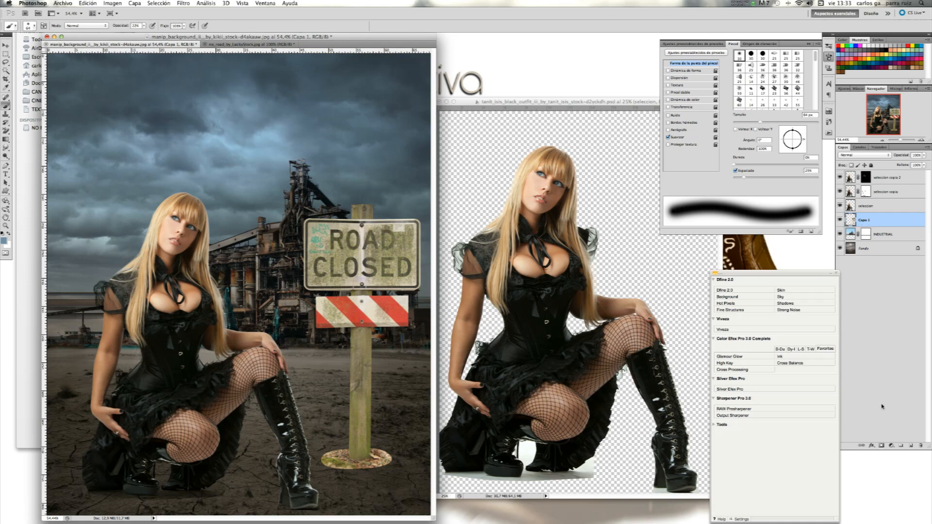
double_click(865, 221)
type("CARTEL")
key("Return")
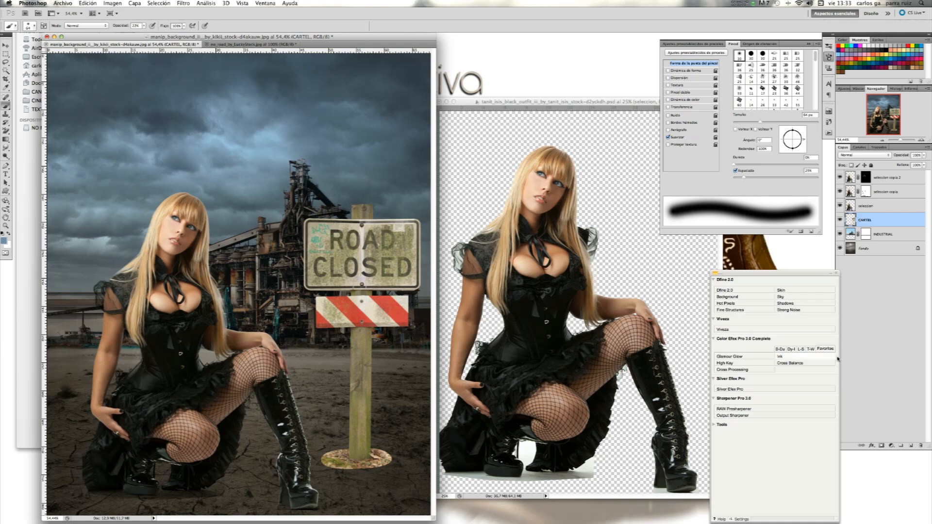
left_click(881, 445)
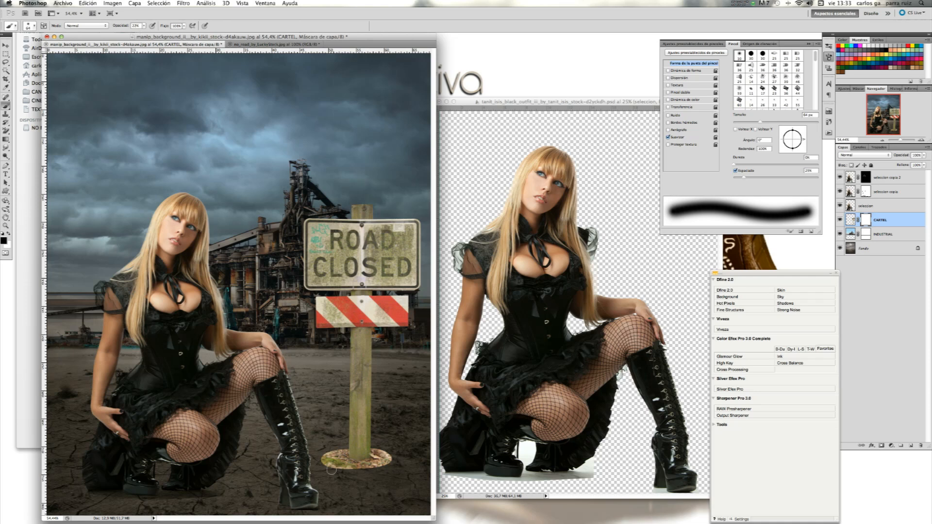
mouse_move(339, 463)
left_mouse_down()
mouse_move(325, 450)
mouse_move(333, 463)
mouse_move(322, 461)
mouse_move(326, 474)
mouse_move(324, 460)
mouse_move(386, 464)
mouse_move(326, 471)
mouse_move(323, 449)
mouse_move(343, 451)
mouse_move(320, 455)
mouse_move(333, 448)
mouse_move(329, 463)
mouse_move(349, 465)
mouse_move(330, 462)
mouse_move(336, 454)
mouse_move(364, 469)
mouse_move(393, 453)
mouse_move(357, 475)
mouse_move(392, 467)
mouse_move(381, 450)
mouse_move(392, 462)
mouse_move(386, 454)
mouse_move(372, 474)
mouse_move(379, 447)
mouse_move(400, 435)
mouse_move(346, 447)
mouse_move(337, 459)
mouse_move(373, 462)
mouse_move(381, 455)
mouse_move(338, 465)
mouse_move(375, 446)
mouse_move(377, 464)
left_mouse_up()
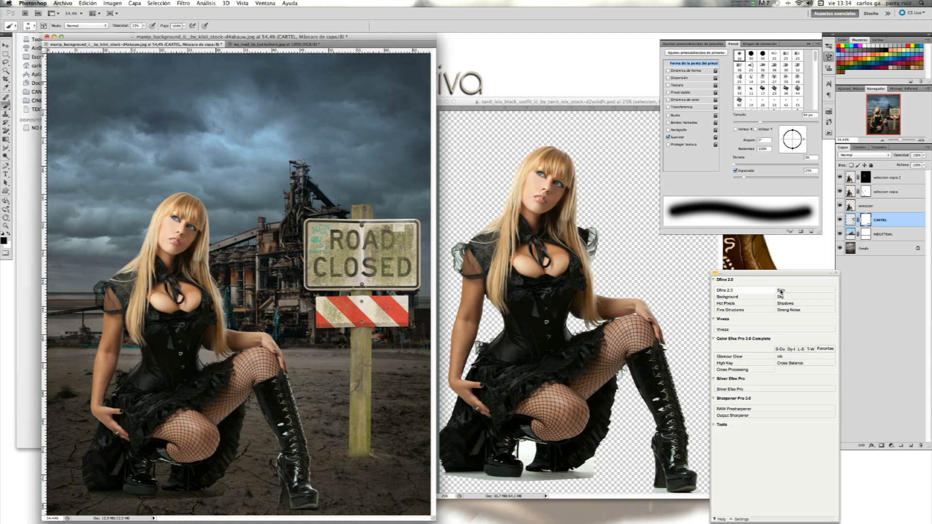
Add a Curves adjustment layer that darkens the midtones and clip it to the CARTEL layer
left_click(134, 4)
mouse_move(196, 76)
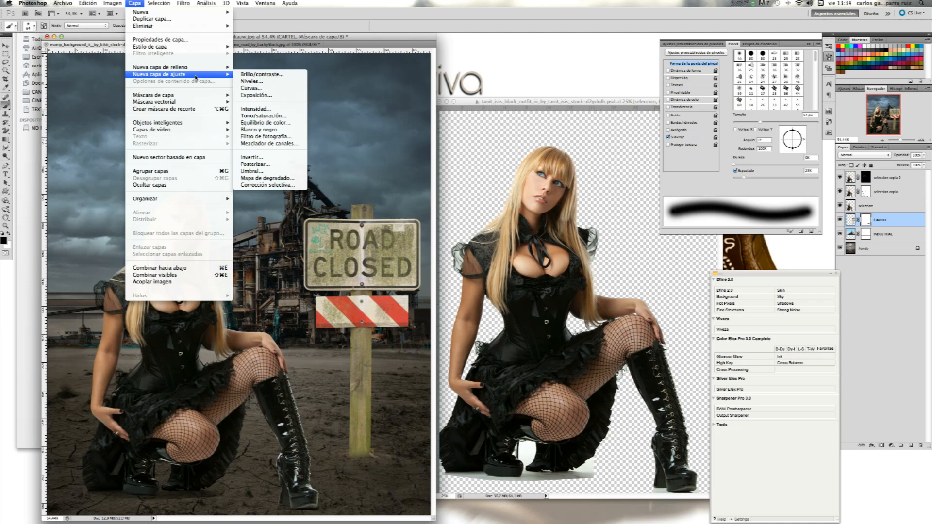
left_click(288, 88)
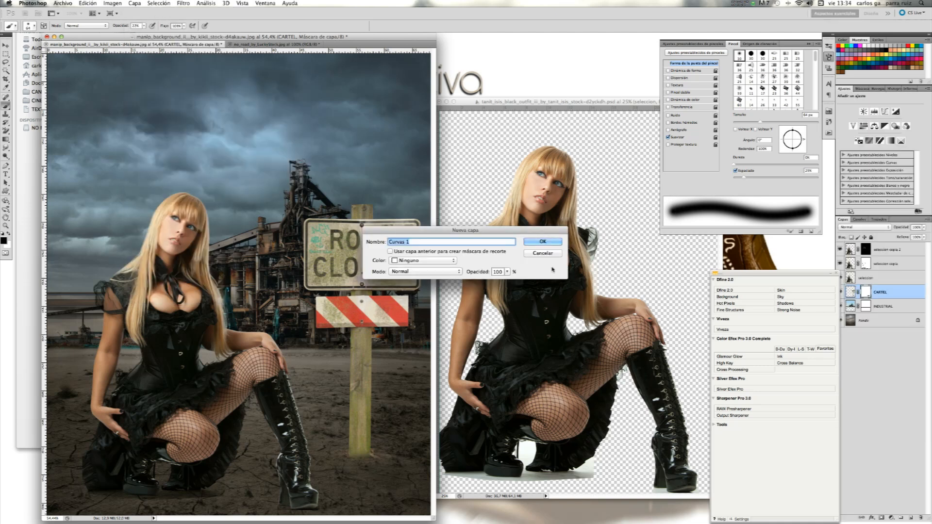
left_click(542, 242)
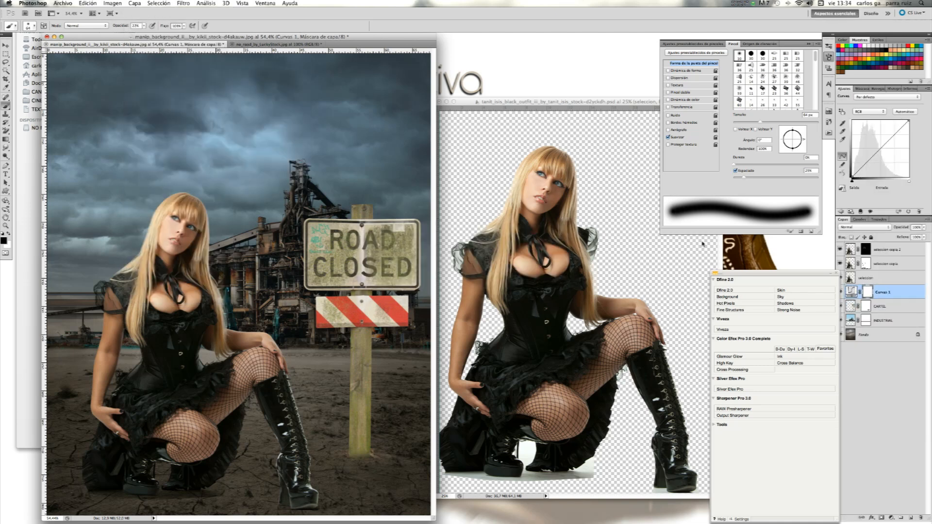
left_click_drag(880, 148, 883, 151)
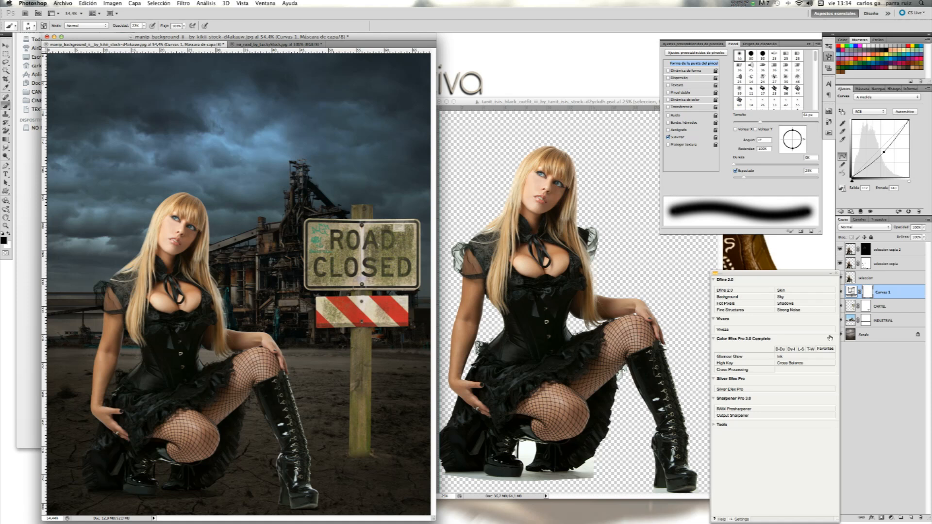
left_click(899, 299, "alt")
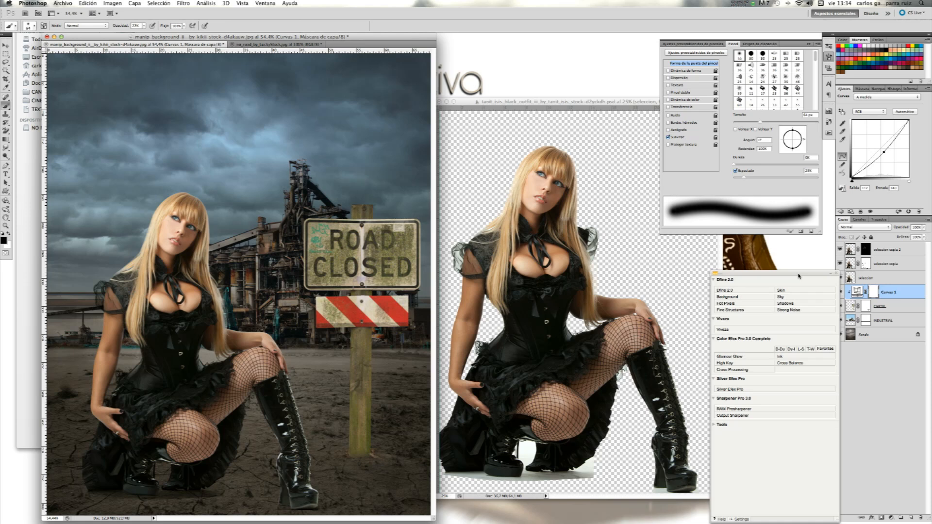
Compare the sign with the clipped Curves layer hidden and shown
left_click_drag(797, 275, 784, 278)
left_click(840, 292)
left_click(840, 292)
left_click(840, 292)
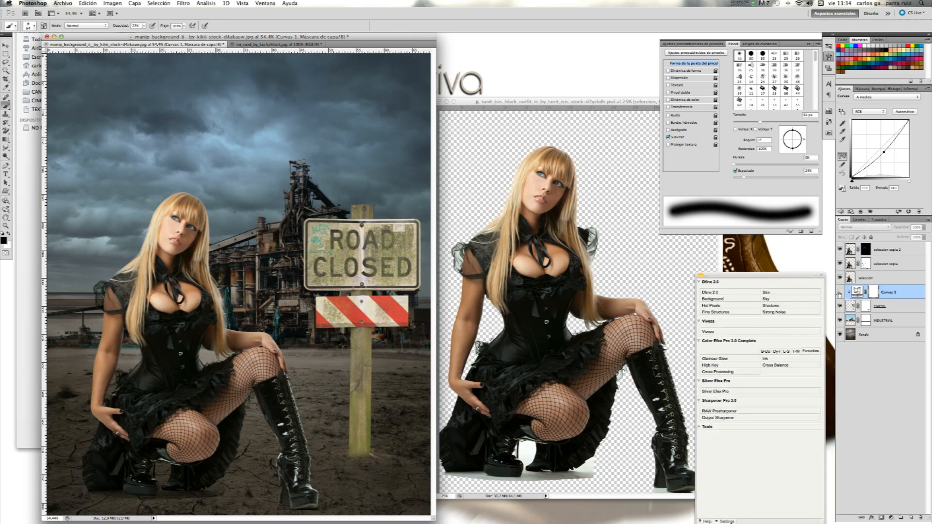
left_click(840, 291)
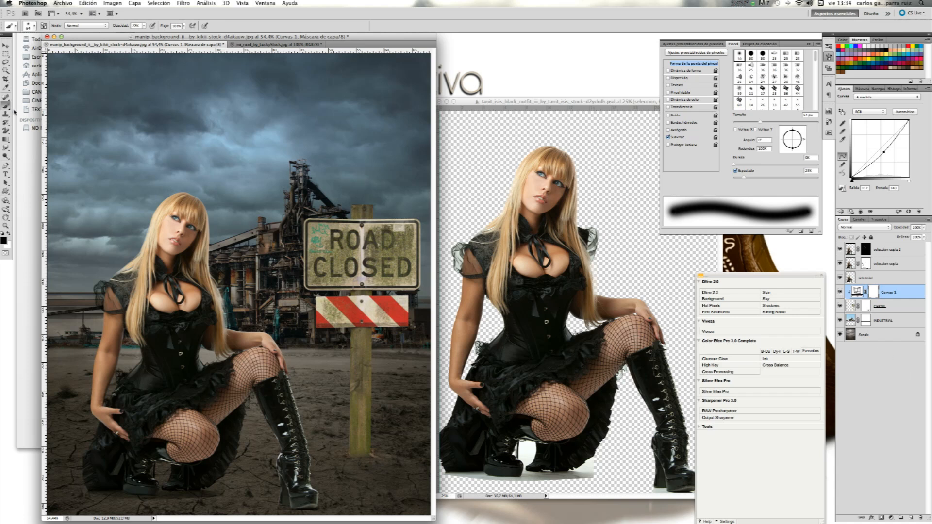
Sample a blue tone from the stormy sky on the Fondo layer with the Eyedropper
left_click(7, 88)
left_click(254, 109)
left_click(272, 112)
left_click(253, 118)
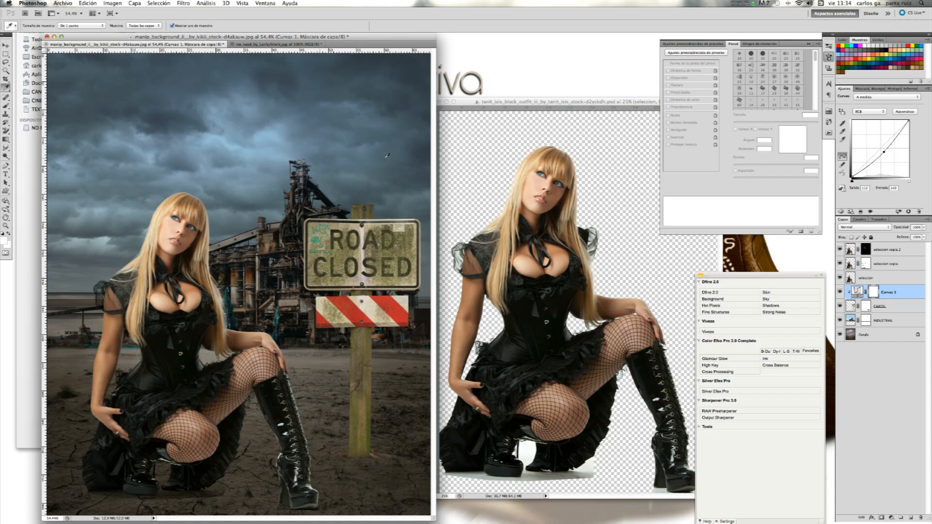
left_click(864, 335)
left_click(229, 101)
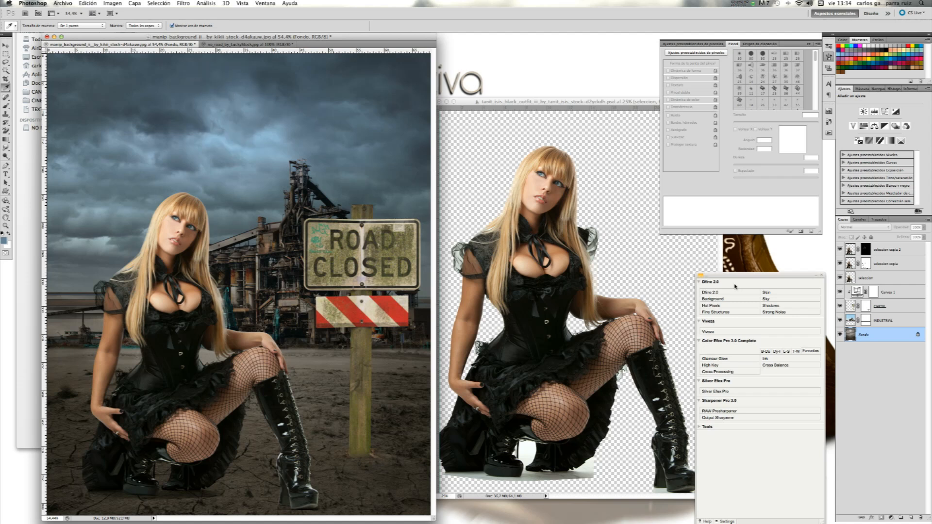
Add a solid colour fill layer in the sampled blue #677e91 directly above Curvas 1
left_click(894, 294)
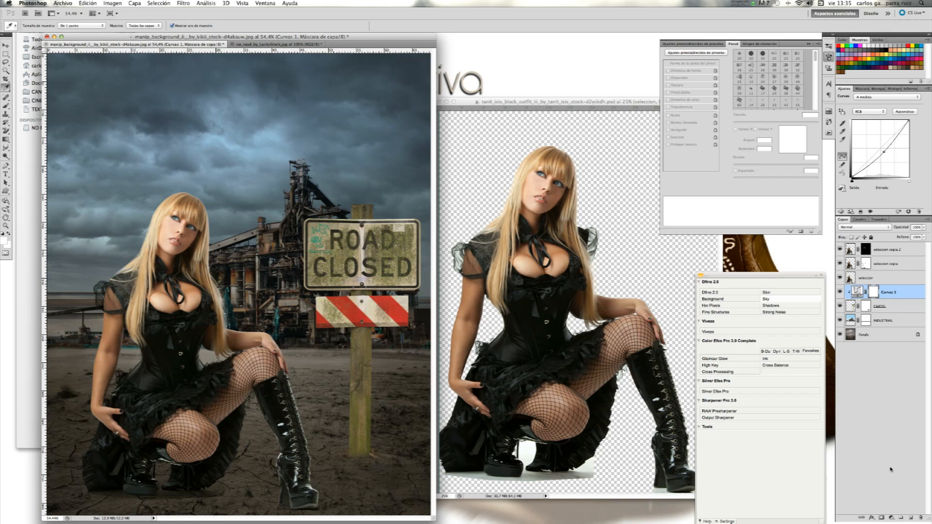
left_click(890, 518)
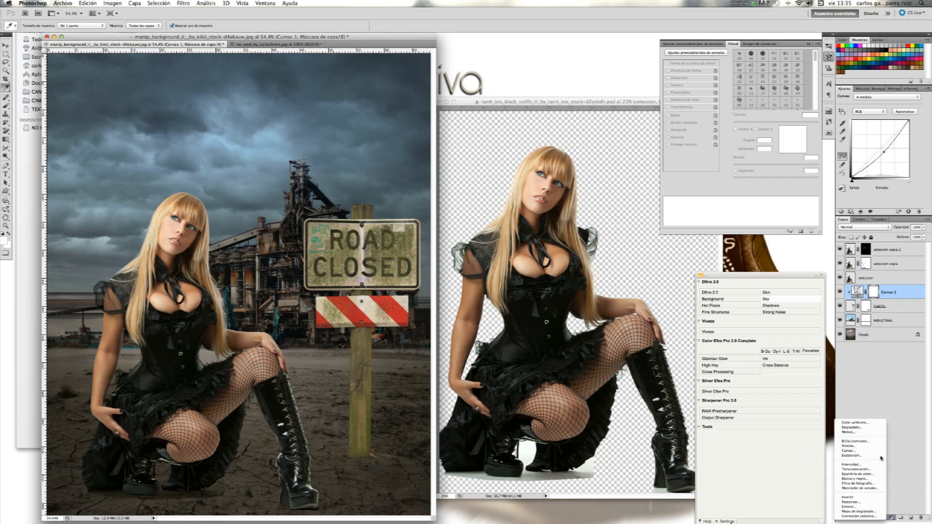
left_click(857, 422)
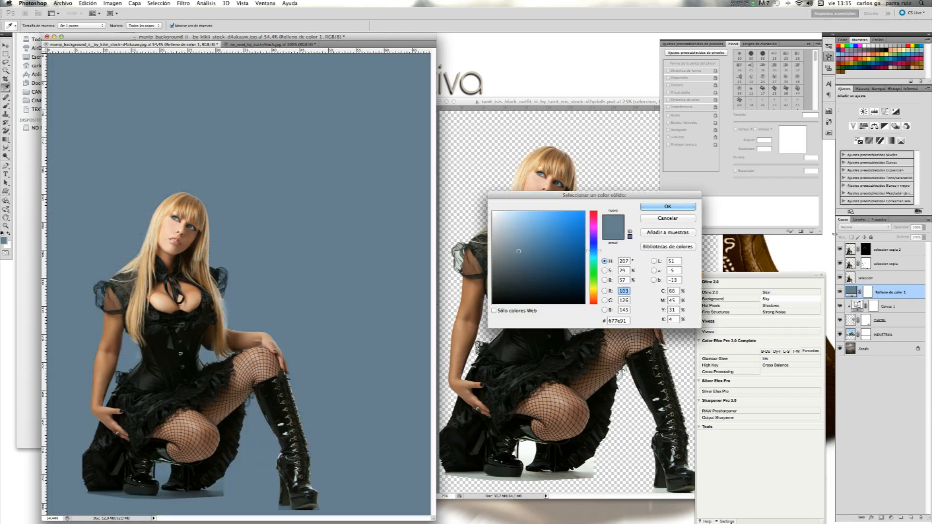
key("Return")
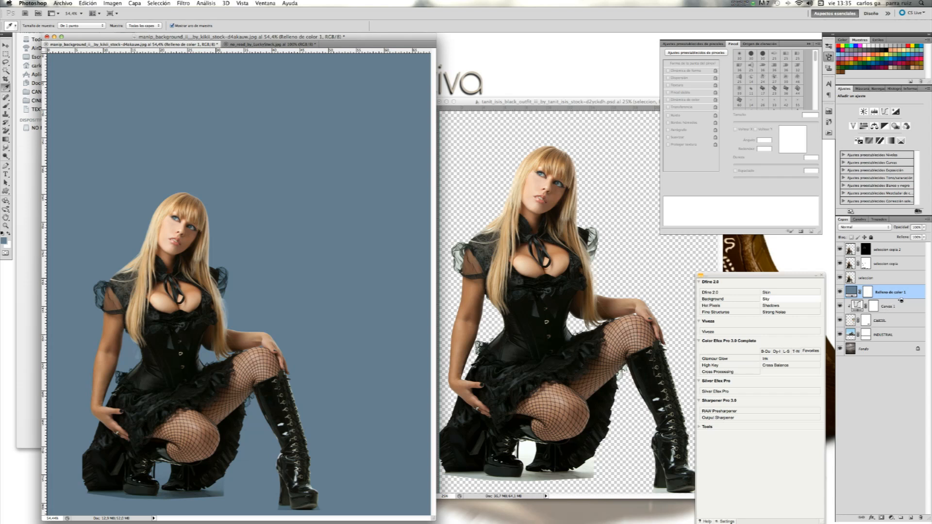
Clip the blue solid colour fill layer to the CARTEL layer, undoing the accidental duplicate of the Curves layer
left_click_drag(899, 302, 901, 299)
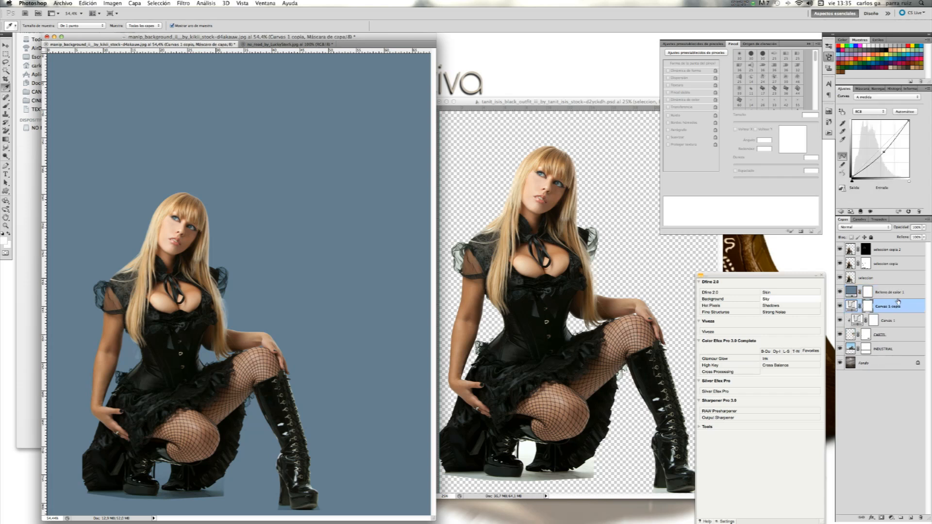
key("super+z")
left_click(903, 299, "alt")
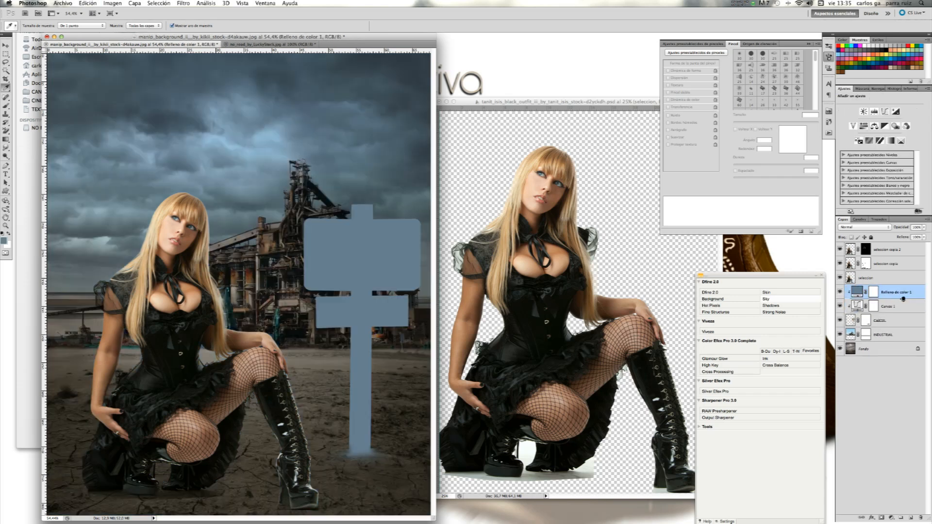
Try the Luz suave and Color blend modes on the clipped blue fill layer
left_click(865, 229)
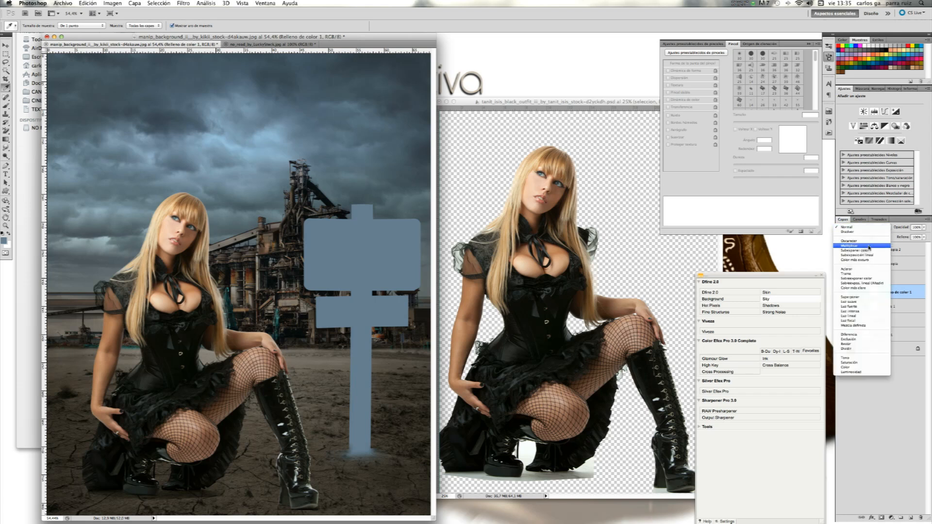
left_click(872, 303)
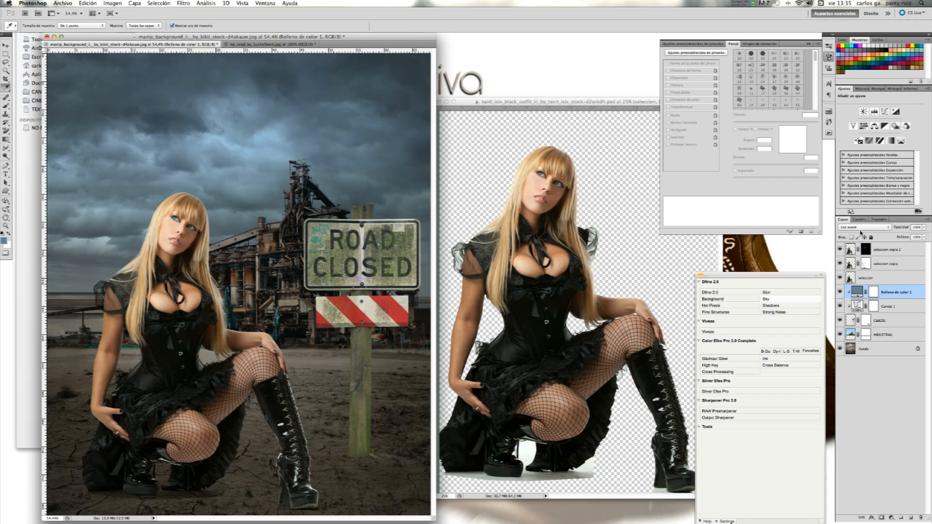
left_click(861, 228)
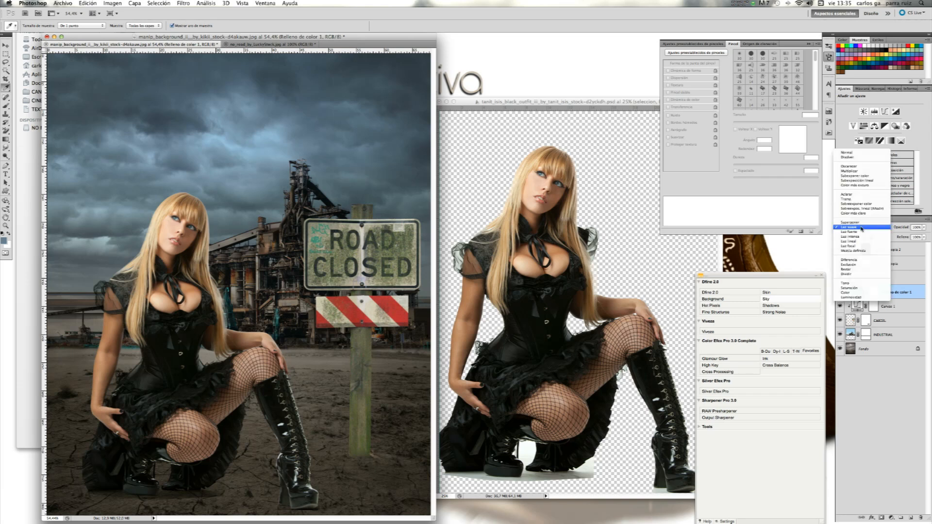
left_click(866, 292)
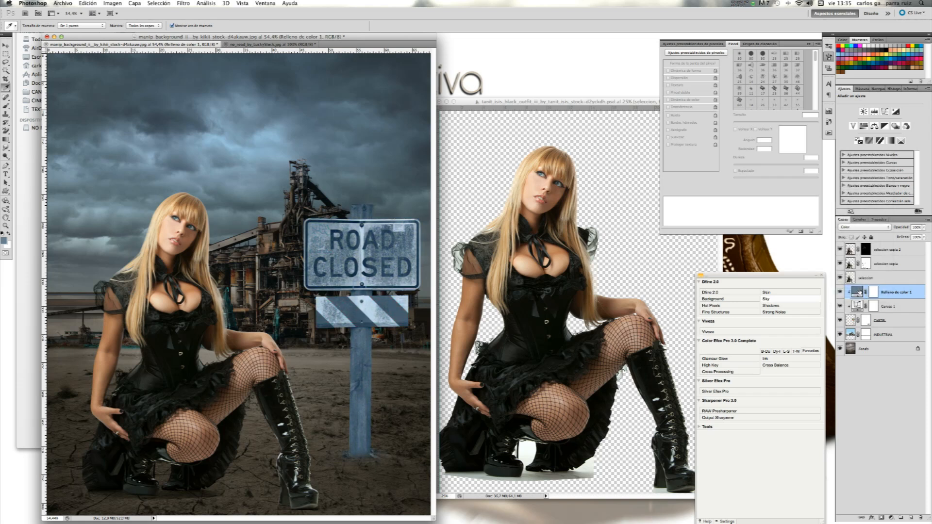
Lower the Color-blended fill layer's opacity and compare the sign with the tint hidden and shown
left_click(925, 229)
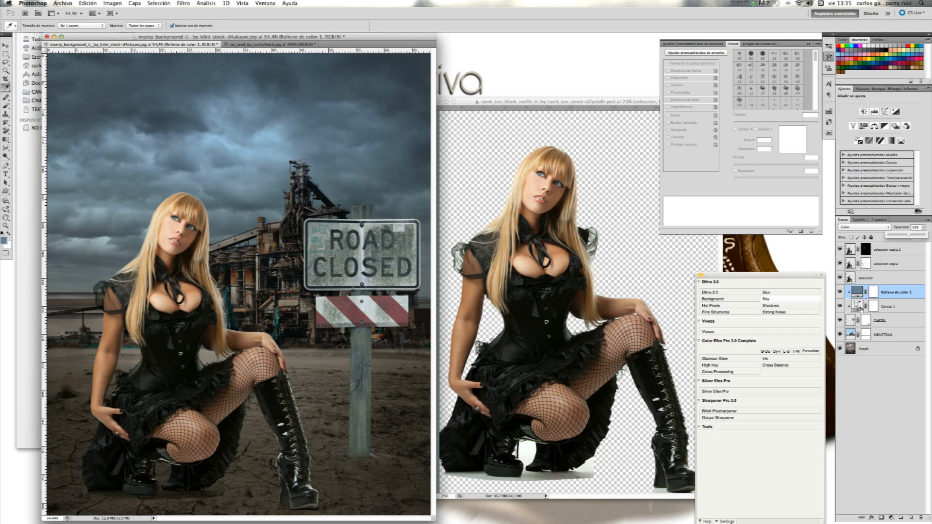
left_click(843, 292)
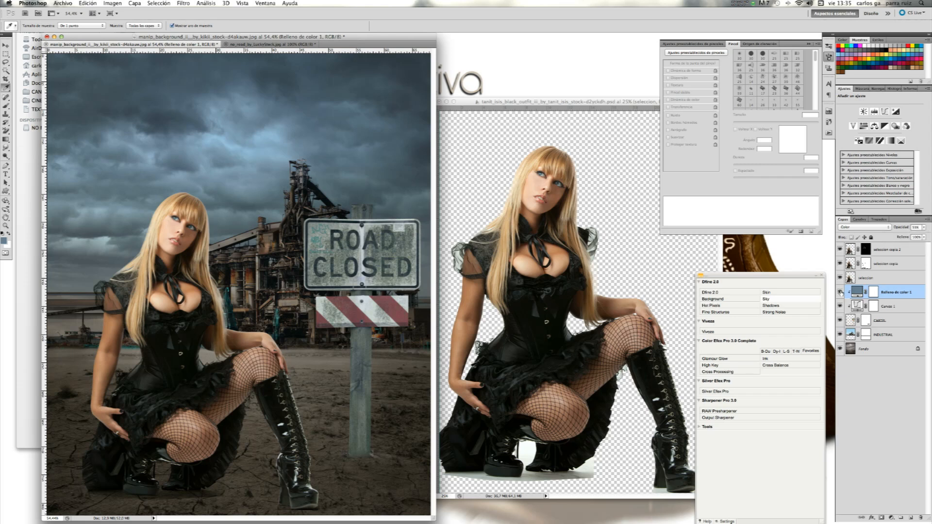
left_click(839, 292)
left_click(839, 293)
Try the Luz suave blend mode at 100% opacity on the blue fill layer
left_click(880, 228)
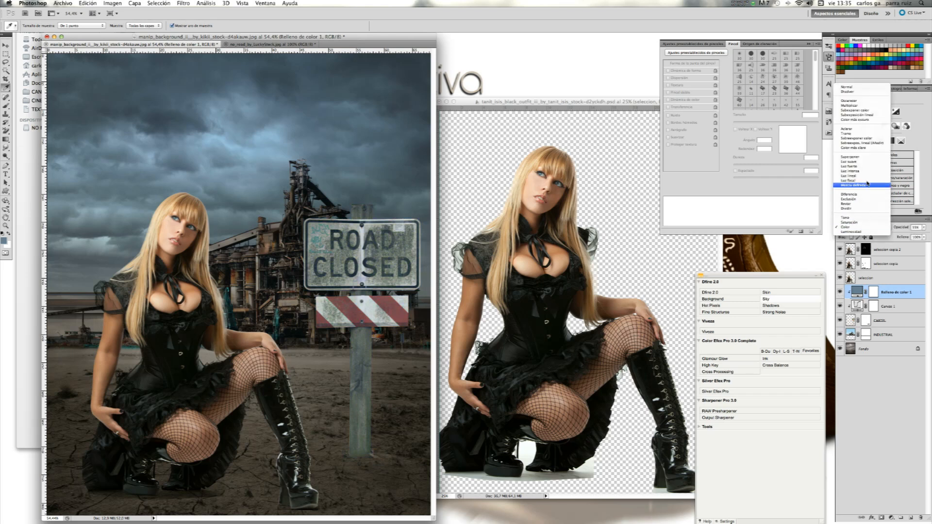
left_click(862, 162)
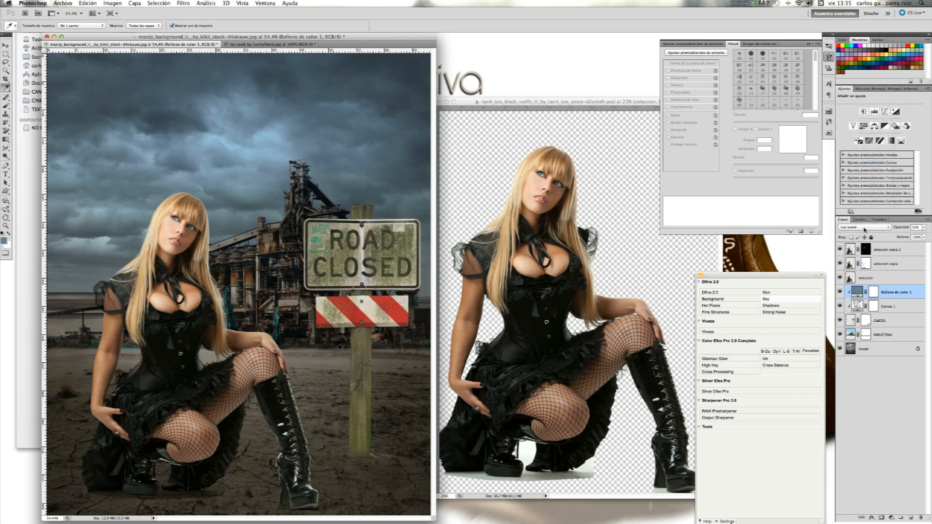
left_click(925, 228)
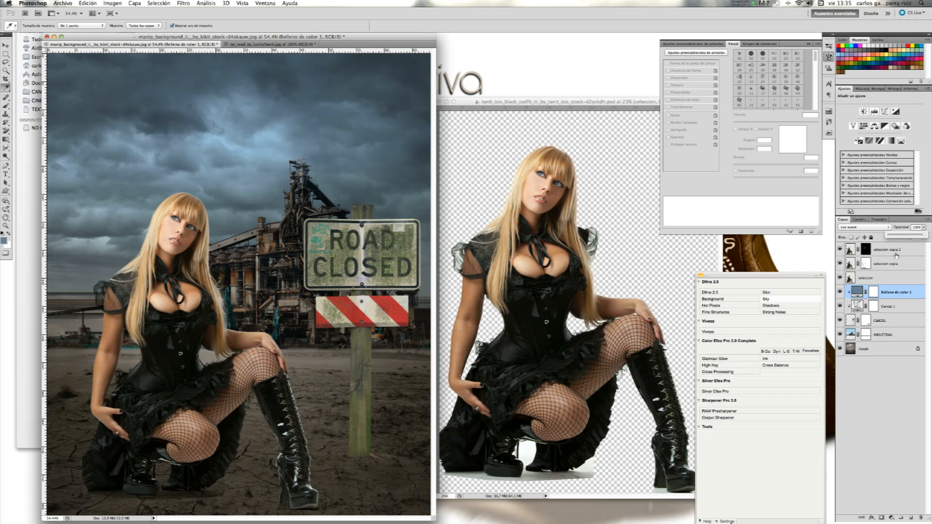
Set the blue fill layer's blend mode to Tono, reduce its opacity, and compare the sign with and without the tint
left_click(870, 228)
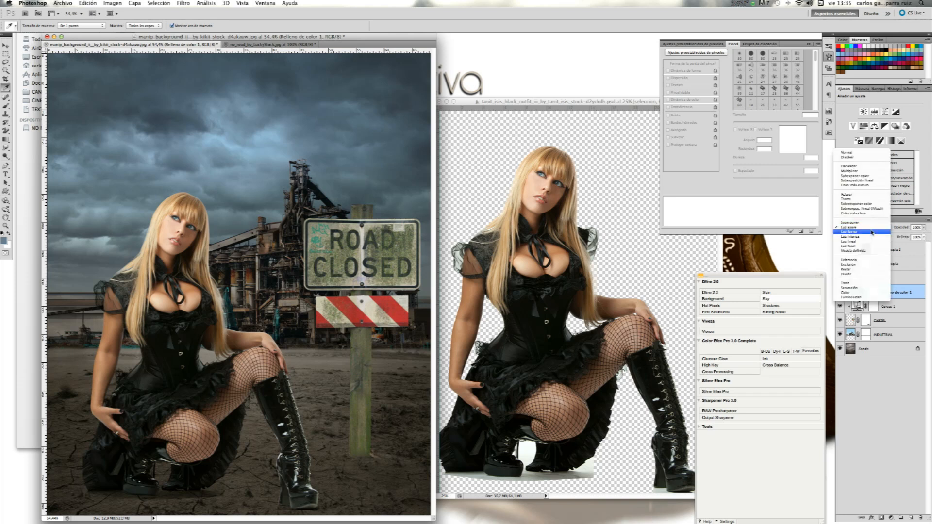
left_click(877, 284)
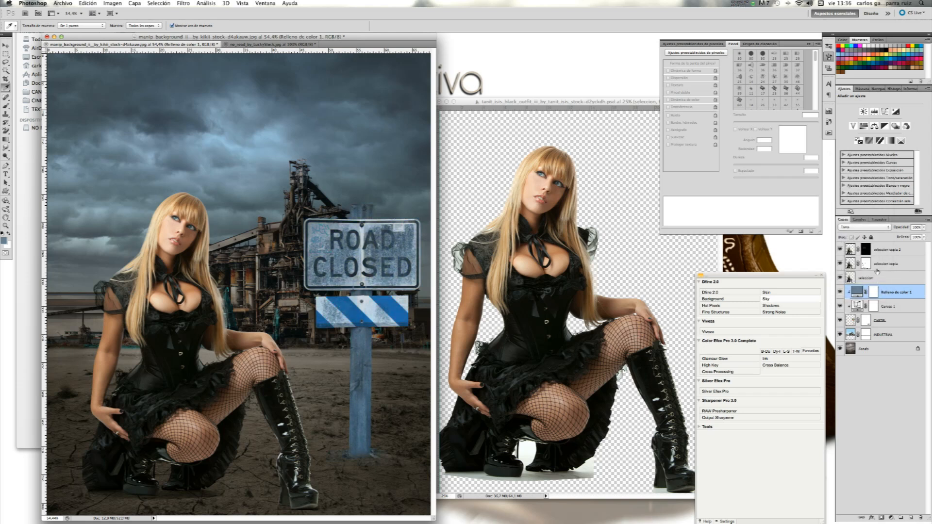
left_click(924, 227)
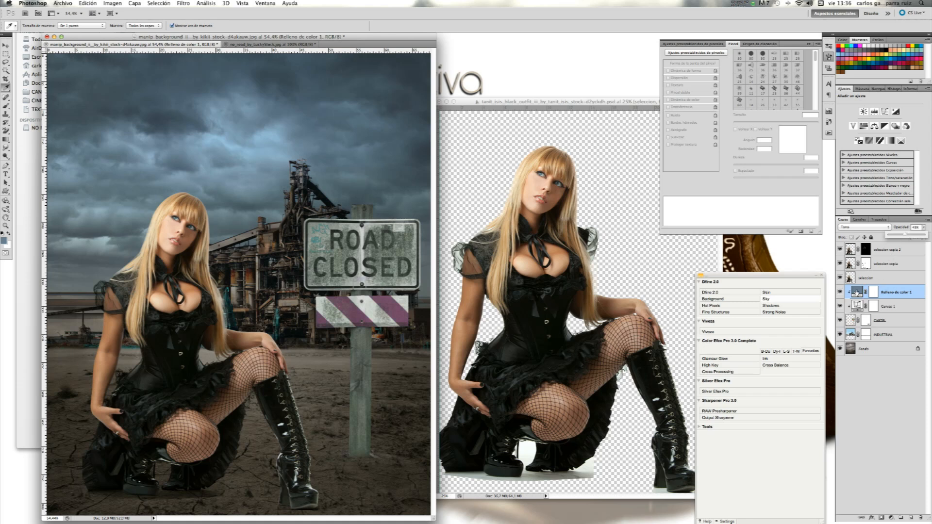
left_click(841, 292)
left_click(840, 292)
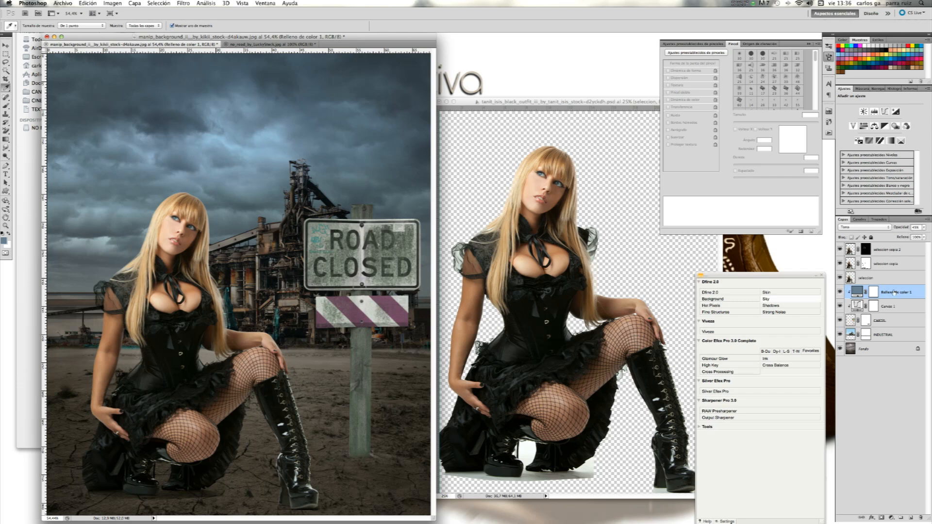
Duplicate the CARTEL layer and set the lower, original CARTEL layer's blend mode to Multiplicar
left_click(899, 322)
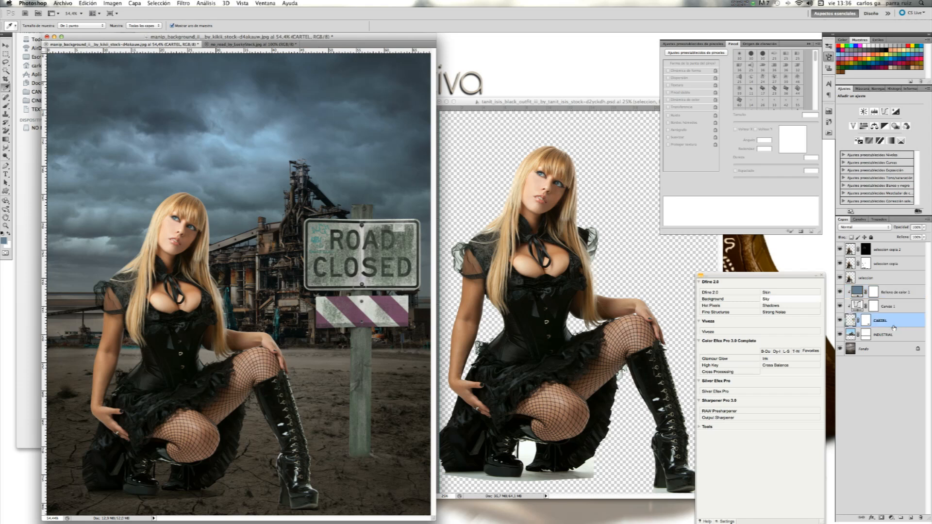
key("super+j")
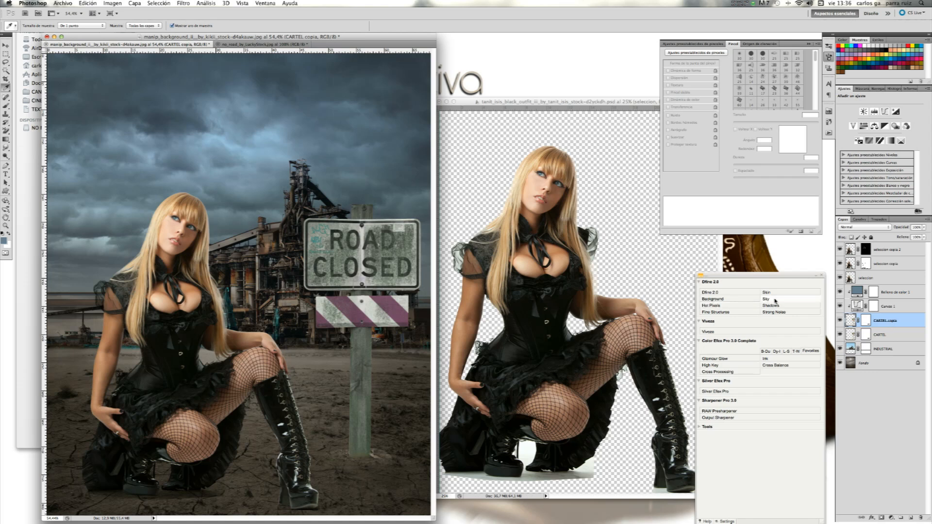
left_click(886, 336)
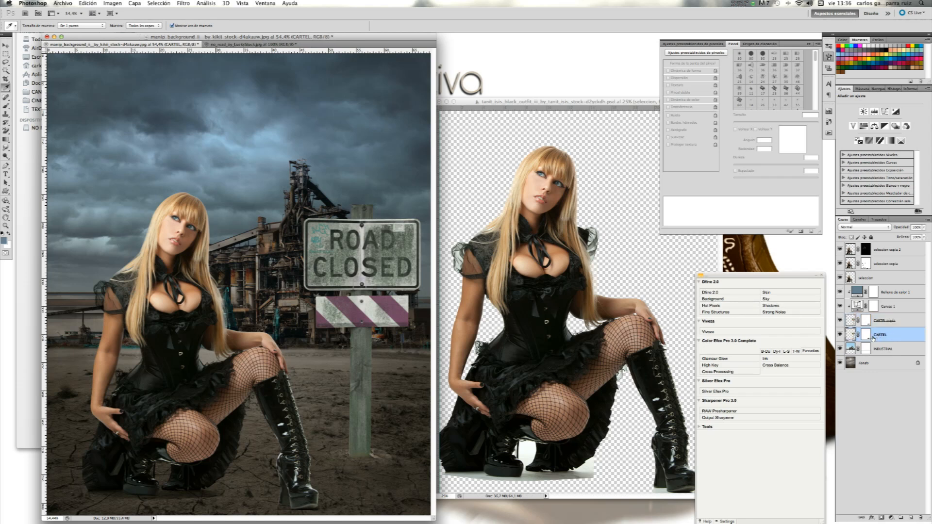
left_click(871, 228)
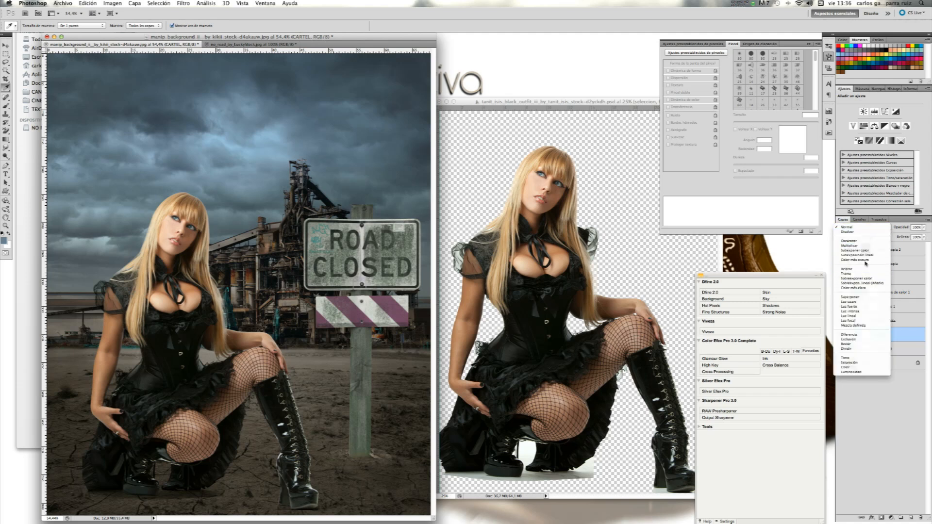
key("Escape")
key("alt+shift+m")
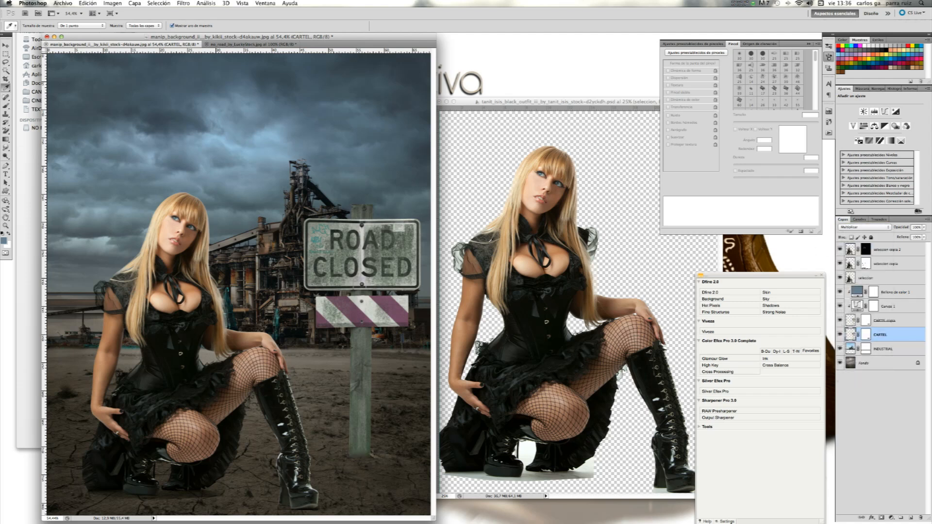
Distort the lower CARTEL layer so its upper edge slants down and to the right of the sign, like a cast shadow
left_click(89, 3)
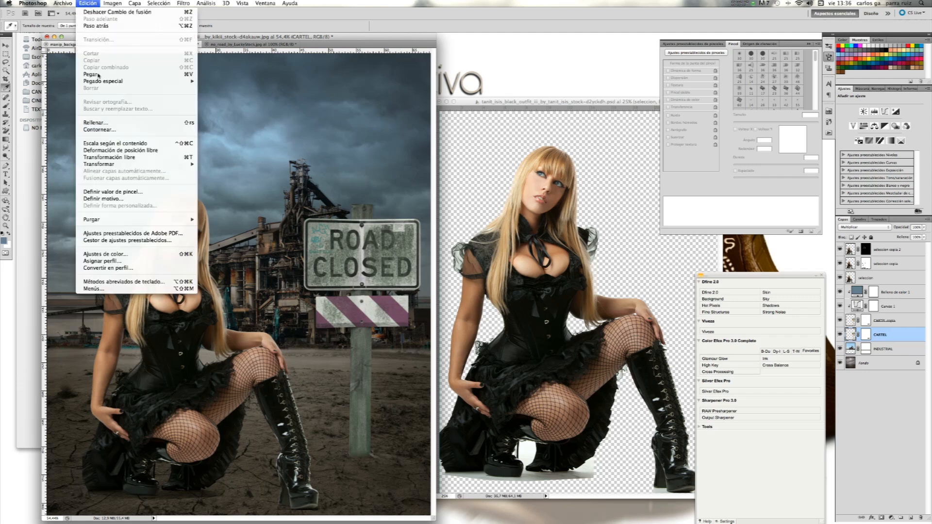
mouse_move(146, 165)
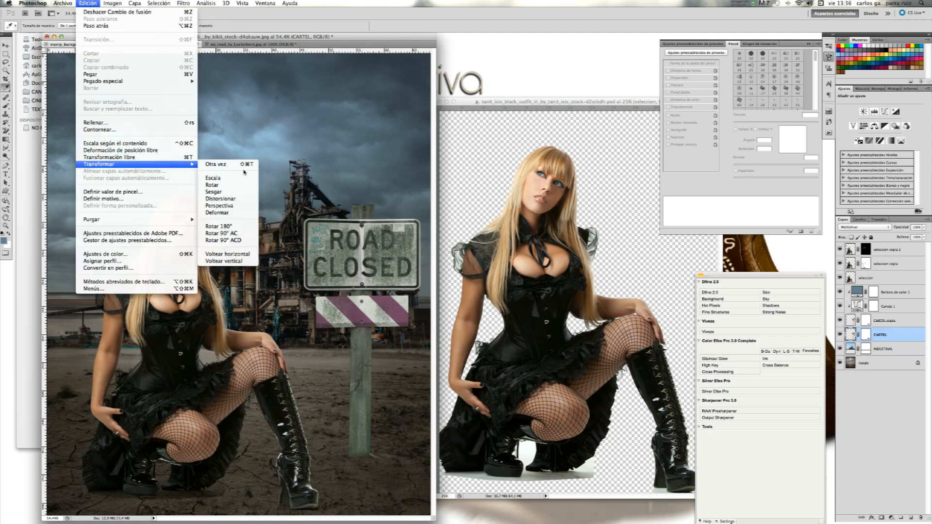
left_click(240, 200)
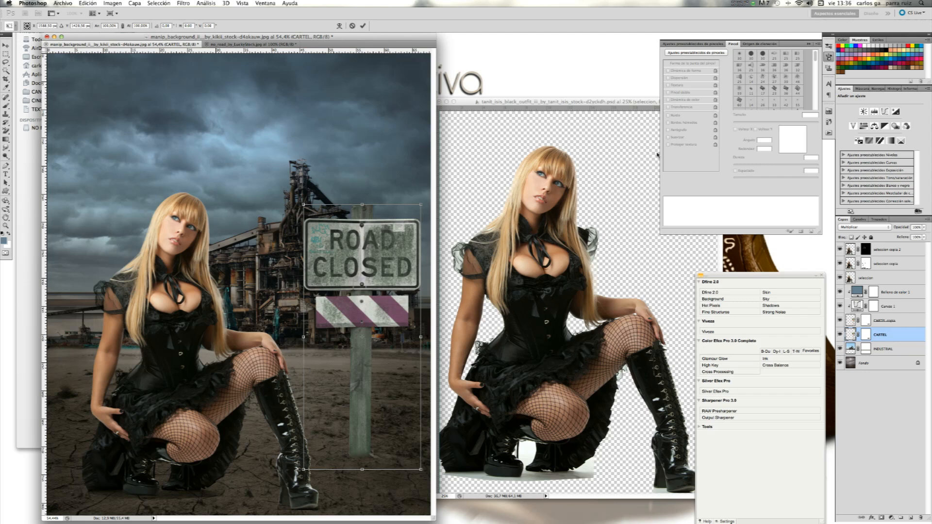
left_click(877, 89)
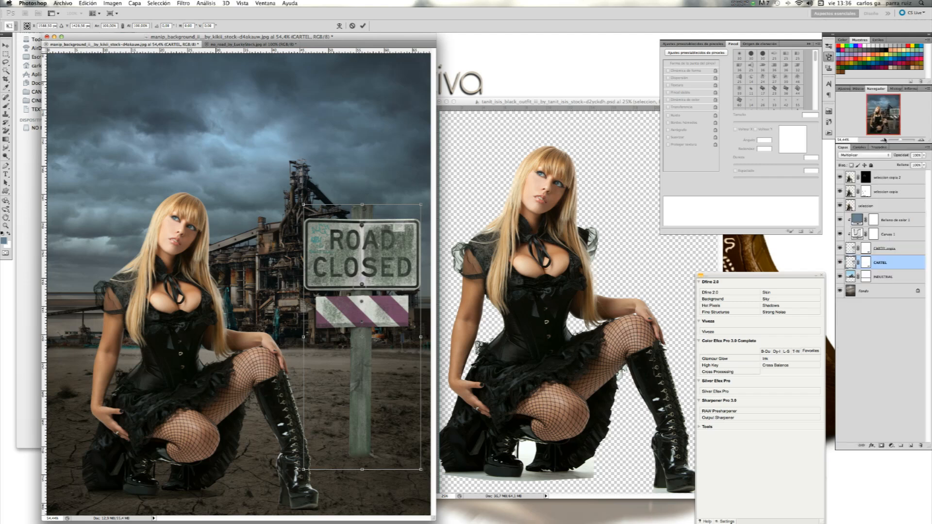
left_click(881, 140)
left_click(881, 140)
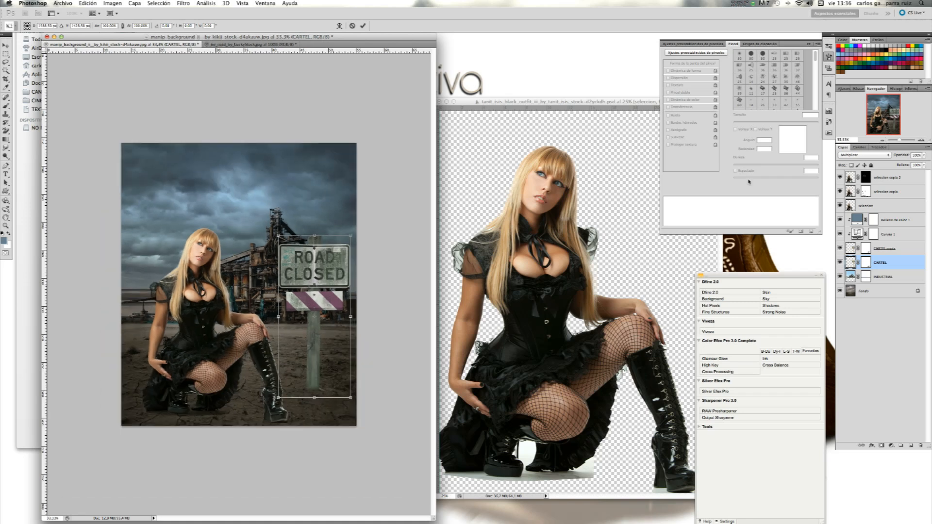
left_click_drag(314, 237, 429, 327)
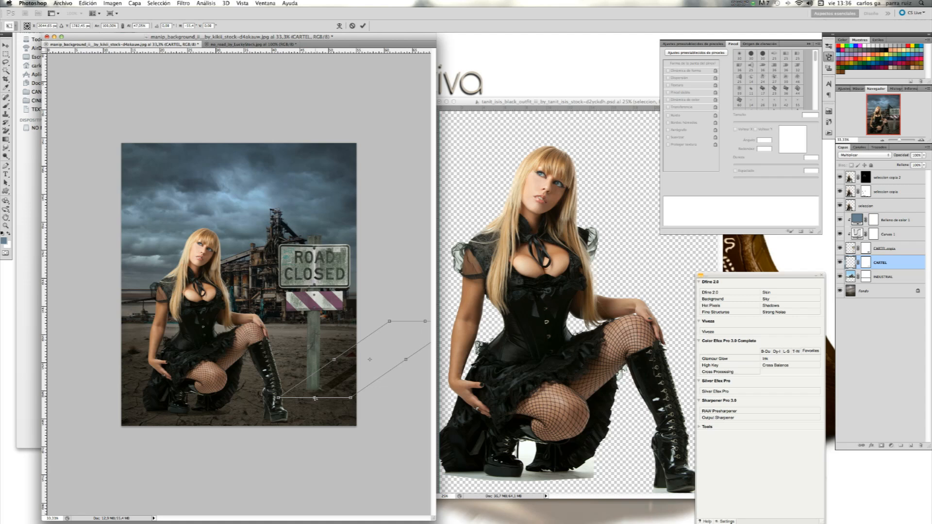
Align the distorted shadow's base with the foot of the post, flatten it along the ground, and apply the transformation
left_click_drag(312, 397, 306, 394)
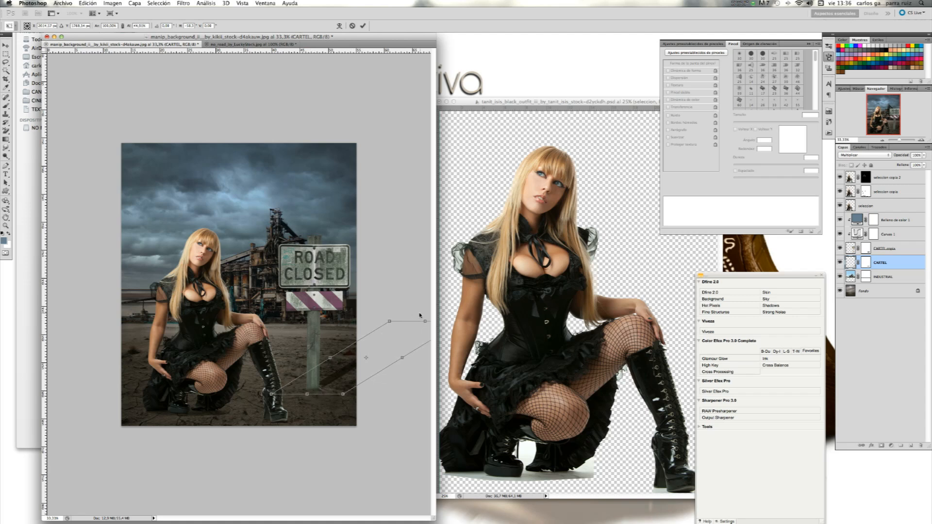
left_click_drag(426, 321, 369, 357)
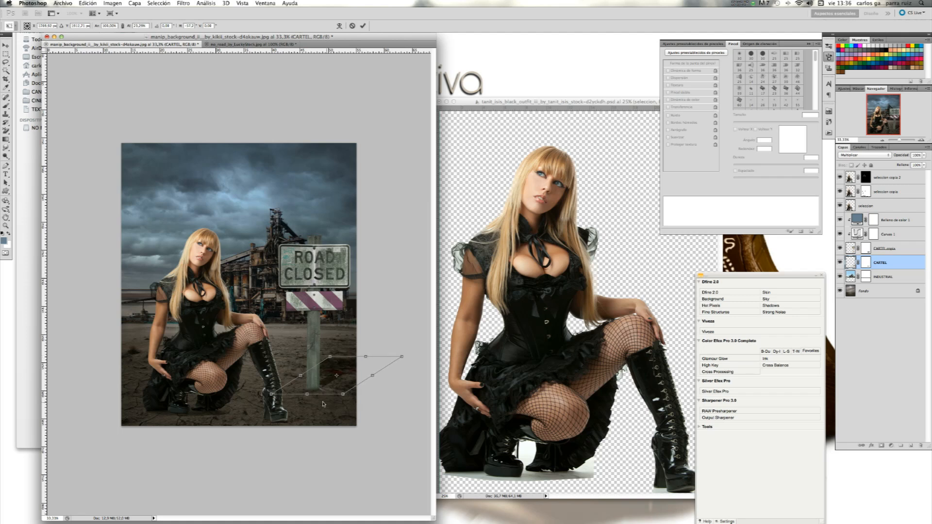
left_click_drag(308, 394, 310, 392)
left_click_drag(367, 358, 382, 366)
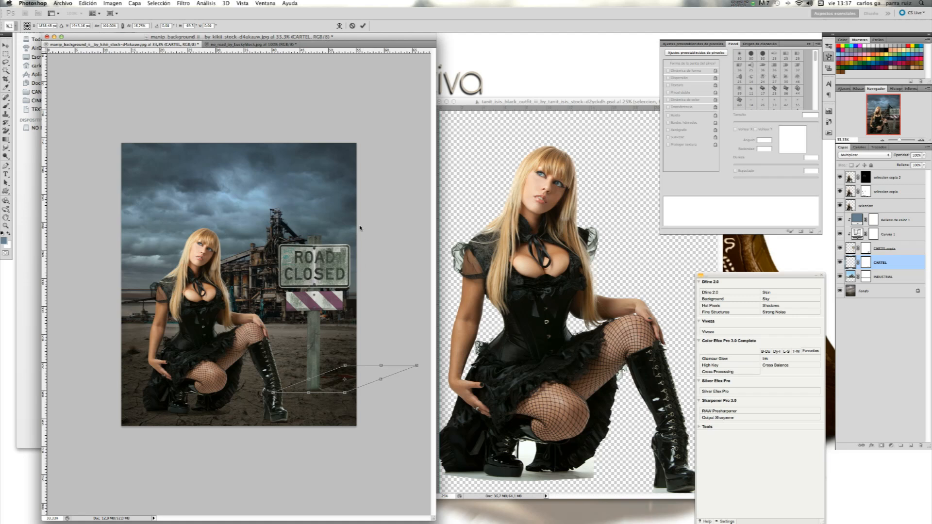
left_click(363, 25)
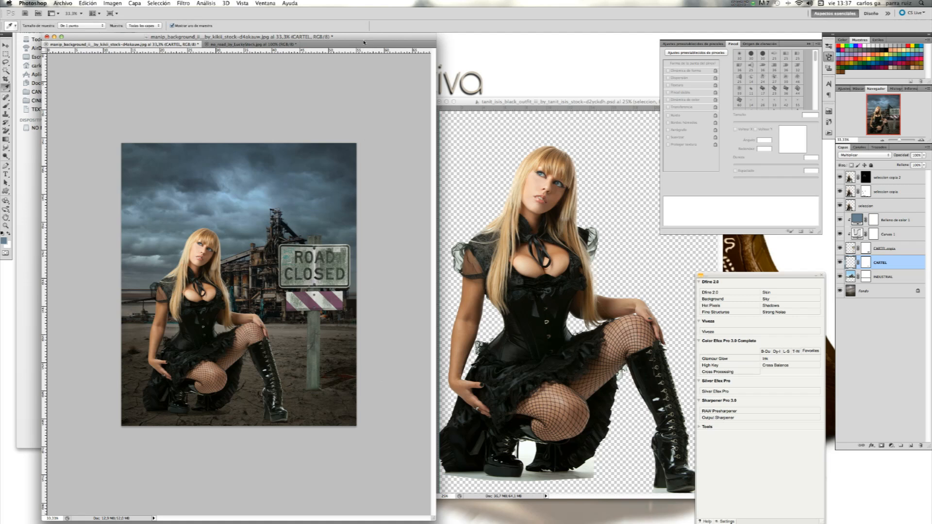
Set the blend mode of the distorted CARTEL shadow layer to Disolver
key("super+0")
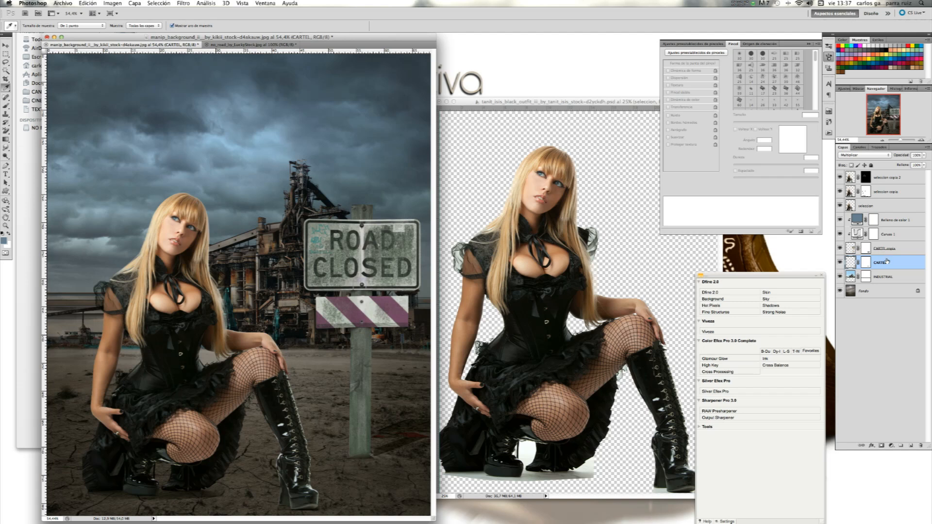
left_click(862, 155)
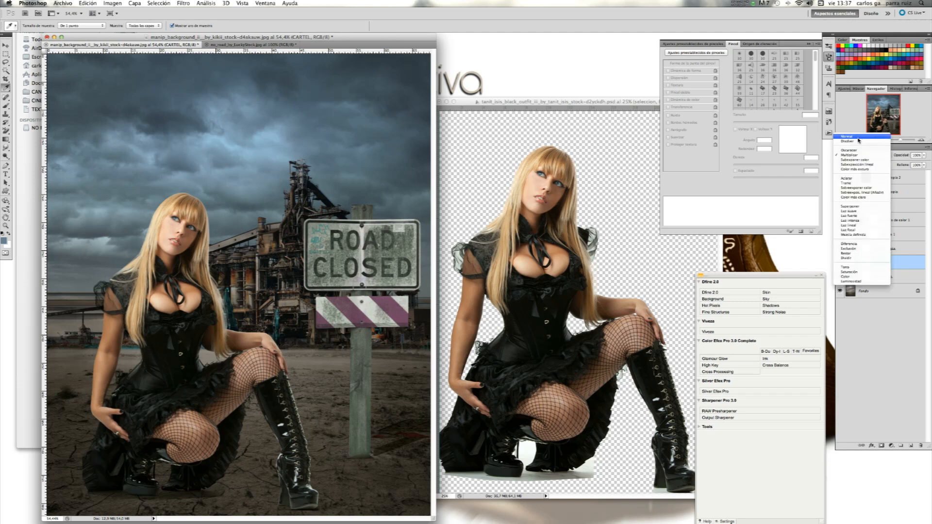
left_click(852, 143)
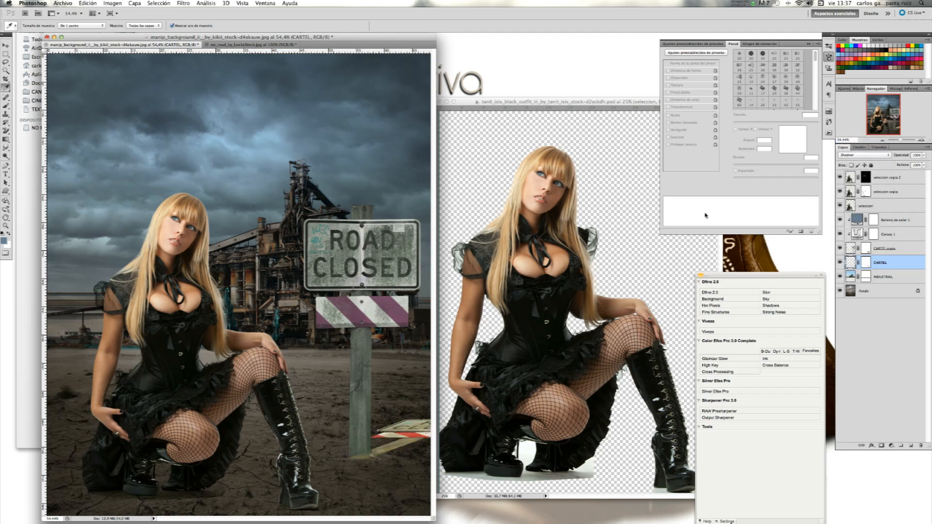
Blacken the sign's shadow layer with a Tono/saturación adjustment, setting Luminosidad to -100
left_click(118, 4)
mouse_move(141, 26)
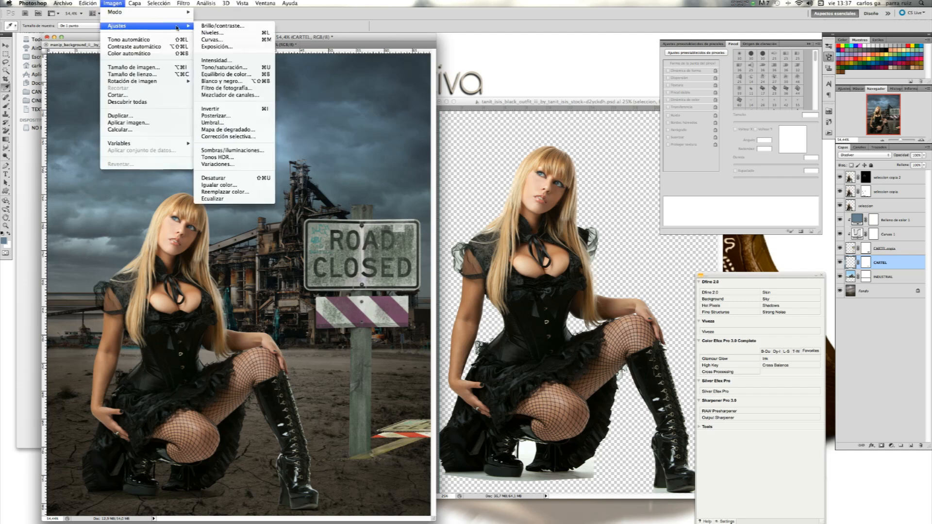
left_click(258, 68)
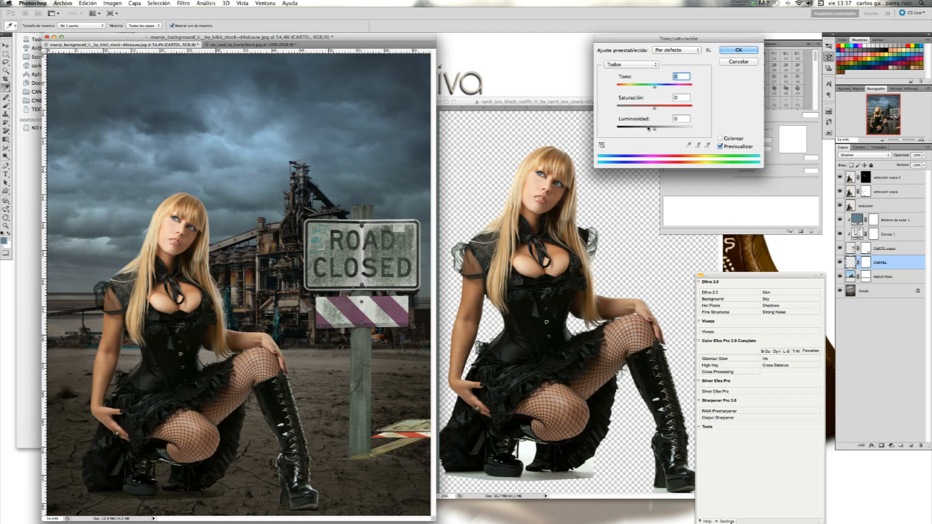
left_click_drag(654, 130, 576, 132)
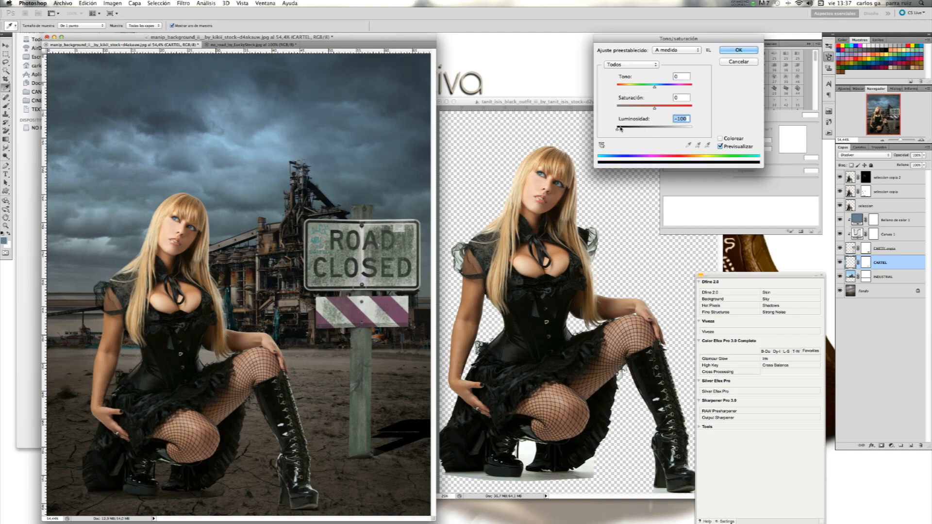
left_click(738, 50)
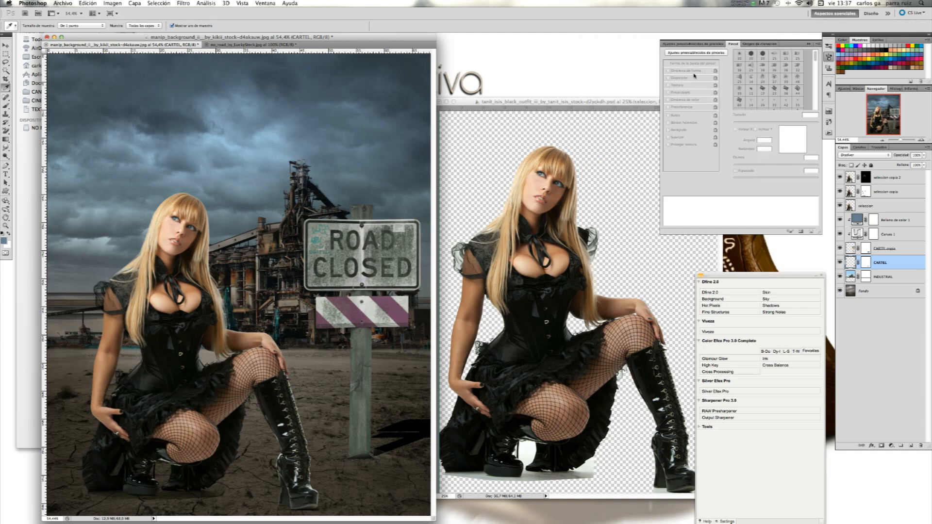
Soften the black sign shadow with a Desenfoque gaussiano filter, slightly reducing its blur radius
left_click(182, 4)
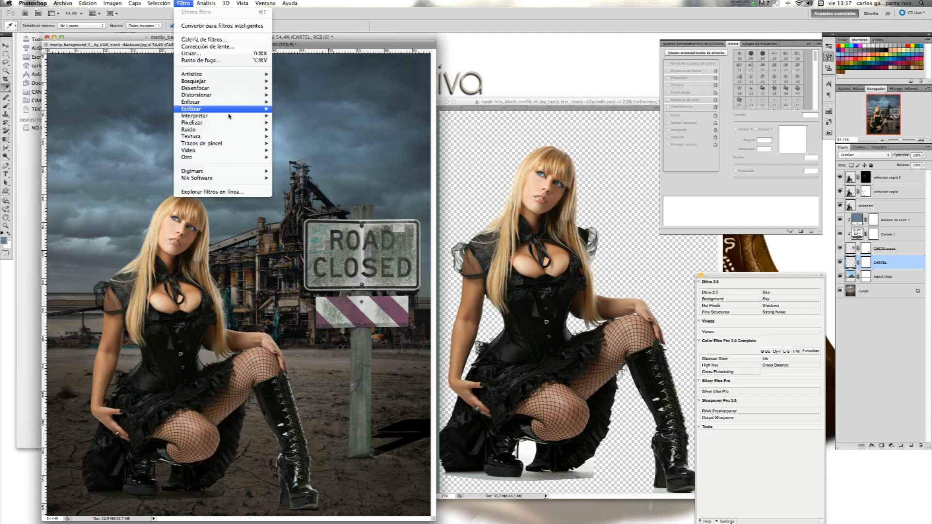
mouse_move(233, 88)
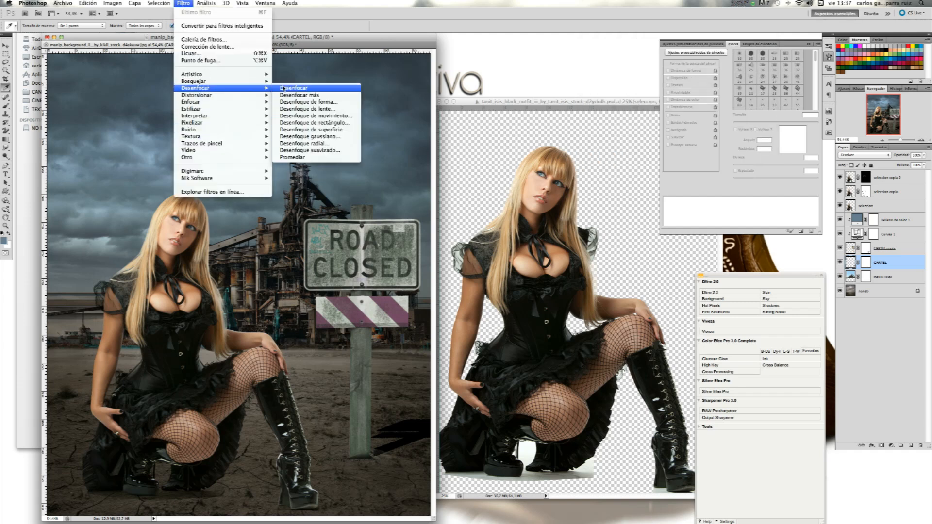
left_click(340, 136)
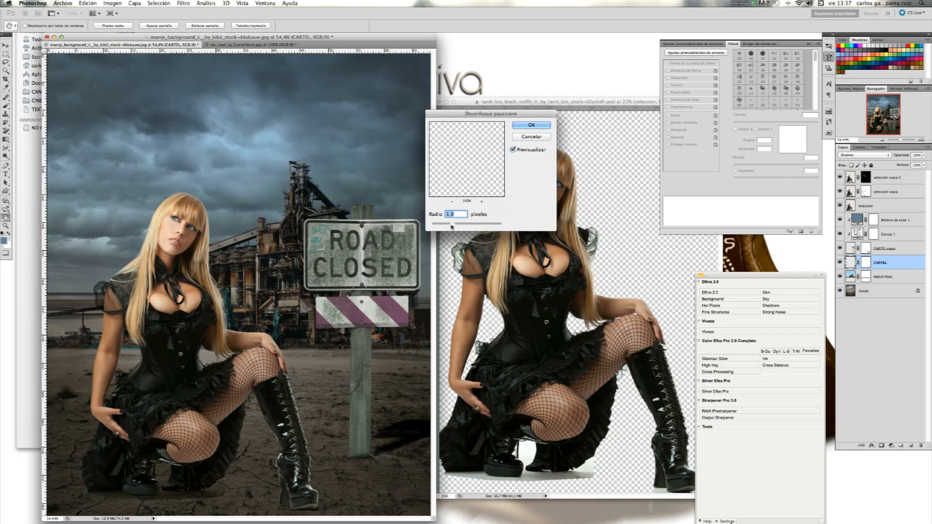
left_click_drag(451, 226, 446, 225)
left_click(532, 125)
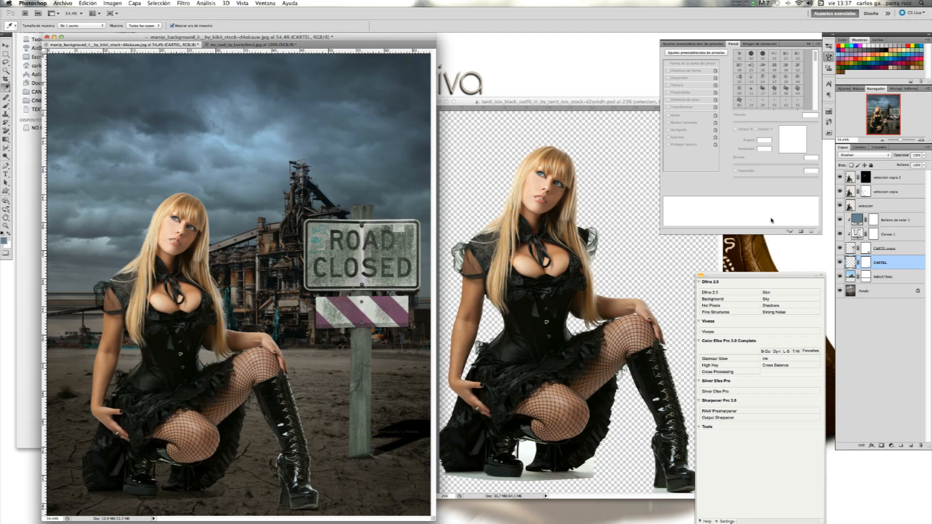
Set the CARTEL shadow layer to Normal blending with reduced opacity, and shift the shadow slightly beside the post's foot
left_click(869, 154)
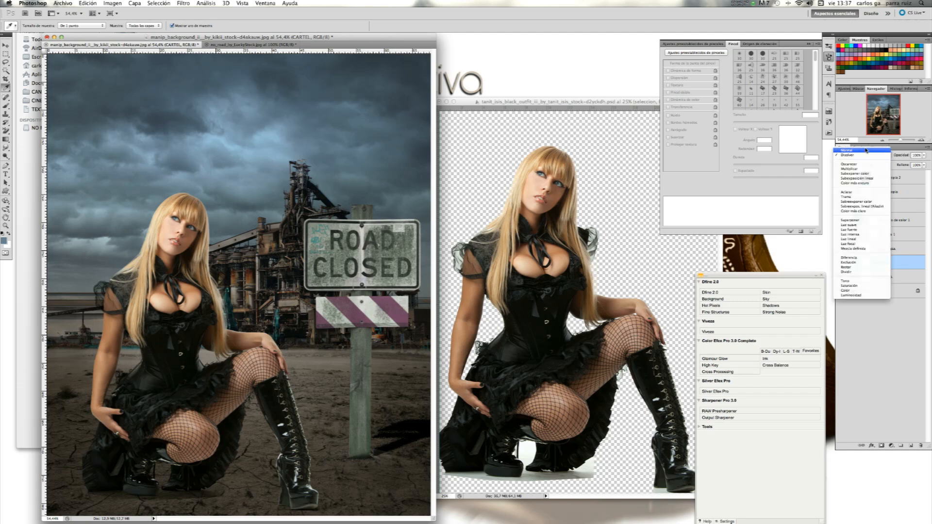
left_click(866, 151)
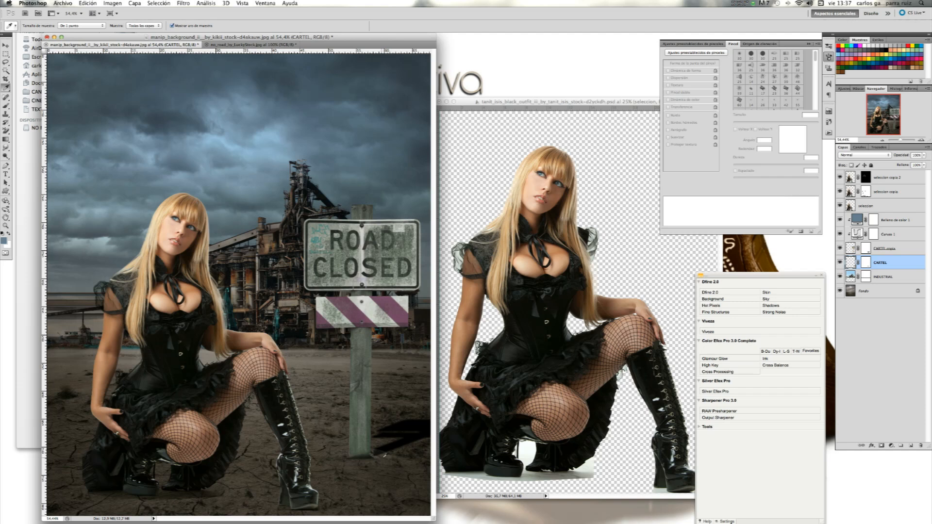
left_click(923, 156)
left_click_drag(908, 163, 908, 163)
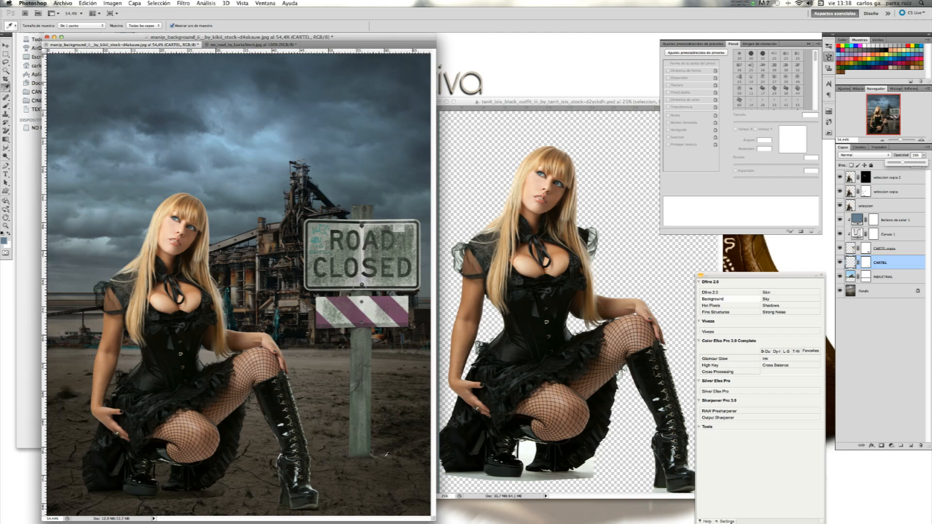
key("v")
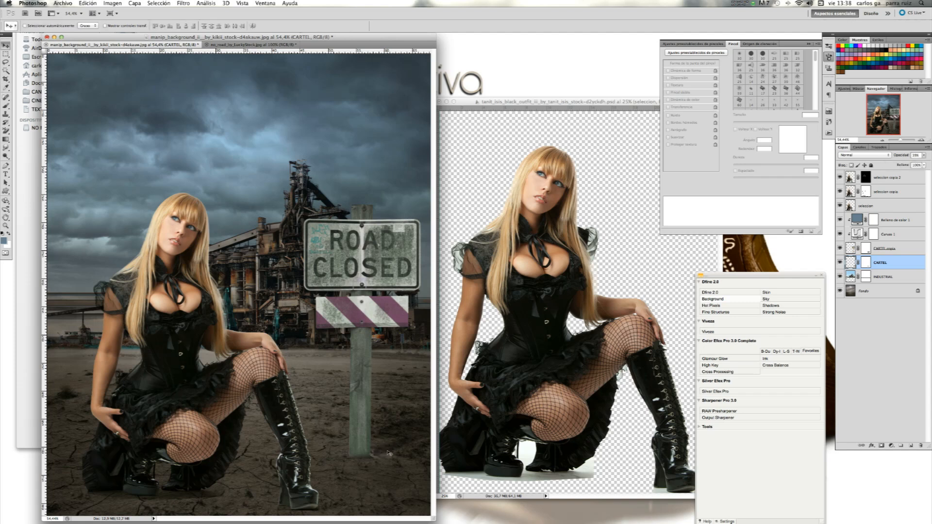
left_click_drag(392, 437, 397, 450)
Examine what the sign, its shadow, and the curves and colour fill layers each contribute by toggling their visibility
left_click(839, 248)
left_click(839, 262)
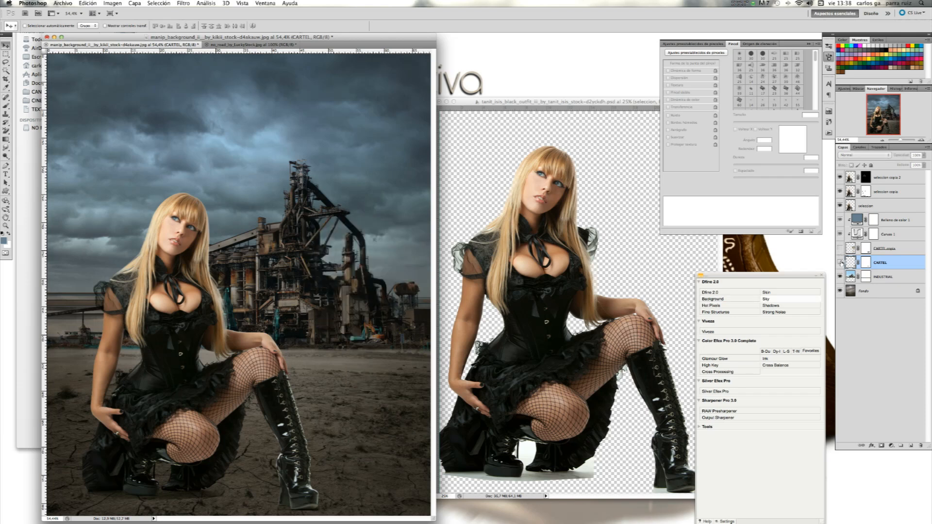
left_click(839, 249)
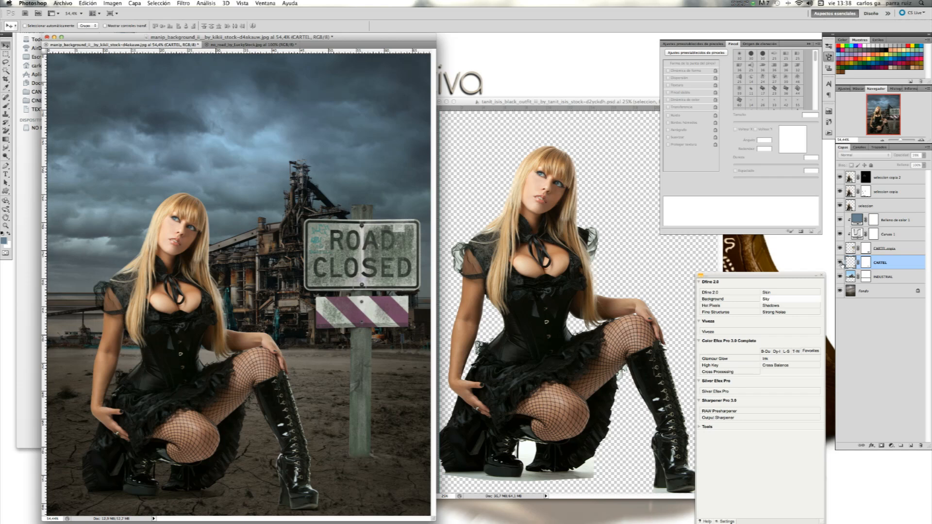
left_click(839, 262)
left_click(839, 220)
left_click(839, 234)
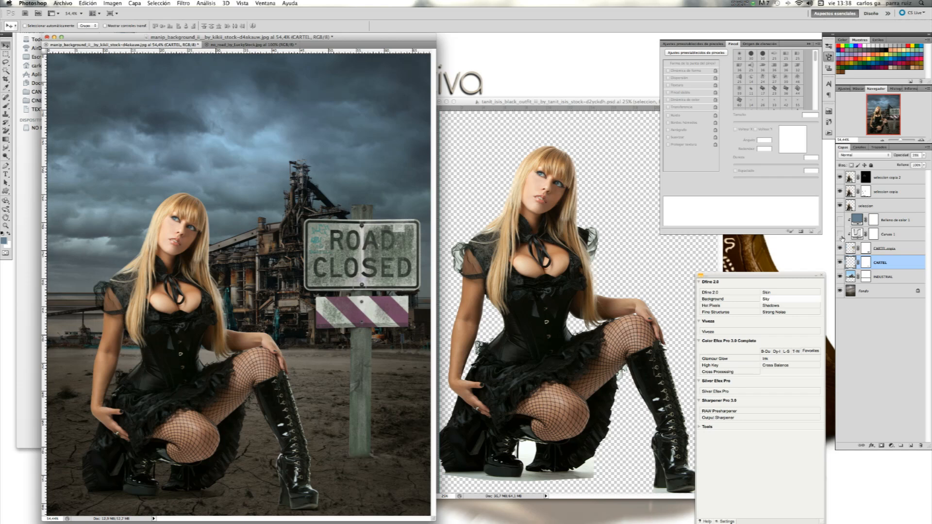
left_click(840, 248)
left_click(840, 262)
left_click(839, 249)
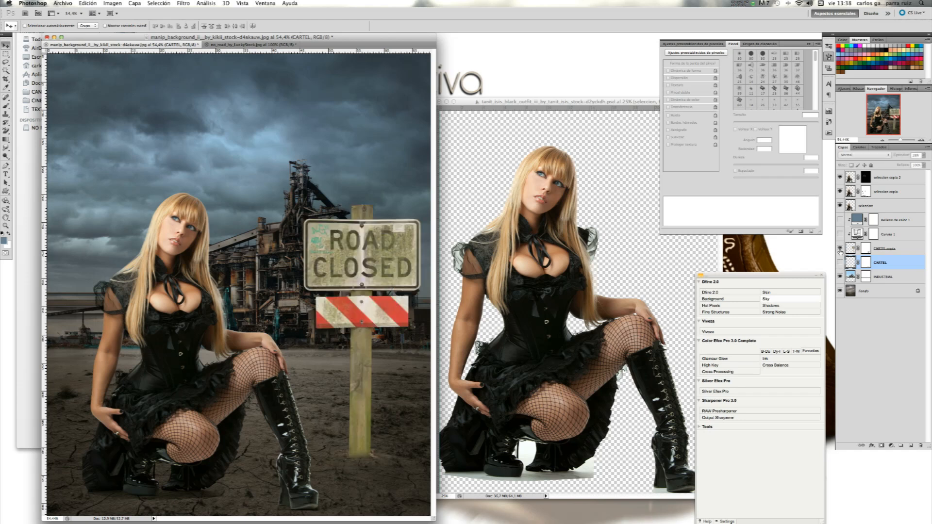
left_click(840, 220)
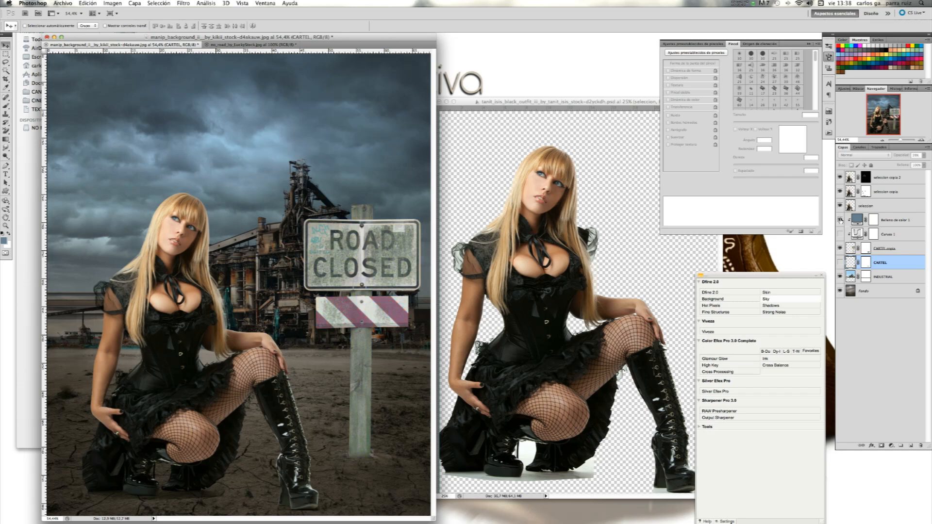
left_click(840, 234)
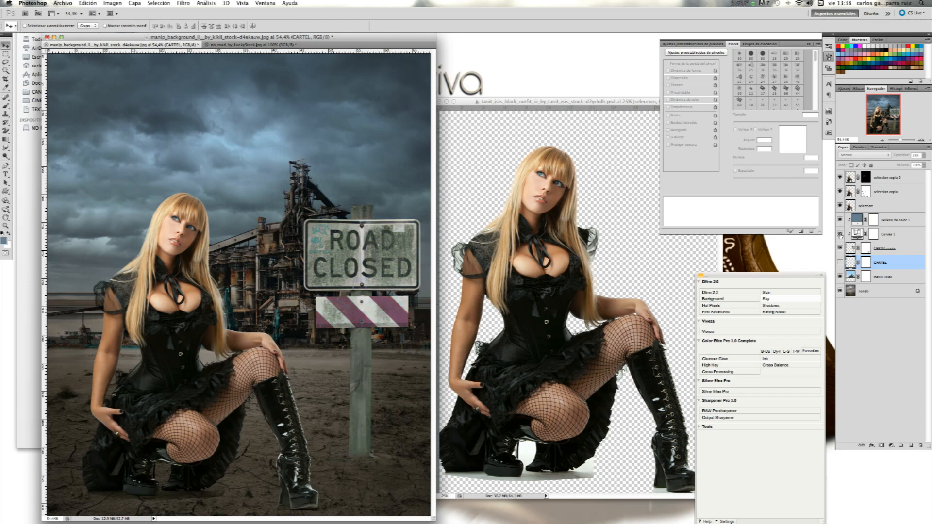
left_click(840, 263)
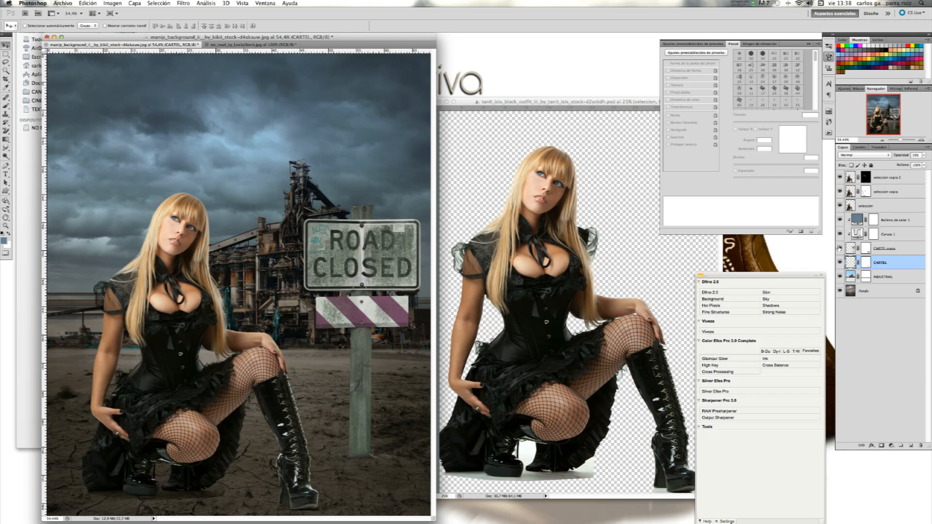
Group the sign, its shadow, the curves and the colour fill layers, and name the group Cartel
left_click(900, 225, "super")
left_click(903, 235, "super")
left_click(906, 252, "super")
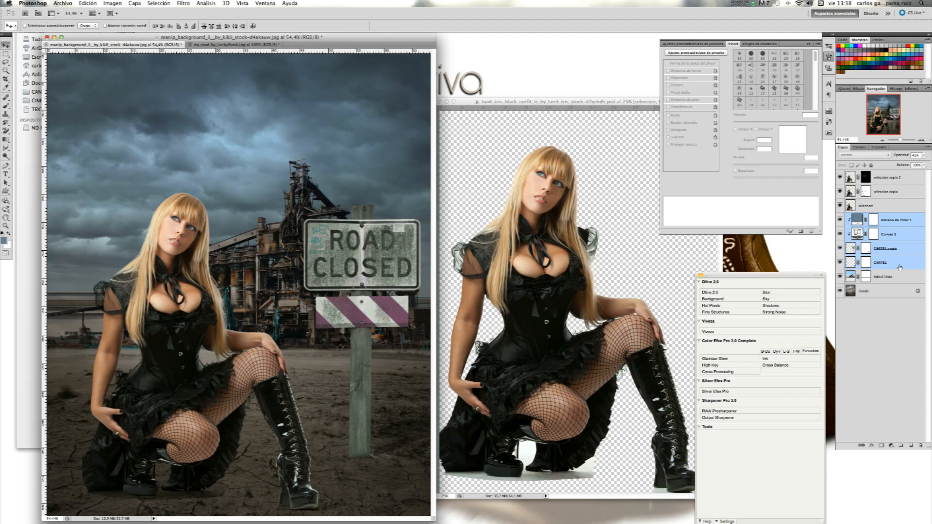
left_click_drag(894, 264, 903, 443)
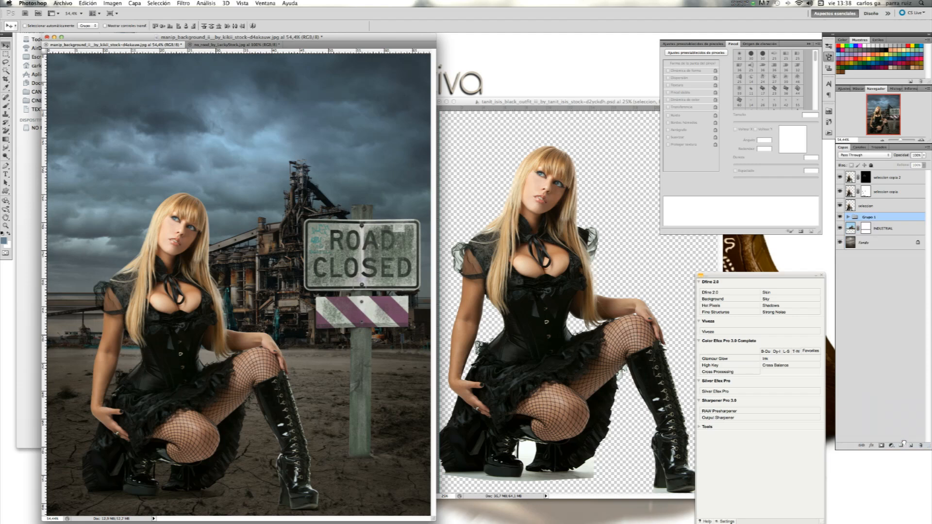
double_click(870, 217)
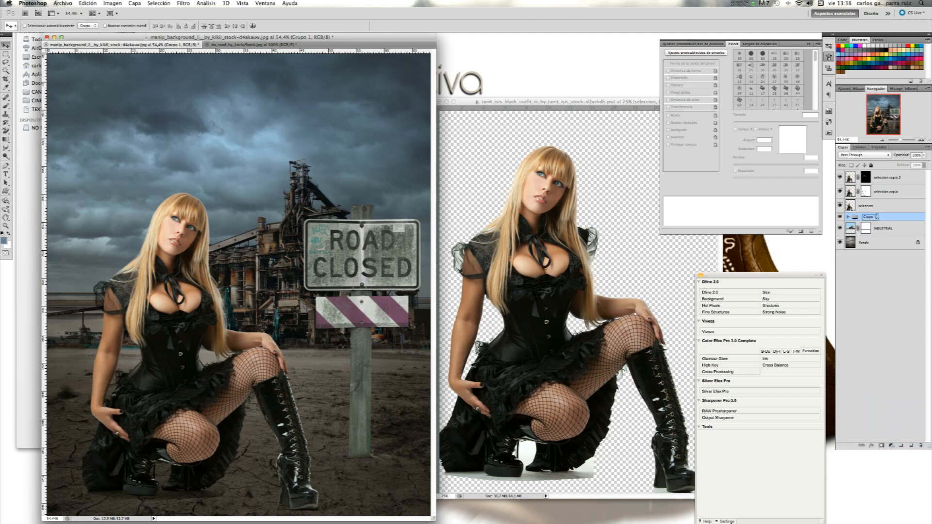
type("cartel")
key("Return")
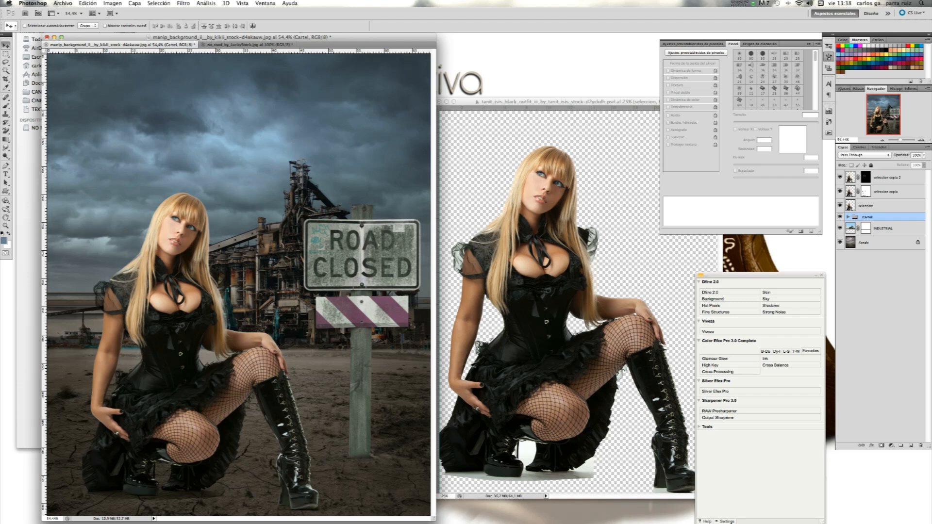
Add a solid colour fill layer in blue-grey #677e91 above the seleccion copia 2 layer
left_click(886, 208)
left_click(894, 194)
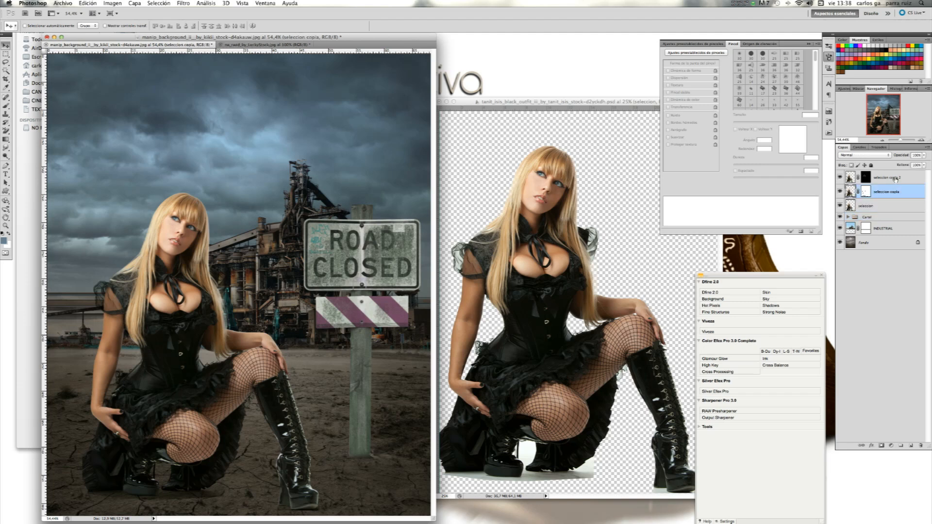
left_click(895, 177)
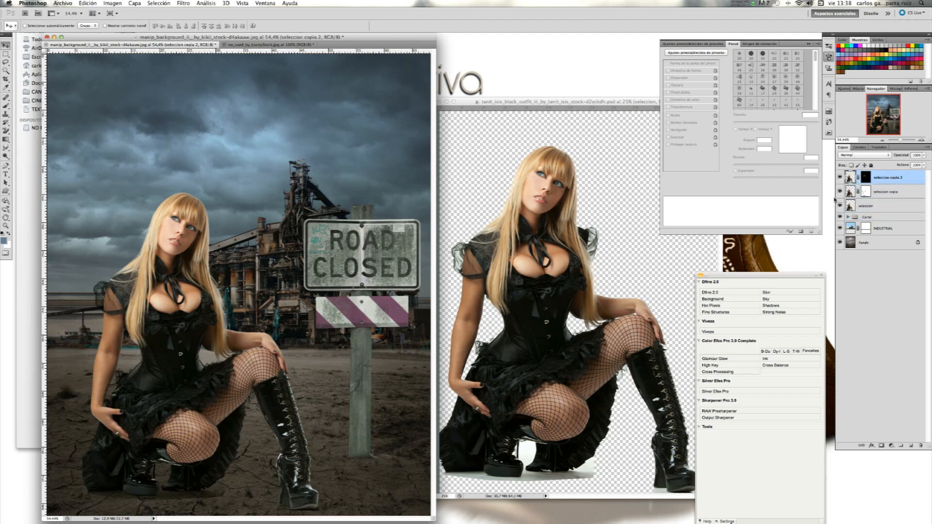
left_click(891, 446)
left_click(892, 446)
left_click(892, 446)
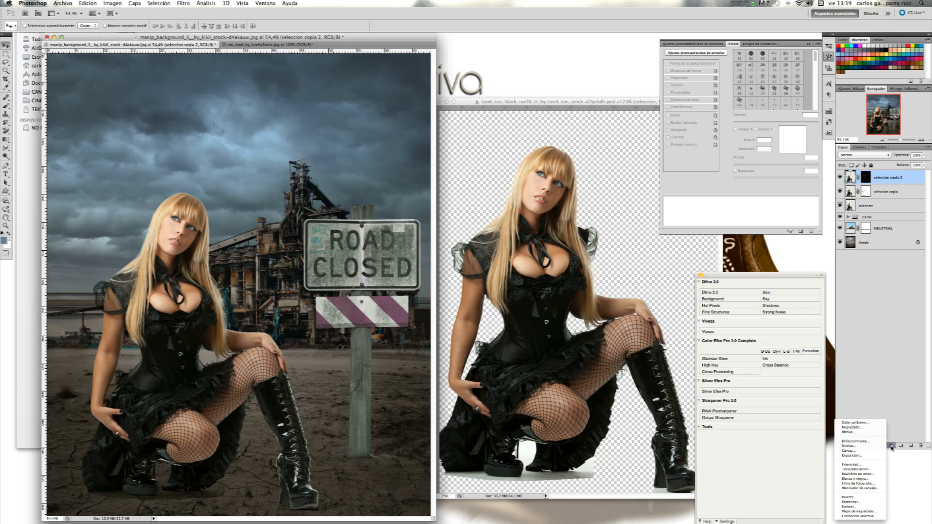
left_click(867, 423)
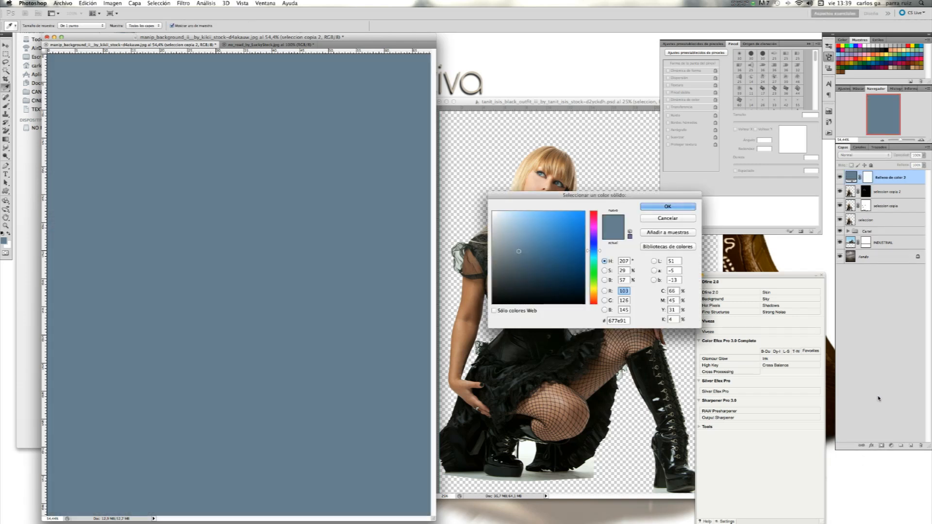
left_click(665, 206)
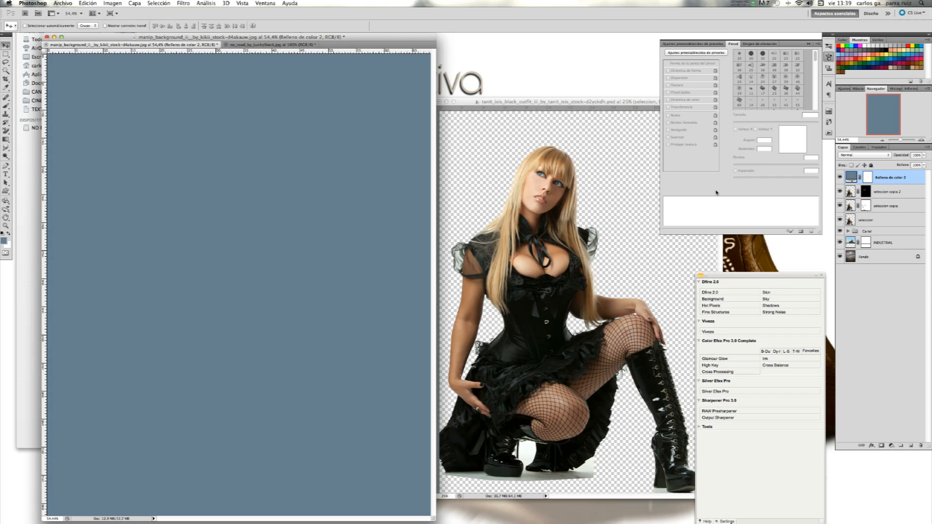
Set the new colour fill layer's blend mode to Luz suave and compare the image with and without it
left_click(872, 156)
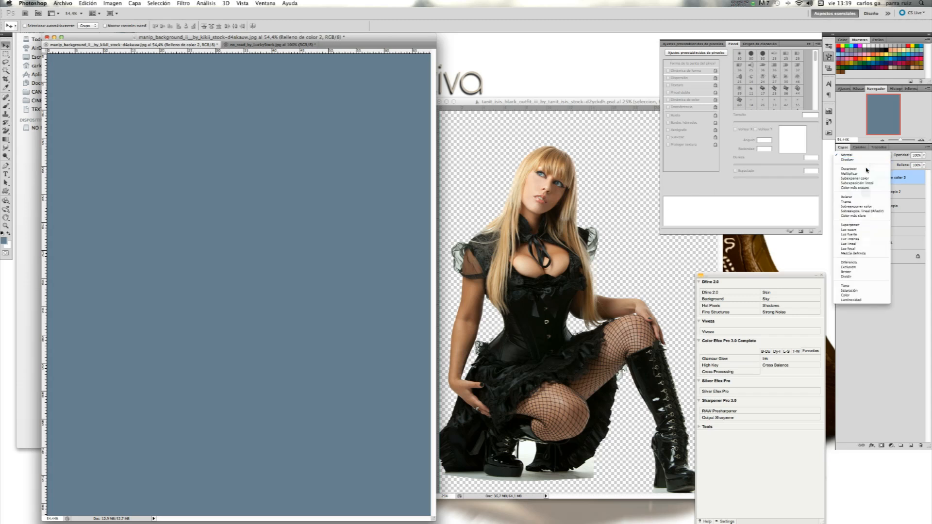
left_click(866, 230)
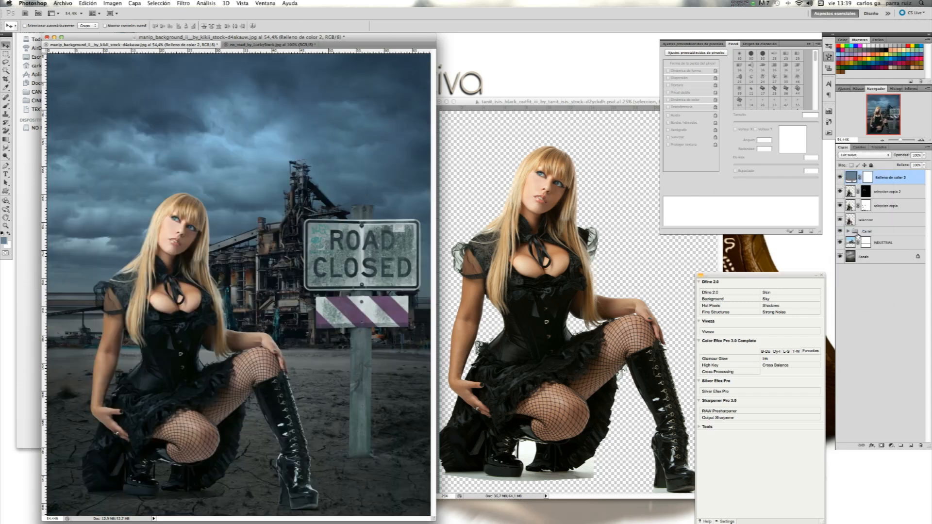
left_click(840, 177)
left_click(841, 177)
left_click(840, 178)
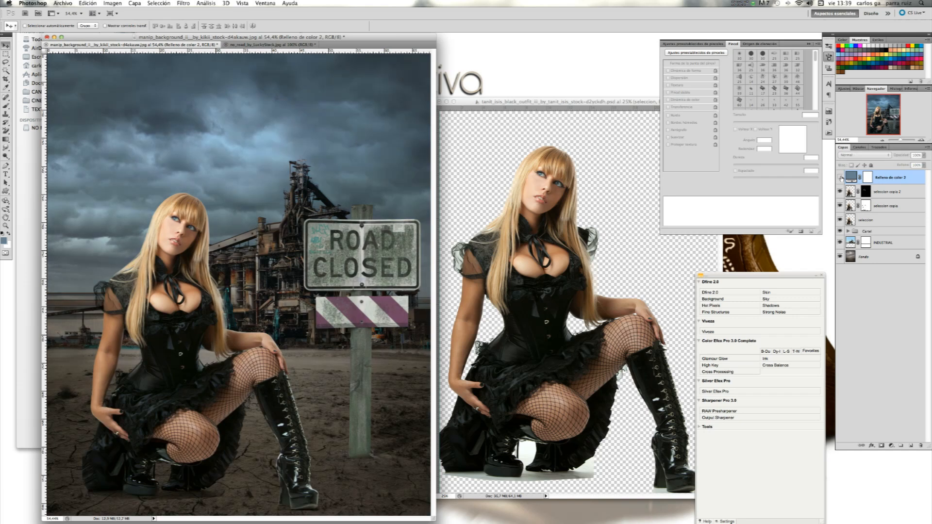
left_click(839, 178)
key("super+Tab")
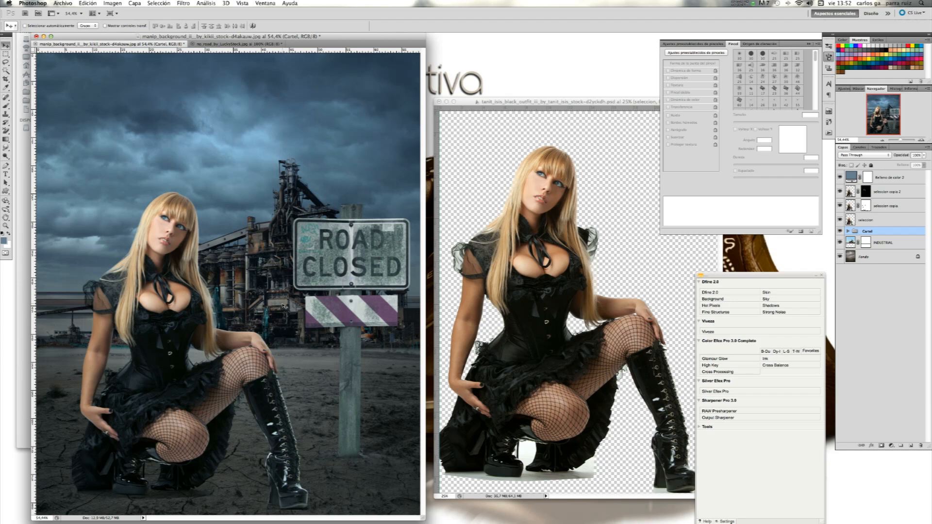
Duplicate the seleccion layer and set the copy's blend mode to Normal
left_click(887, 221)
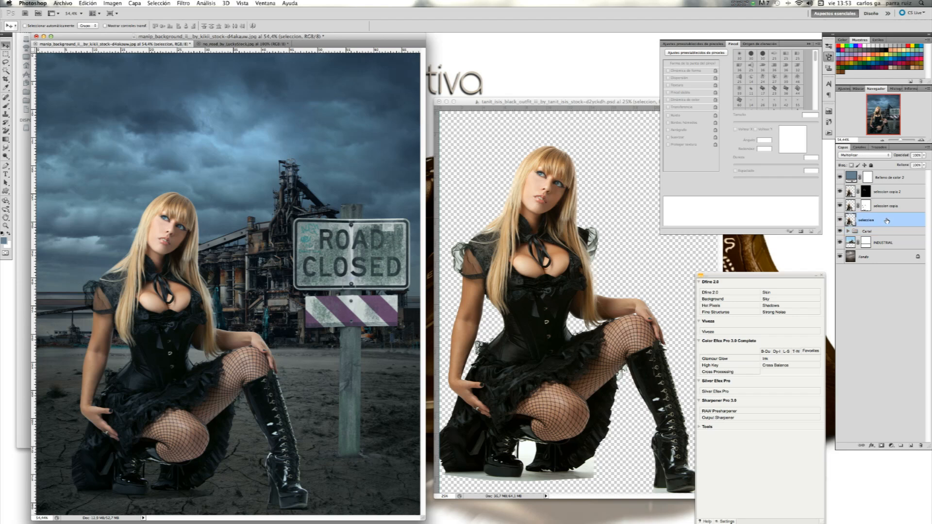
key("super+j")
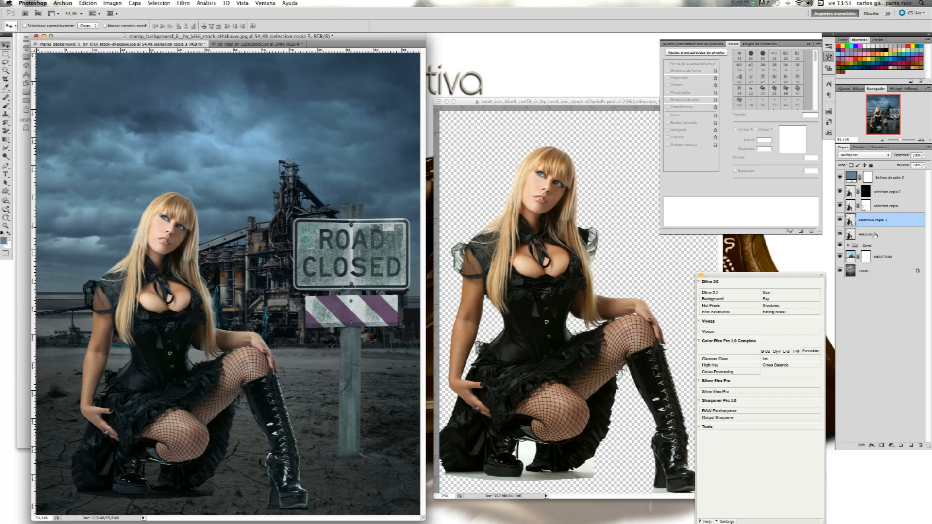
left_click(874, 156)
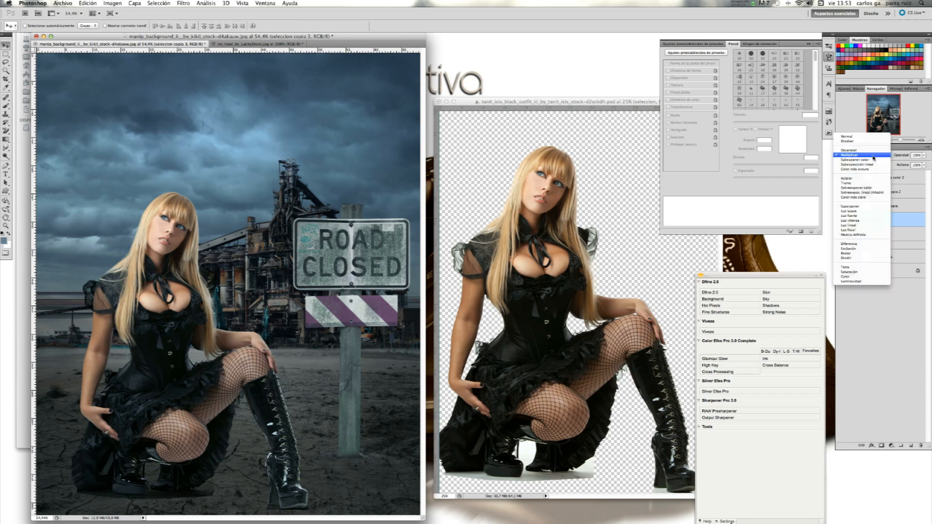
left_click(872, 137)
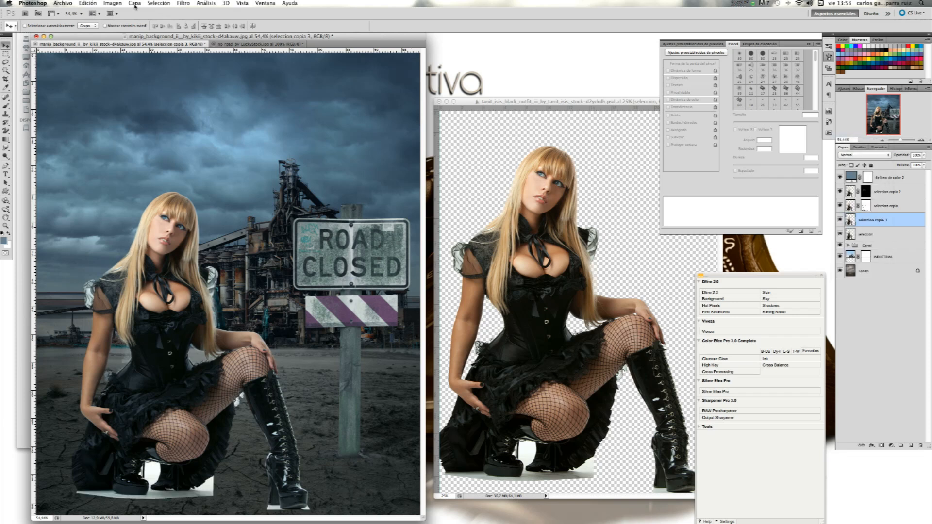
Turn the duplicated model layer black with Tono/saturación at Luminosidad -100, and place it below the seleccion layer
left_click(119, 4)
mouse_move(176, 27)
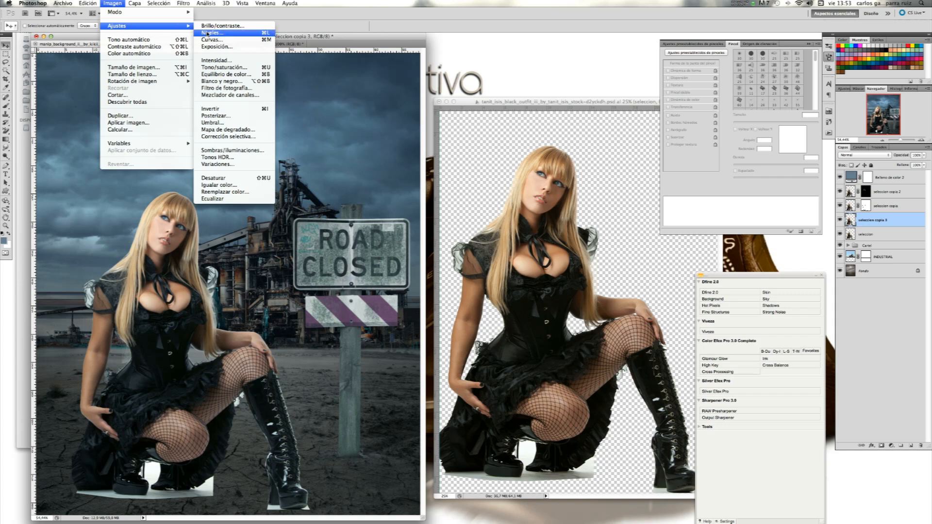
left_click(245, 68)
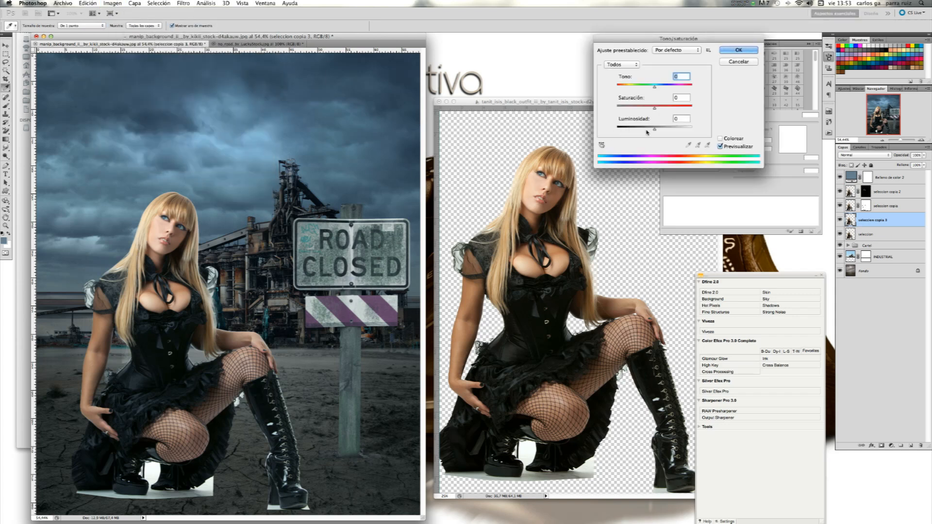
left_click_drag(655, 130, 606, 132)
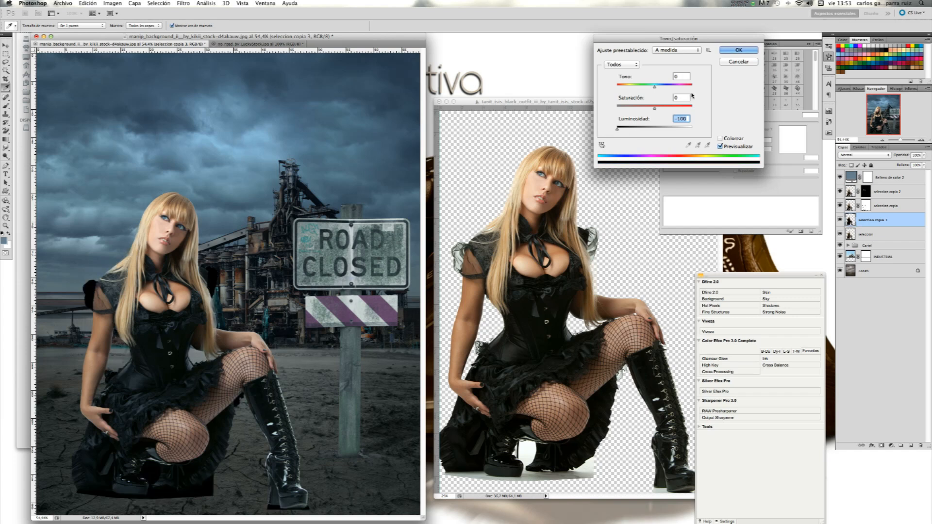
left_click(736, 50)
key("v")
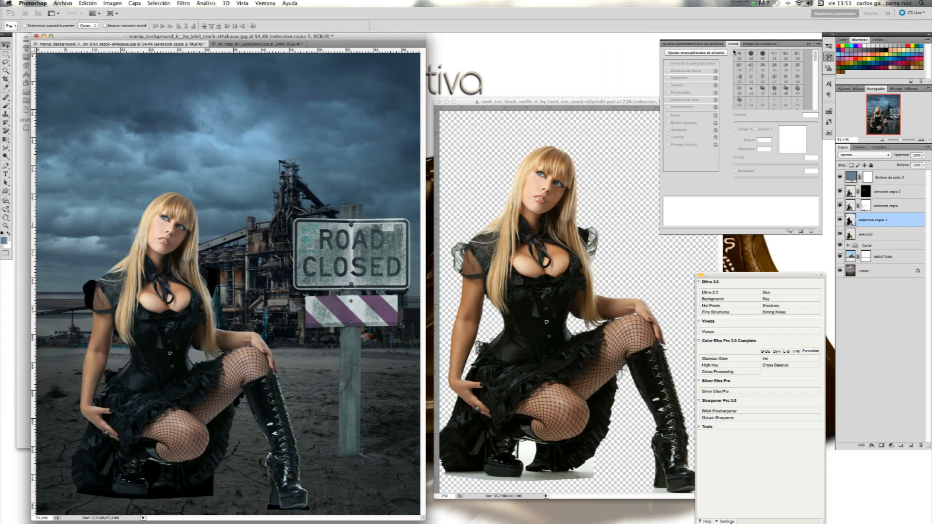
left_click_drag(894, 220, 895, 237)
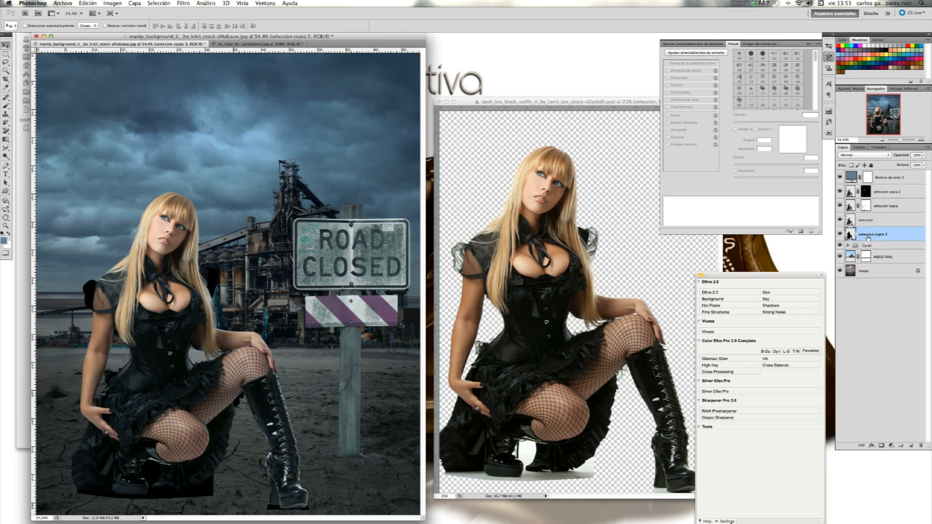
Distort the black copy into a flattened cast shadow slanting rightwards along the ground from the model's feet, and apply the transformation
left_click(91, 3)
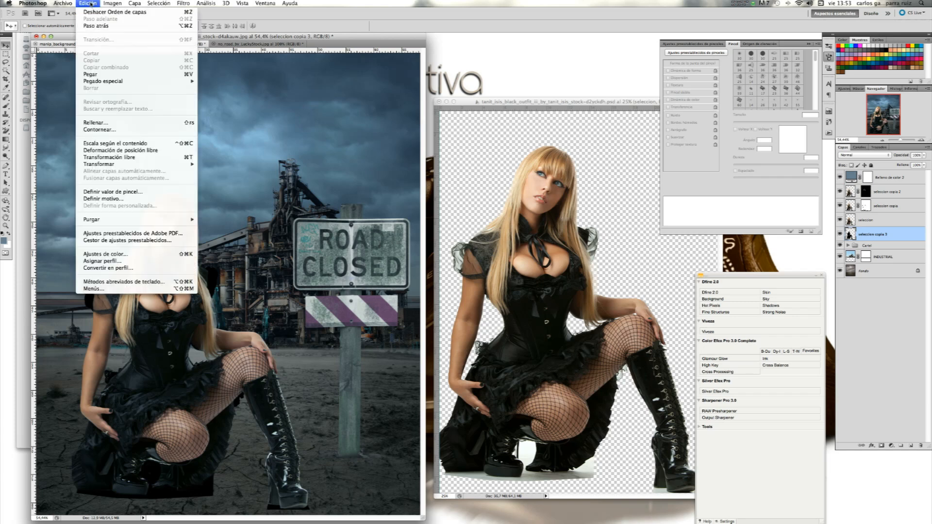
mouse_move(168, 166)
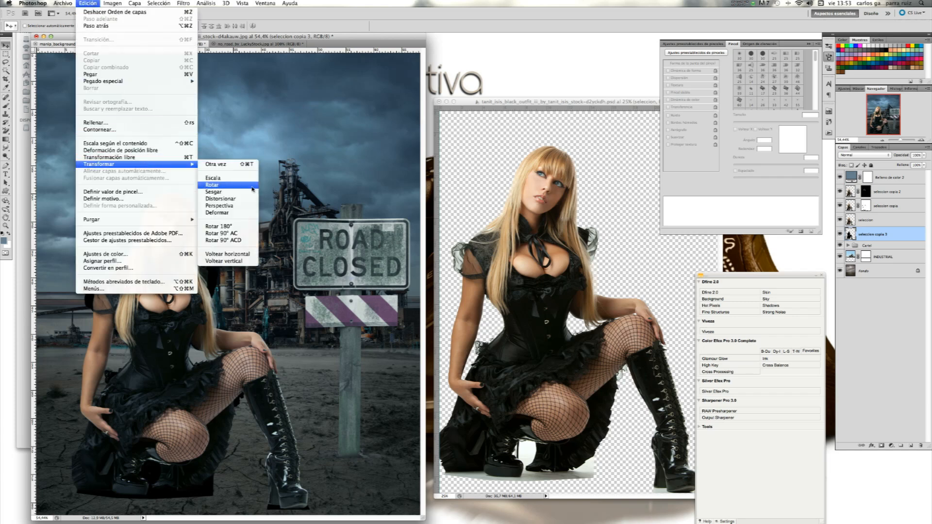
left_click(247, 203)
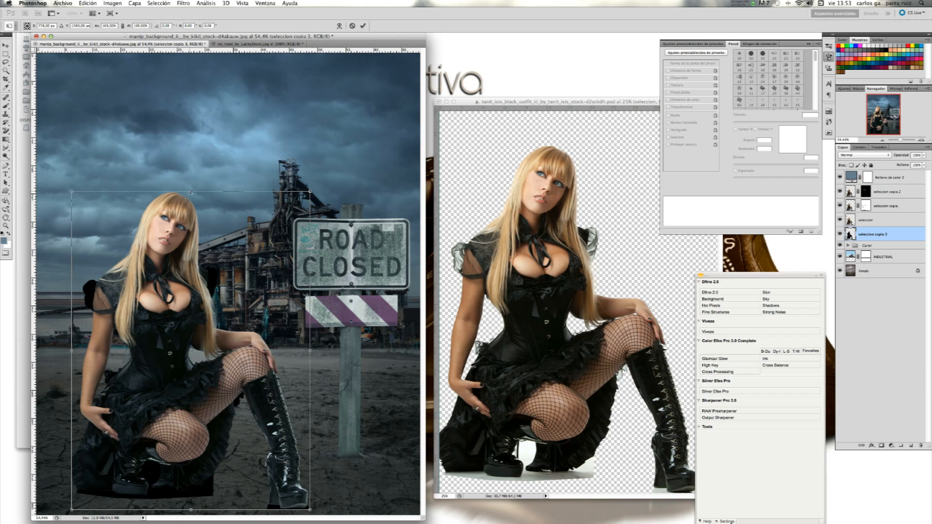
left_click_drag(191, 193, 301, 402)
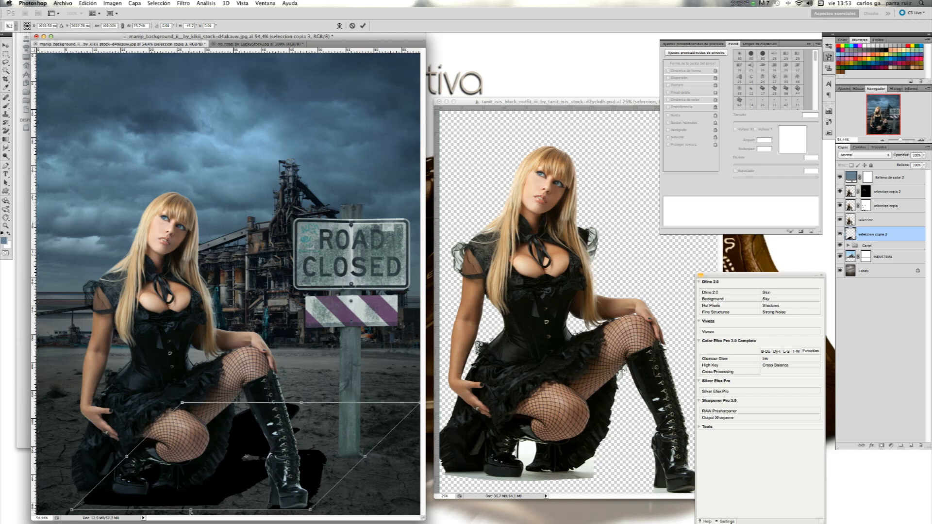
left_click_drag(190, 511, 185, 506)
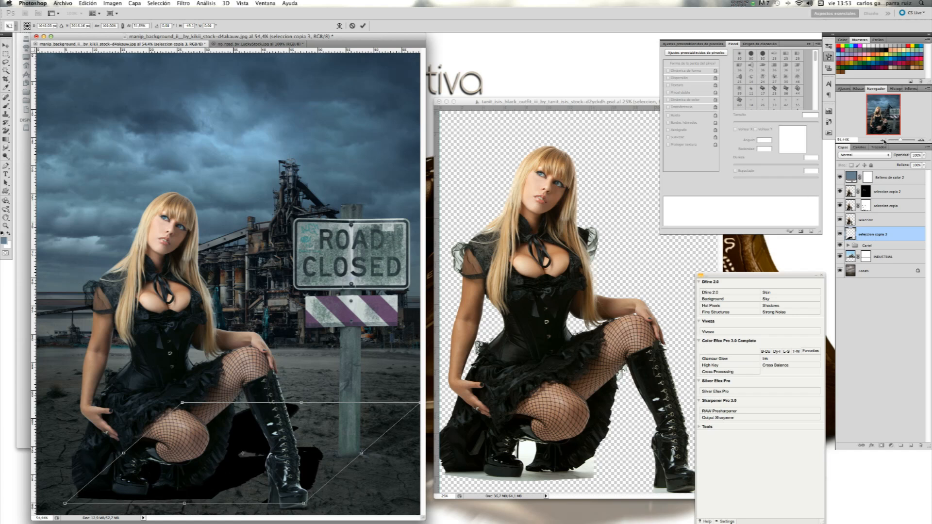
left_click_drag(423, 518, 578, 518)
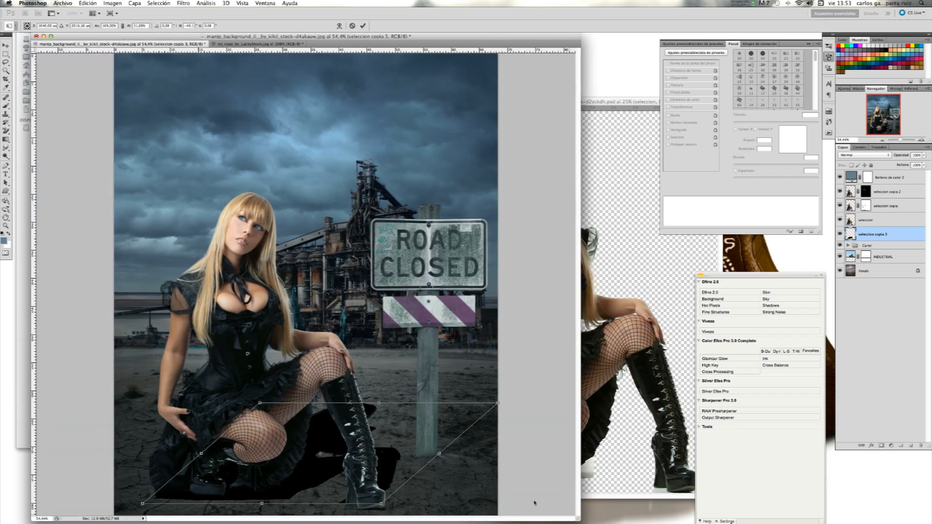
left_click_drag(380, 404, 406, 430)
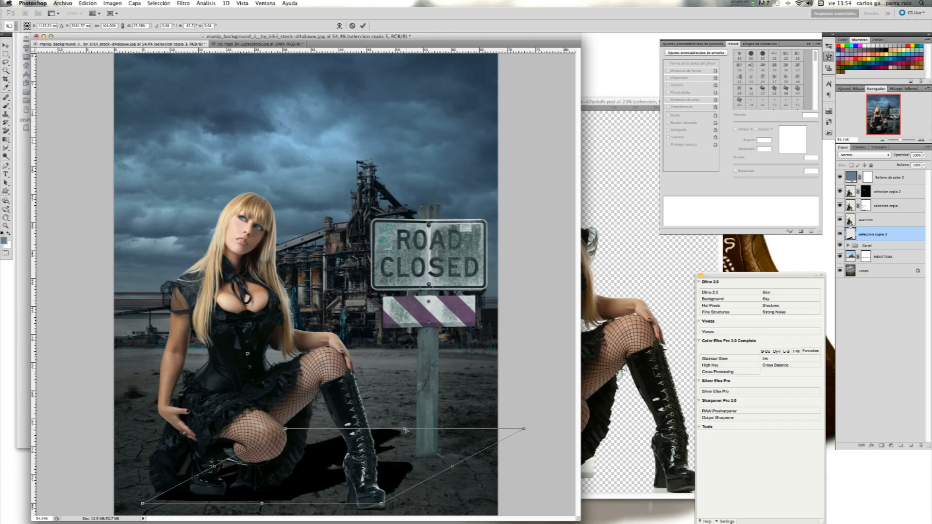
left_click_drag(142, 503, 137, 502)
left_click_drag(381, 504, 388, 510)
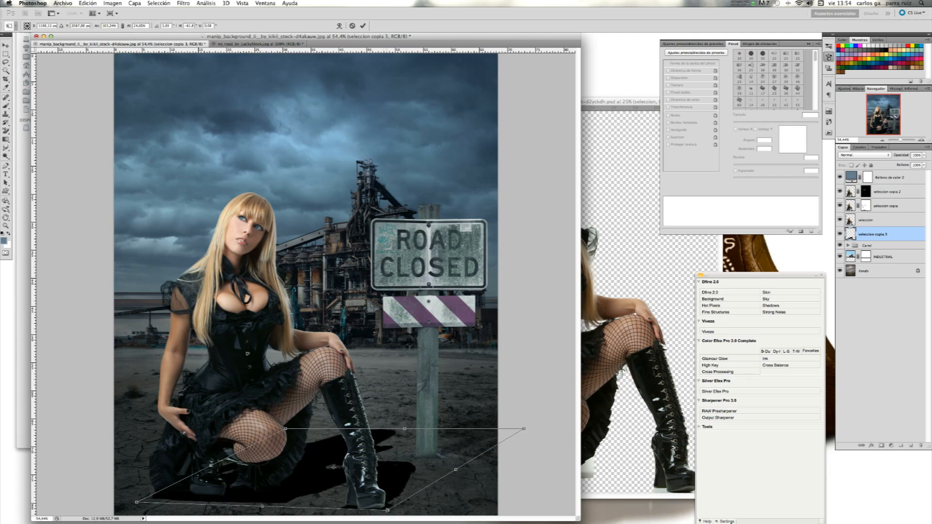
left_click_drag(525, 429, 524, 439)
left_click_drag(285, 429, 286, 432)
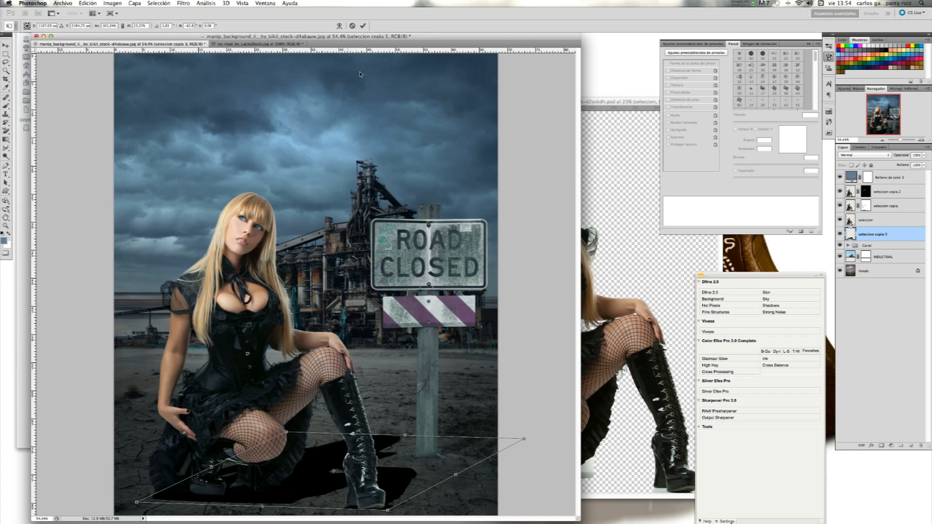
left_click(362, 25)
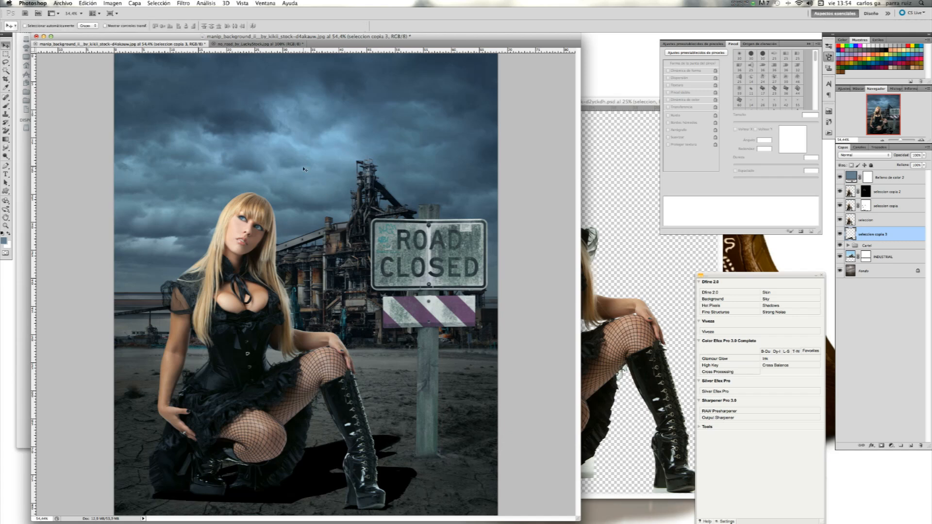
Soften the model's cast shadow with a Gaussian blur of 7.0 pixels radius
left_click(185, 4)
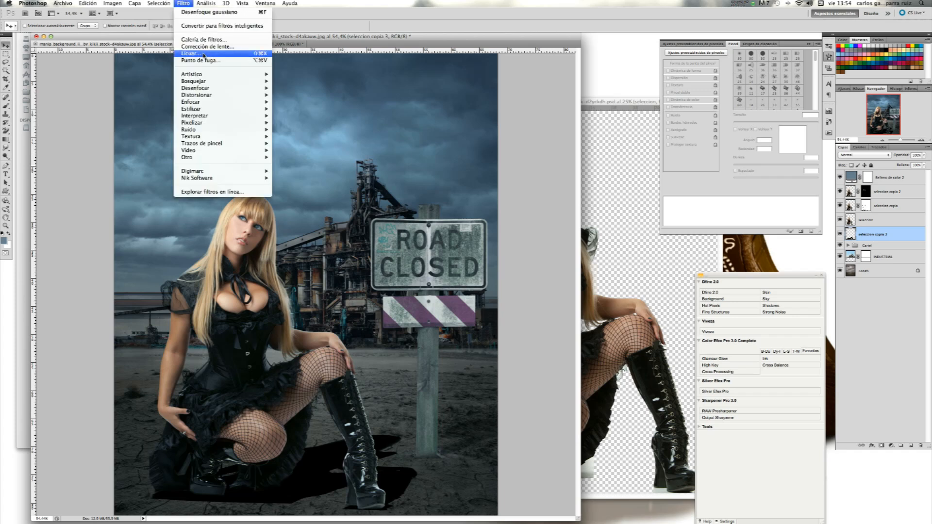
mouse_move(243, 88)
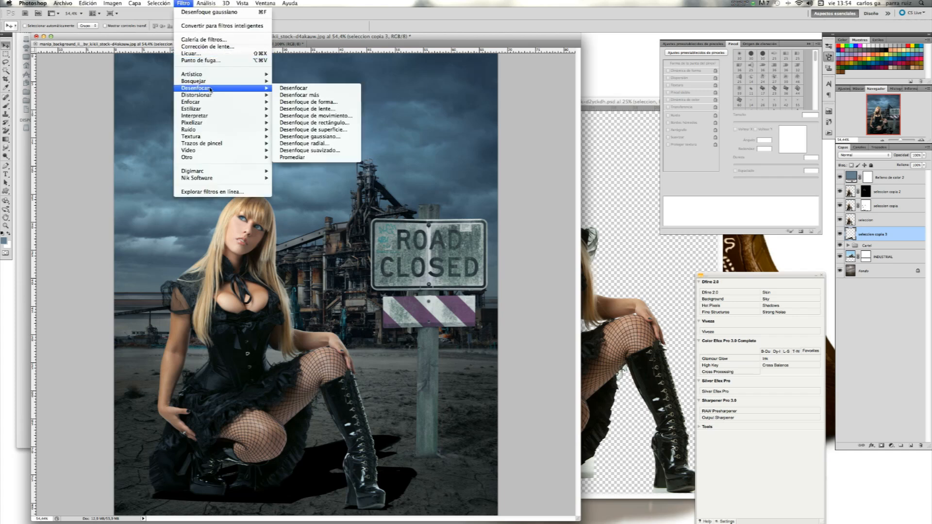
left_click(348, 139)
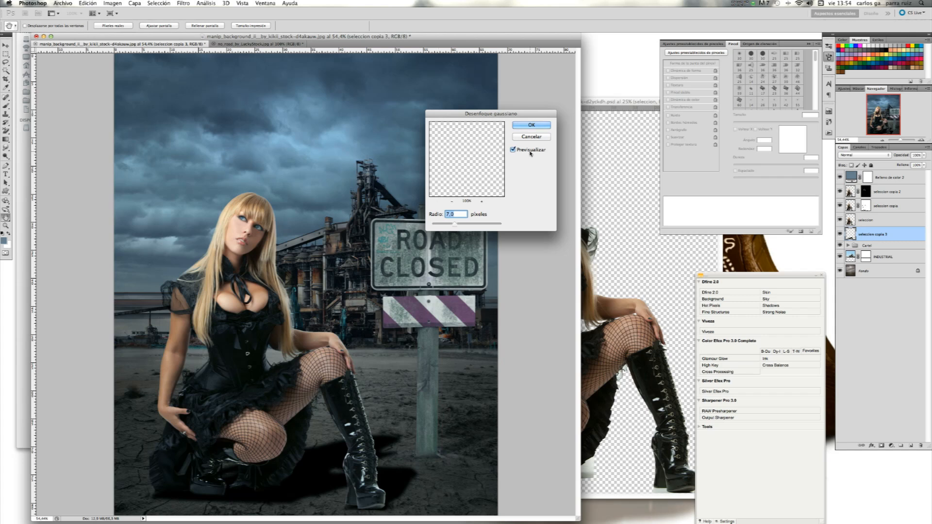
left_click(526, 126)
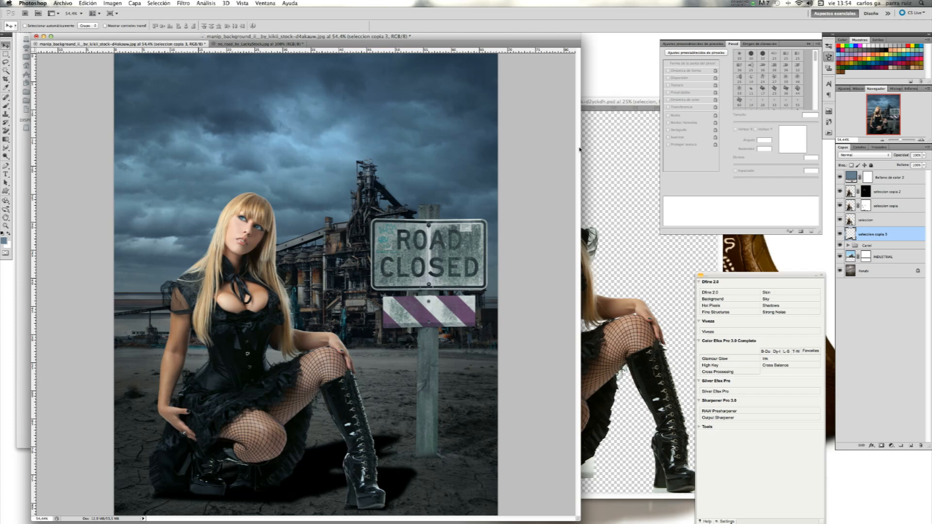
Lower the shadow layer's opacity to about 39% and compare the image with and without the shadow
left_click(925, 156)
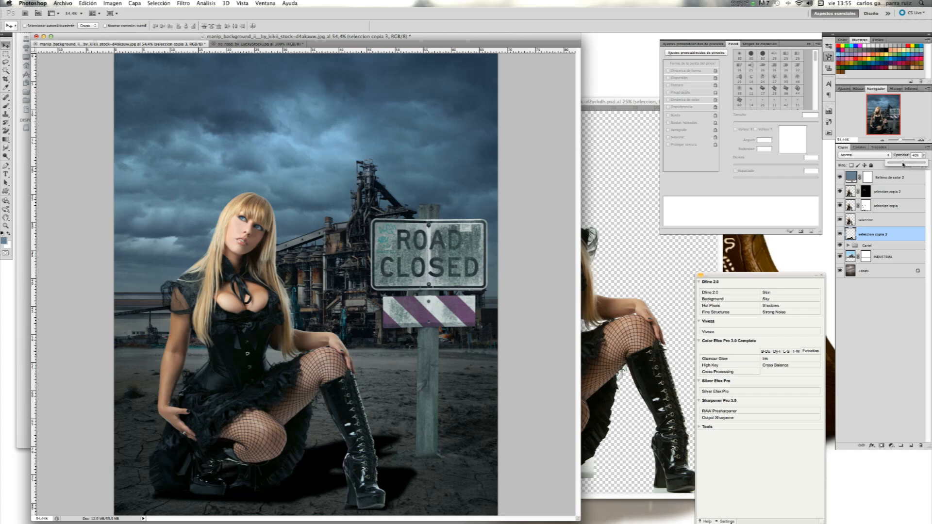
left_click_drag(903, 164, 903, 164)
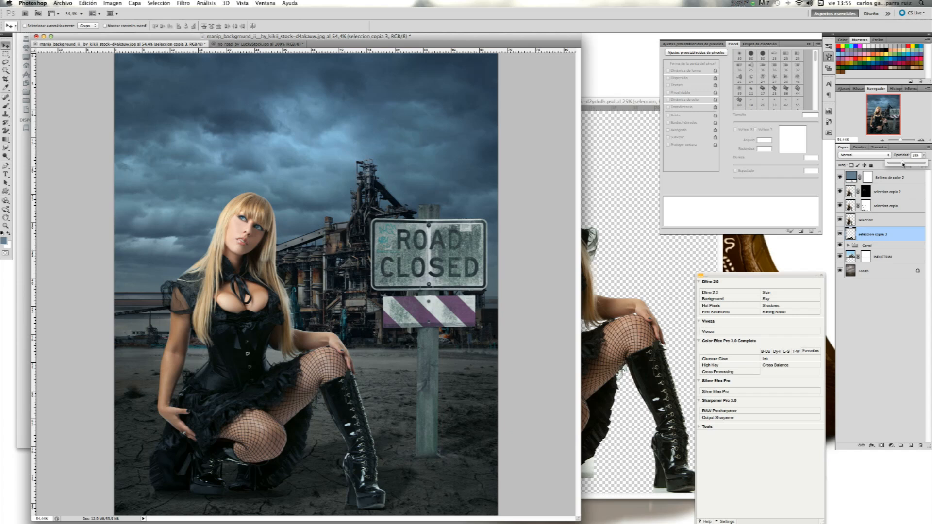
left_click(839, 234)
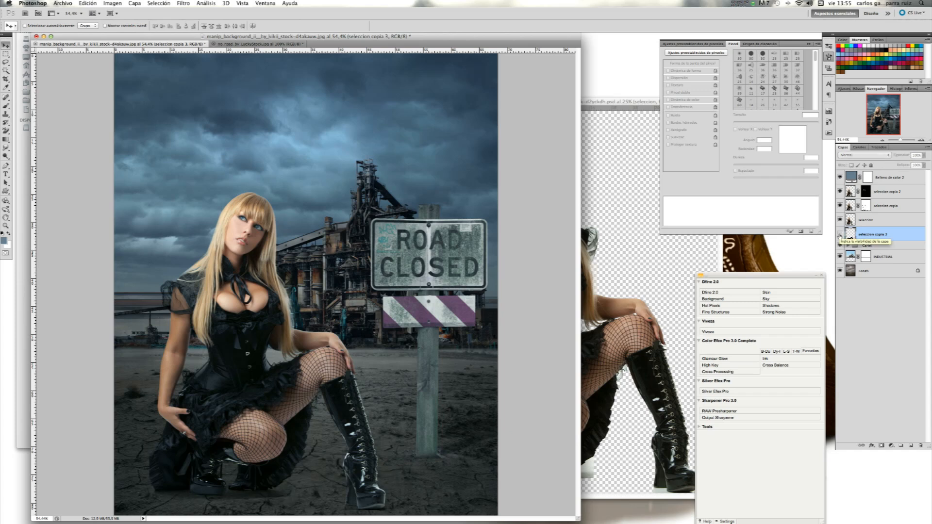
left_click(840, 235)
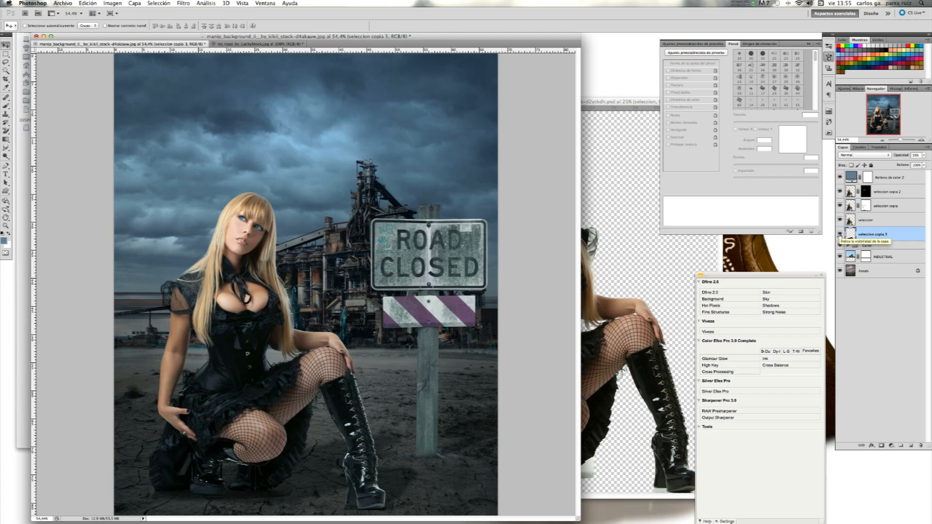
left_click(840, 234)
left_click(840, 235)
left_click(839, 235)
left_click(840, 235)
left_click(839, 235)
left_click(839, 235)
Set the model shadow's opacity to 45% and check it by toggling the layer's visibility
left_click(923, 156)
left_click_drag(902, 164, 904, 165)
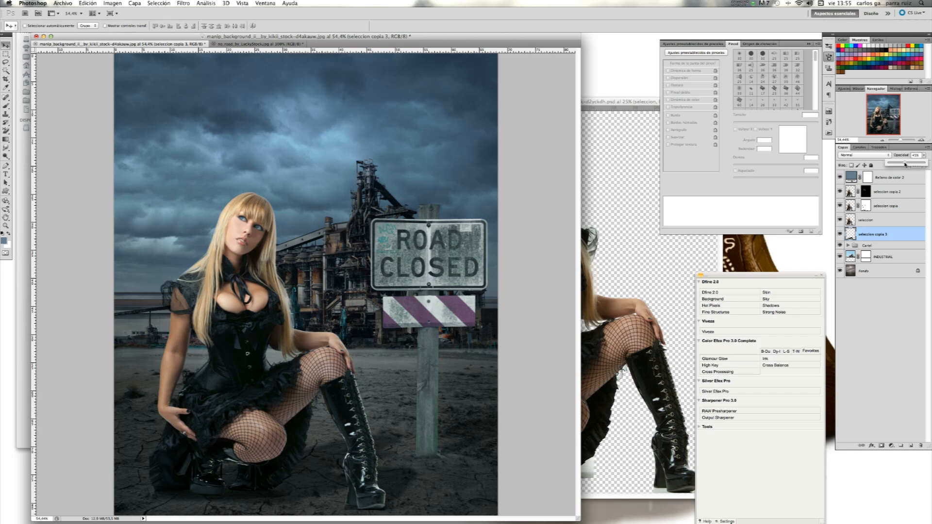
left_click(840, 235)
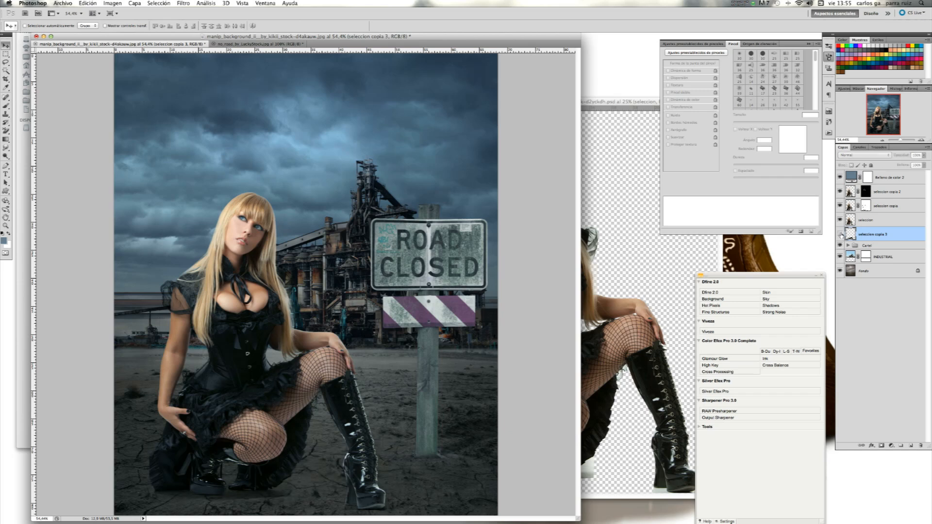
left_click(840, 235)
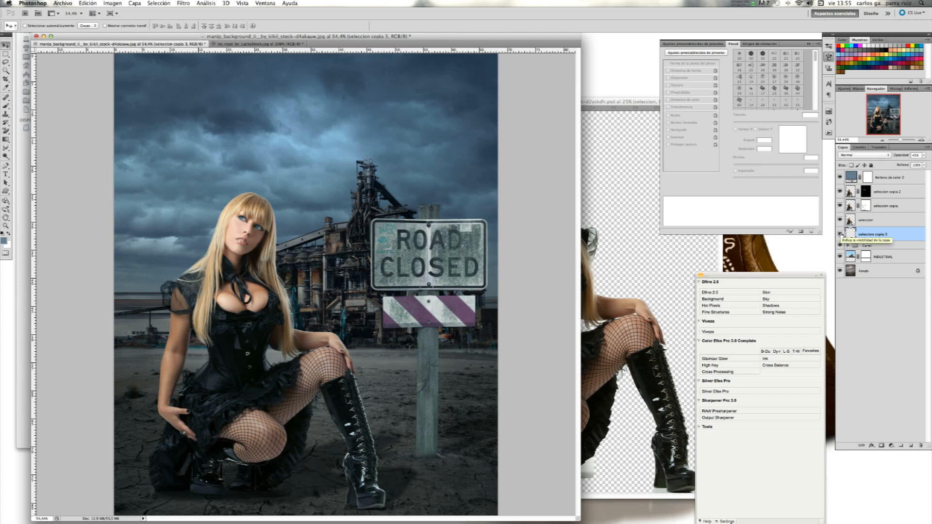
left_click(840, 235)
left_click(840, 234)
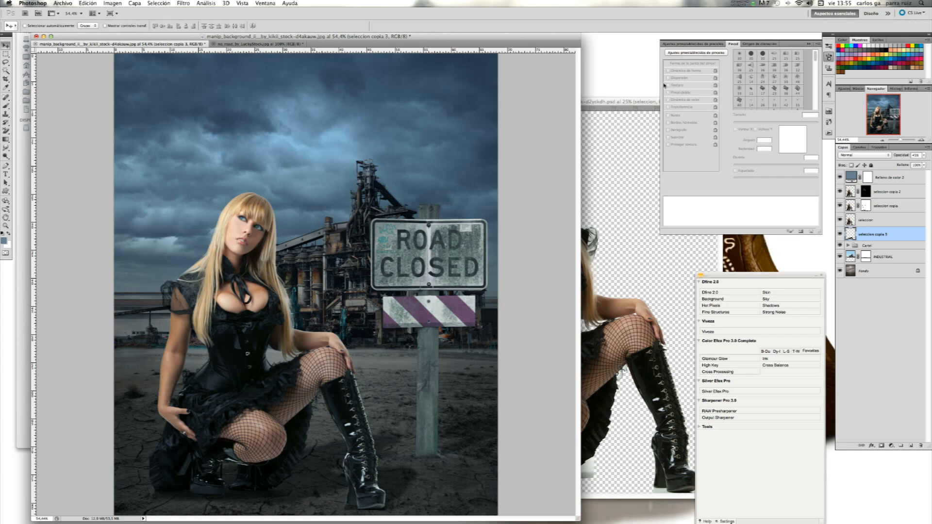
key("super+Tab")
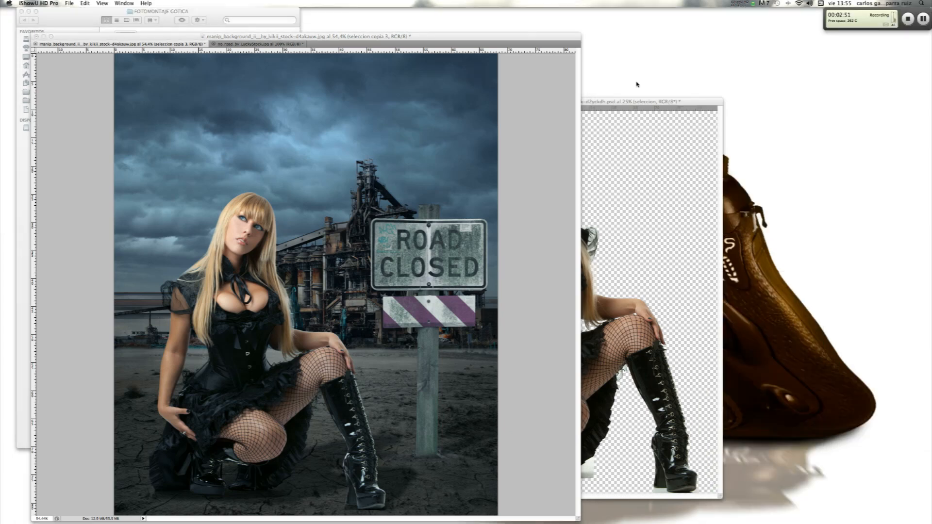
left_click(907, 20)
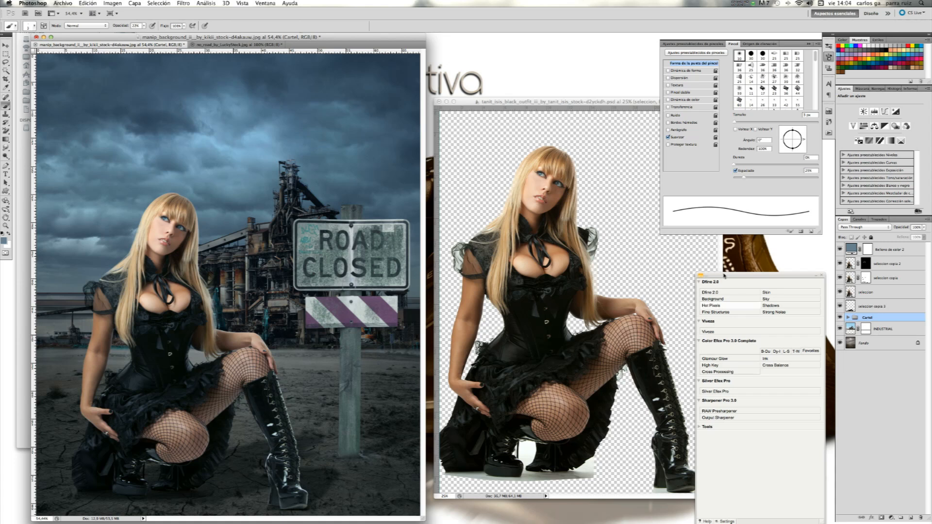
Add a Levels adjustment layer above the colour fill in the Cartel group and clip it to the layers below
left_click(847, 319)
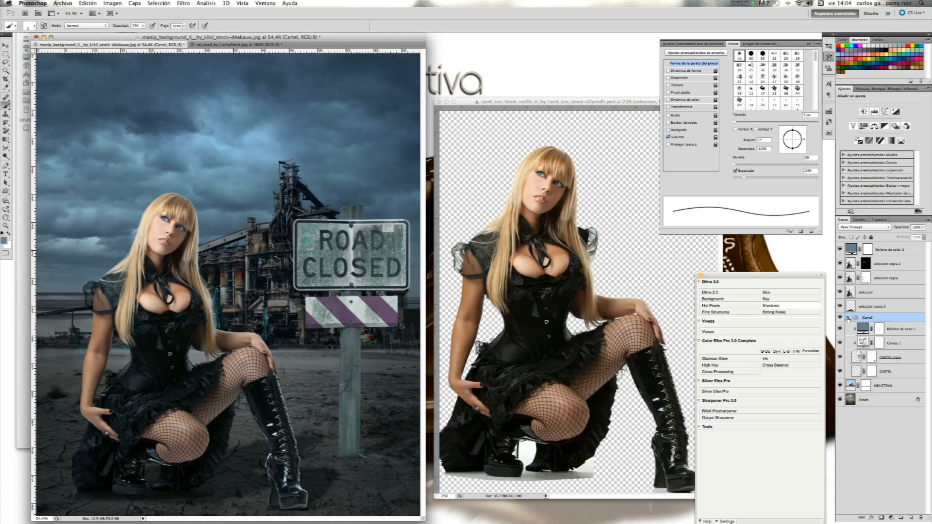
left_click(901, 330)
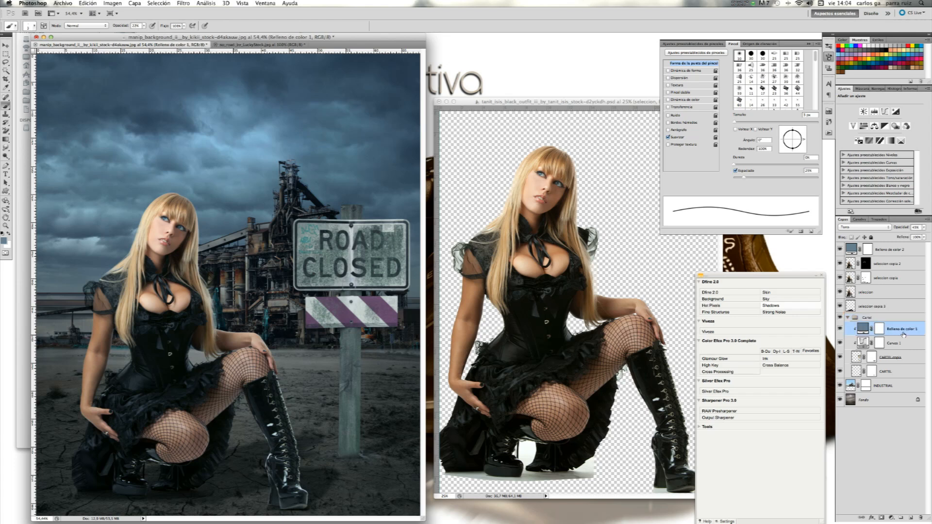
left_click(891, 517)
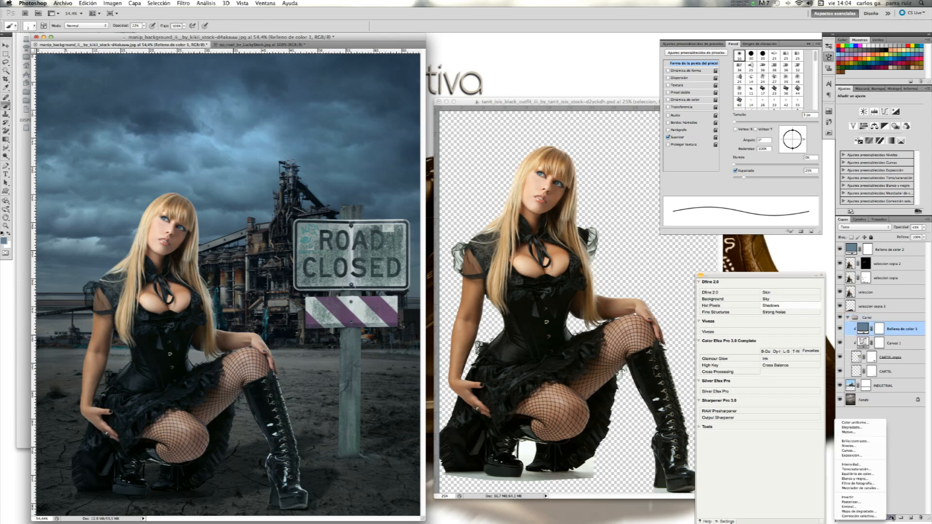
left_click(864, 447)
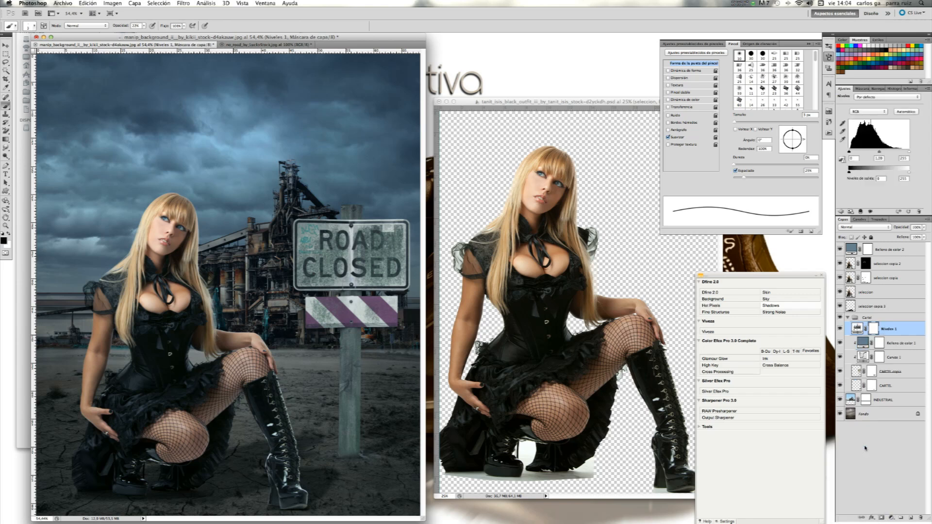
left_click(910, 336, "alt")
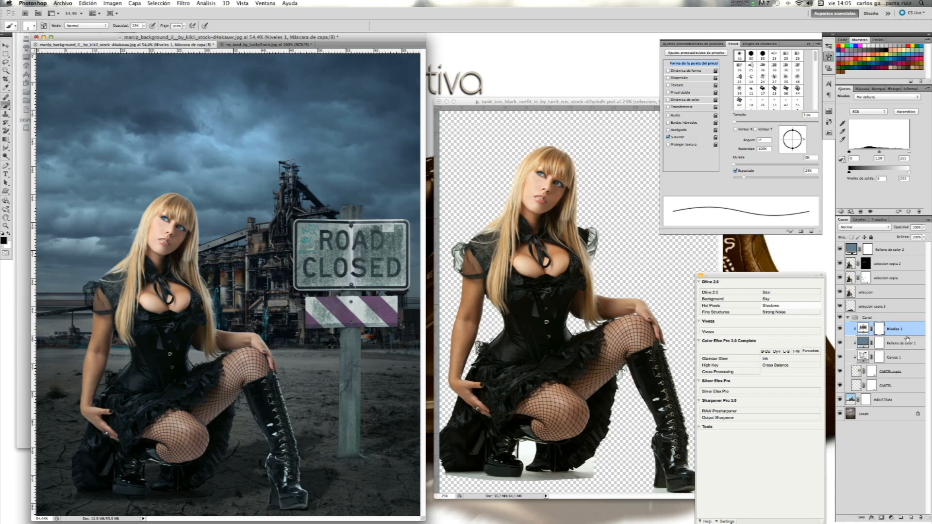
Darken the road closed sign by setting the Levels midtones to about 0.65, and compare the sign with and without the adjustment
left_click_drag(880, 153, 887, 153)
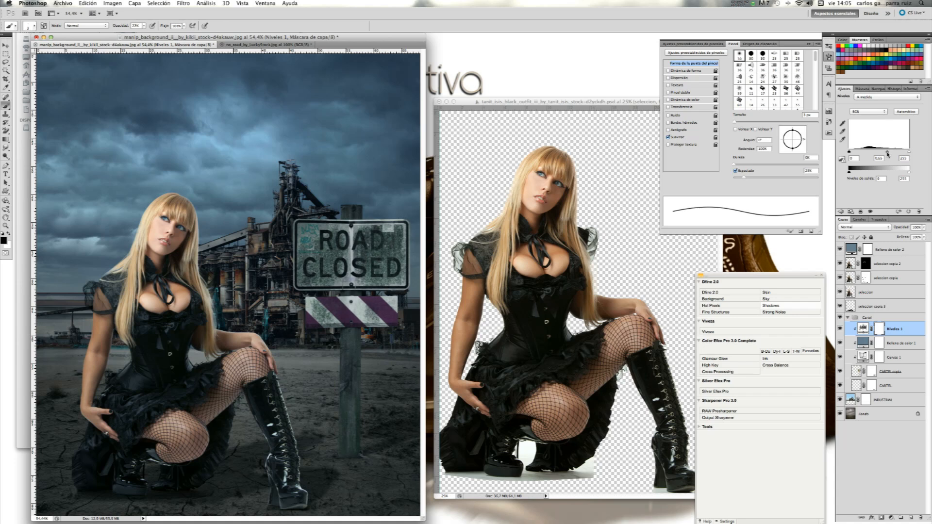
left_click(840, 329)
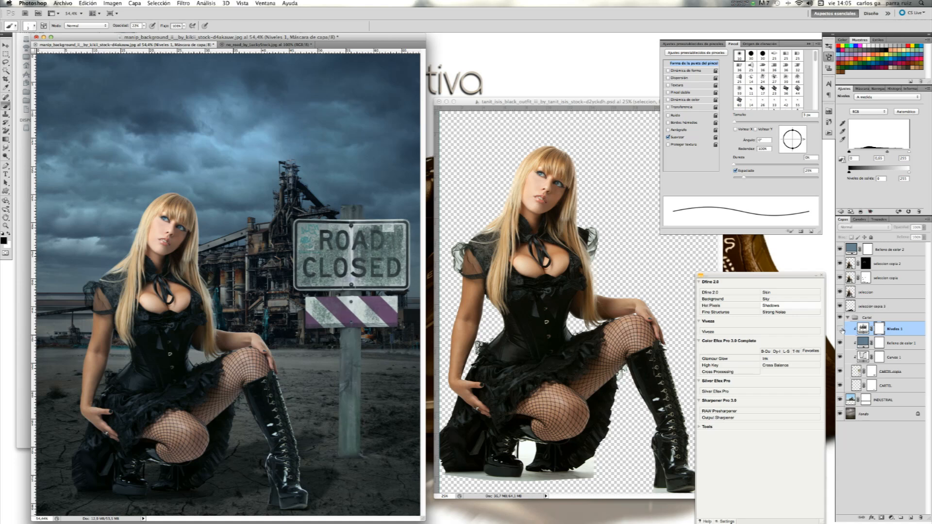
left_click(840, 330)
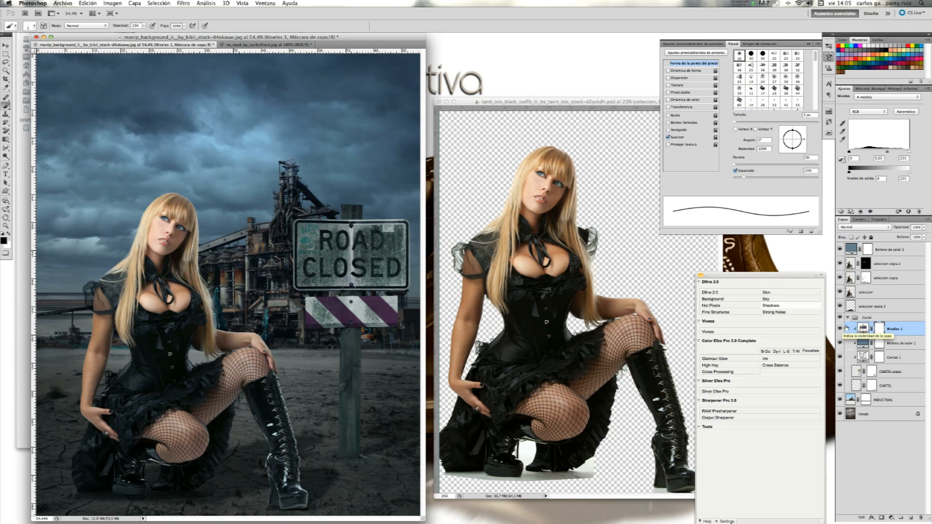
Collapse the Cartel layer group
left_click(847, 318)
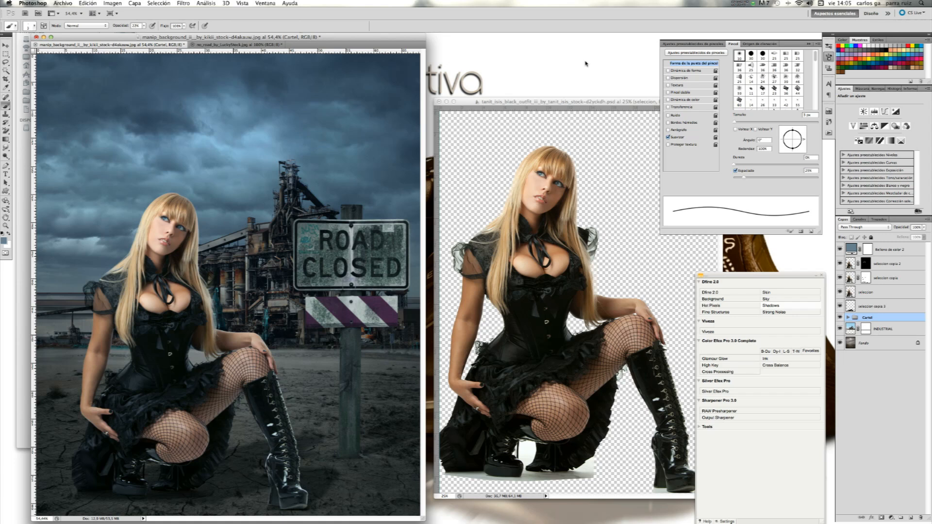
key("super+Tab")
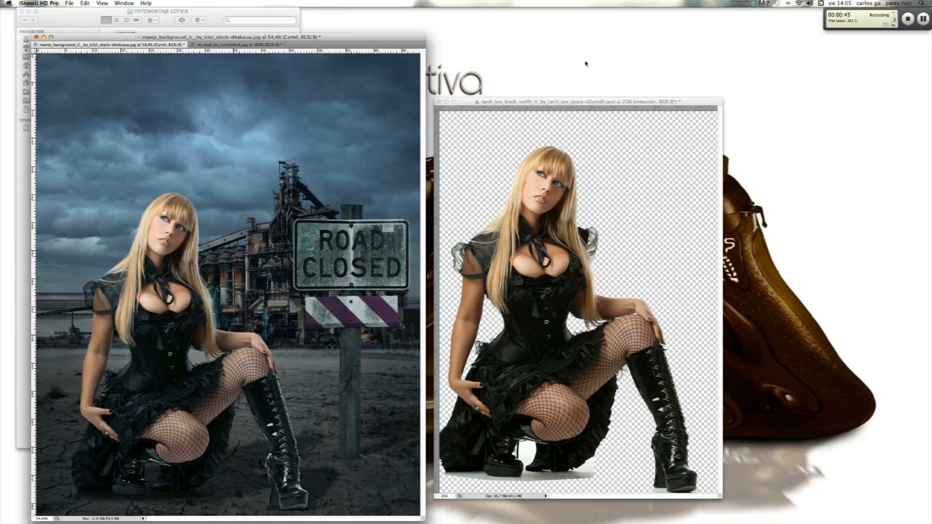
left_click(907, 20)
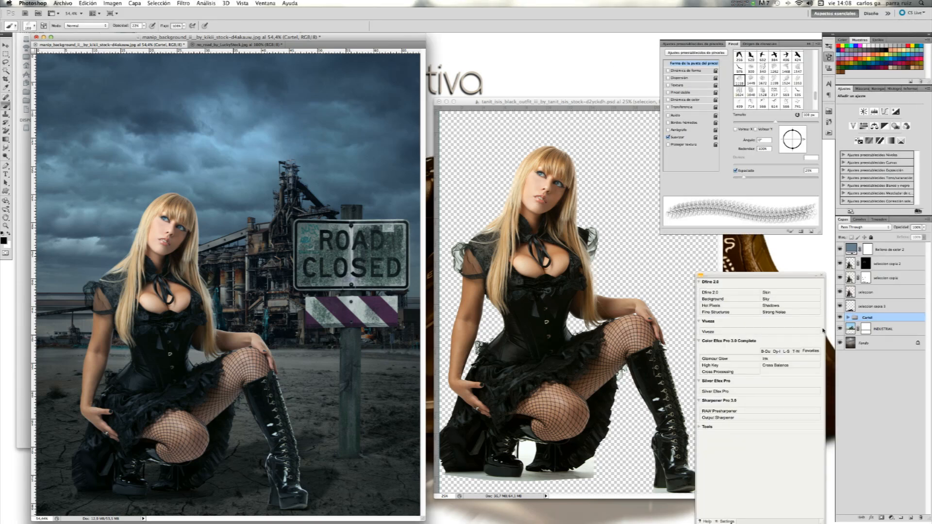
Create a new empty layer and place it outside the Cartel group, between the CARTEL and INDUSTRIAL layers
left_click(847, 318)
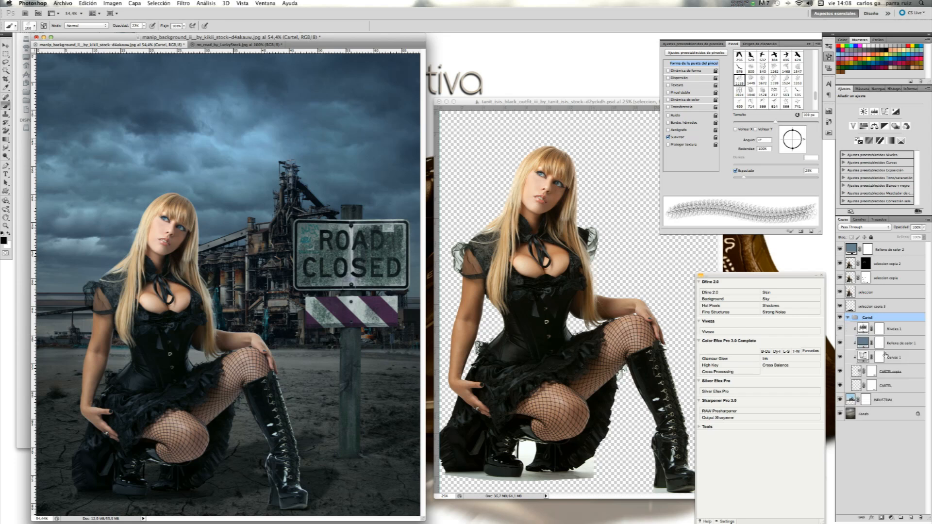
left_click(898, 387)
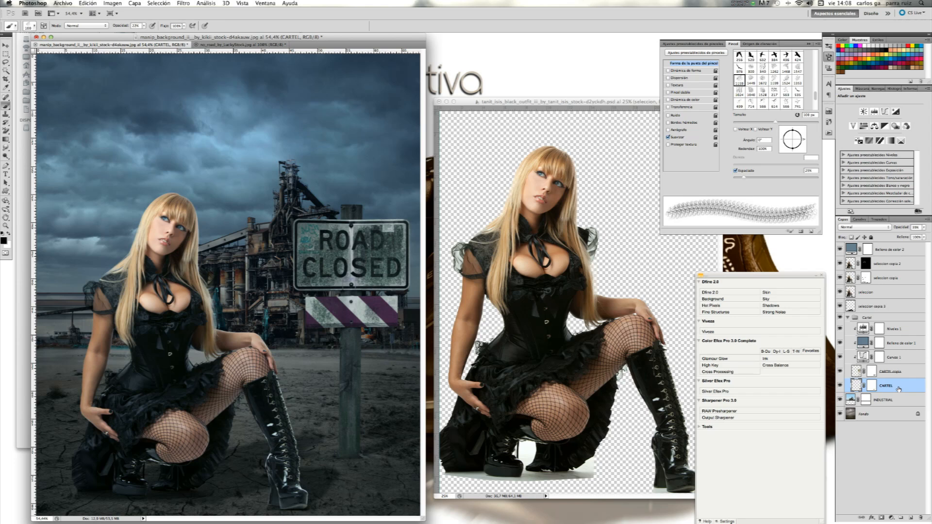
left_click(910, 518)
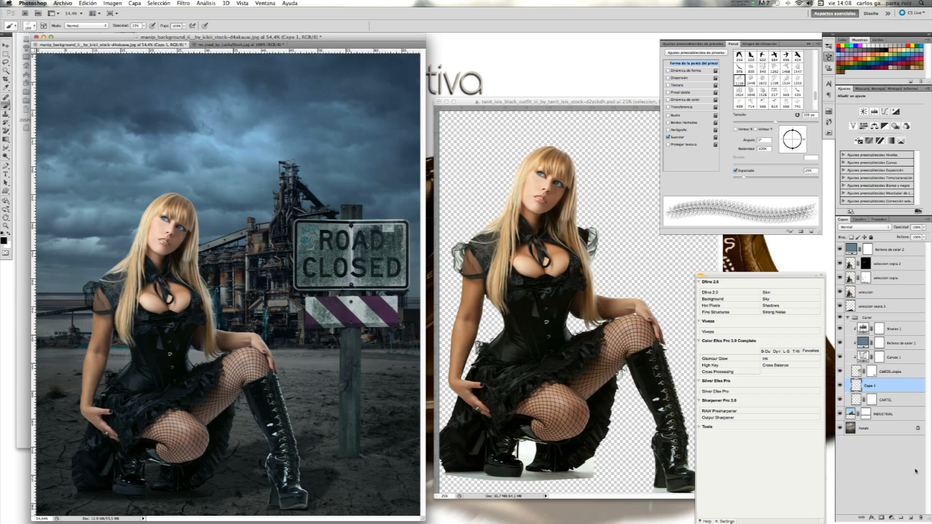
left_click_drag(901, 386, 902, 409)
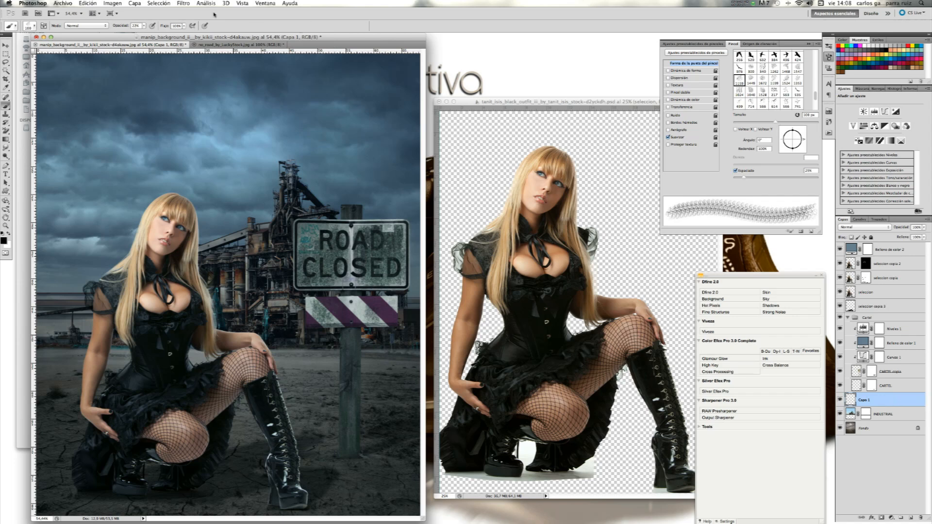
Stamp a branching crack-shaped brush once at the base of the signpost on the new layer and nudge the mark into place
left_click(36, 28)
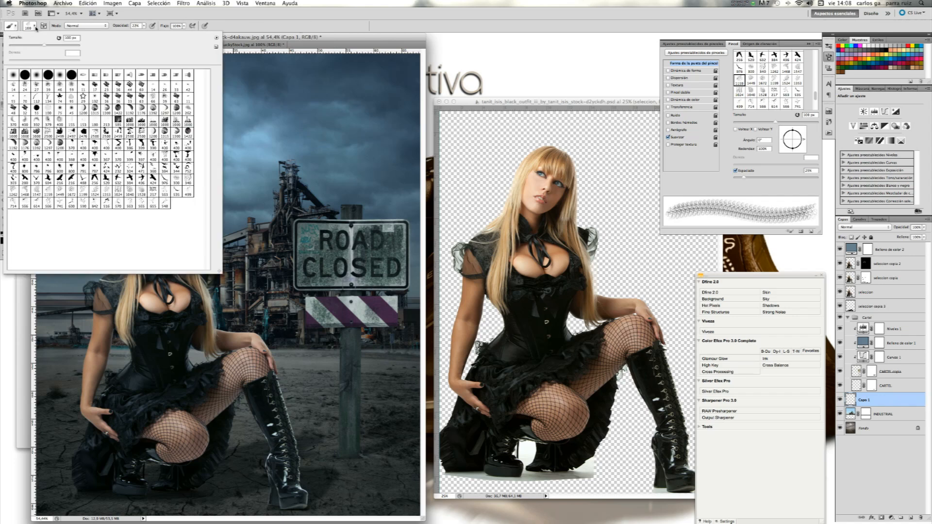
left_click(106, 202)
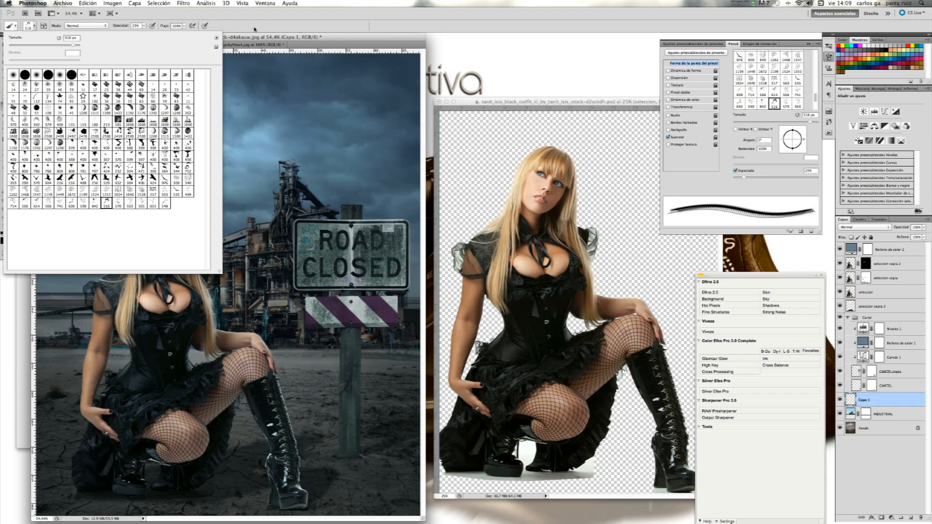
left_click(302, 38)
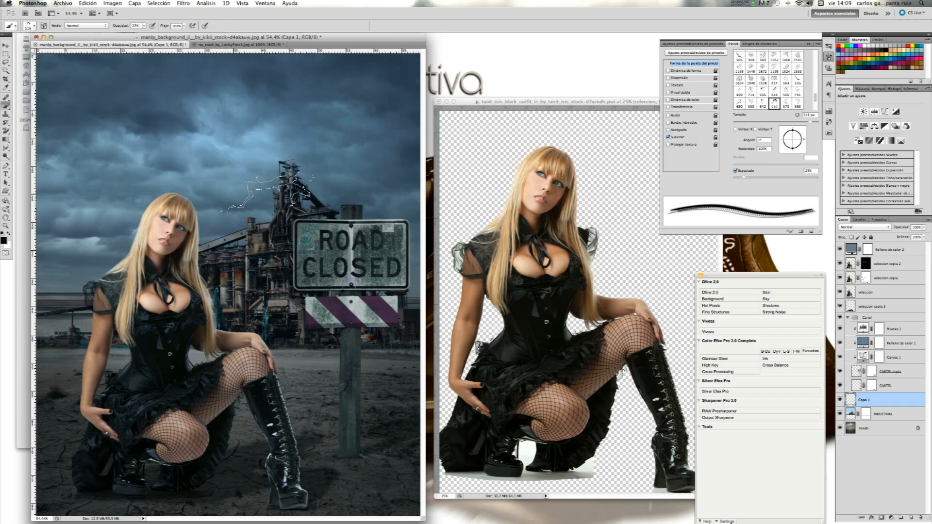
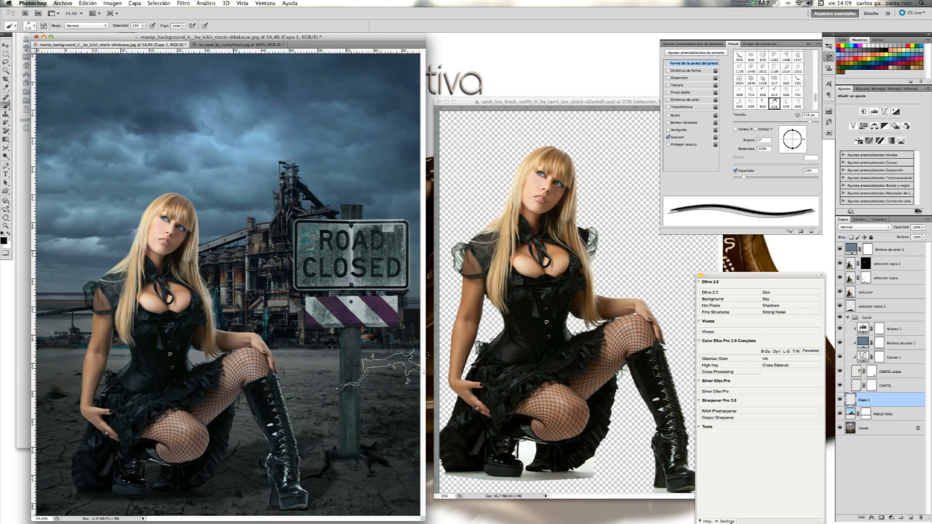
left_click(4, 45)
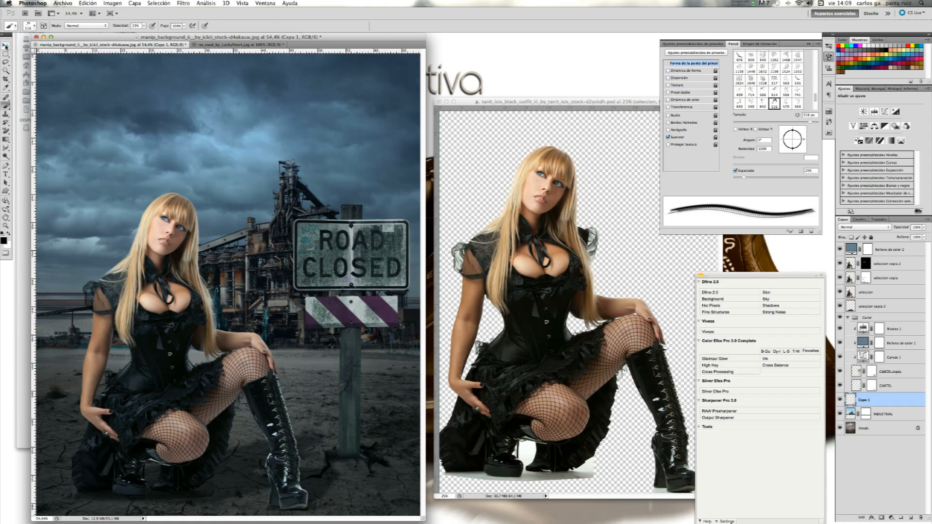
left_click_drag(358, 458, 354, 462)
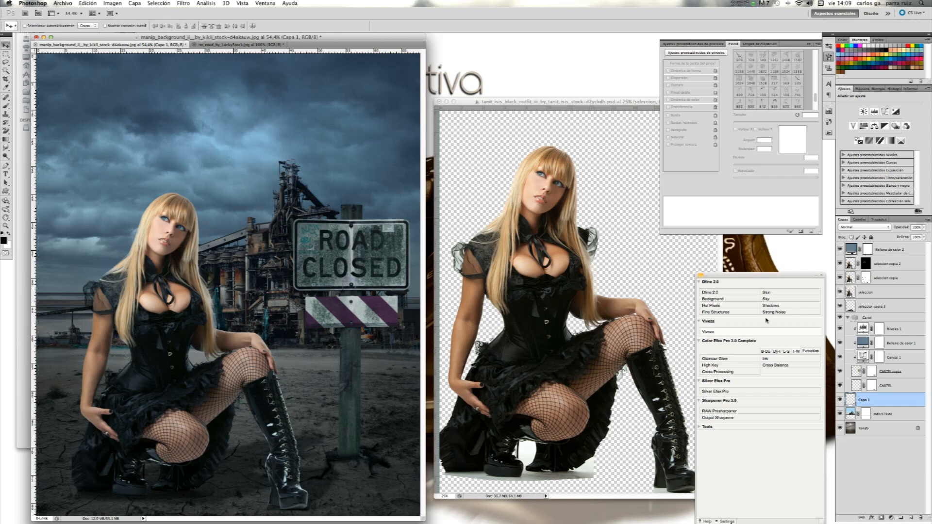
Try the Superponer and Multiplicar blend modes on the stamped crack layer and restore Normal
left_click(889, 227)
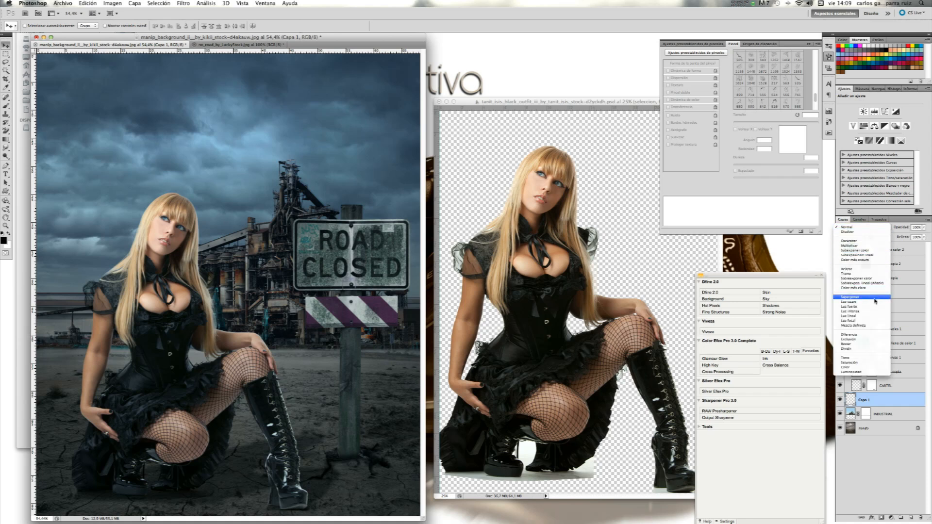
left_click(874, 299)
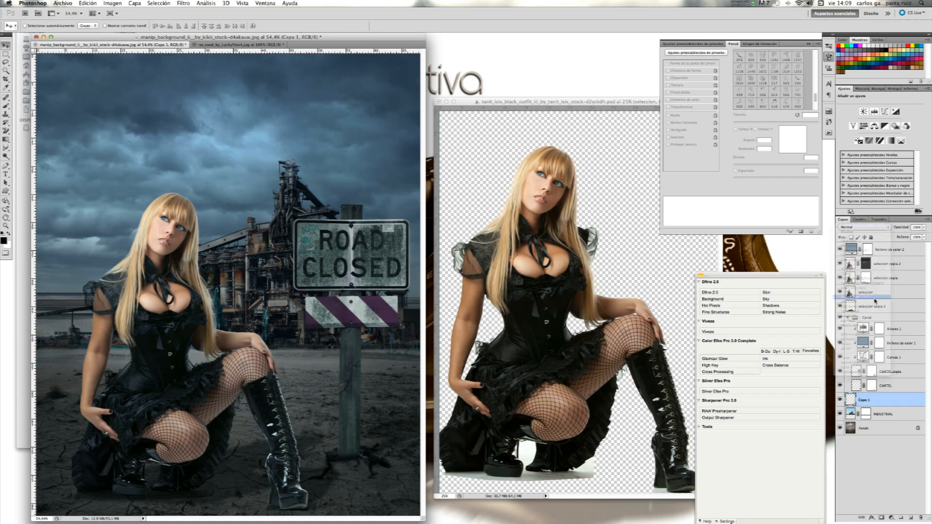
left_click(873, 227)
left_click(872, 177)
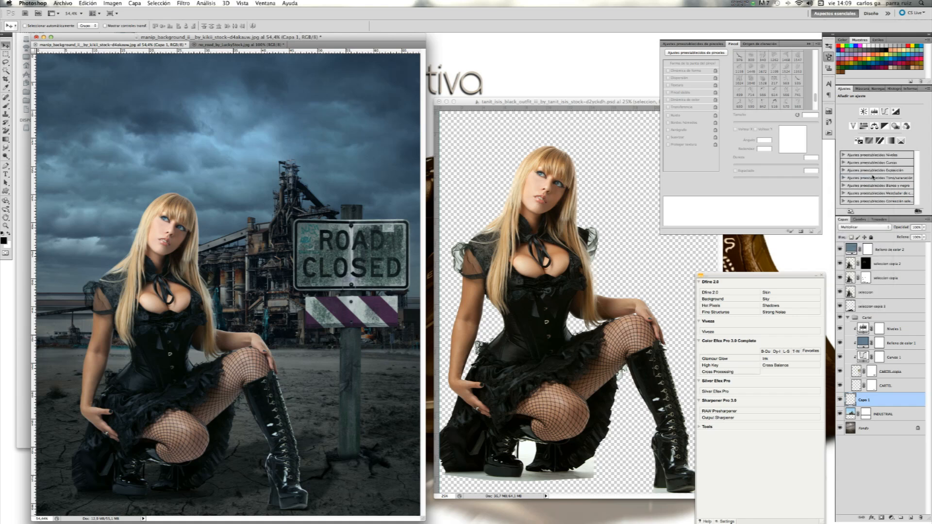
left_click(872, 228)
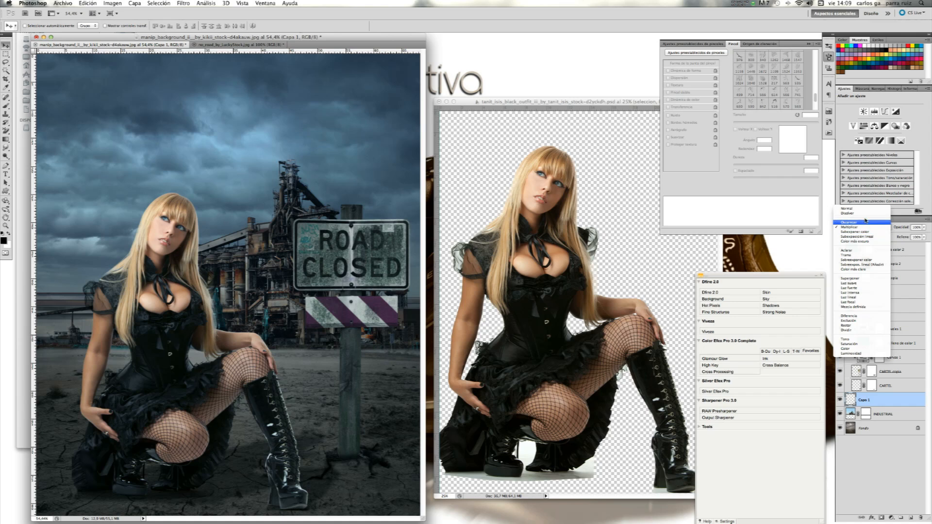
left_click(854, 209)
Lower the stamped crack layer's opacity to about 60%, comparing it hidden and shown, and collapse the Cartel group
left_click(925, 227)
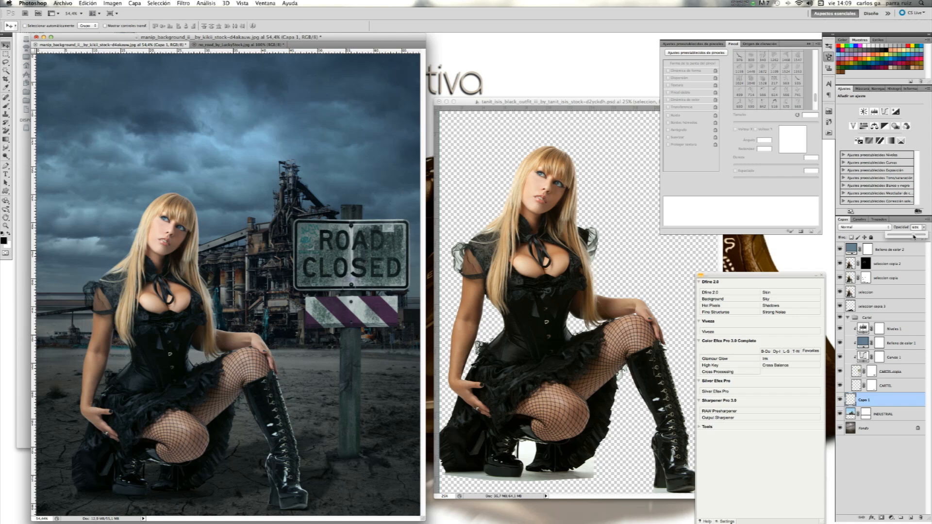
left_click(840, 400)
left_click(839, 401)
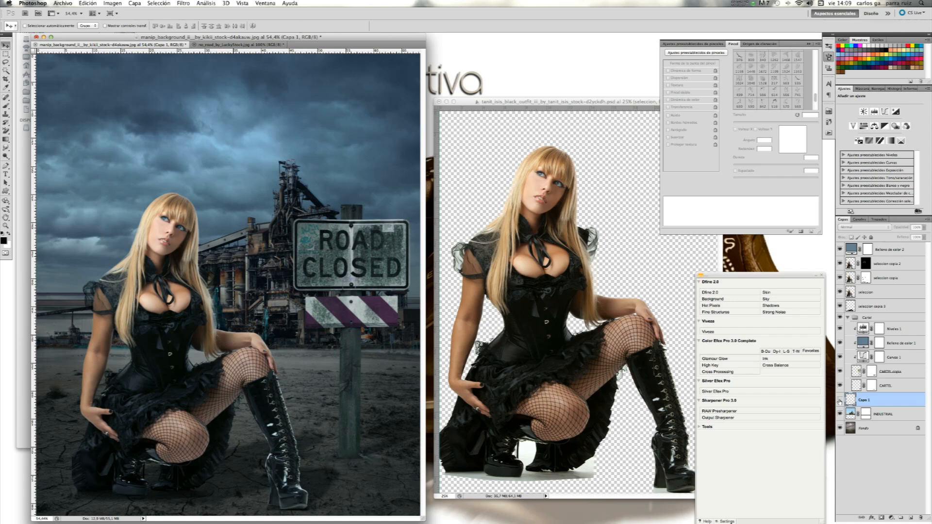
left_click(839, 400)
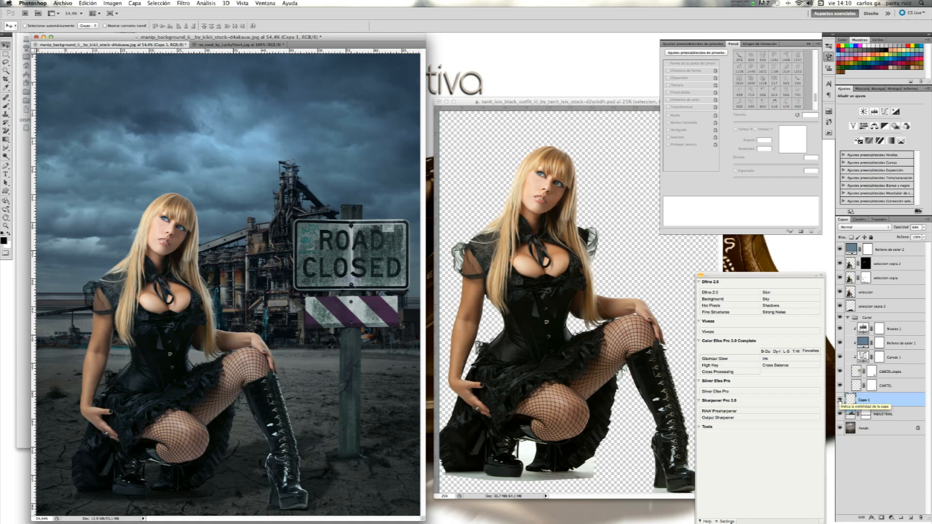
left_click(847, 317)
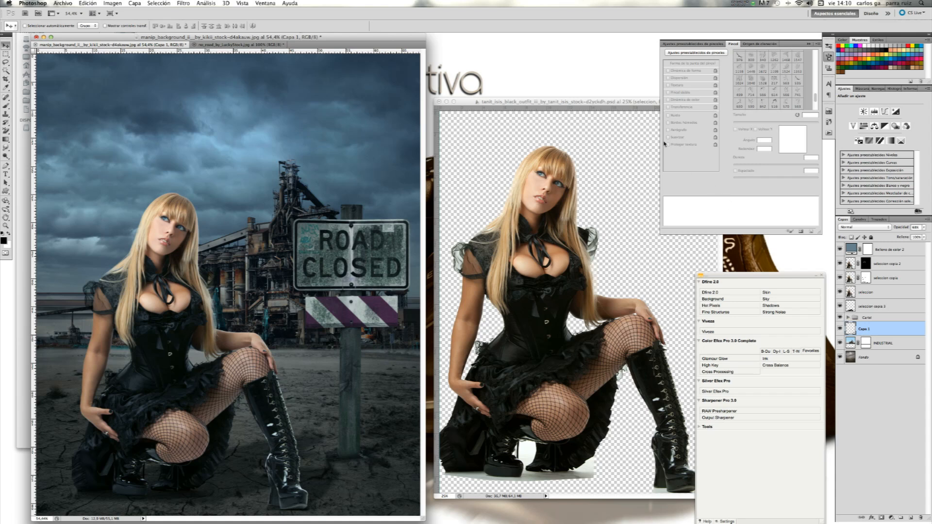
key("super+Tab")
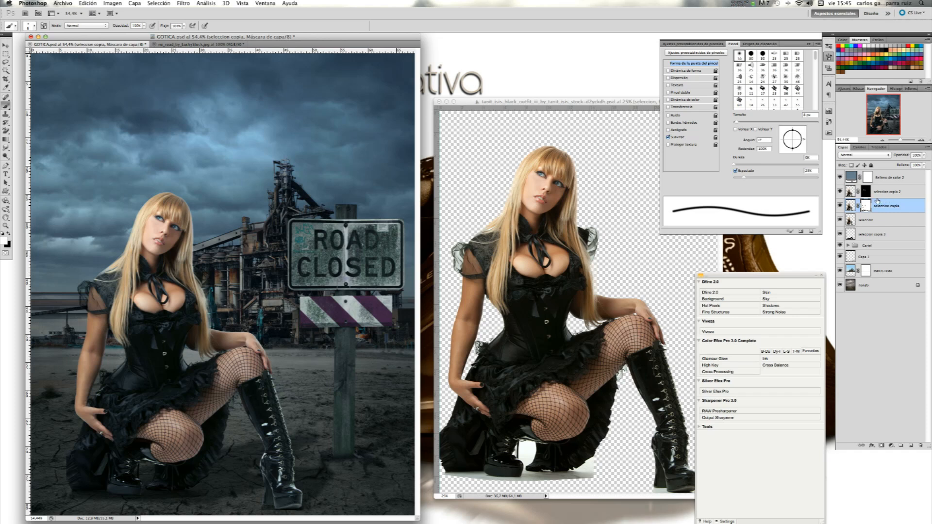
Add a new layer above seleccion copia 2 and fill it with 50% gray
left_click(891, 194)
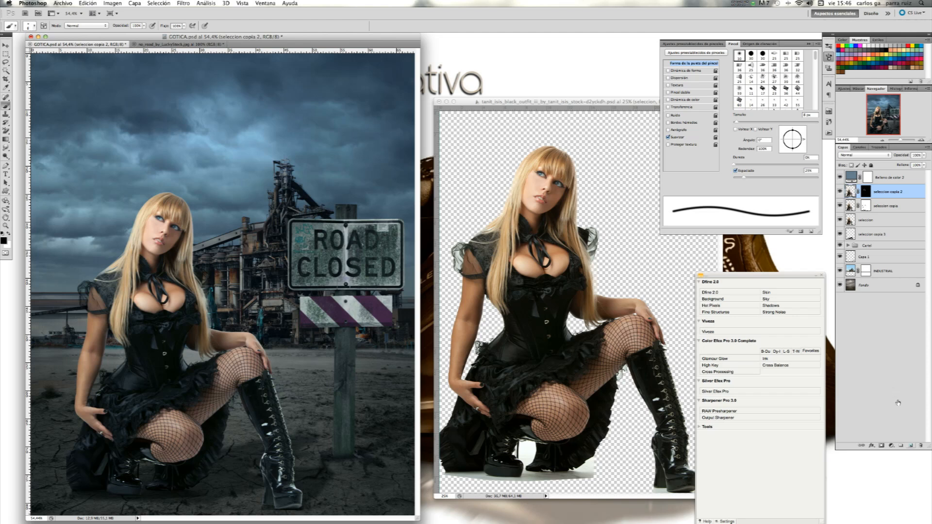
left_click(911, 445)
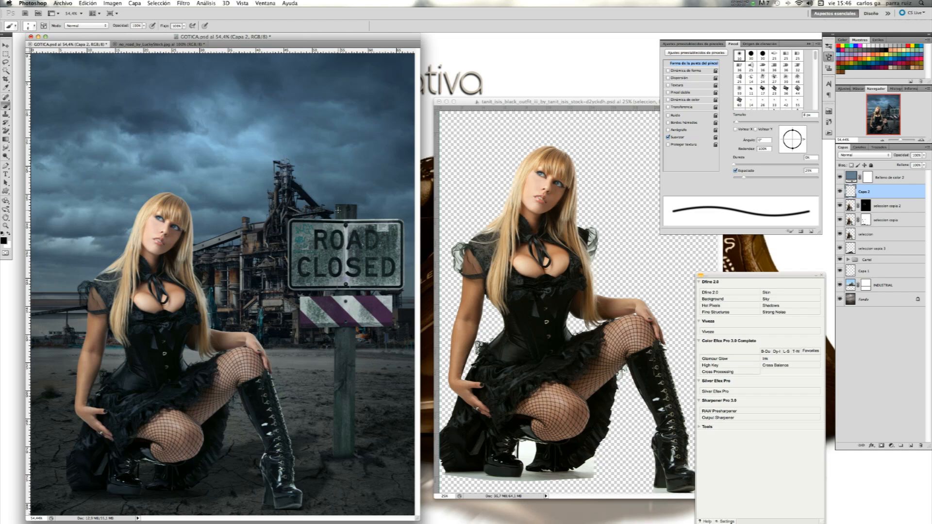
key("shift+F5")
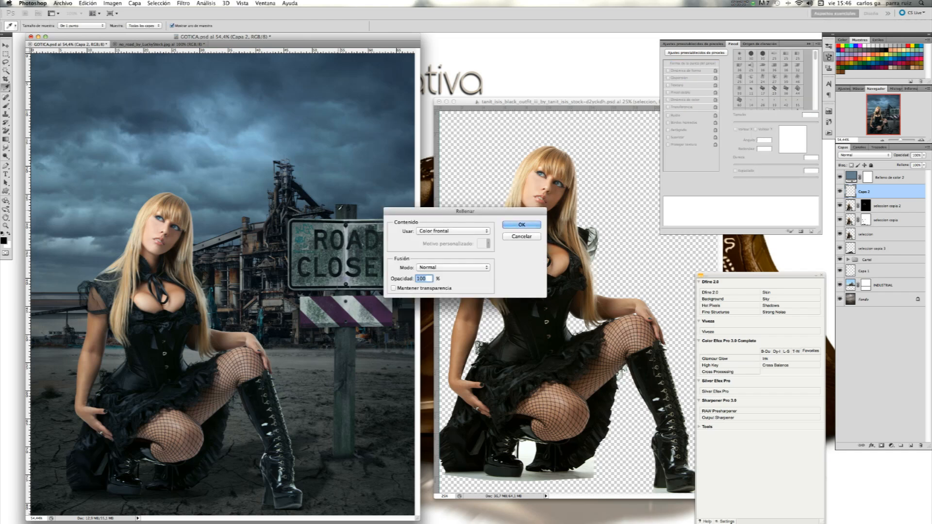
left_click(448, 231)
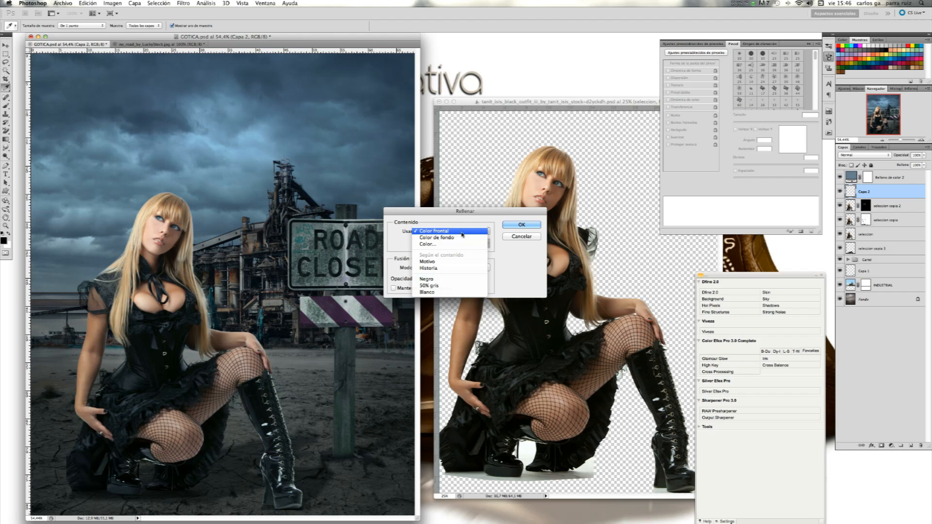
left_click(468, 287)
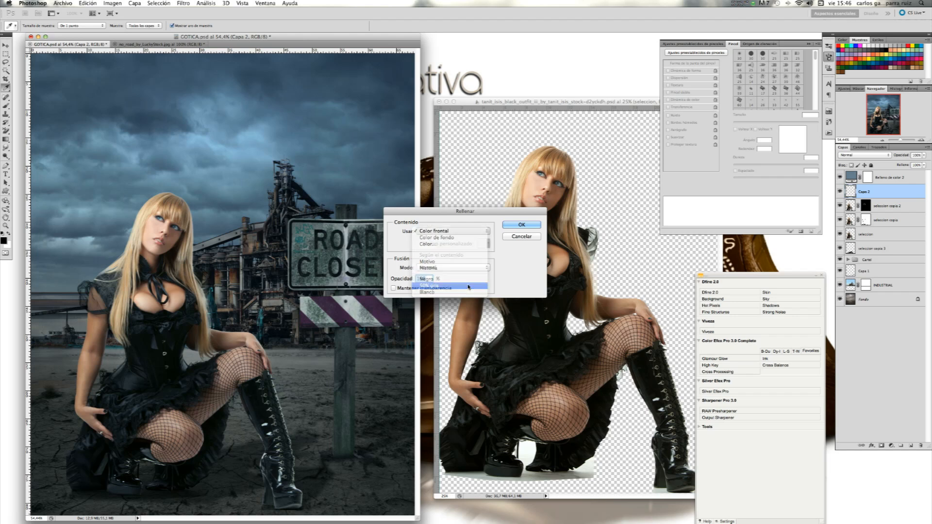
left_click(520, 224)
Set the gray layer's blend mode to Luz suave (Soft Light)
key("b")
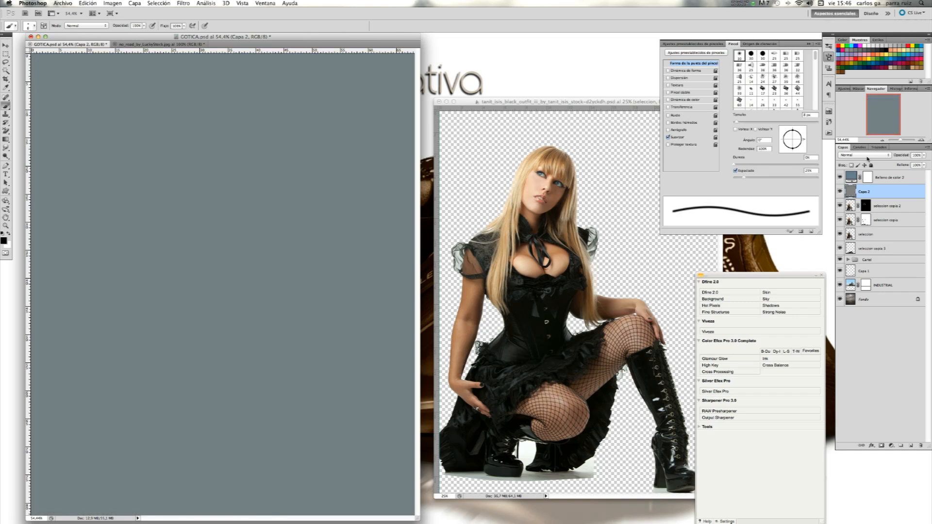
left_click(872, 156)
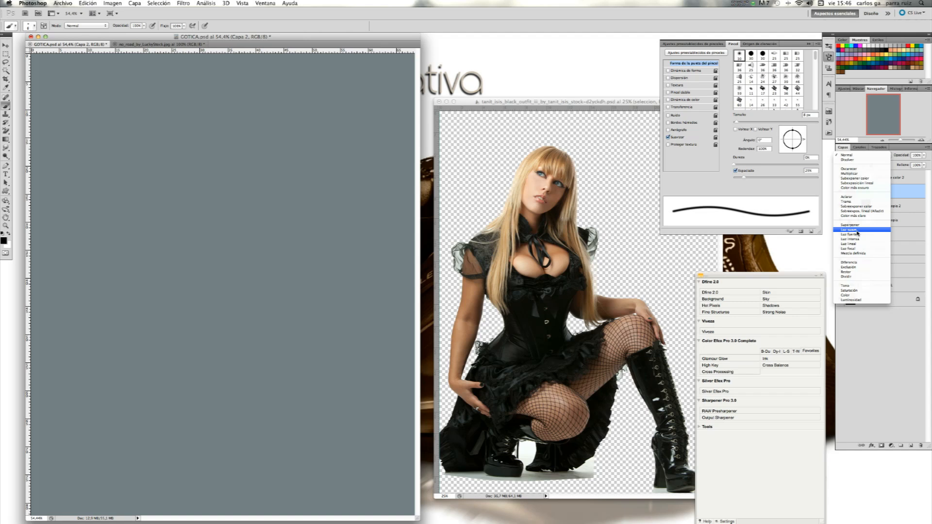
left_click(857, 233)
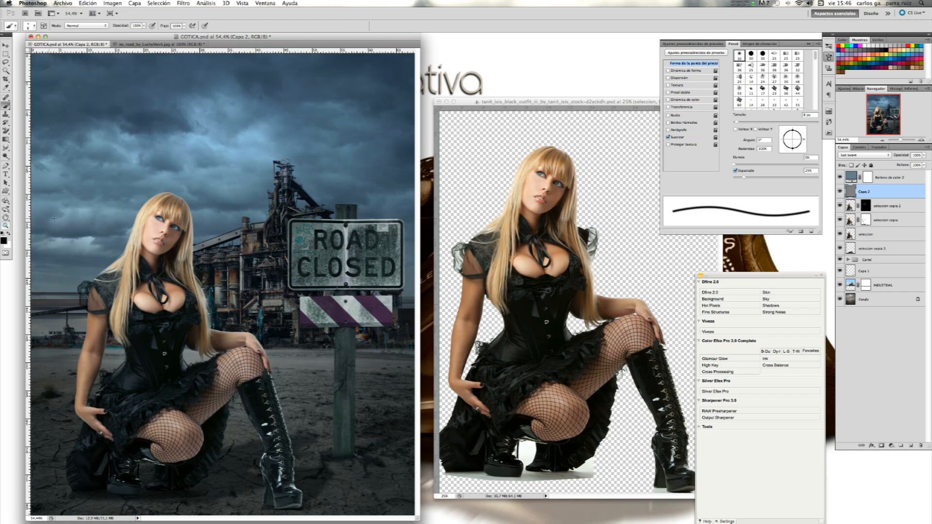
View the montage at actual pixels and set up the Dodge tool (Sobreexponer) with slightly higher exposure and a 20 px brush
left_click(243, 4)
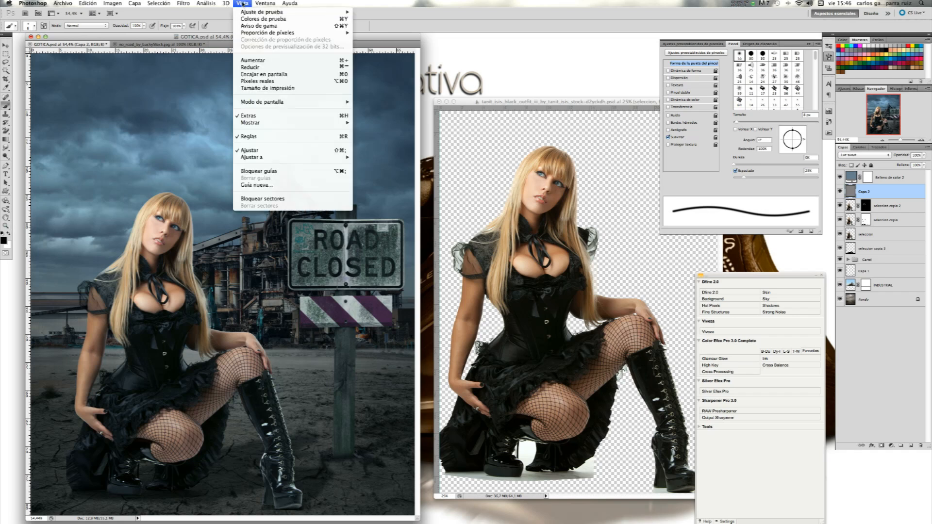
left_click(295, 82)
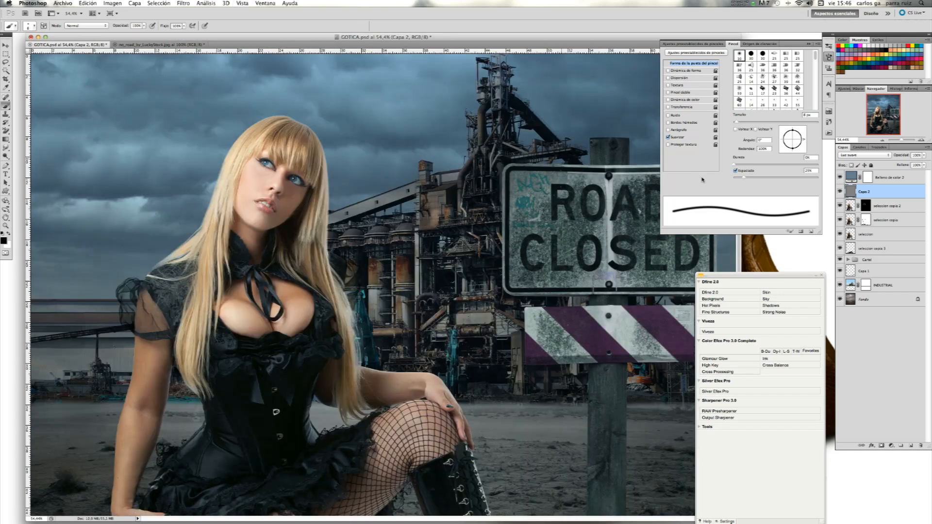
left_click_drag(886, 120, 886, 129)
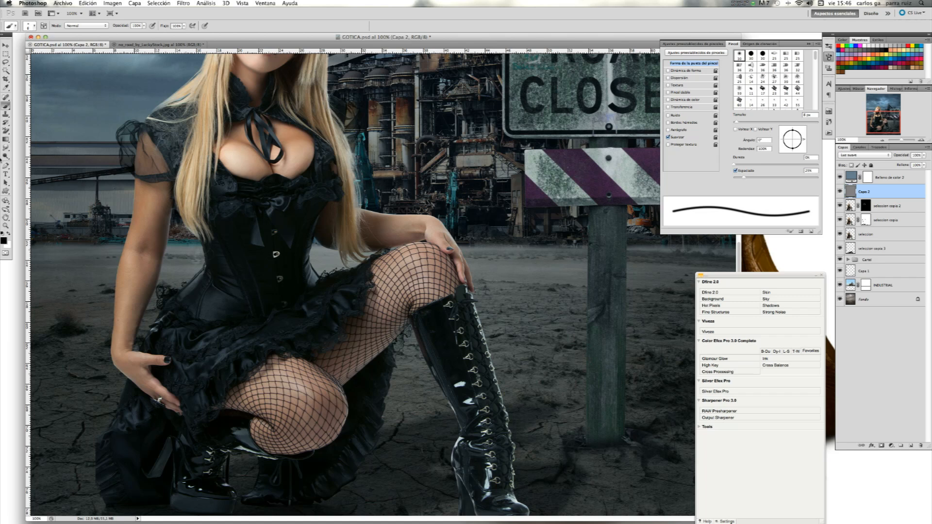
left_click(6, 156)
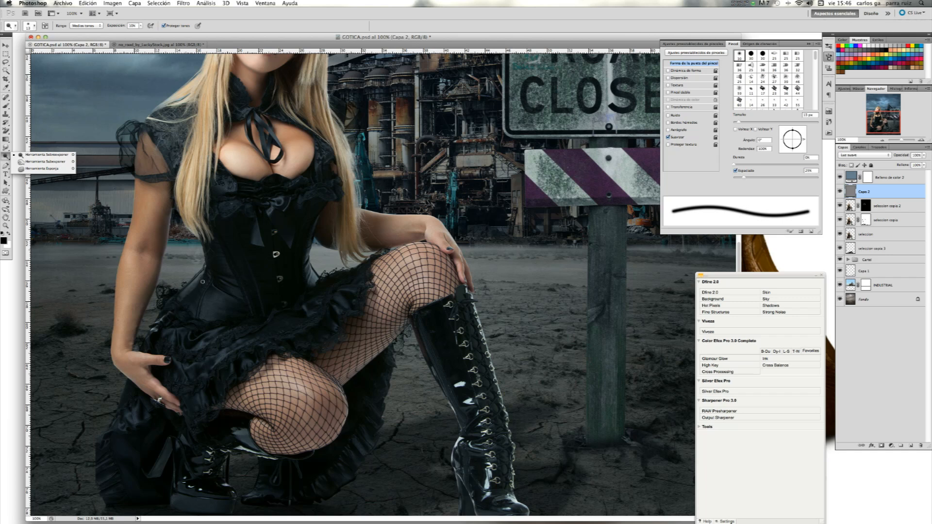
left_click(140, 27)
left_click(140, 26)
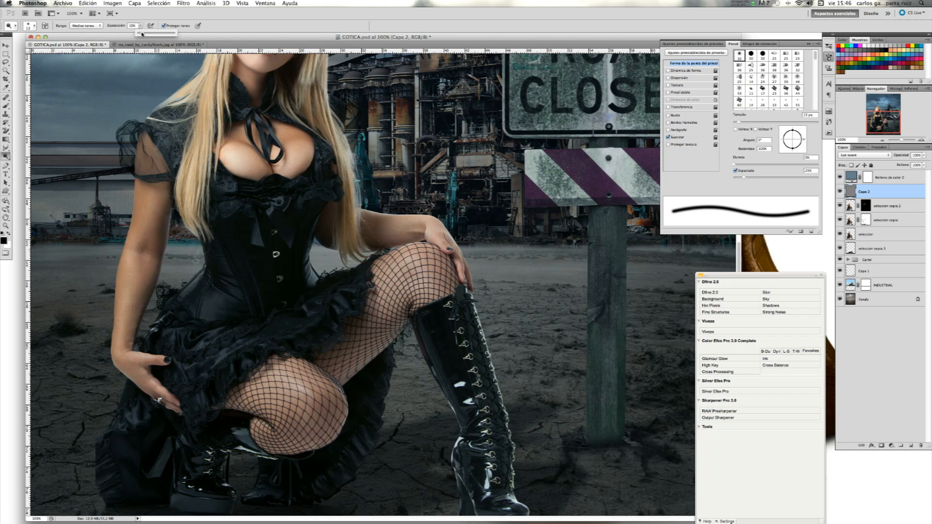
left_click_drag(142, 34, 144, 33)
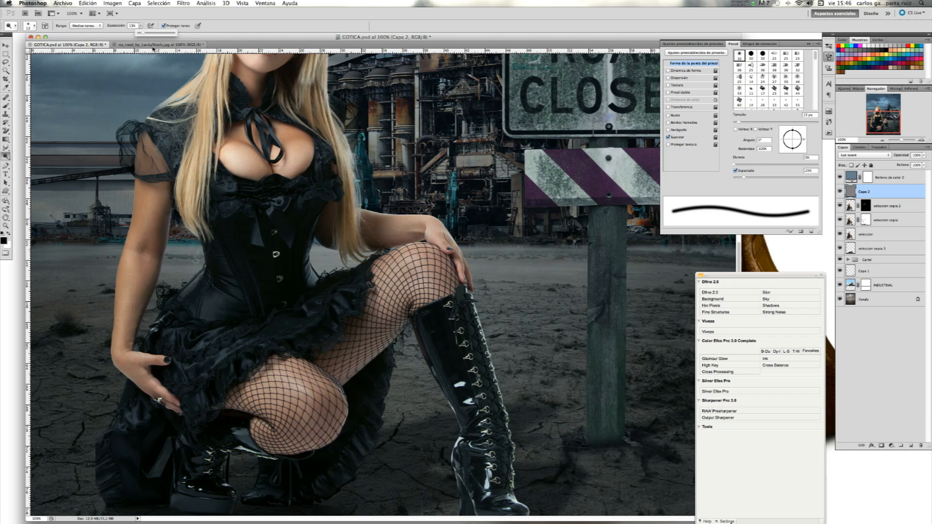
left_click_drag(739, 122, 741, 122)
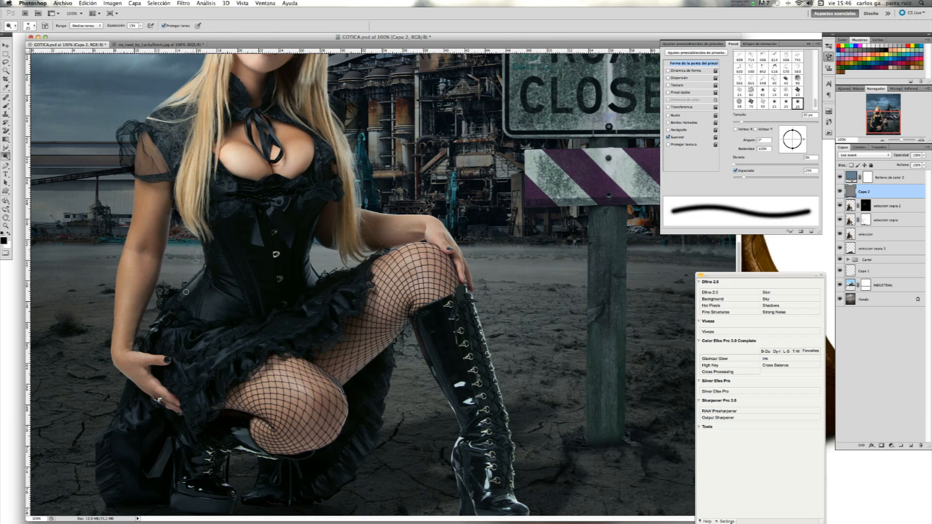
Dodge the highlights on the corset, the skirt ruffles and the dark fabric near the ground
left_click_drag(191, 286, 188, 288)
left_click_drag(308, 266, 311, 283)
left_click_drag(277, 200, 280, 200)
mouse_move(227, 289)
left_mouse_down()
mouse_move(229, 299)
mouse_move(211, 297)
mouse_move(206, 315)
mouse_move(222, 353)
mouse_move(216, 364)
left_mouse_up()
mouse_move(345, 294)
left_mouse_down()
mouse_move(329, 330)
mouse_move(305, 310)
mouse_move(249, 361)
left_mouse_up()
mouse_move(235, 430)
left_mouse_down()
mouse_move(247, 441)
mouse_move(242, 435)
left_mouse_up()
mouse_move(188, 492)
left_mouse_down()
mouse_move(205, 494)
mouse_move(185, 505)
mouse_move(211, 505)
mouse_move(179, 503)
left_mouse_up()
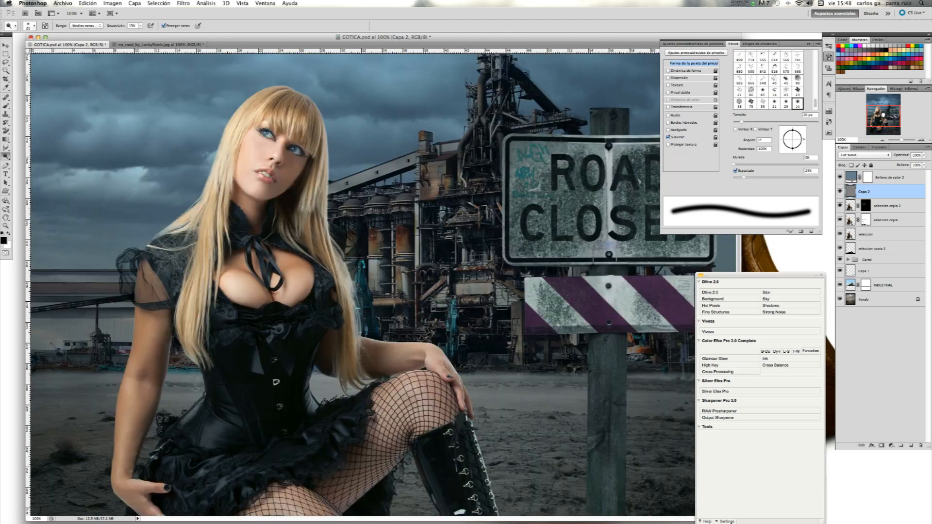
Enlarge the Dodge brush to about 35 px and lower its exposure for working on the skin
scroll(353, 72, "up", 5)
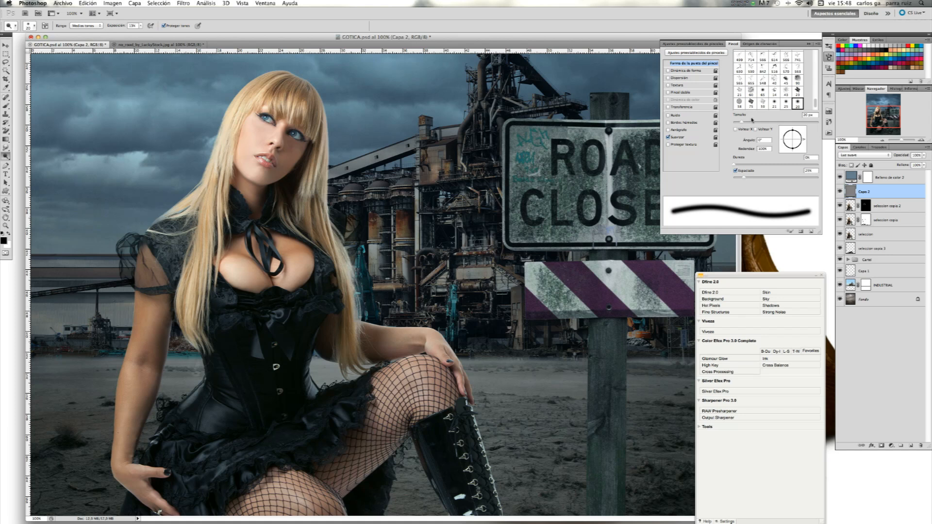
left_click_drag(748, 123, 749, 124)
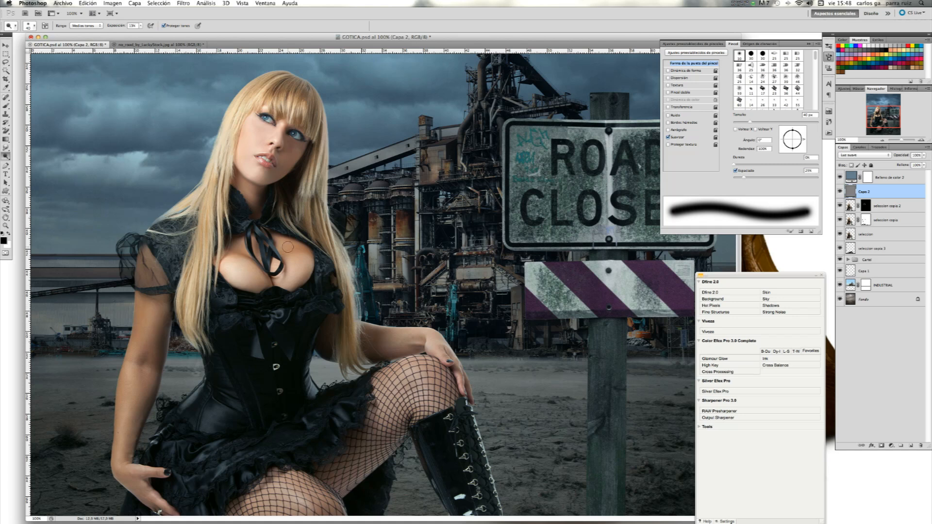
left_click_drag(756, 123, 734, 122)
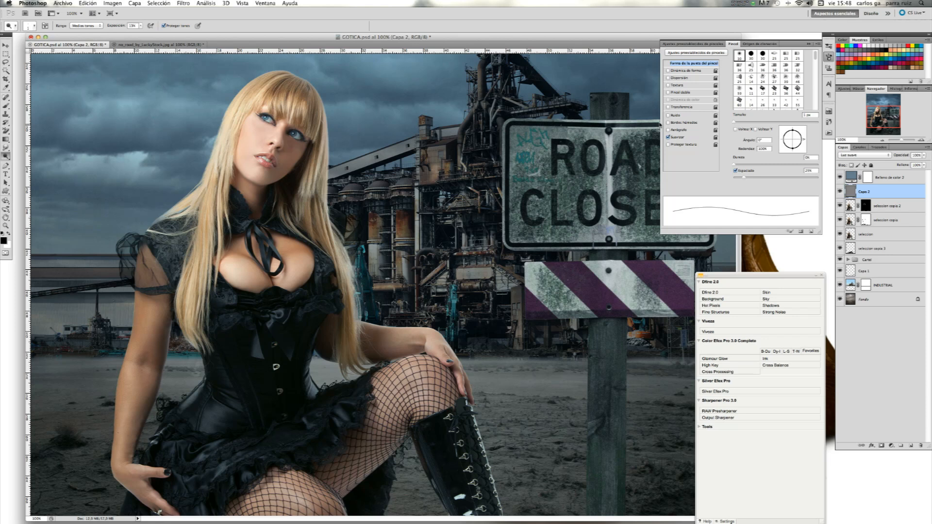
left_click_drag(739, 123, 747, 123)
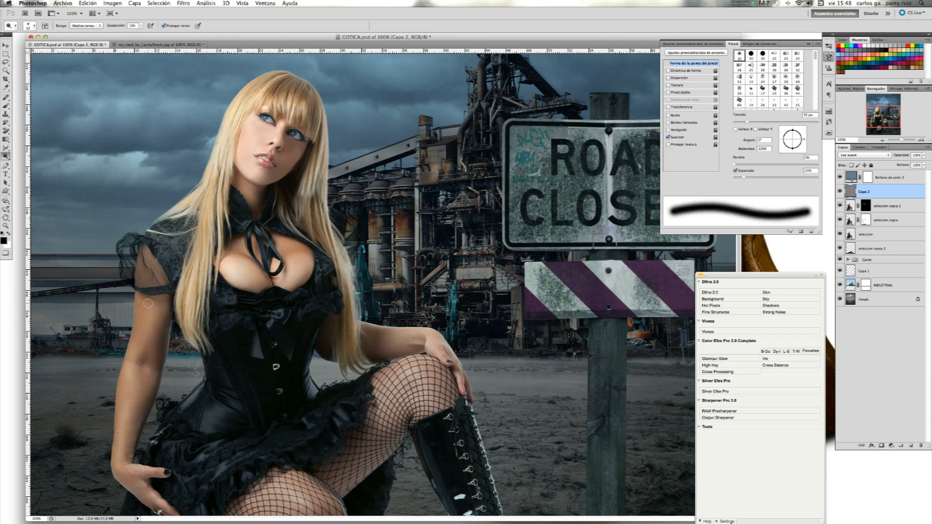
left_click(141, 26)
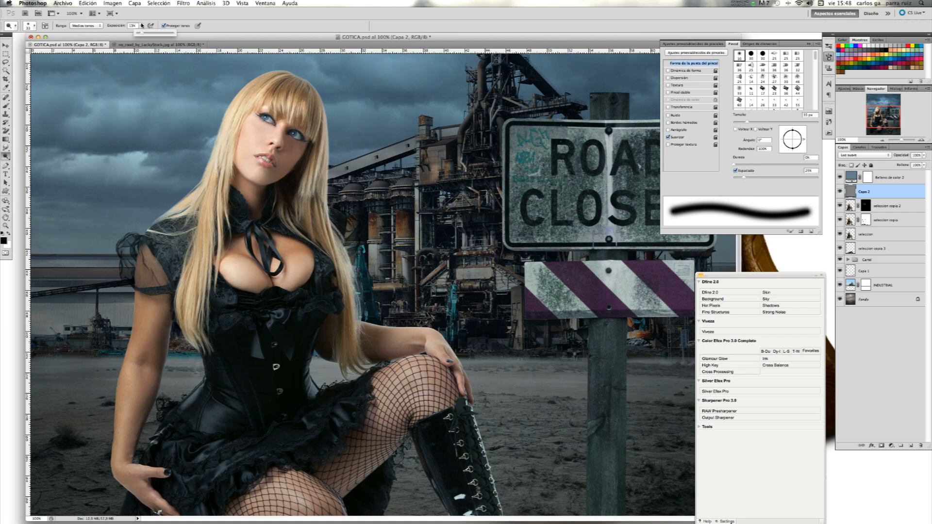
left_click_drag(140, 34, 140, 34)
Dodge the skin along the woman's upper arm, wrist and the forearm resting on her knee
left_click(146, 303)
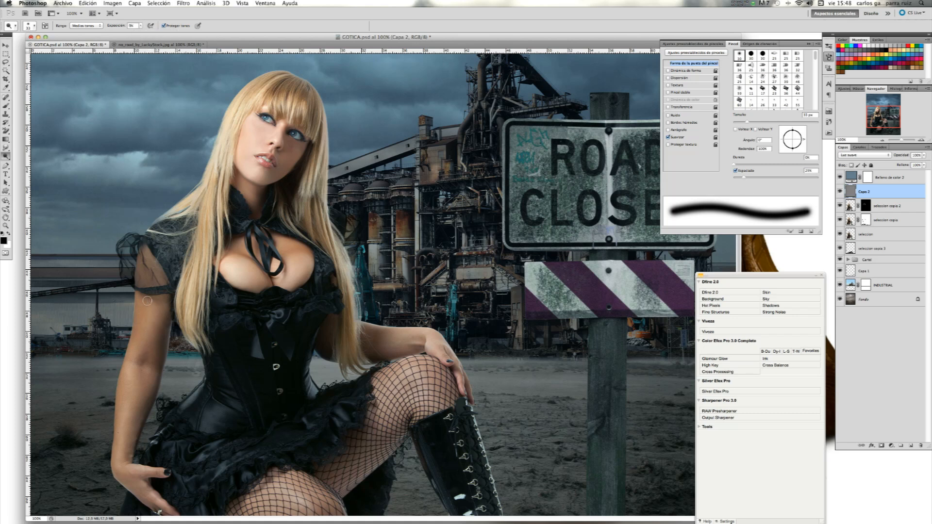
left_click_drag(144, 328, 135, 362)
mouse_move(145, 301)
left_mouse_down()
mouse_move(138, 337)
mouse_move(144, 304)
left_mouse_up()
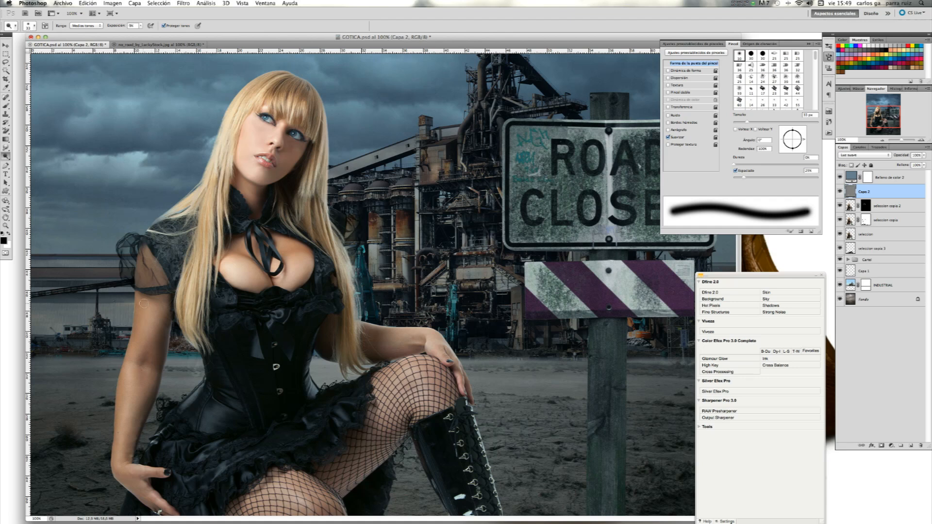
mouse_move(121, 425)
left_mouse_down()
mouse_move(125, 417)
mouse_move(118, 450)
left_mouse_up()
mouse_move(418, 337)
left_mouse_down()
mouse_move(406, 335)
mouse_move(432, 340)
left_mouse_up()
Compare the image with Capa 2 hidden and shown, and dodge the chest with a 55 px brush
left_click(840, 192)
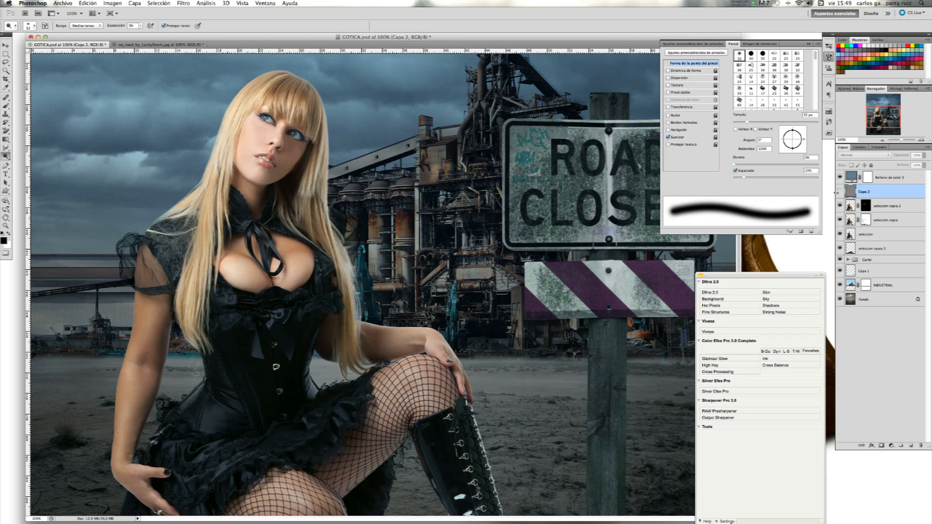
left_click(839, 192)
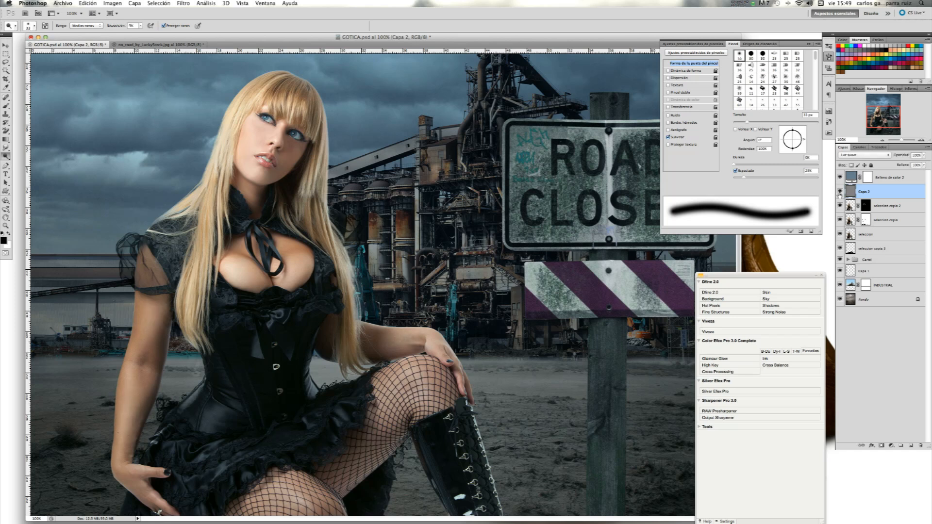
left_click(756, 122)
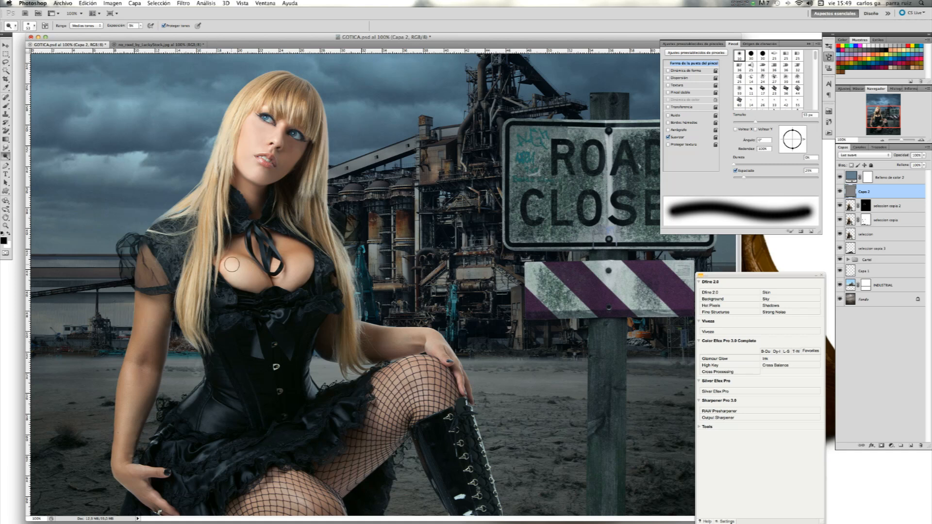
mouse_move(228, 265)
left_mouse_down()
mouse_move(246, 275)
mouse_move(225, 271)
mouse_move(266, 275)
mouse_move(306, 262)
mouse_move(288, 277)
mouse_move(302, 264)
mouse_move(293, 246)
mouse_move(304, 254)
mouse_move(279, 242)
mouse_move(232, 255)
left_mouse_up()
Zoom to 400% on the face and retouch the corner of the mouth and the lower lip with a 7 px brush
left_click(921, 140)
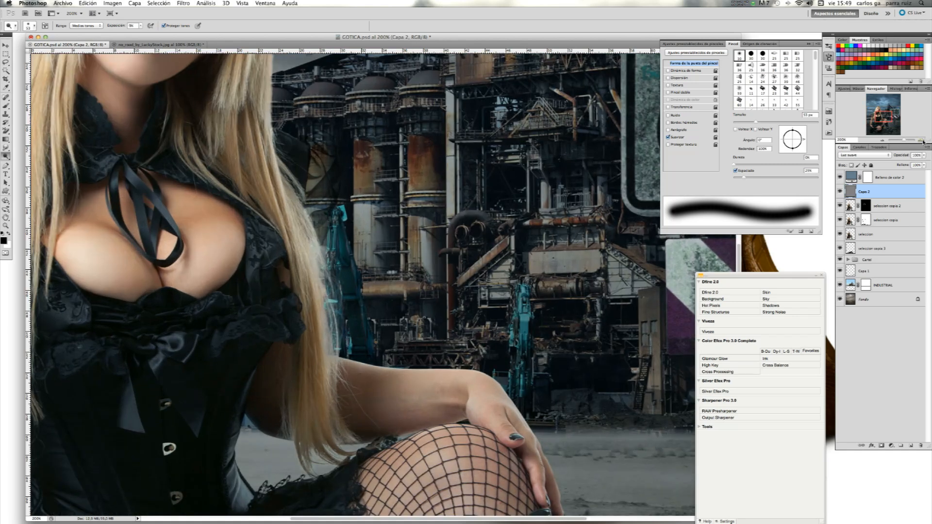
left_click(922, 140)
mouse_move(883, 117)
left_mouse_down()
mouse_move(876, 110)
mouse_move(883, 127)
left_mouse_up()
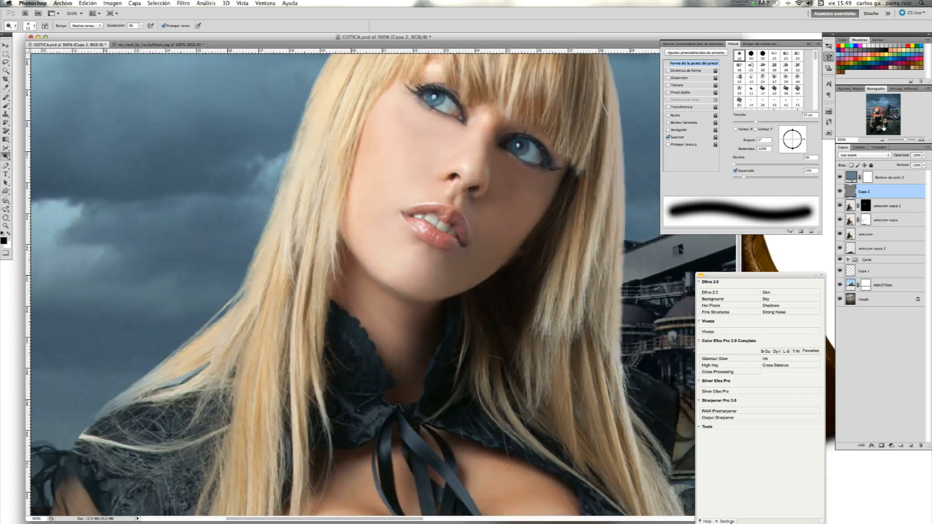
left_click(920, 140)
left_click(921, 139)
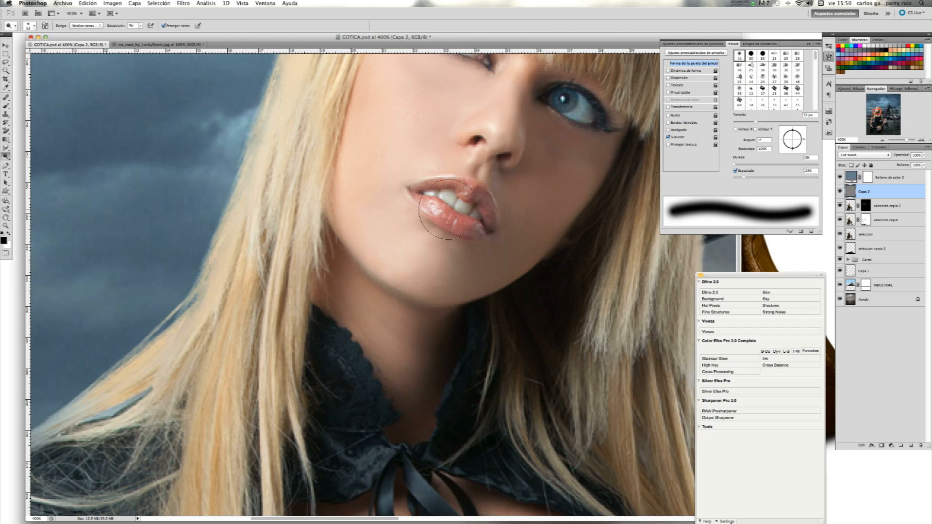
left_click(738, 123)
left_click_drag(738, 124, 736, 124)
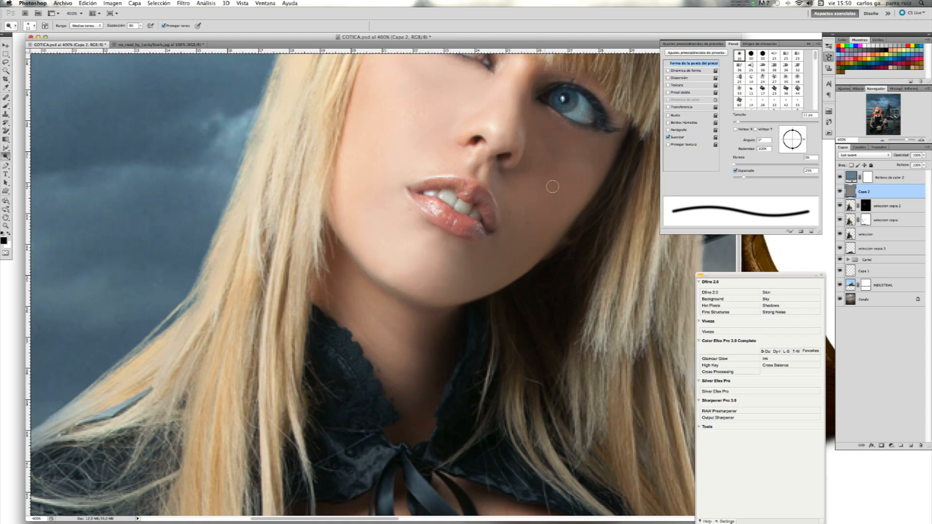
left_click_drag(738, 124, 736, 124)
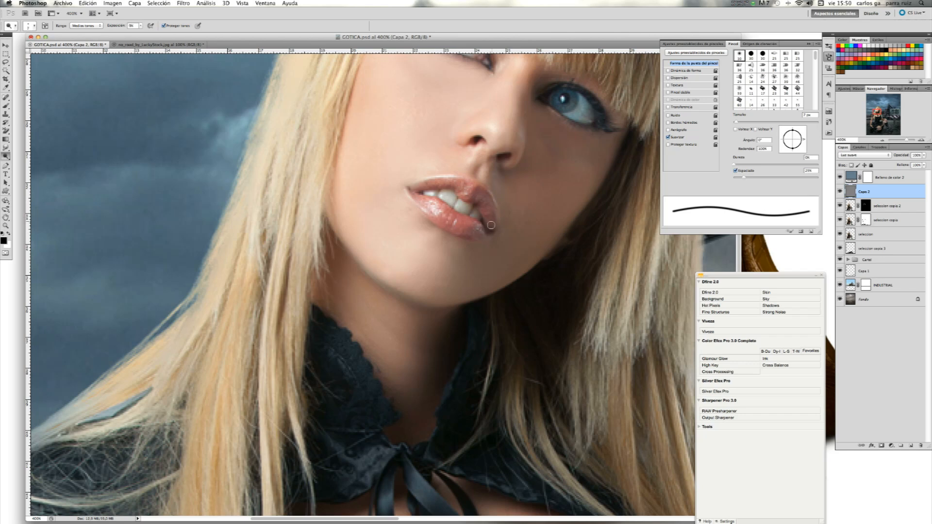
mouse_move(490, 215)
left_mouse_down()
mouse_move(484, 222)
mouse_move(478, 210)
left_mouse_up()
mouse_move(445, 214)
left_mouse_down()
mouse_move(463, 224)
mouse_move(440, 209)
mouse_move(464, 223)
mouse_move(439, 209)
mouse_move(462, 223)
mouse_move(442, 218)
mouse_move(427, 194)
mouse_move(458, 215)
left_mouse_up()
Compare the lips with Capa 2 hidden and shown, and strengthen the highlight on the lower lip
left_click(839, 193)
left_click(840, 193)
left_click(840, 193)
left_click(839, 192)
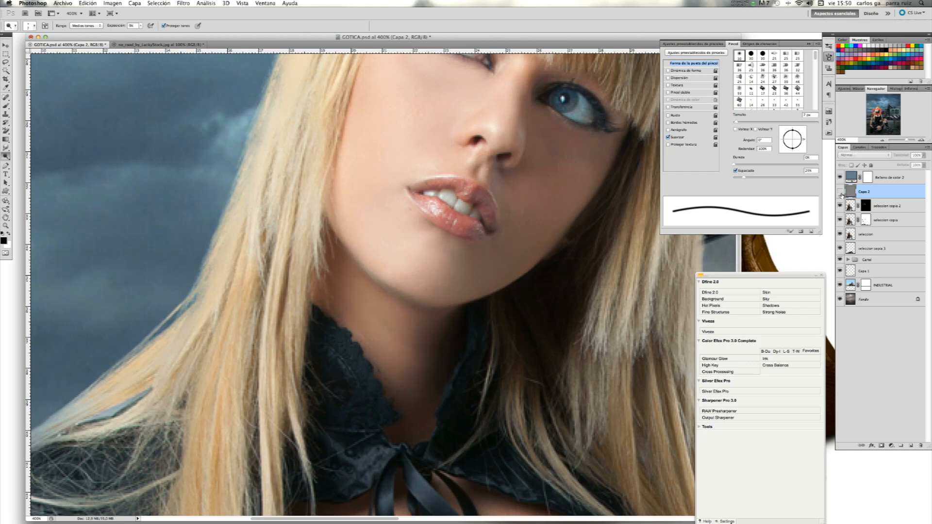
left_click(839, 193)
left_click_drag(444, 214, 465, 222)
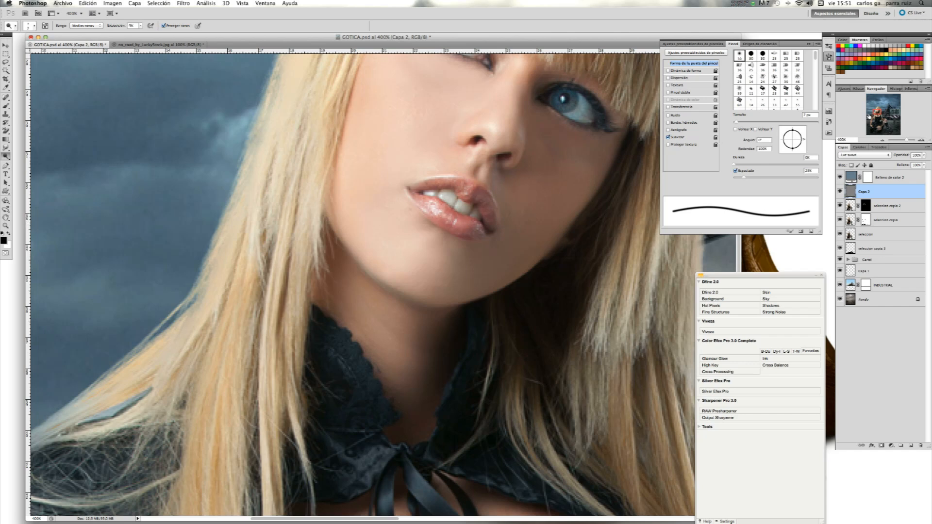
Dodge the irises of both eyes and compare the face with Capa 2 hidden and shown
left_click_drag(877, 114, 877, 112)
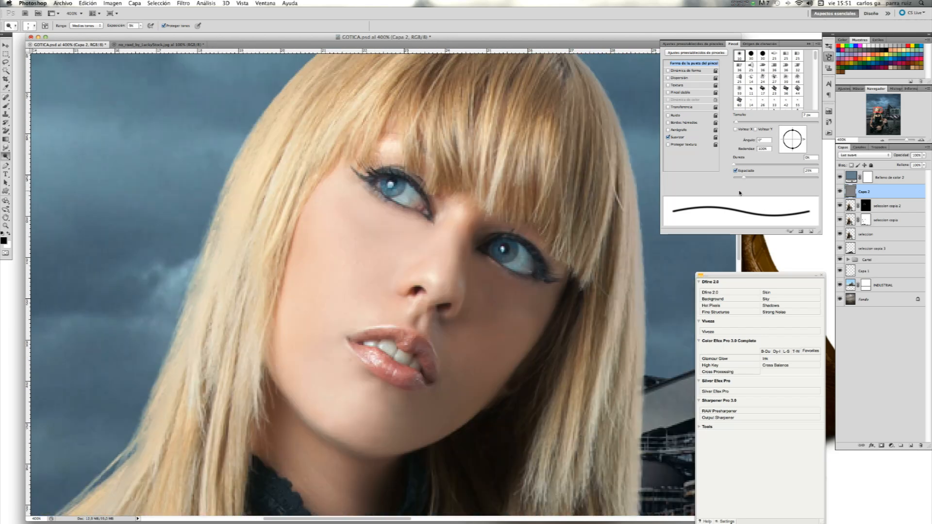
mouse_move(402, 186)
left_mouse_down()
mouse_move(383, 187)
mouse_move(400, 185)
left_mouse_up()
mouse_move(513, 249)
left_mouse_down()
mouse_move(499, 250)
mouse_move(512, 245)
mouse_move(509, 257)
left_mouse_up()
left_click(839, 191)
left_click(839, 192)
Set the brush size to 3 px and compare the facial retouching with Capa 2 hidden and shown
left_click(811, 115)
type("3")
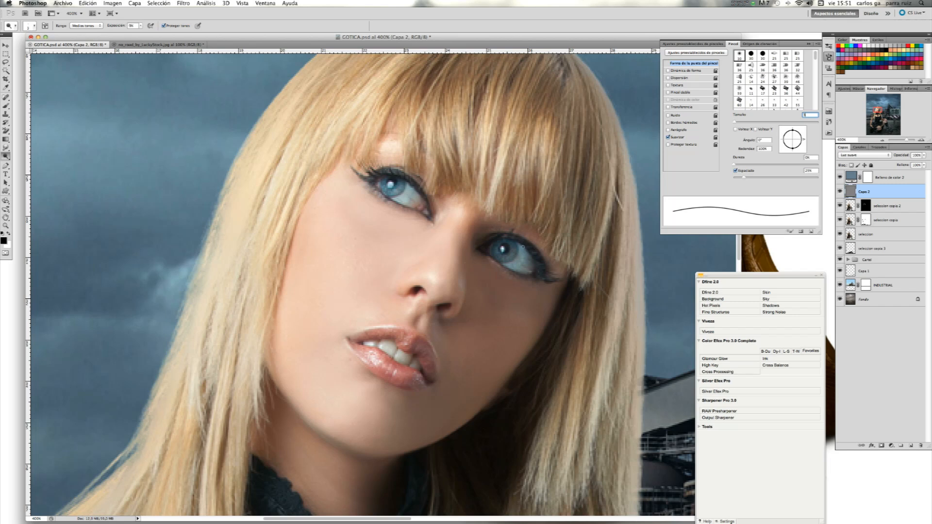
key("Return")
left_click(841, 193)
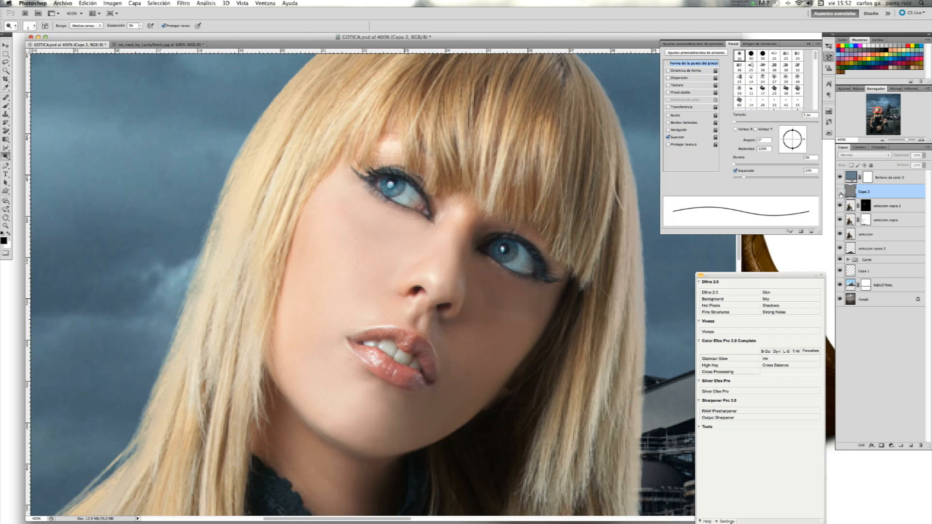
left_click(840, 193)
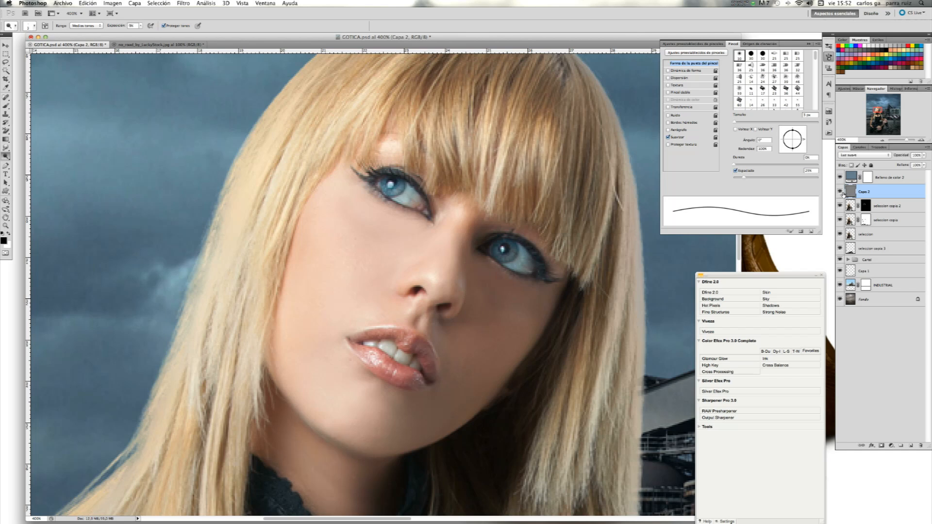
left_click(841, 192)
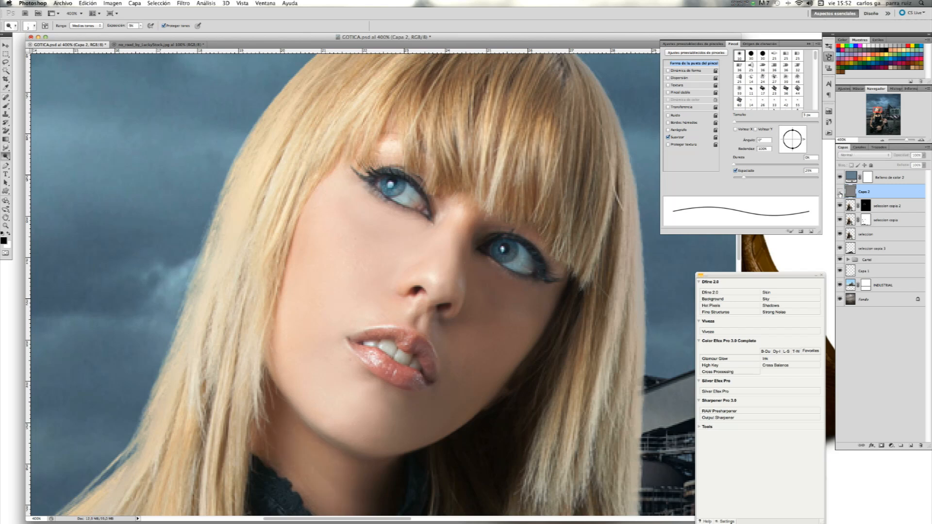
left_click(840, 192)
left_click(841, 192)
left_click(840, 192)
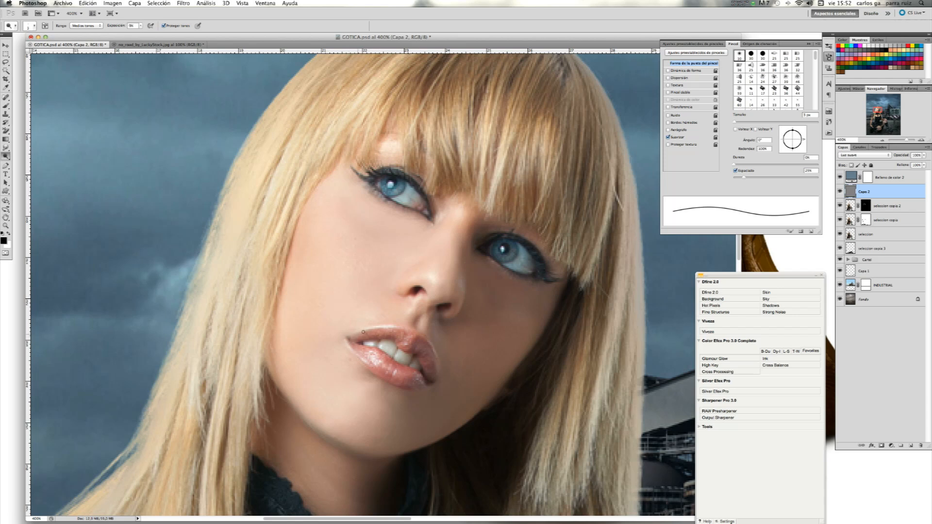
Retouch the contours of the upper and lower lips with fine 3 px strokes
left_click_drag(371, 330, 416, 336)
left_click_drag(382, 377, 402, 381)
left_click_drag(432, 354, 420, 343)
Hide every layer below Capa 2 to examine the dodge and burn strokes across the whole canvas, and show the layers again
left_click_drag(840, 206, 840, 299)
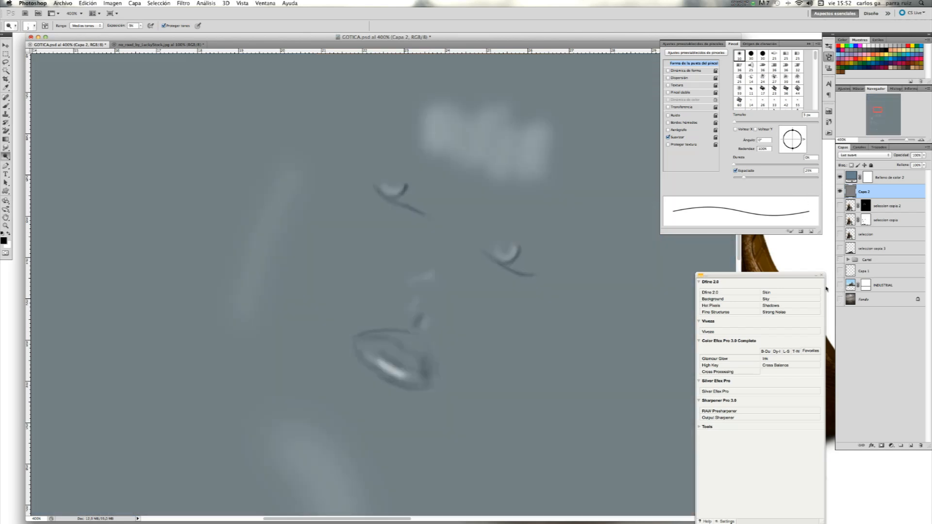
key("super+0")
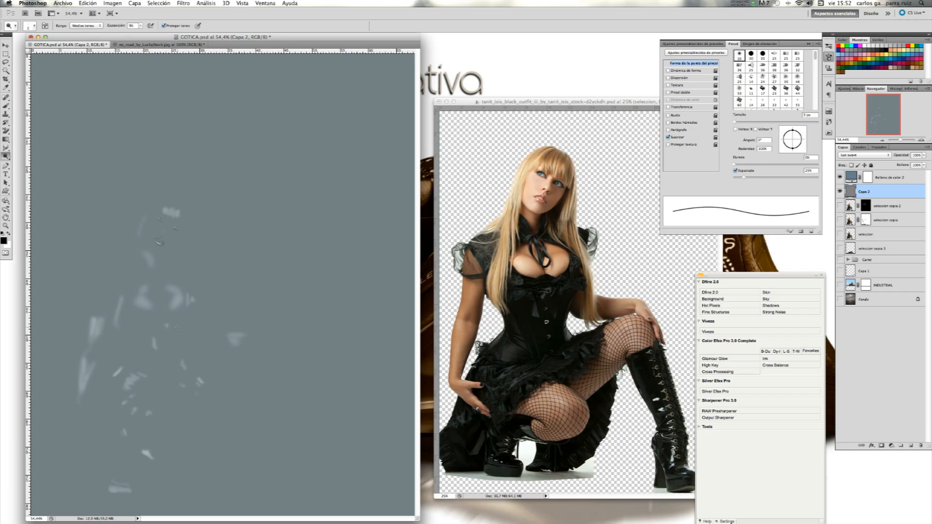
left_click(839, 206)
left_click_drag(839, 214, 839, 300)
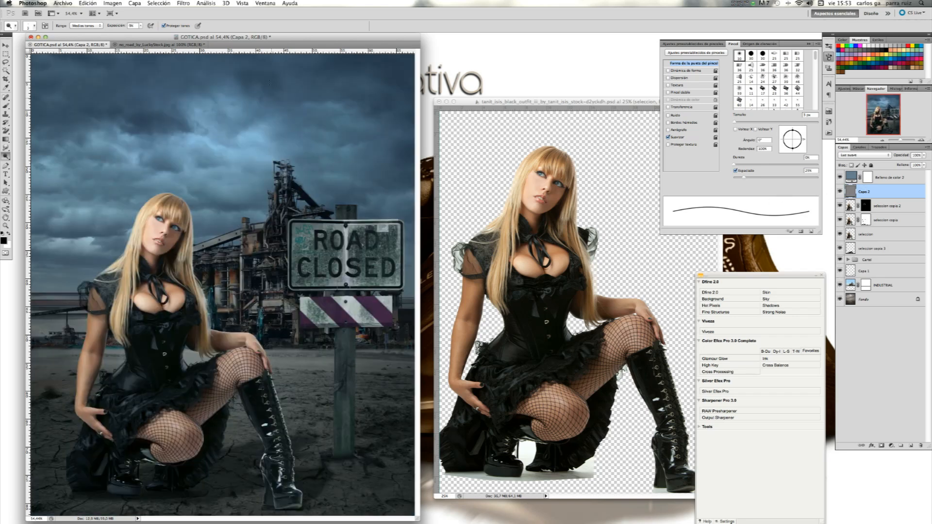
Enlarge the view of the woman's dress to 200% and increase the brush size for the fabric
left_click(242, 2)
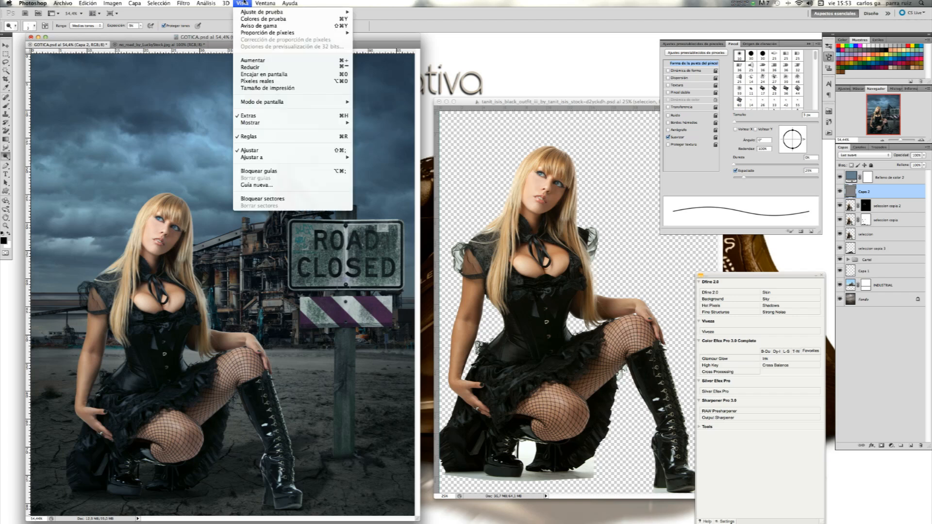
left_click(280, 81)
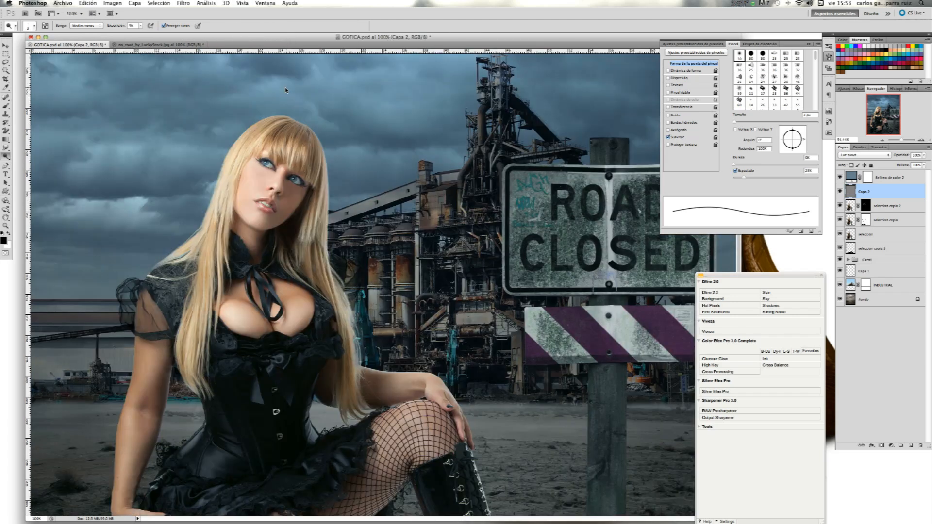
left_click(921, 140)
left_click(882, 117)
left_click_drag(882, 117, 879, 125)
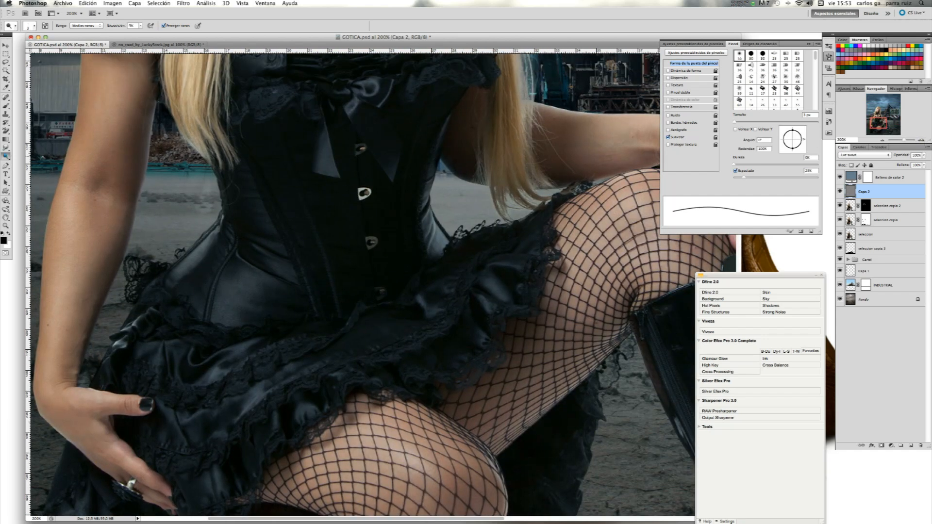
left_click_drag(735, 122, 739, 124)
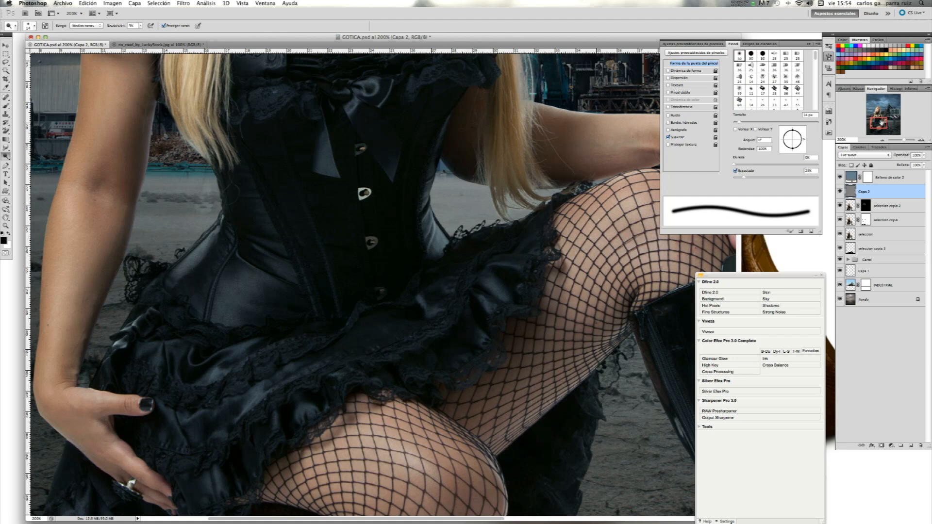
Set the brush size to 28 px and inspect the skirt hem, boots and corset at 200%
scroll(76, 480, "down", 5)
scroll(76, 480, "left", 2)
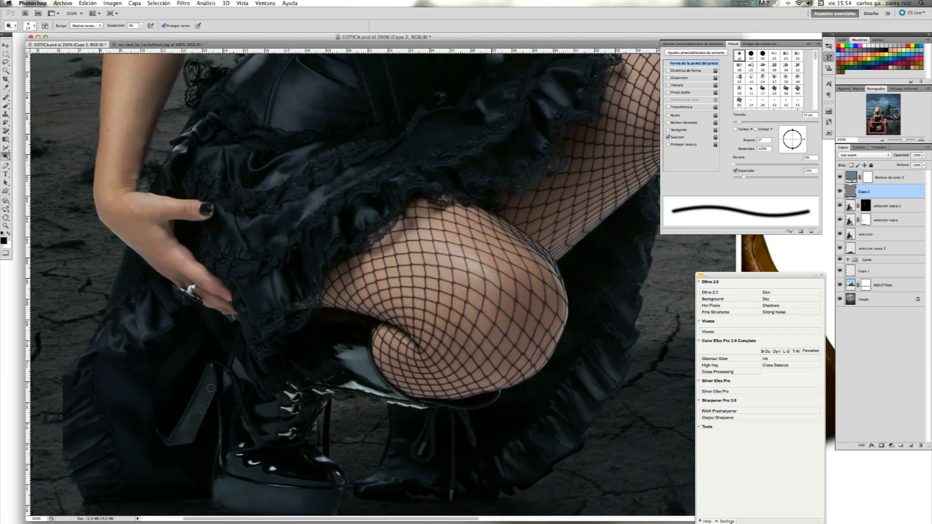
left_click_drag(108, 415, 198, 338)
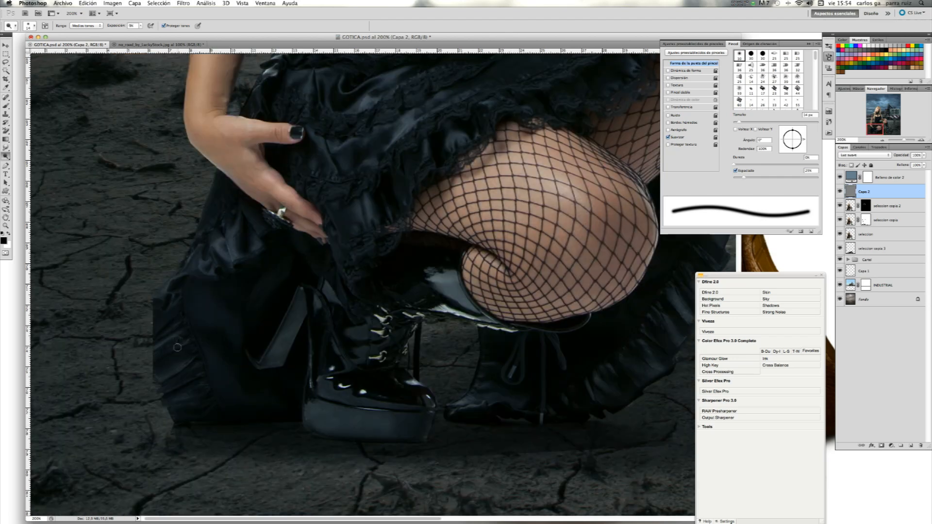
key("bracketright")
key("bracketright")
key("bracketright")
key("bracketright")
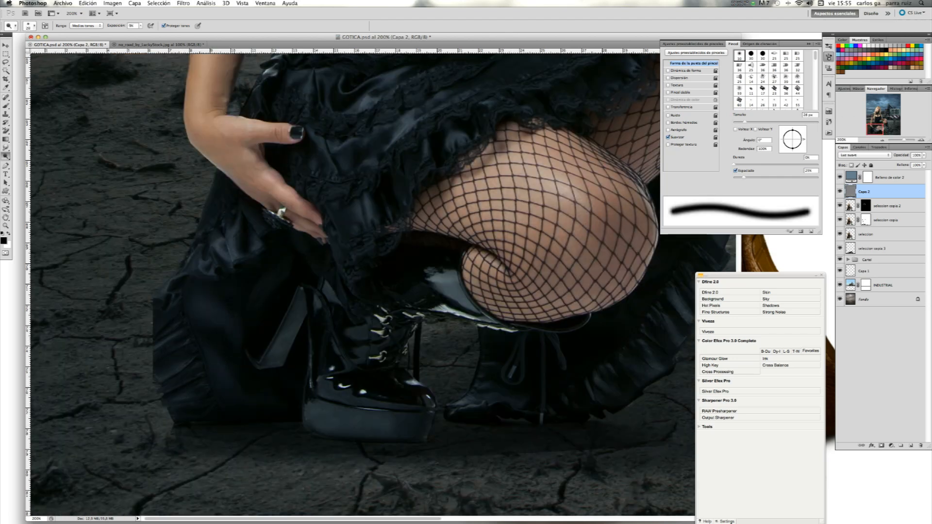
scroll(272, 220, "up", 5)
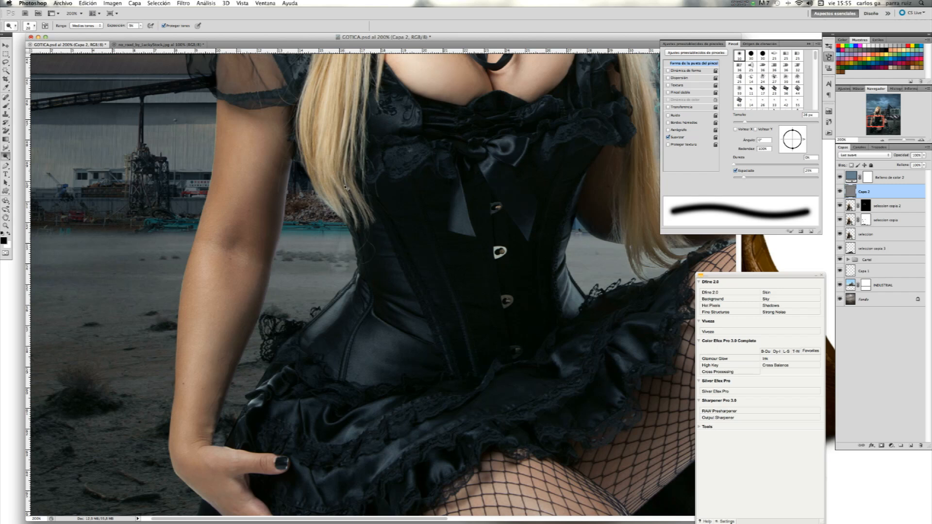
Isolate the Capa 2 strokes by hiding the layers beneath it, and restore those layers to view the whole composition
key("super+0")
left_click_drag(840, 206, 839, 296)
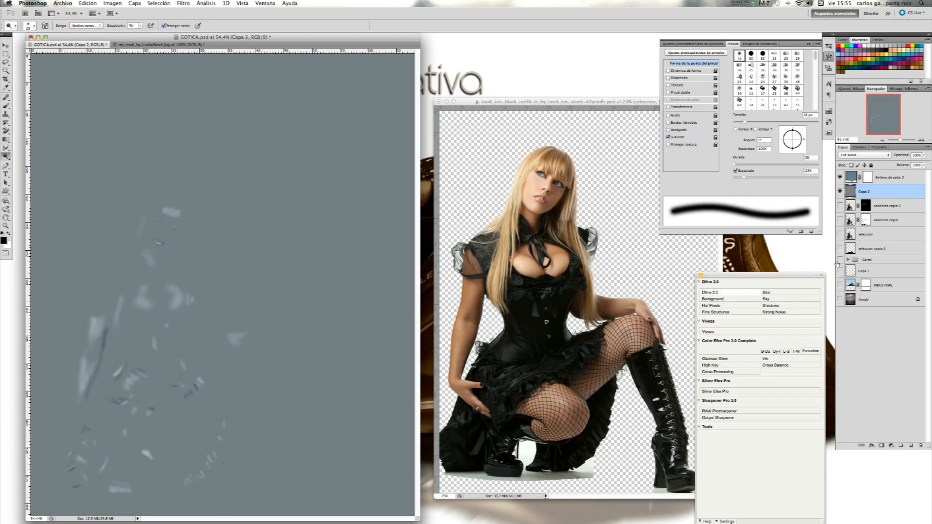
left_click_drag(840, 208, 839, 261)
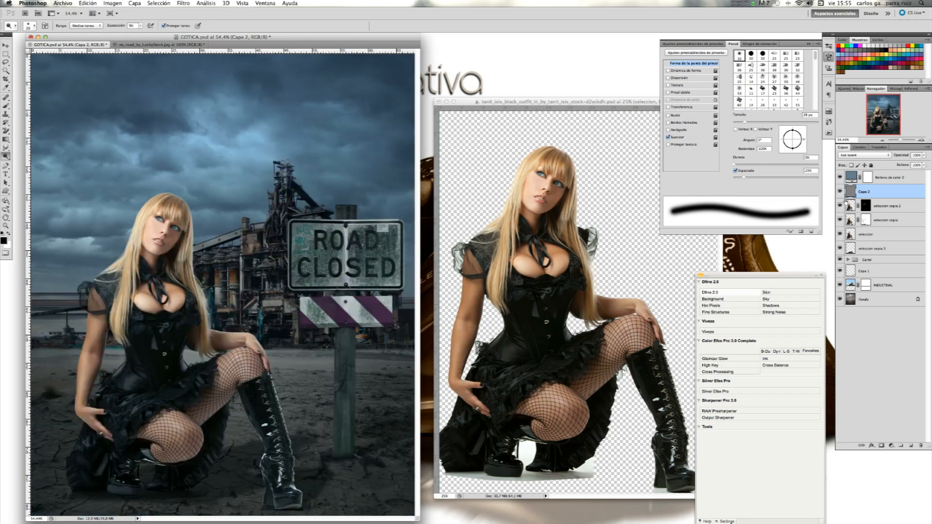
Compare the whole photomontage several times with the dodge and burn layer Capa 2 hidden and shown
left_click(840, 192)
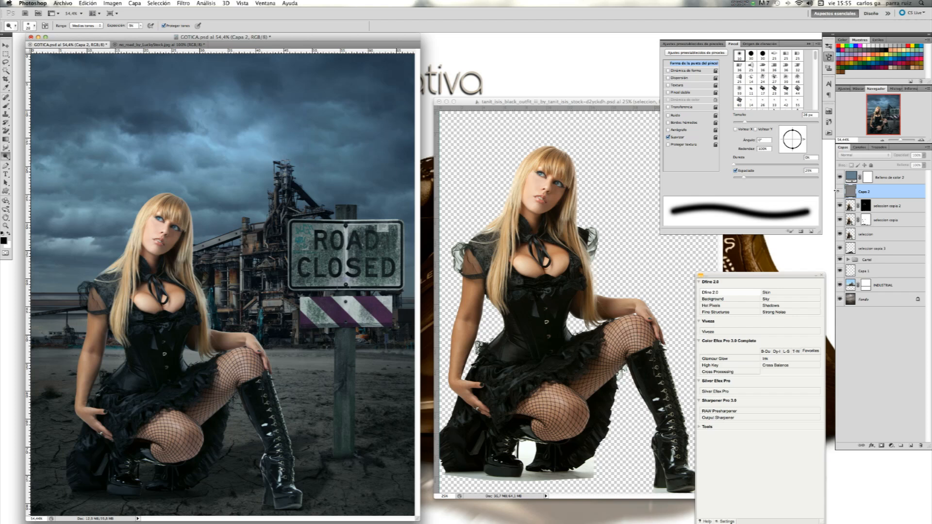
left_click(840, 192)
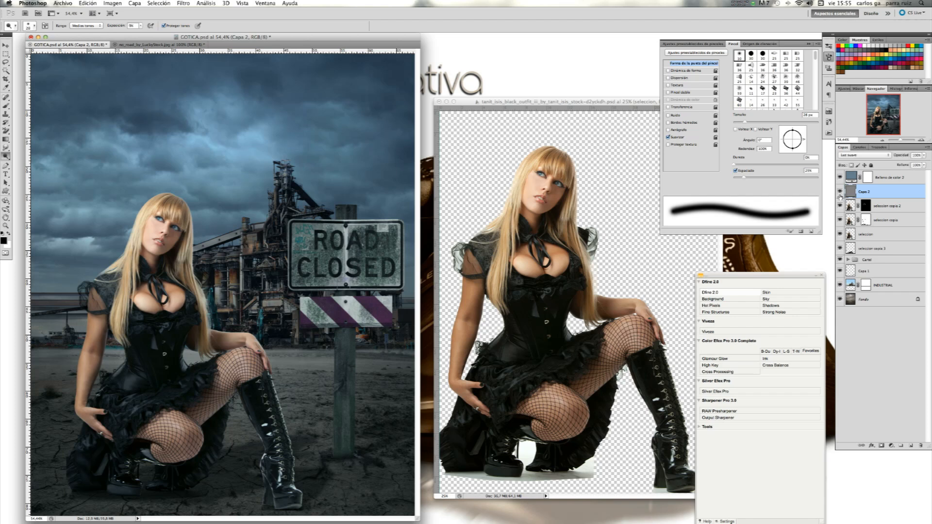
left_click(840, 193)
left_click(840, 193)
left_click(841, 194)
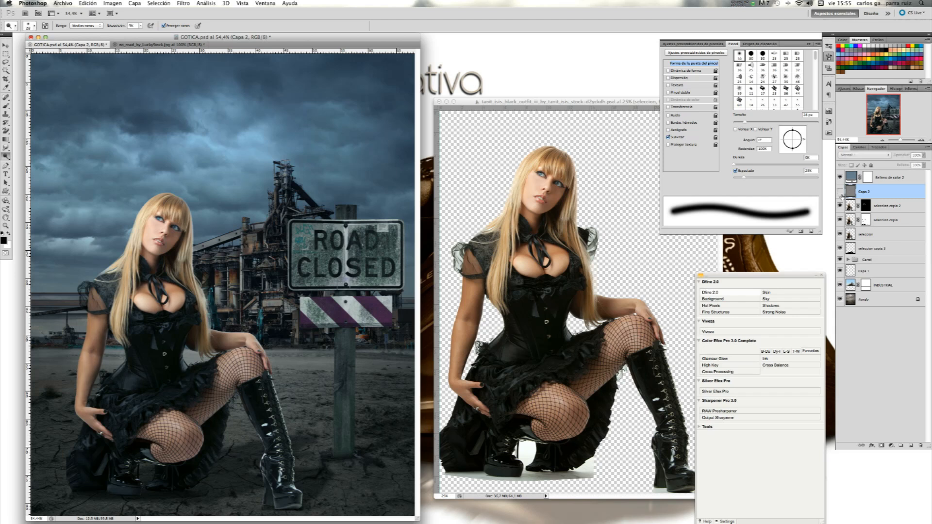
left_click(840, 193)
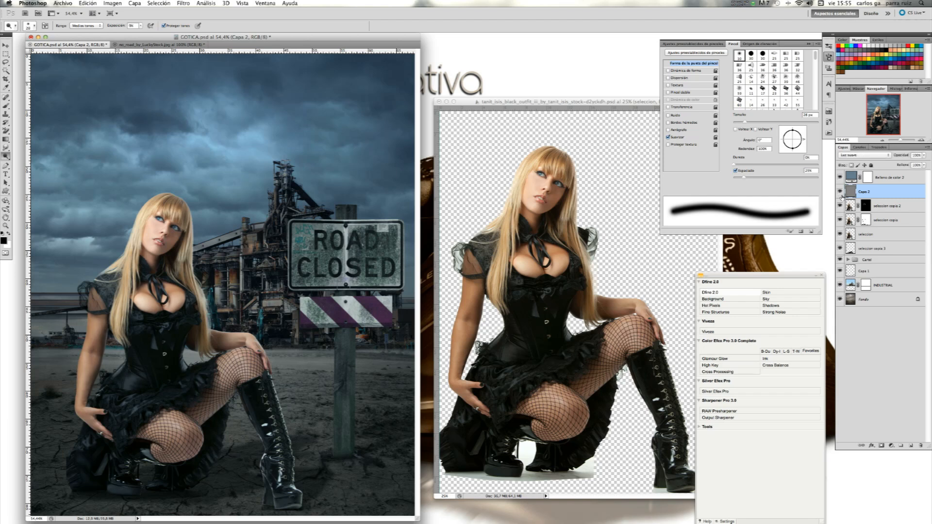
left_click(840, 193)
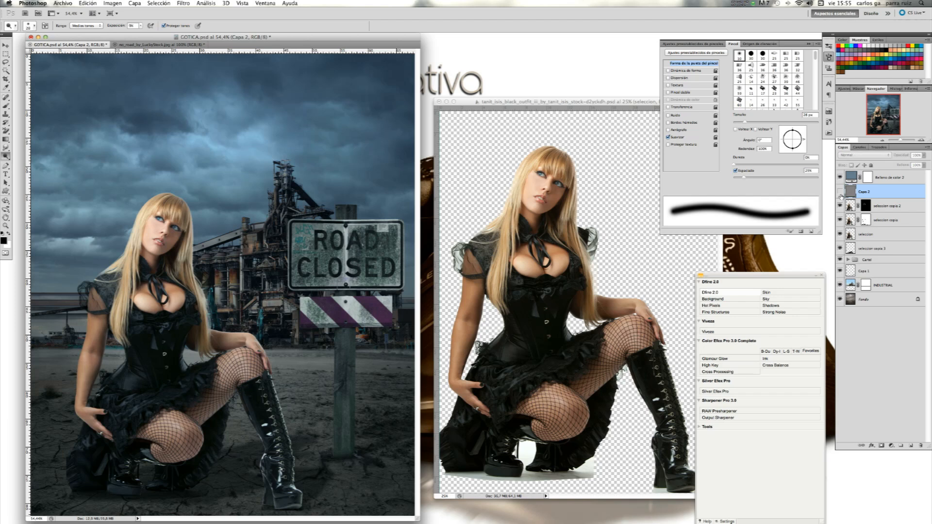
left_click(841, 193)
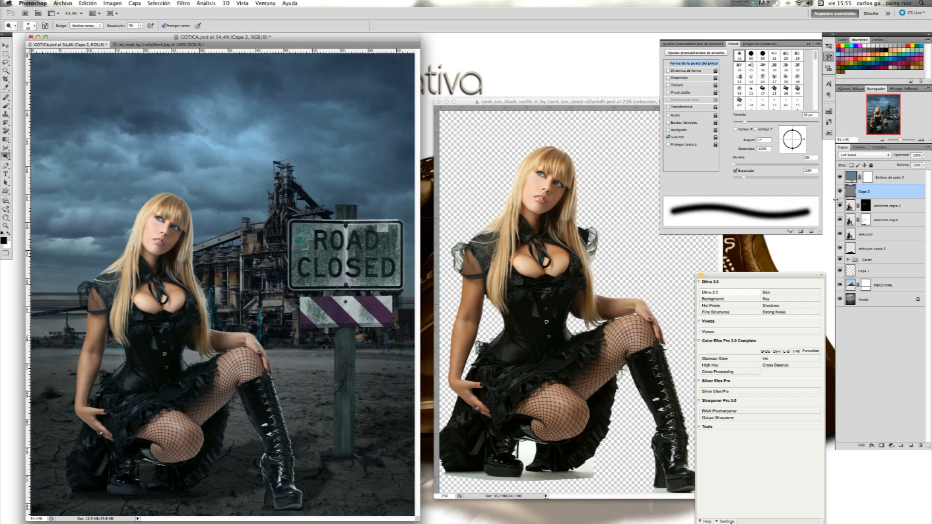
left_click(840, 192)
left_click(840, 192)
left_click(619, 65)
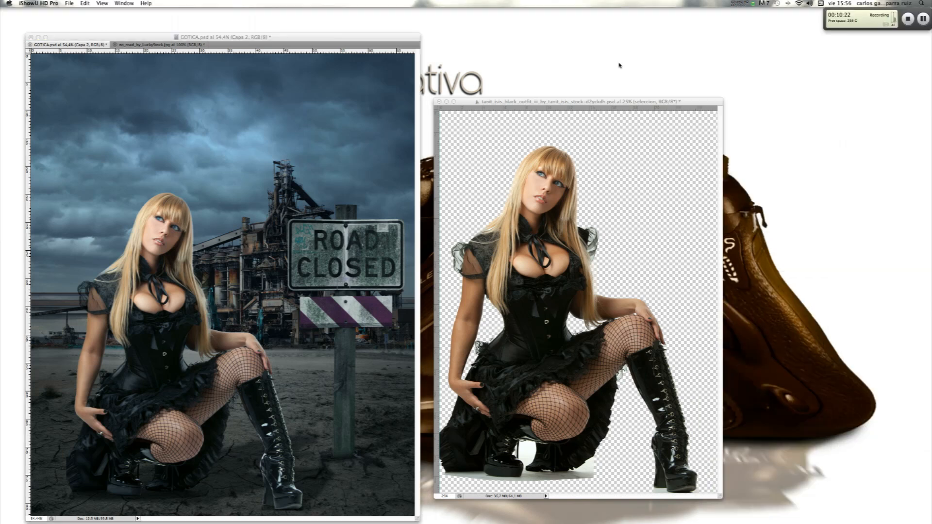
left_click(906, 19)
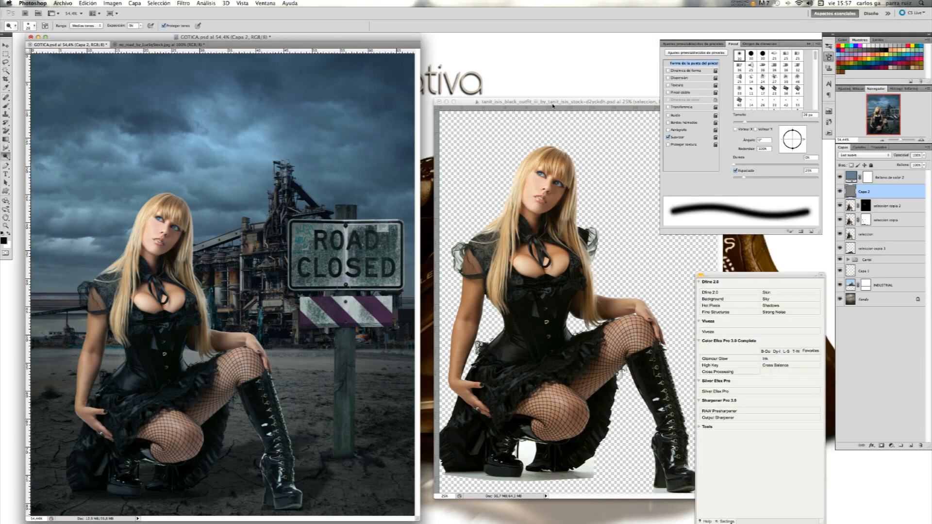
Close the woman's cutout document and no_road_by_LuckyStock.jpg without saving, keeping only GOTICA.psd open
left_click(439, 102)
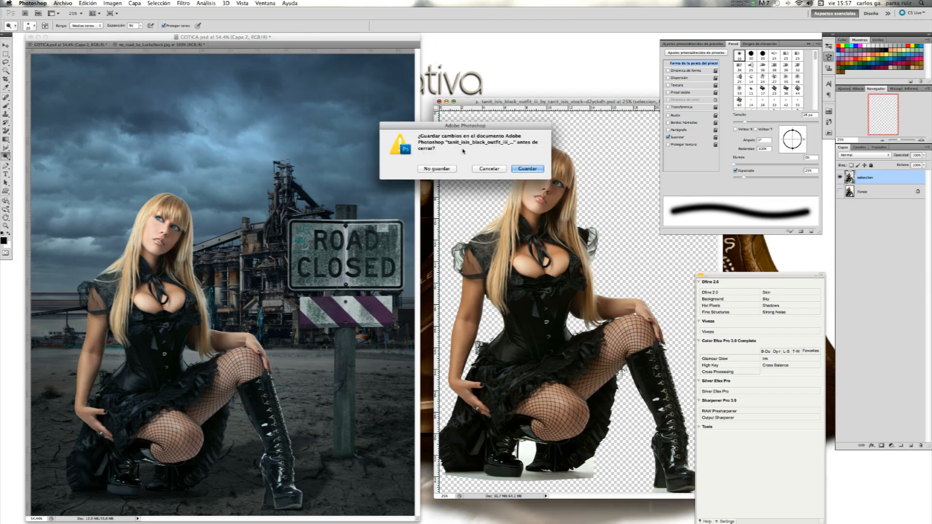
left_click(442, 170)
left_click(185, 45)
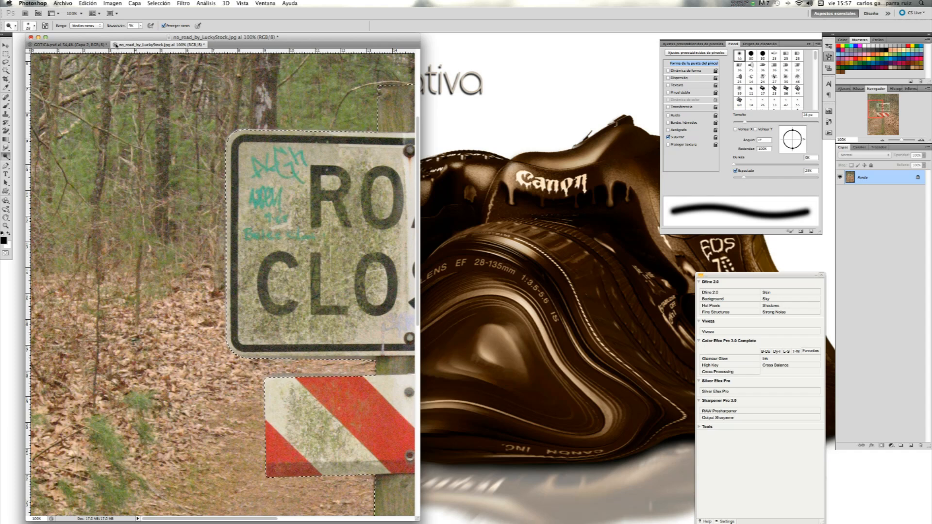
key("super+w")
key("super+d")
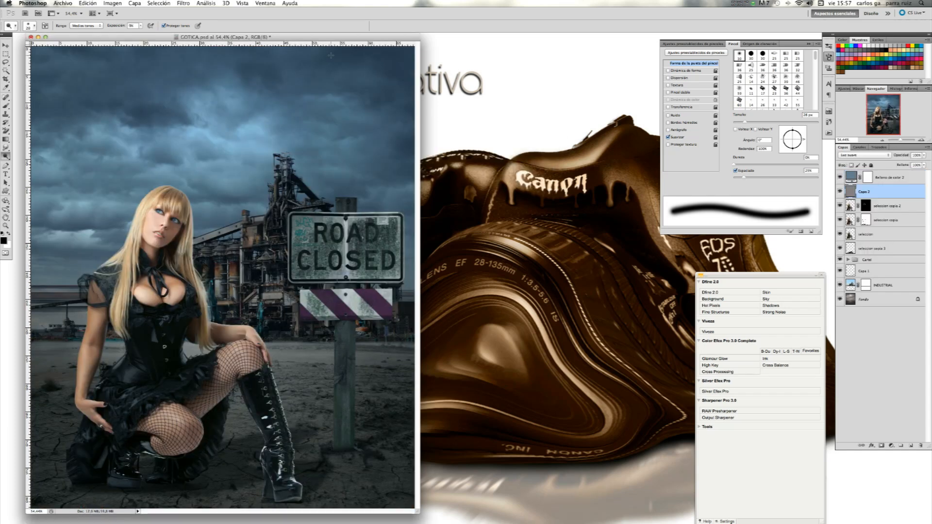
left_click_drag(337, 40, 339, 34)
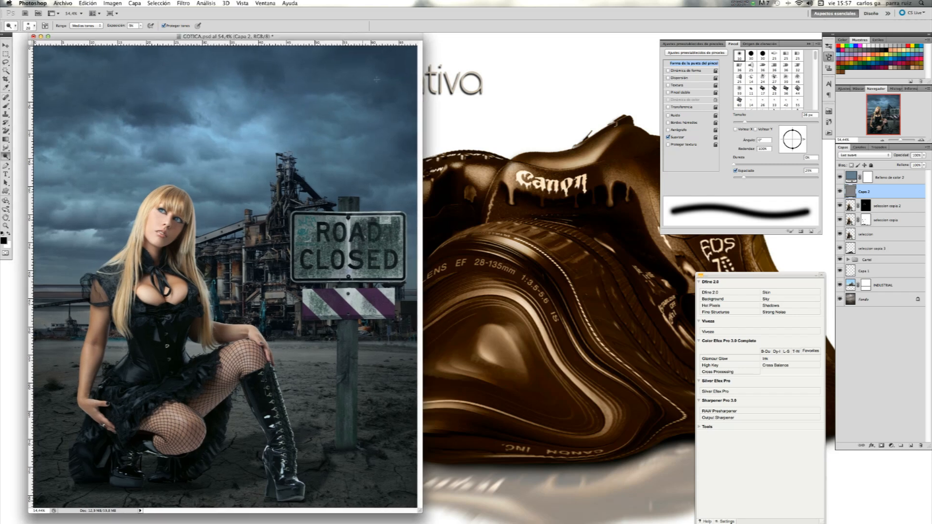
Add a Photo Filter adjustment layer with the default name directly above Relleno de color 2
left_click(895, 177)
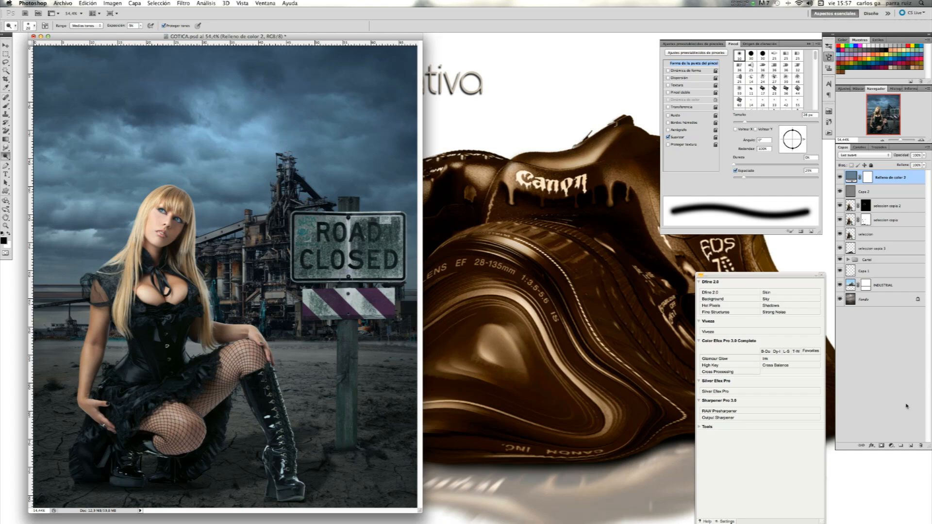
left_click(891, 445)
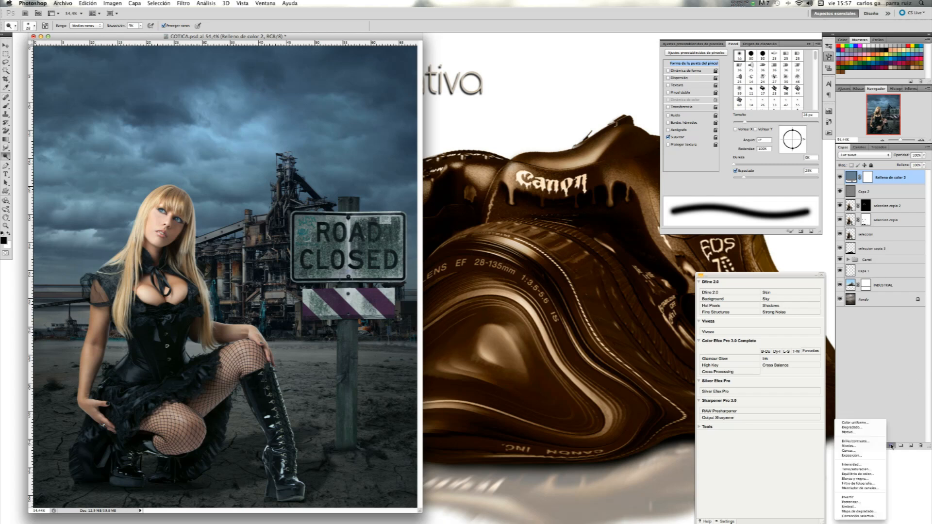
left_click(132, 4)
left_click(134, 3)
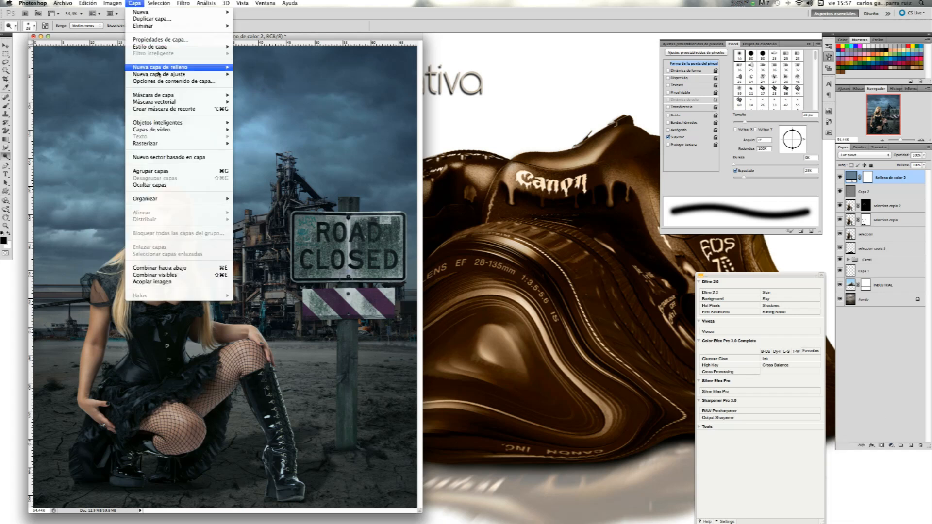
mouse_move(159, 74)
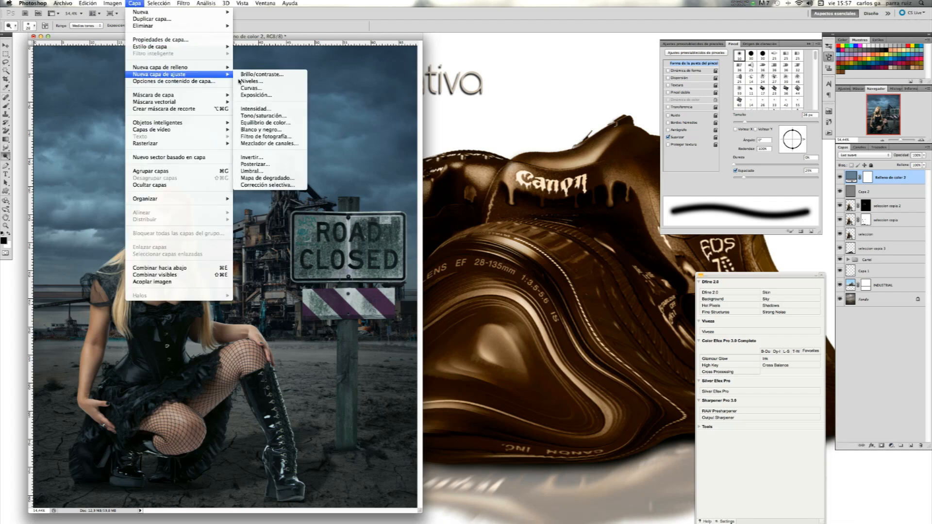
left_click(290, 138)
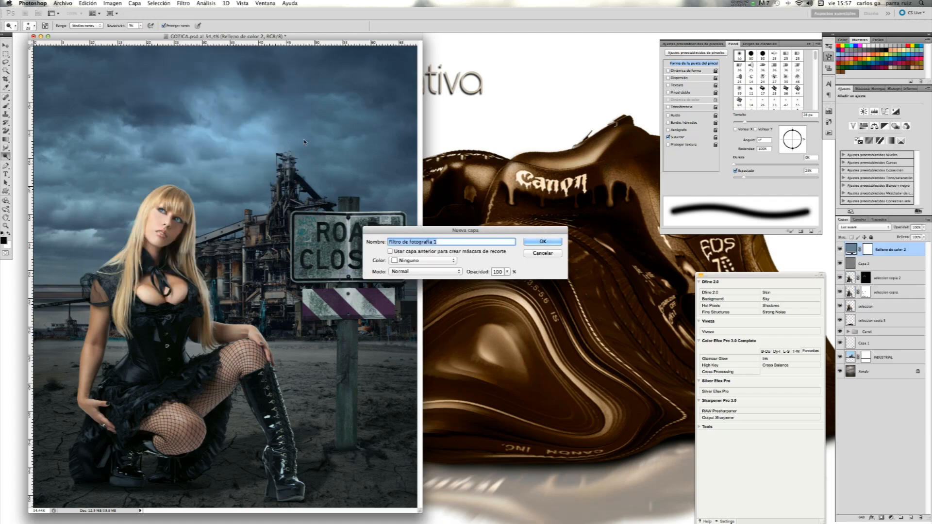
left_click(559, 241)
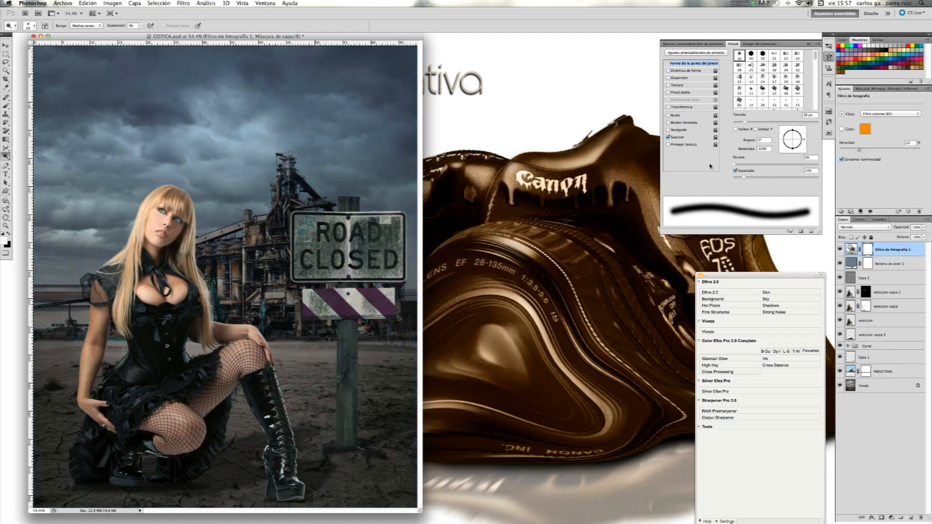
Set the photo filter to Filtro frío (80) and lower the adjustment layer's opacity
left_click(887, 114)
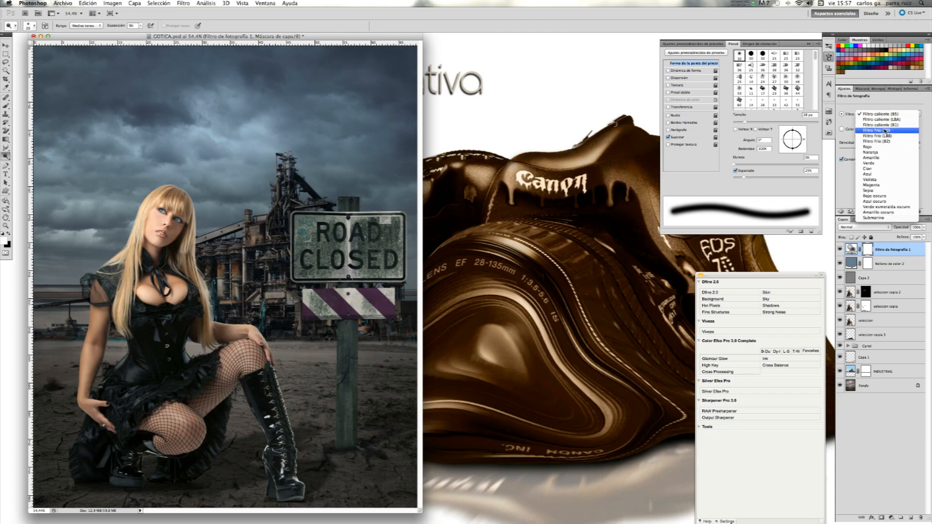
left_click(884, 130)
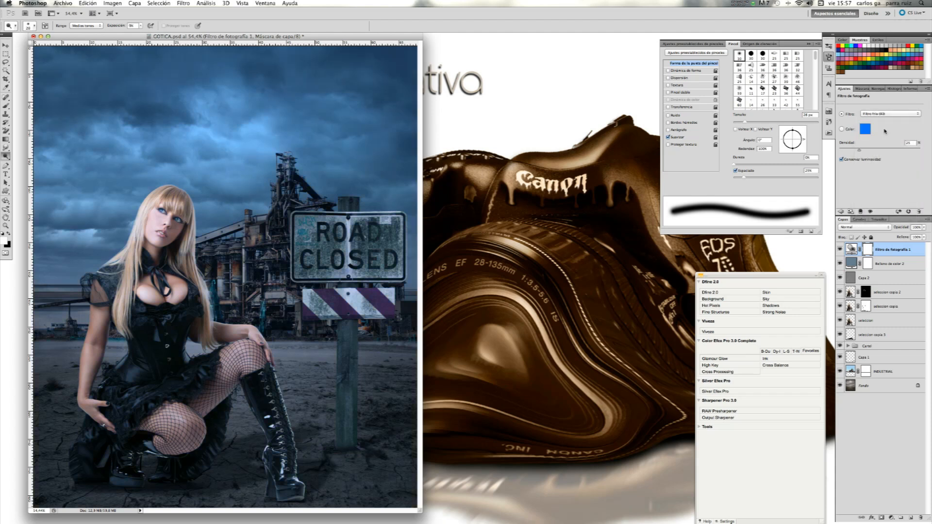
left_click(922, 228)
left_click_drag(903, 237, 901, 236)
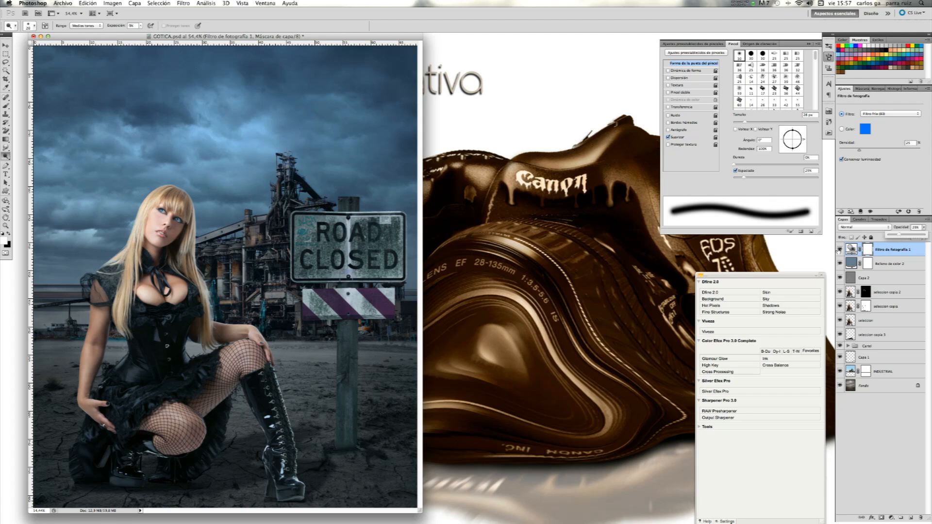
Compare the composition with the photo filter adjustment layer hidden and shown
left_click(839, 250)
left_click(839, 249)
left_click(838, 249)
left_click(838, 249)
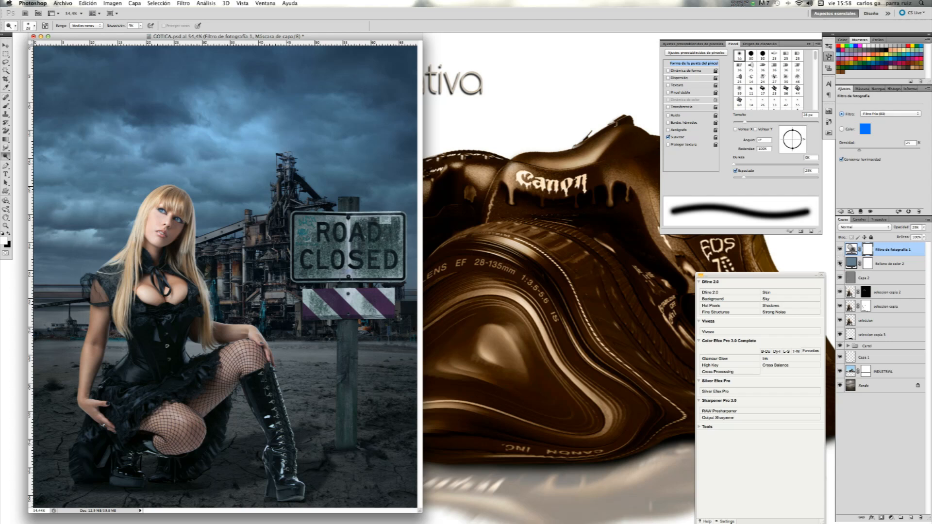
Hide all layers of GOTICA.psd and show only the masked layer seleccion copia
key("super+Tab")
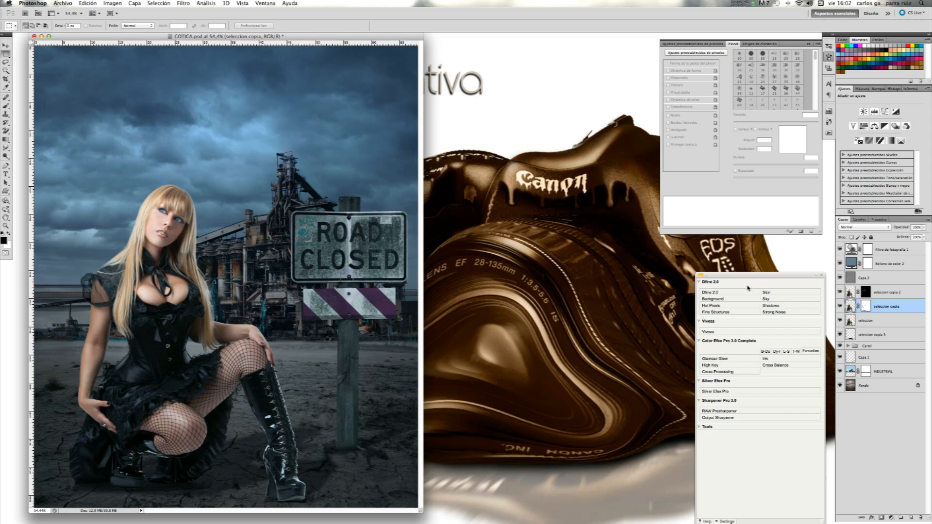
left_click(839, 251)
left_click_drag(840, 254, 839, 385)
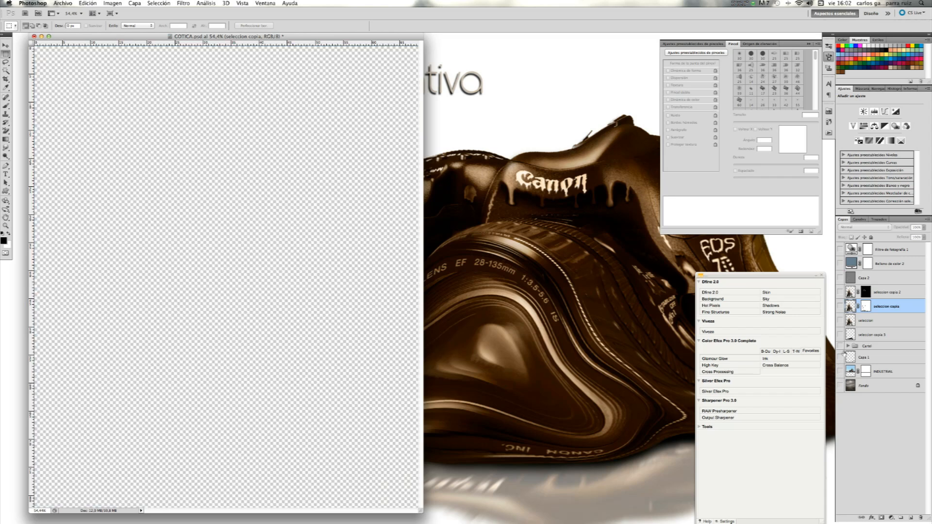
left_click(840, 306)
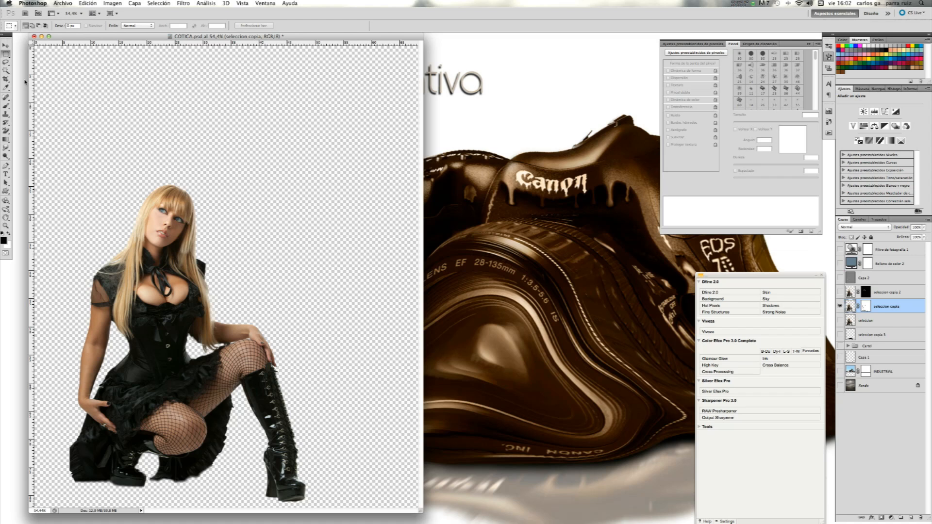
Push the black skirt's outer lower edge outward with Liquify inside a rectangular selection, deselect and show all layers again
left_click_drag(8, 55, 35, 55)
left_click_drag(45, 429, 94, 493)
left_click(183, 3)
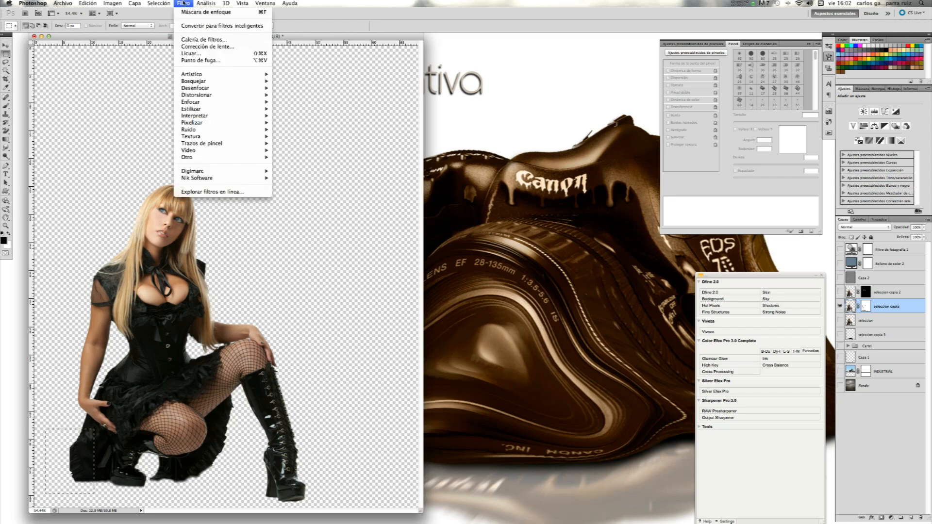
left_click(206, 54)
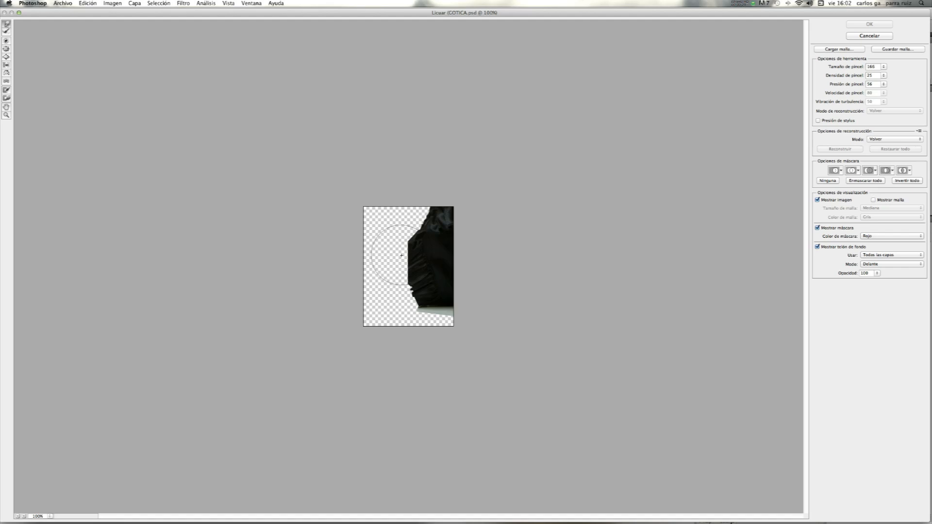
mouse_move(401, 255)
left_mouse_down()
mouse_move(396, 246)
mouse_move(391, 253)
left_mouse_up()
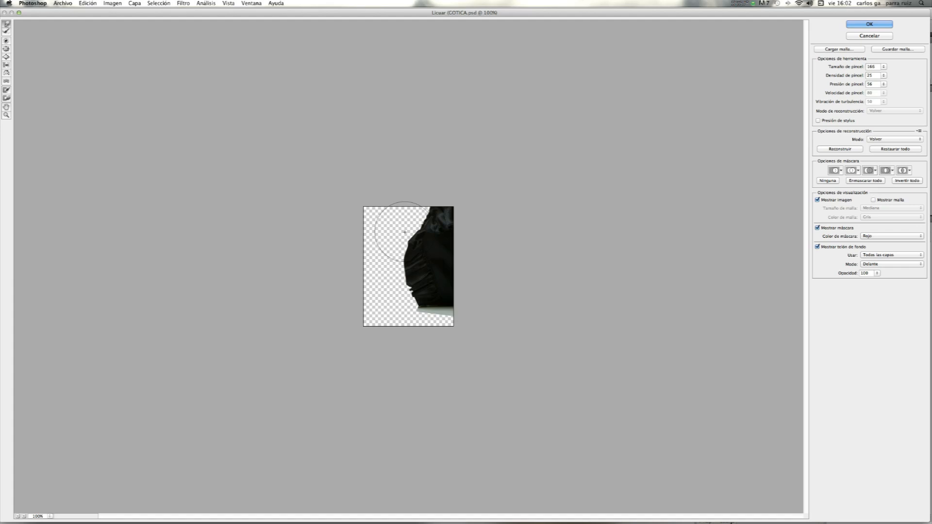
left_click_drag(406, 257, 396, 257)
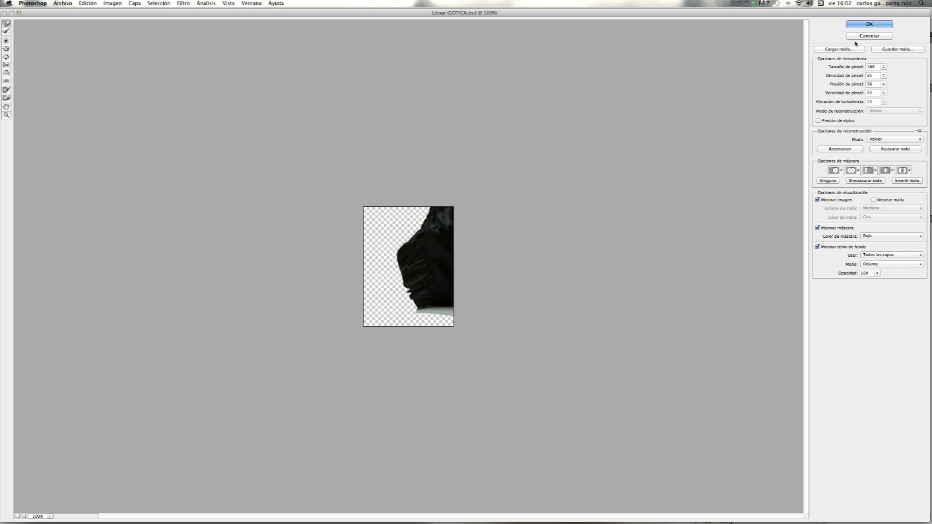
left_click(868, 24)
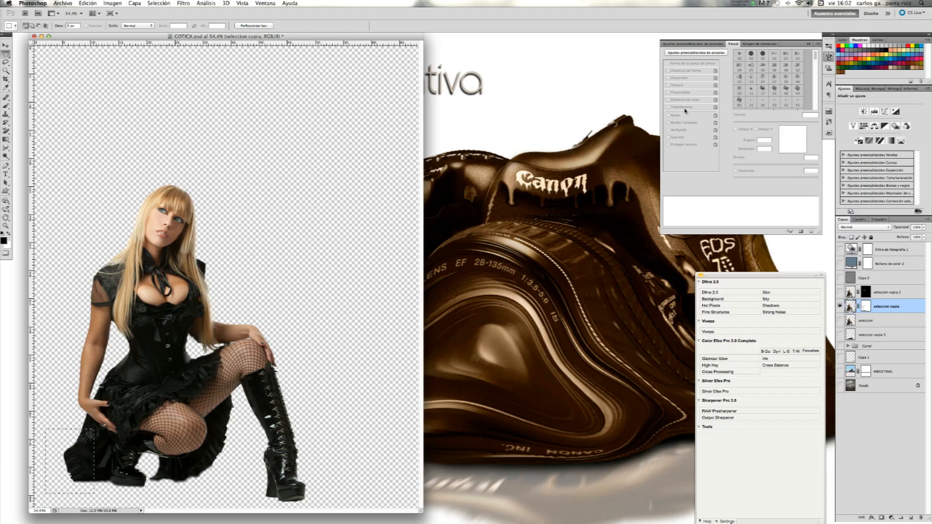
key("super+d")
left_click_drag(840, 250, 830, 406)
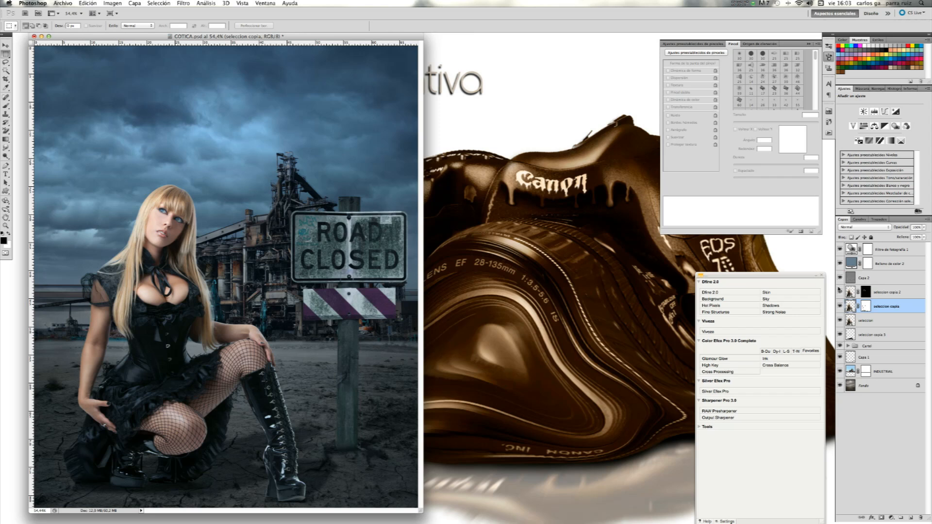
Group Capa 2, seleccion copia 2, seleccion copia, seleccion and seleccion copia 3, and name the group Modelo
left_click(892, 278, "super")
left_click(898, 293, "super")
left_click(900, 324, "super")
left_click(897, 336, "super")
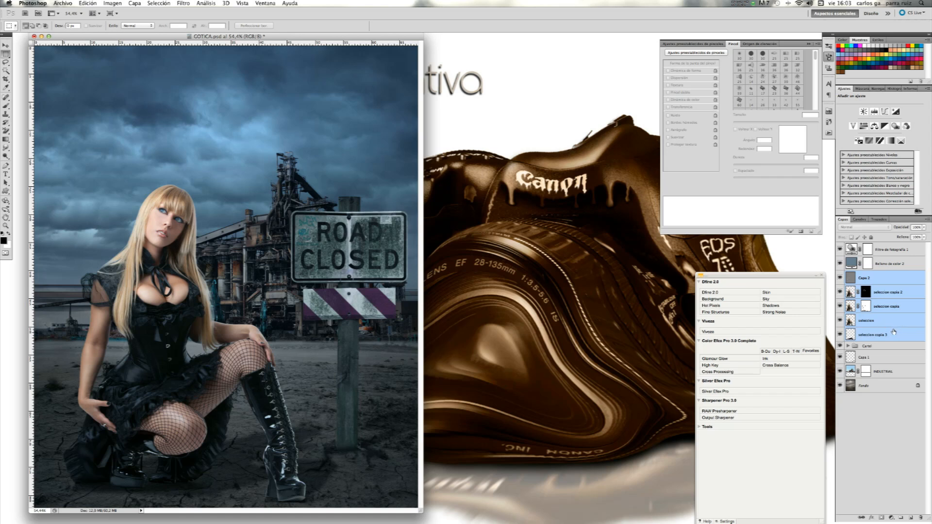
left_click_drag(895, 334, 901, 517)
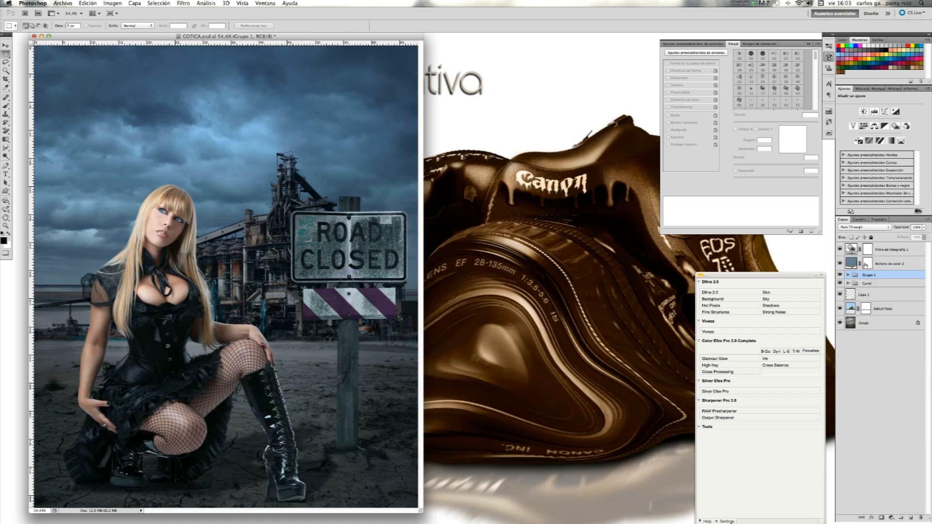
double_click(868, 276)
type("M")
key("Return")
Compare the composition with the Modelo group hidden and shown
left_click(840, 275)
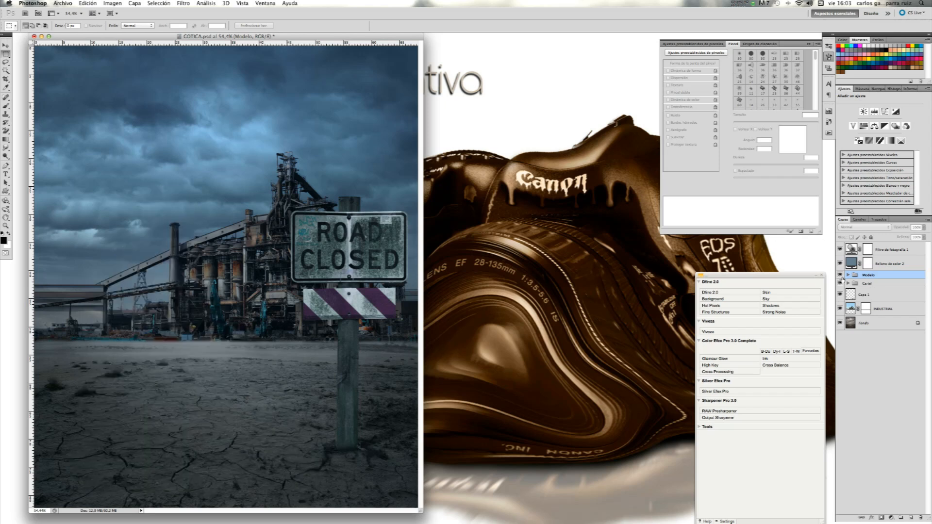
left_click(840, 275)
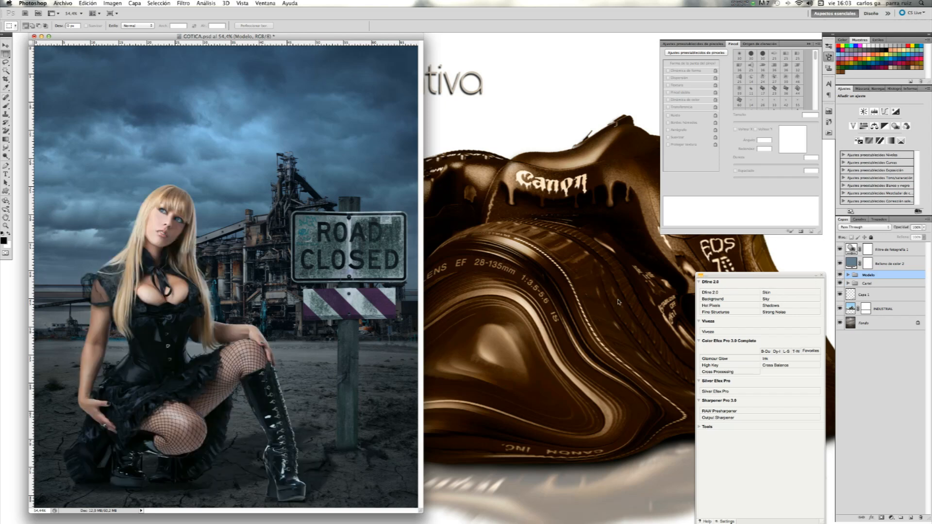
left_click(839, 249)
key("super+Tab")
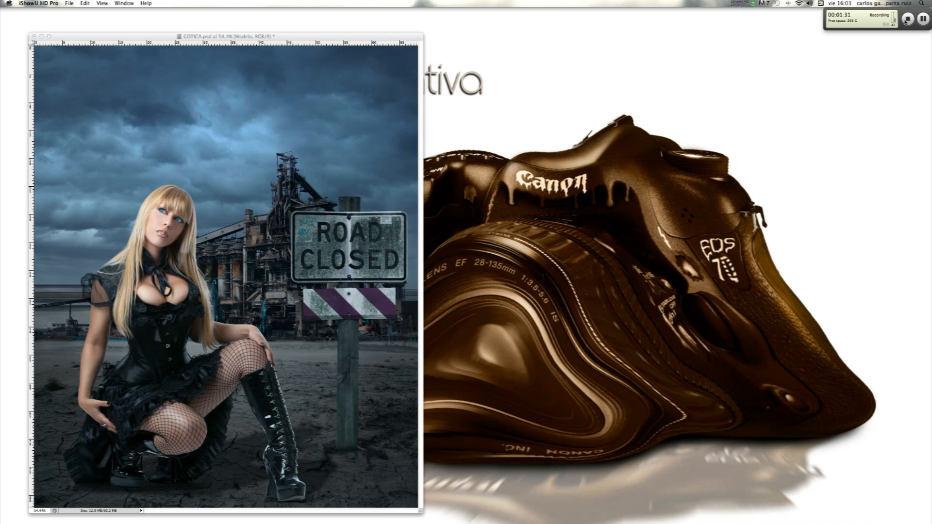
key("super+Tab")
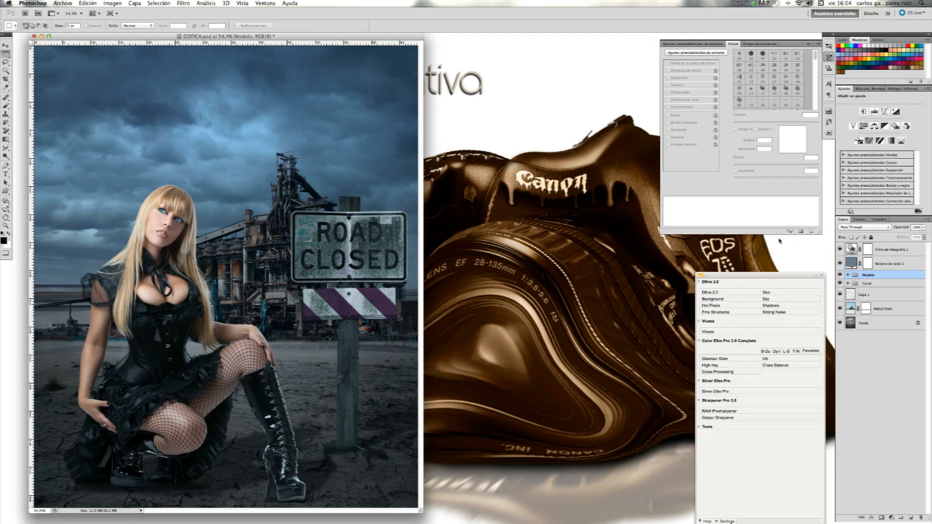
Stamp all visible layers into a new layer above Filtro de fotografía 1 and name it Combinado
left_click(899, 254)
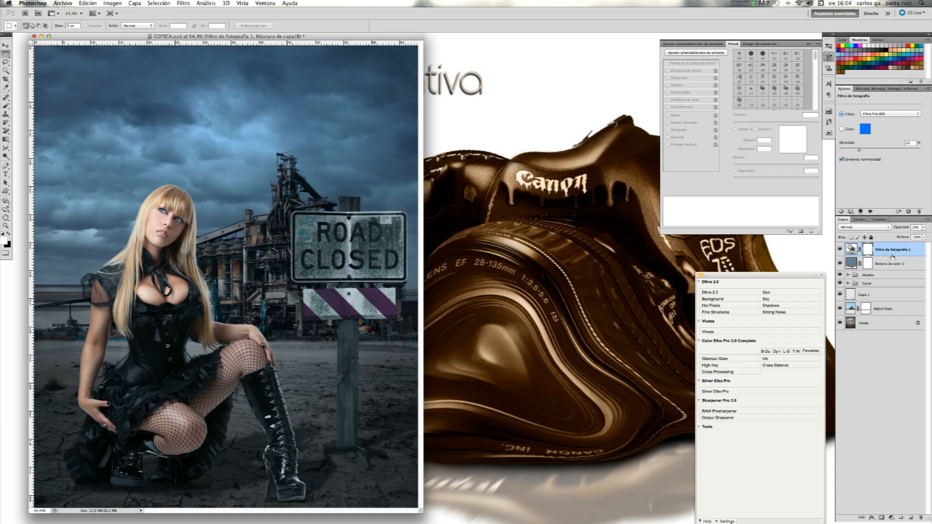
key("super+alt+shift+e")
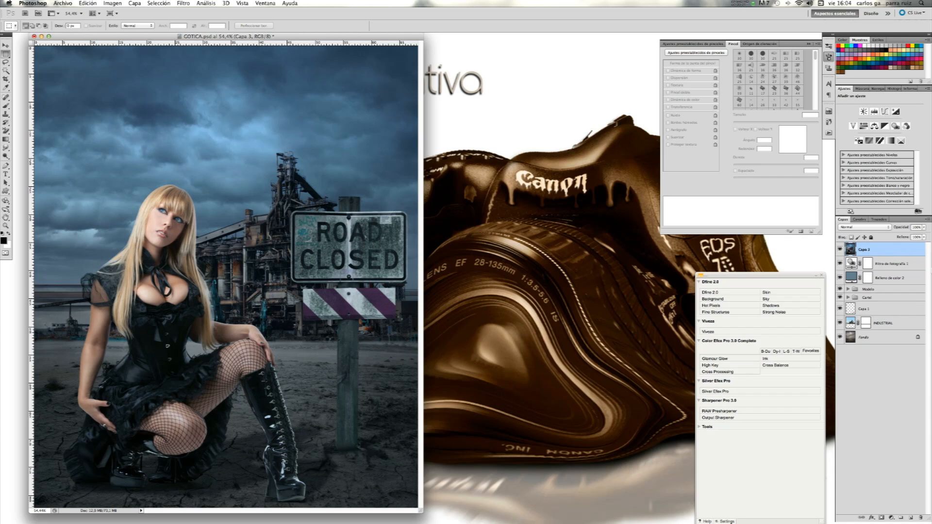
double_click(863, 250)
type("Combinado")
key("Return")
Duplicate the Combinado layer and sharpen the copy with Unsharp Mask at 39% amount, 20 px radius and threshold 0
left_click_drag(893, 253, 911, 510)
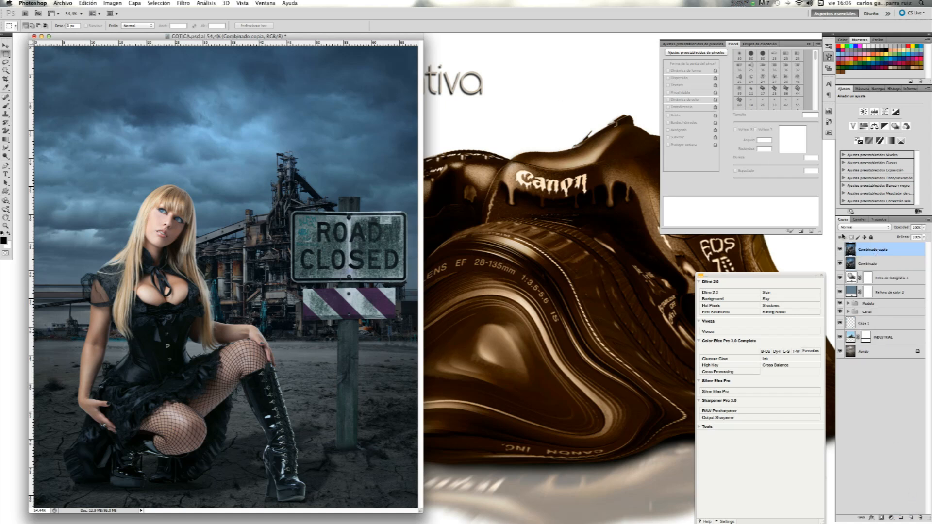
left_click(186, 3)
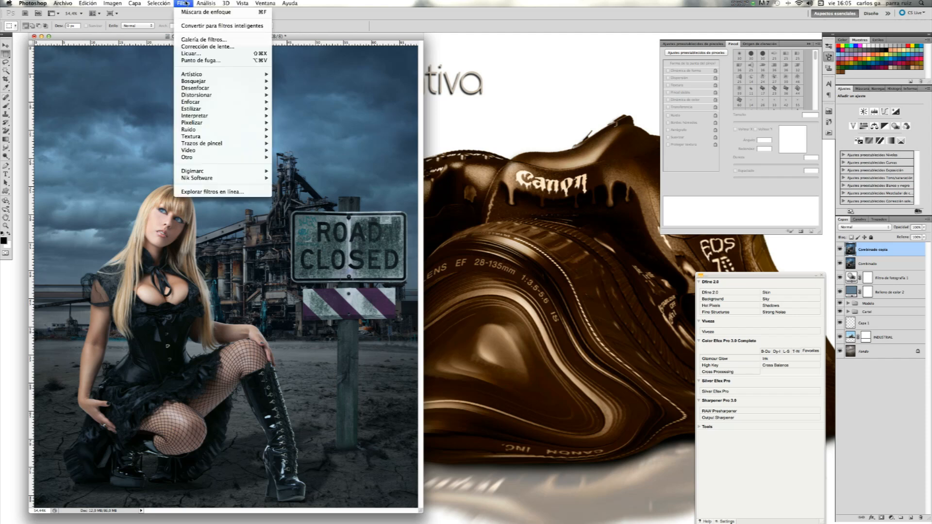
mouse_move(224, 112)
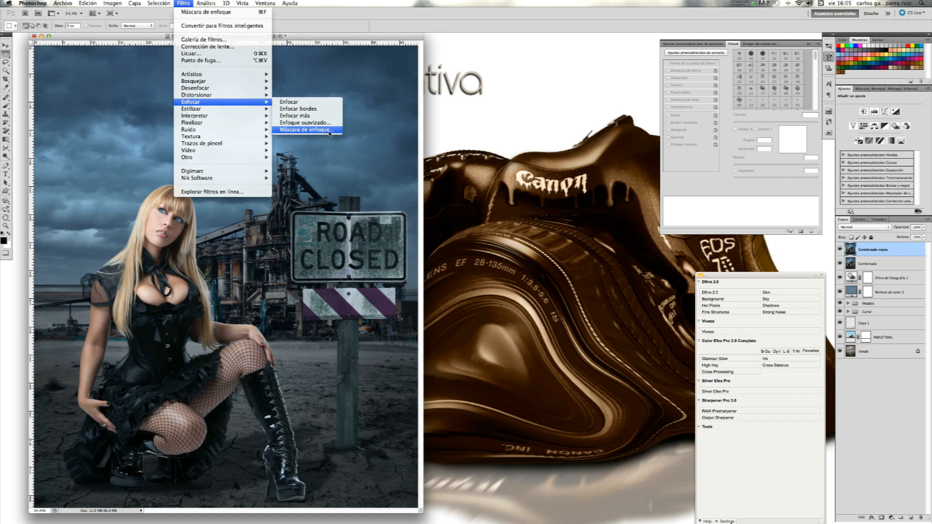
left_click(329, 130)
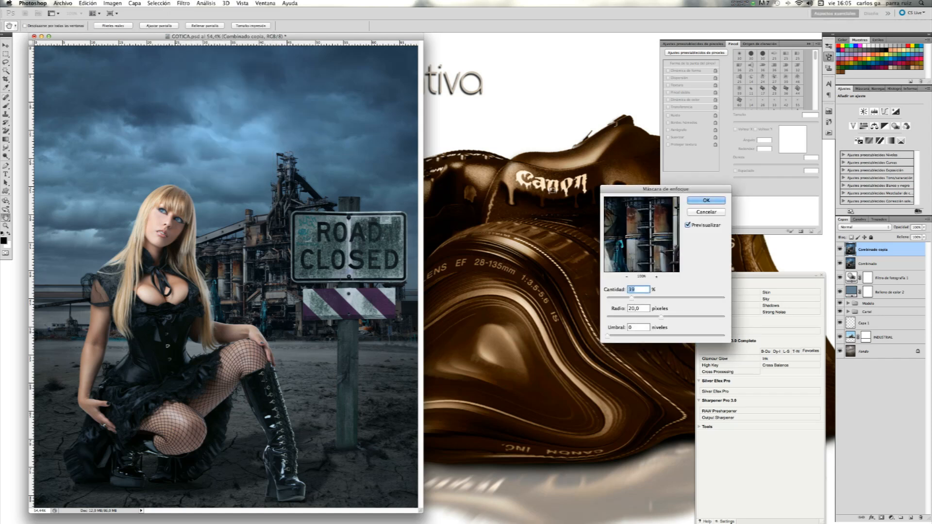
left_click_drag(618, 190, 357, 133)
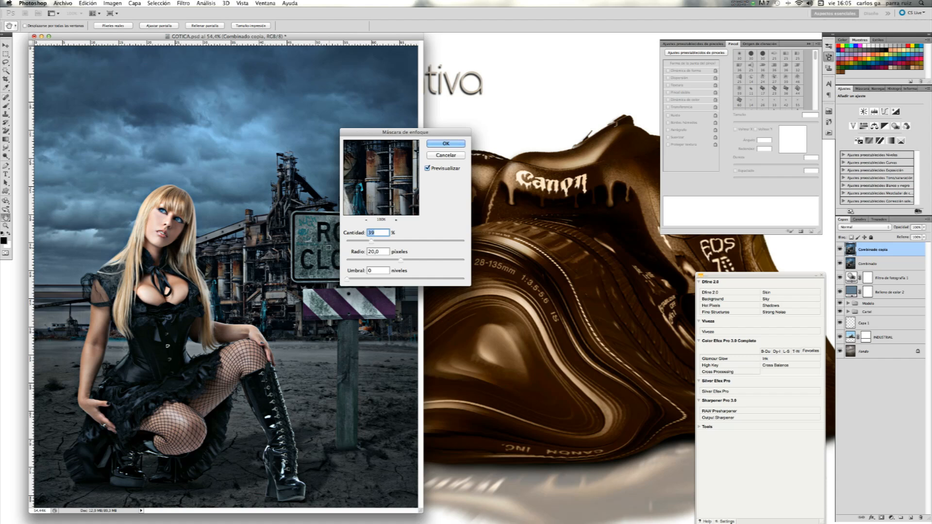
left_click(428, 168)
left_click(444, 147)
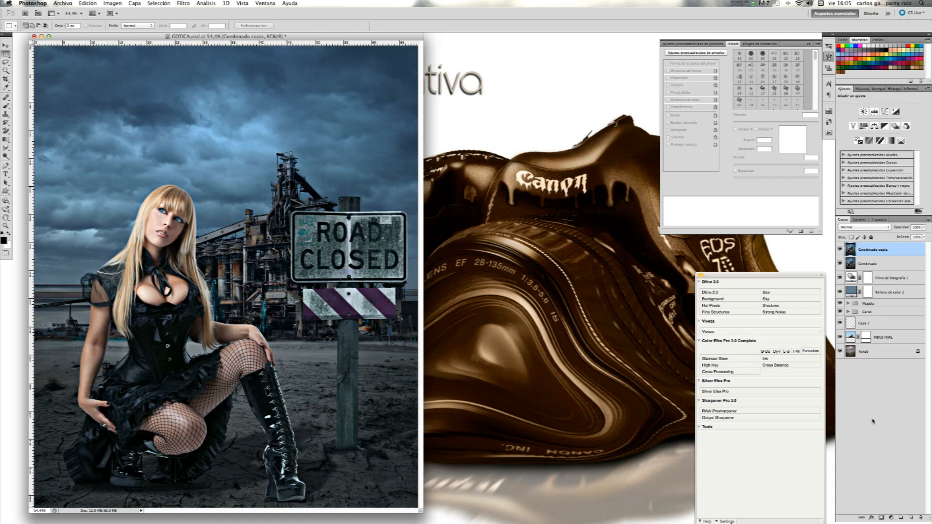
Add a black mask to Combinado copia and set the Brush tool to 47% opacity for painting on it
left_click(880, 518, "alt")
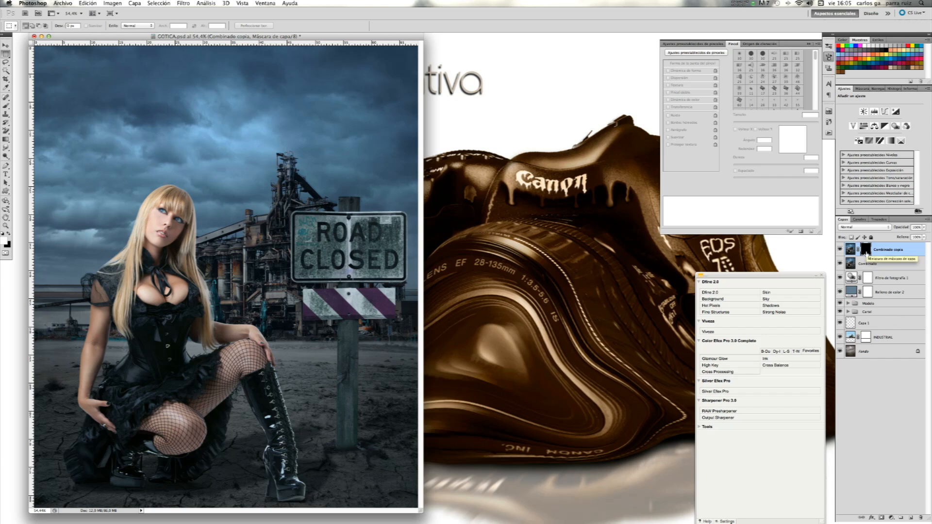
left_click(6, 105)
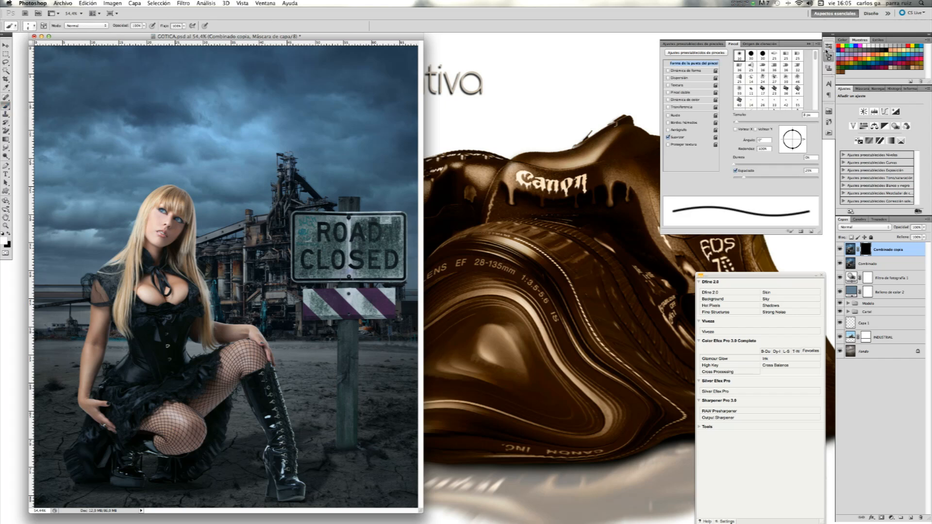
left_click(143, 26)
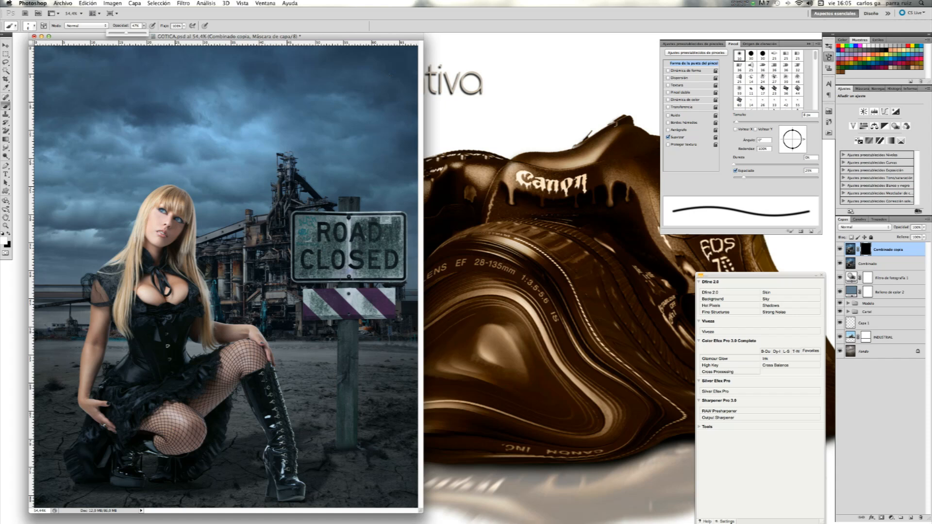
Reveal the sharpening on the woman's eyes with a 28 px brush on the mask and compare before and after
left_click(243, 3)
left_click(255, 82)
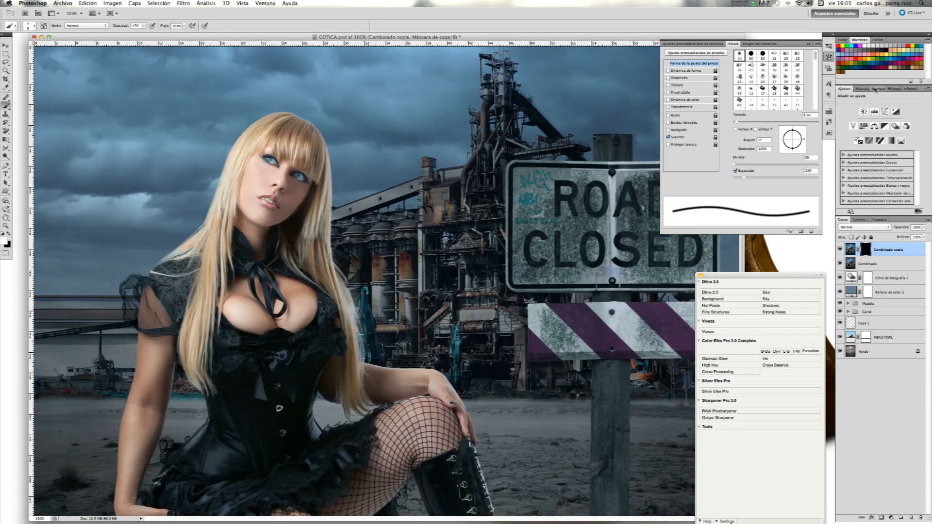
left_click(875, 89)
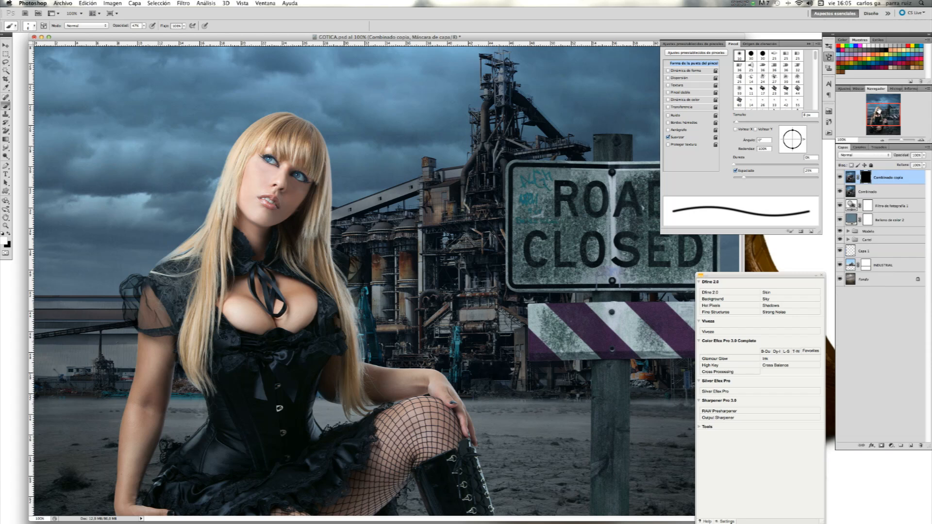
left_click(880, 113)
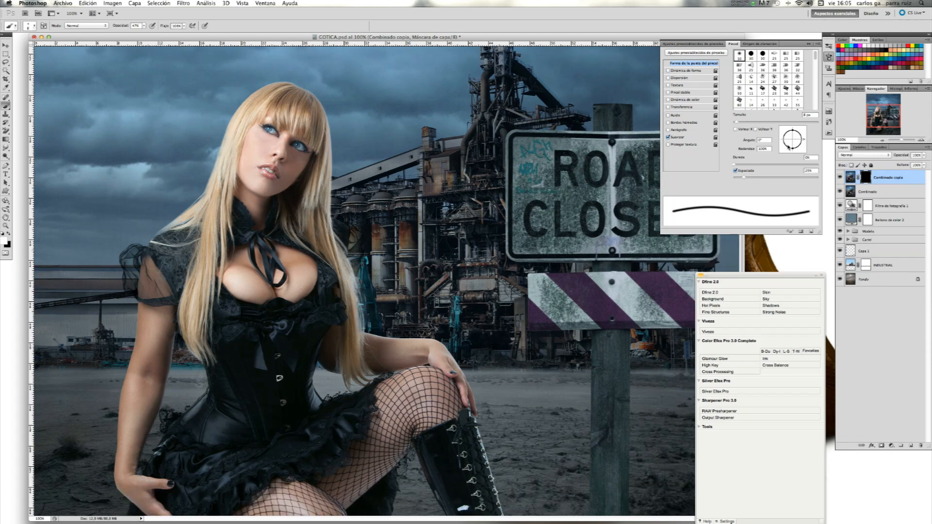
left_click_drag(737, 122, 746, 126)
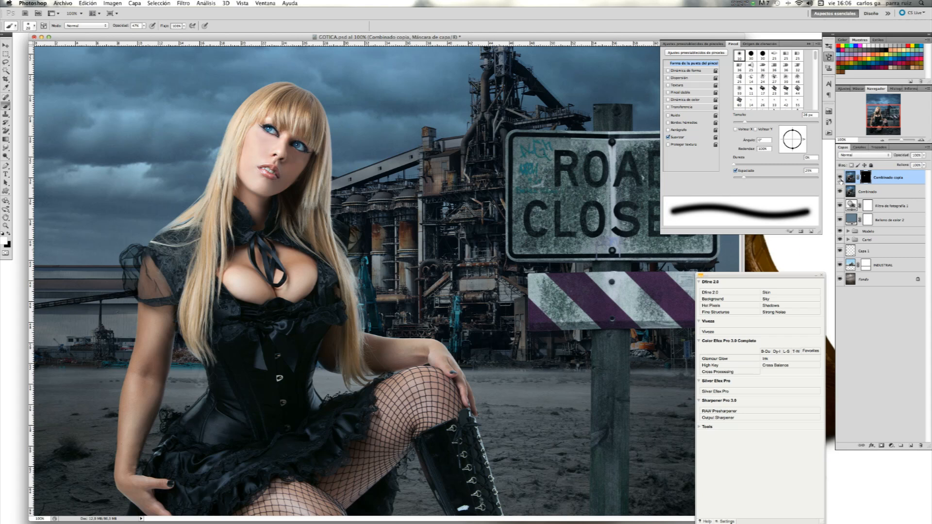
left_click(840, 178)
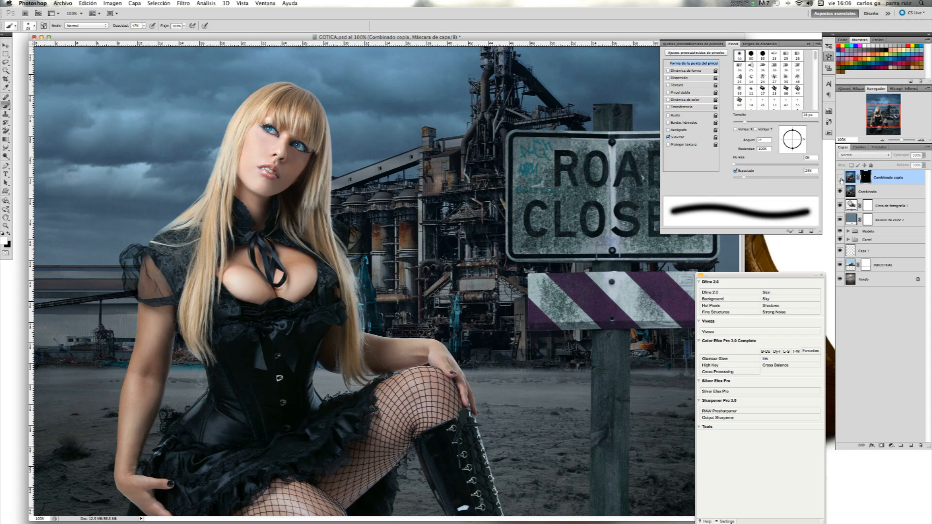
left_click(840, 178)
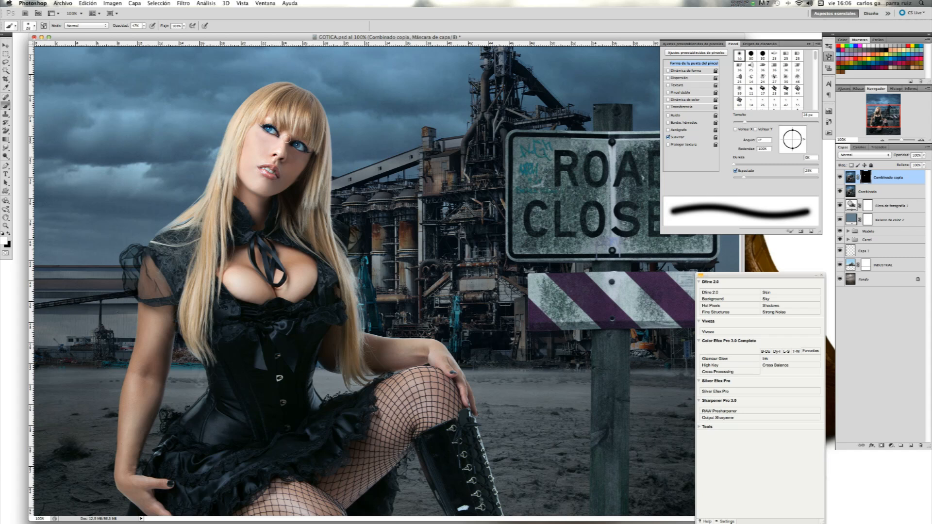
Paint the mask over the woman's nose and lips to reveal sharpening there, and compare with the layer hidden and shown
left_click(283, 158)
left_click_drag(268, 176, 276, 171)
left_click(840, 179)
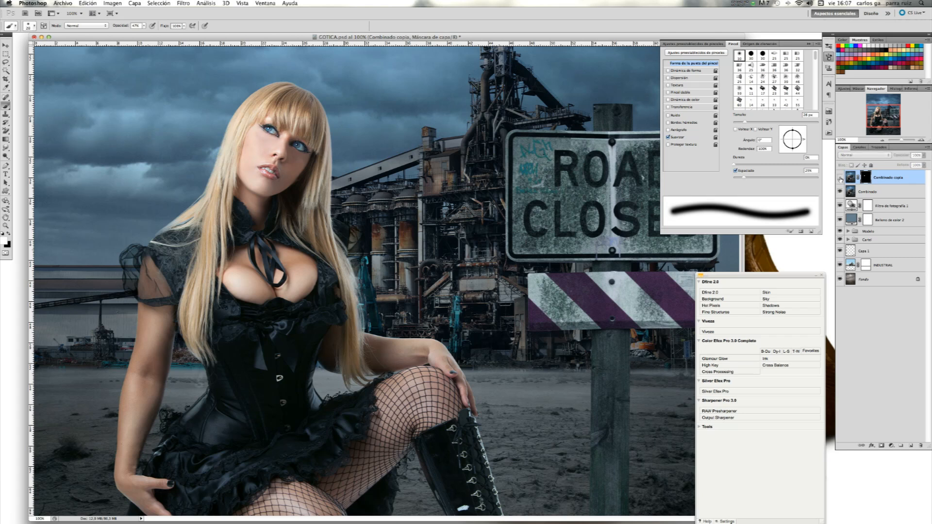
left_click(840, 179)
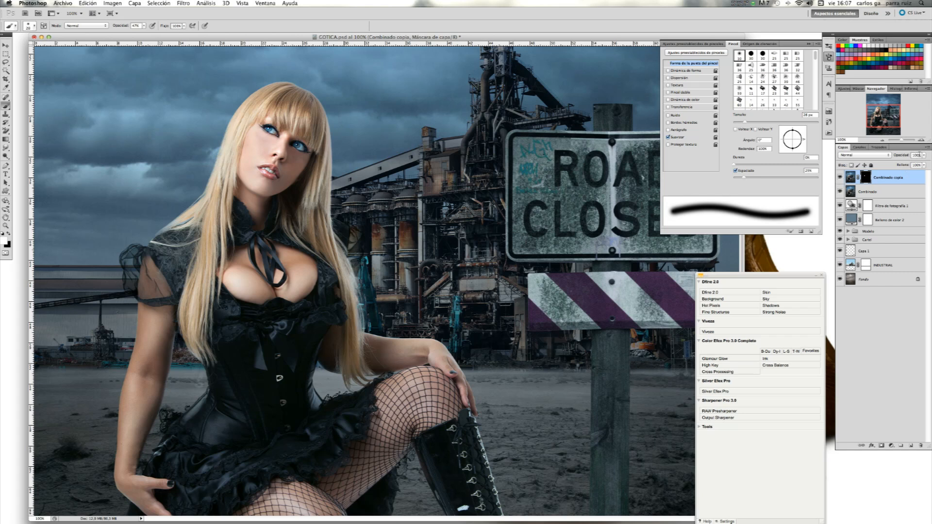
Lower the opacity of Combinado copia slightly and compare the face with the layer hidden and shown
left_click_drag(882, 176, 891, 180)
left_click(923, 156)
left_click_drag(923, 163, 916, 165)
left_click(838, 179)
left_click(839, 179)
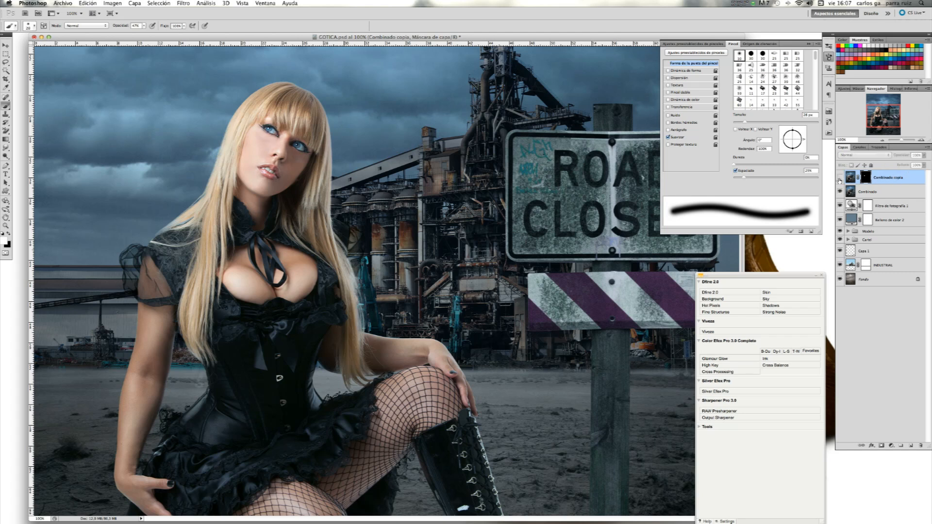
left_click(840, 179)
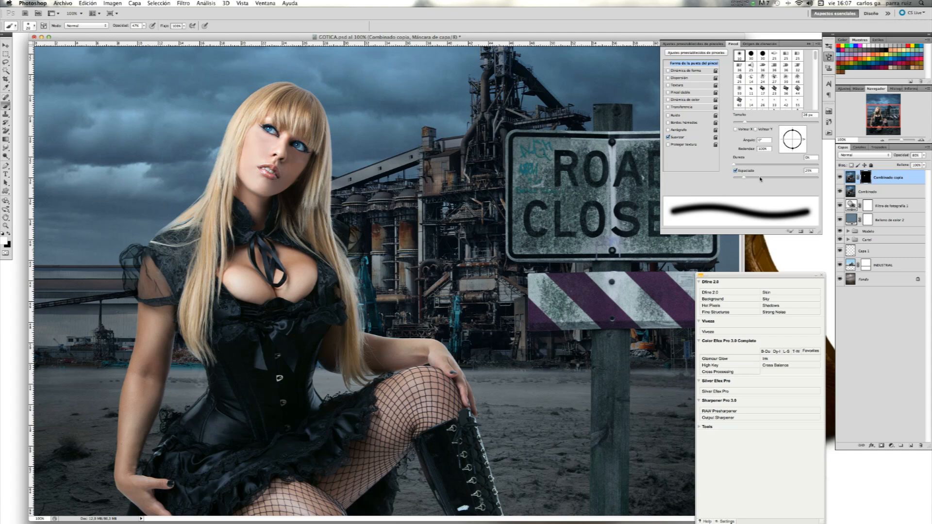
Stamp all visible layers into a new layer above Combinado copia
key("super+0")
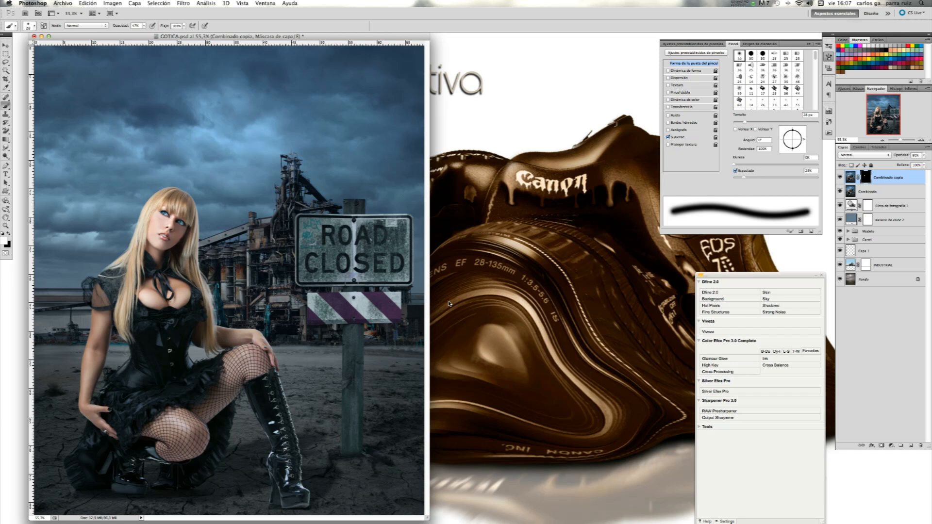
key("super+alt+shift+e")
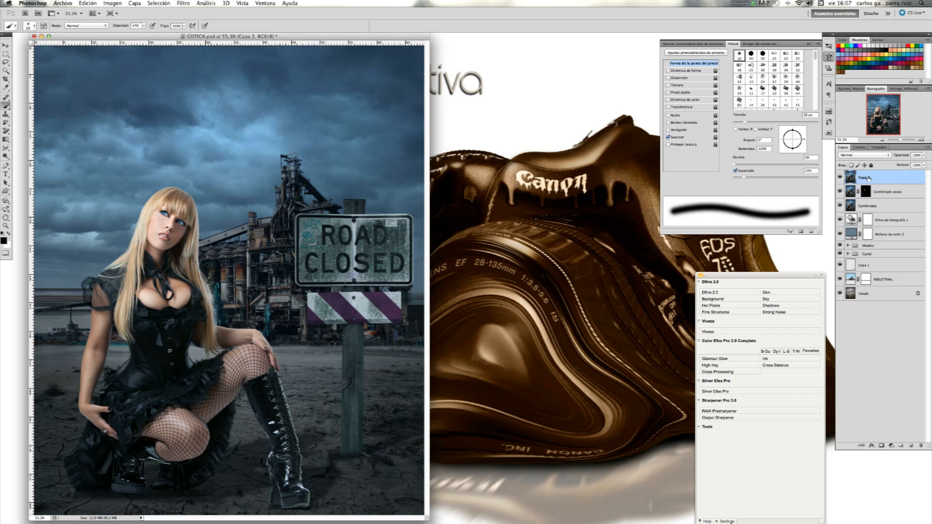
Rename the merged layer as FINAL and duplicate it
double_click(866, 177)
type("Fi")
key("Return")
left_click_drag(879, 180, 911, 444)
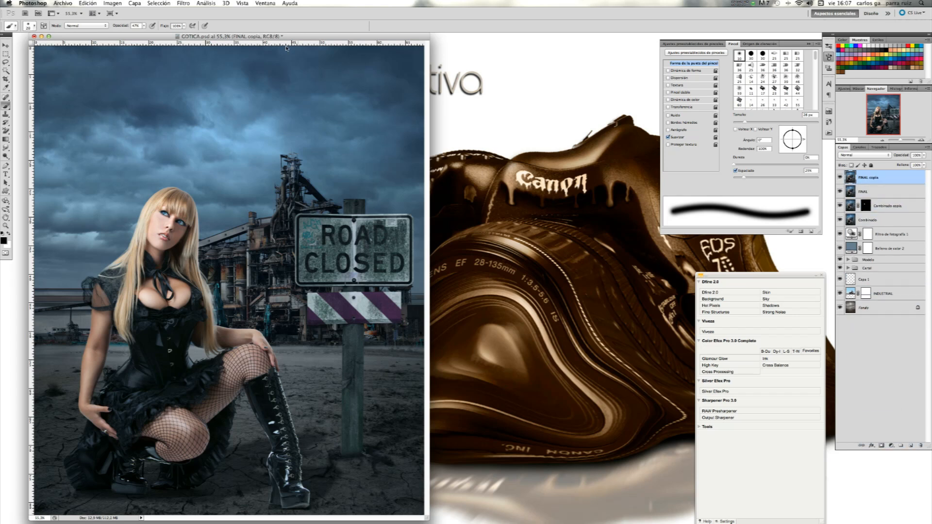
Apply Reduce Noise to FINAL copia with strength 10 and all other values 0, and compare the layer hidden and shown
left_click(183, 4)
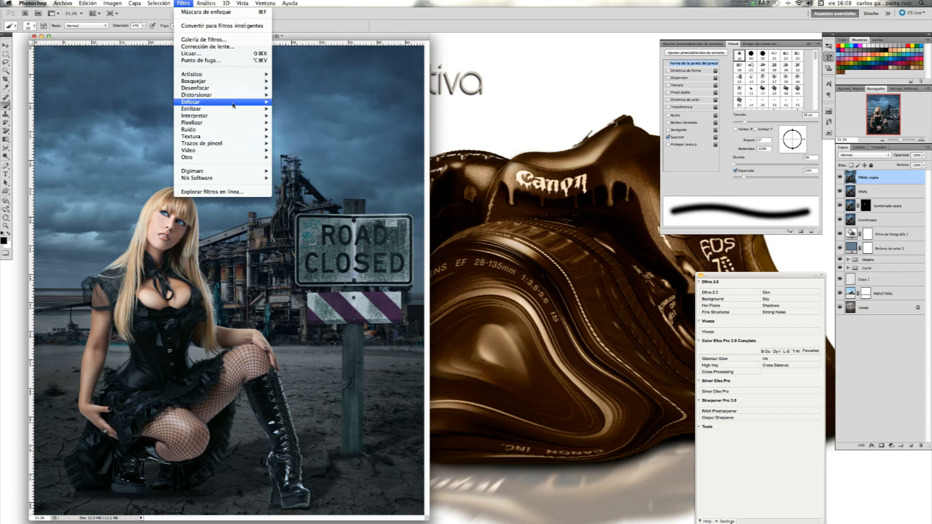
mouse_move(234, 109)
mouse_move(243, 130)
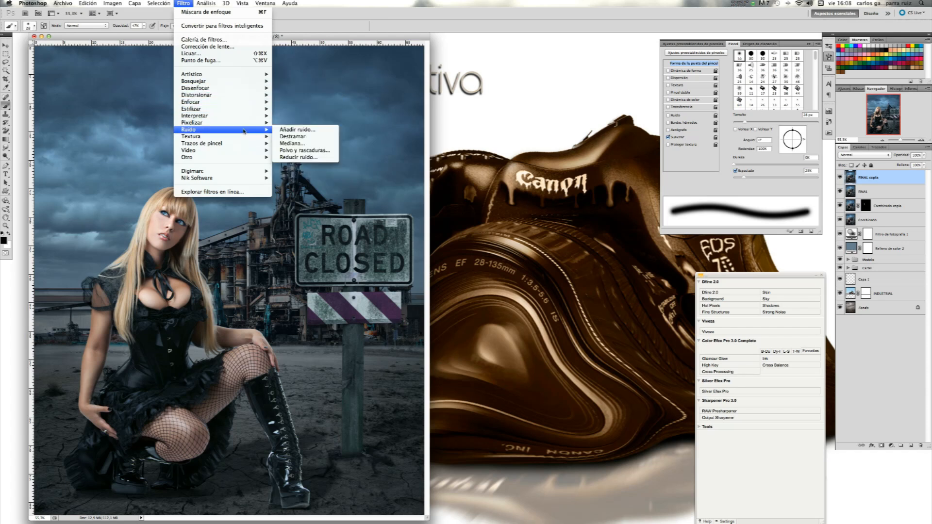
left_click(311, 158)
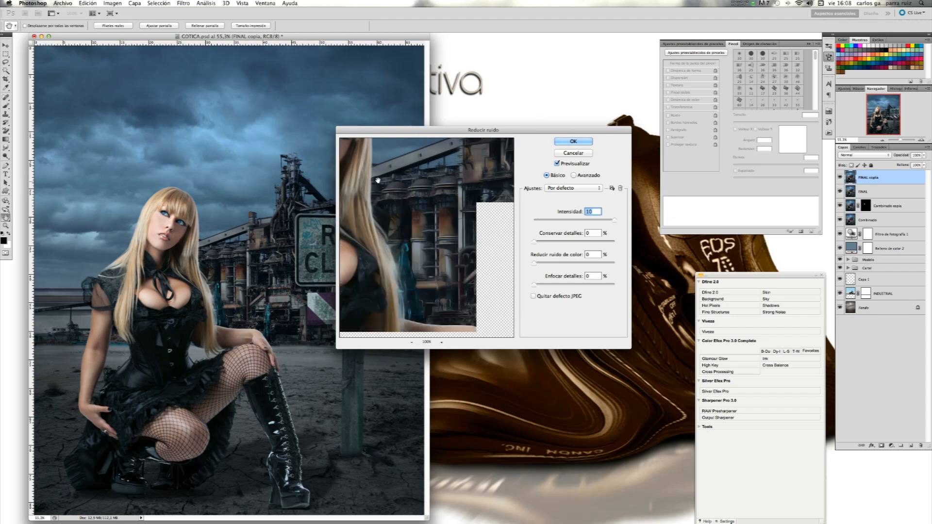
left_click_drag(378, 181, 438, 239)
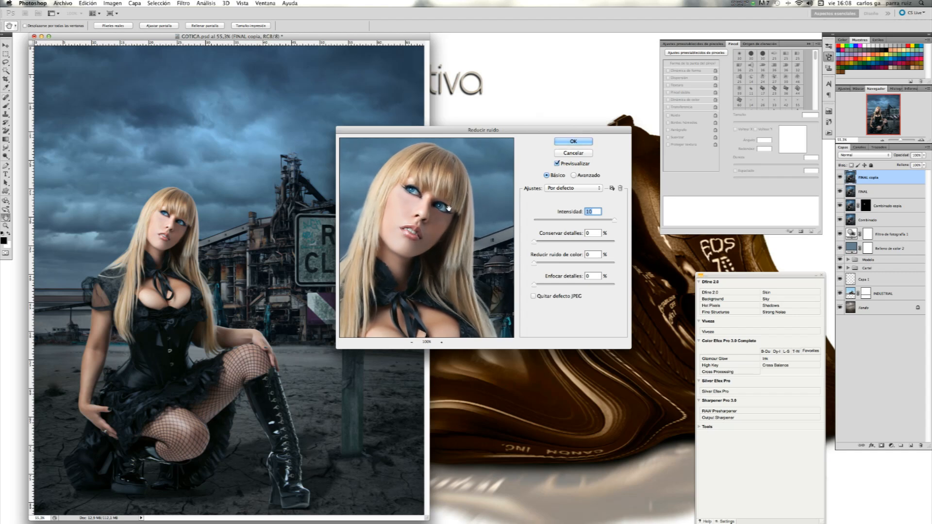
left_click(560, 143)
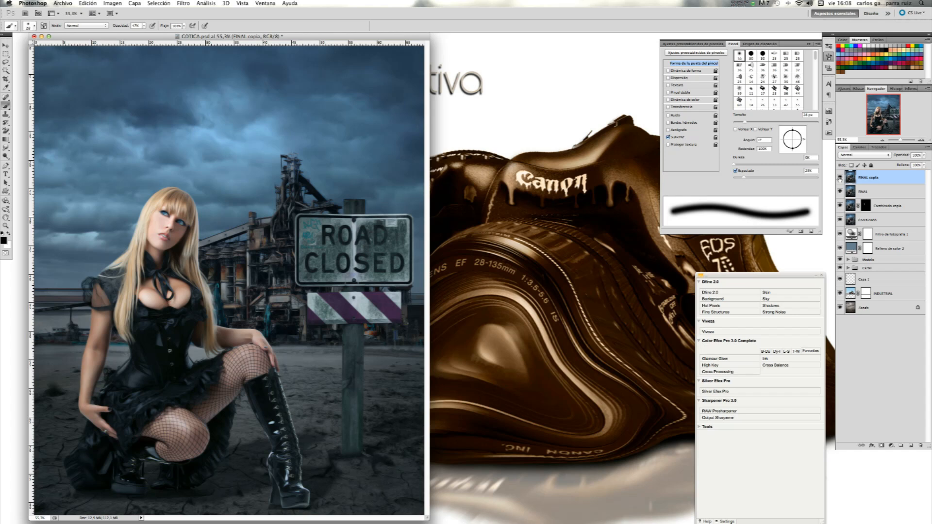
left_click(840, 178)
left_click(840, 178)
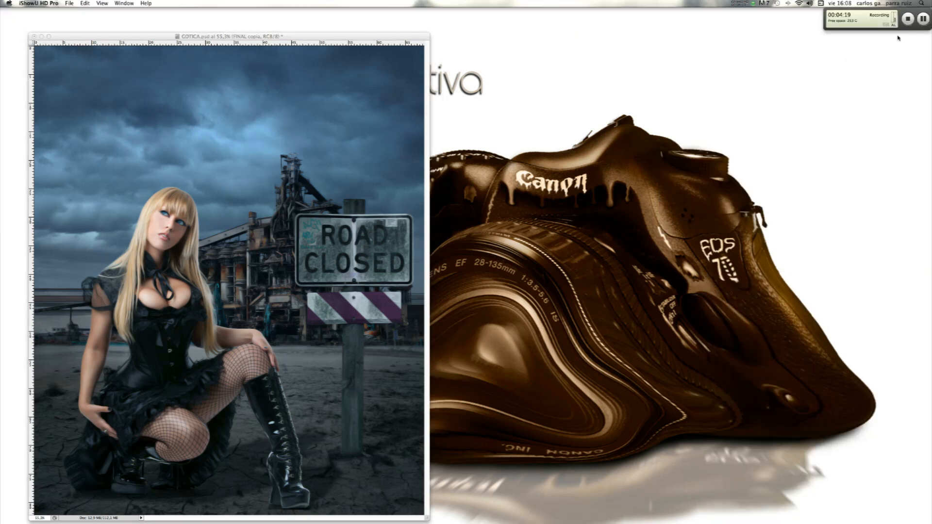
Add a layer mask to FINAL copia and paint it black with a semi-transparent brush over the woman's facial features to restore their detail
left_click(205, 38)
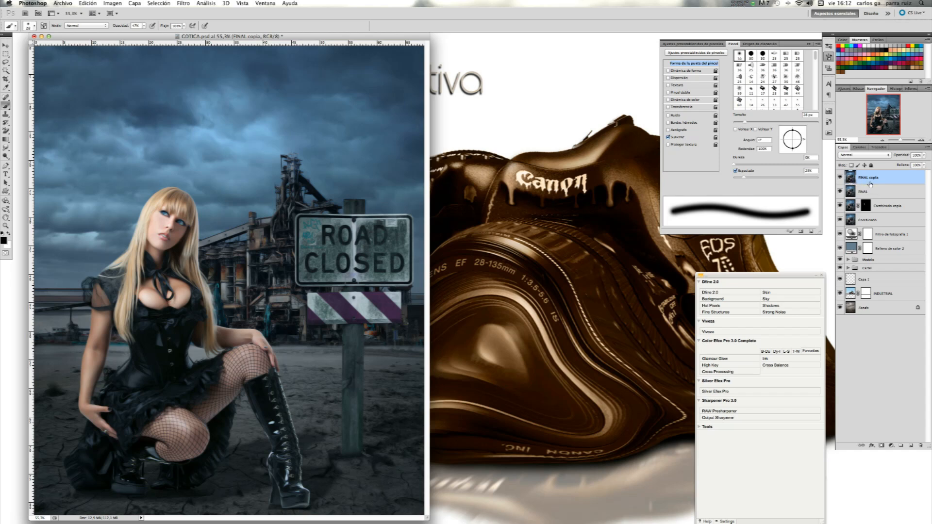
left_click(880, 445)
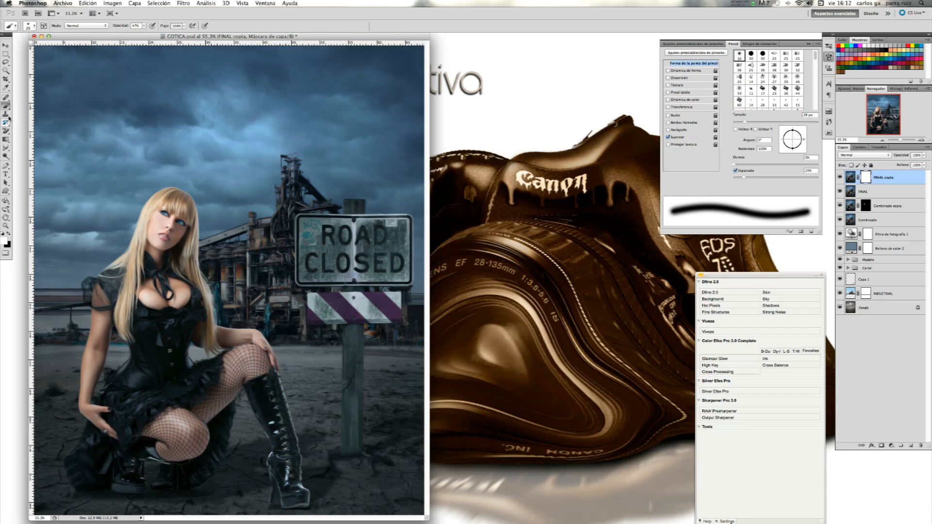
left_click(144, 25)
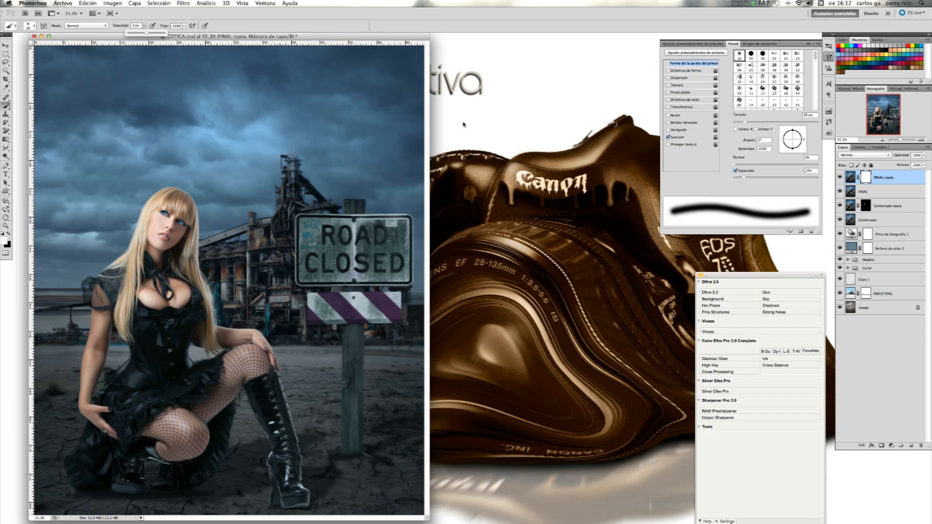
left_click(243, 3)
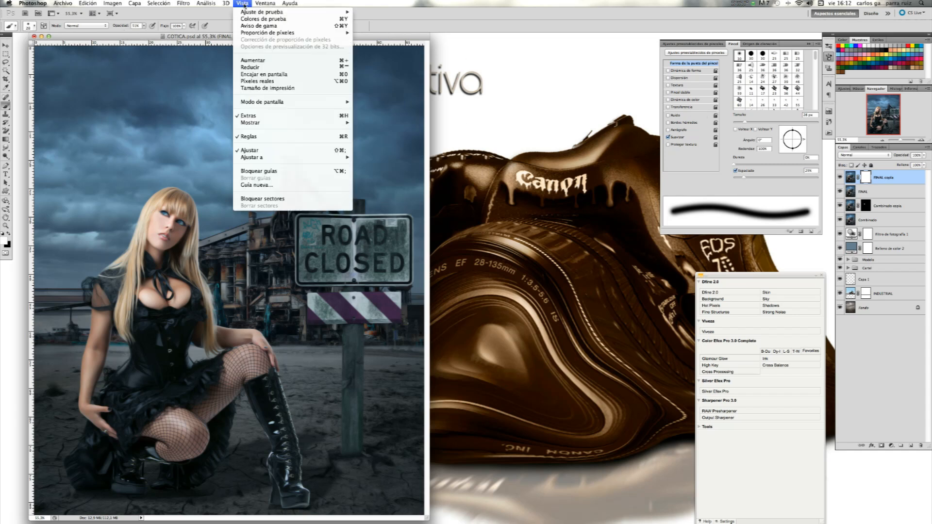
left_click(302, 83)
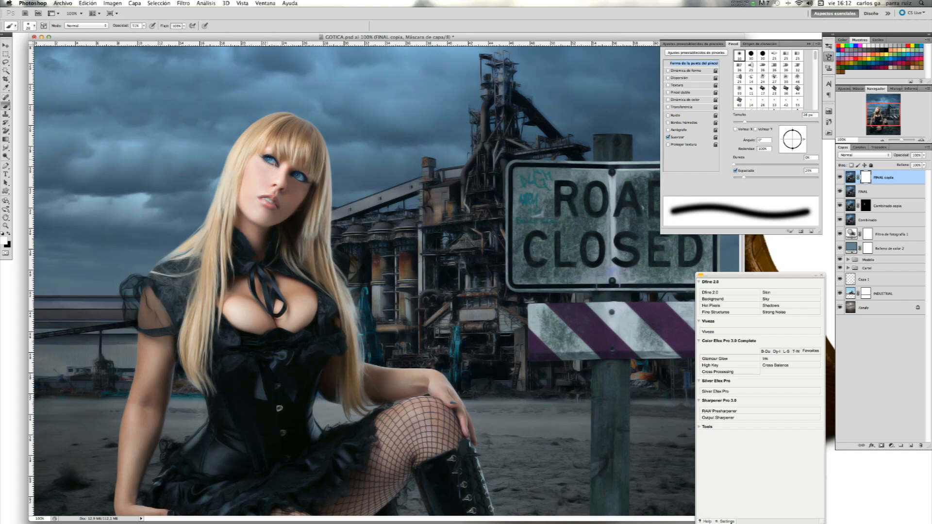
key("x")
left_click(273, 161)
Compare the image with FINAL copia hidden and shown, checking the masked noise reduction at full size and on the whole picture
left_click(840, 178)
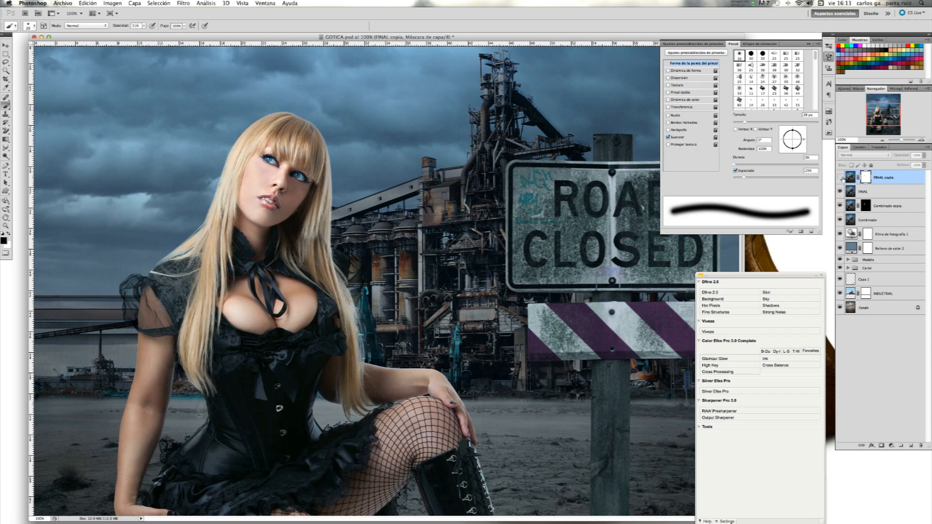
left_click(840, 177)
left_click(840, 178)
left_click(840, 178)
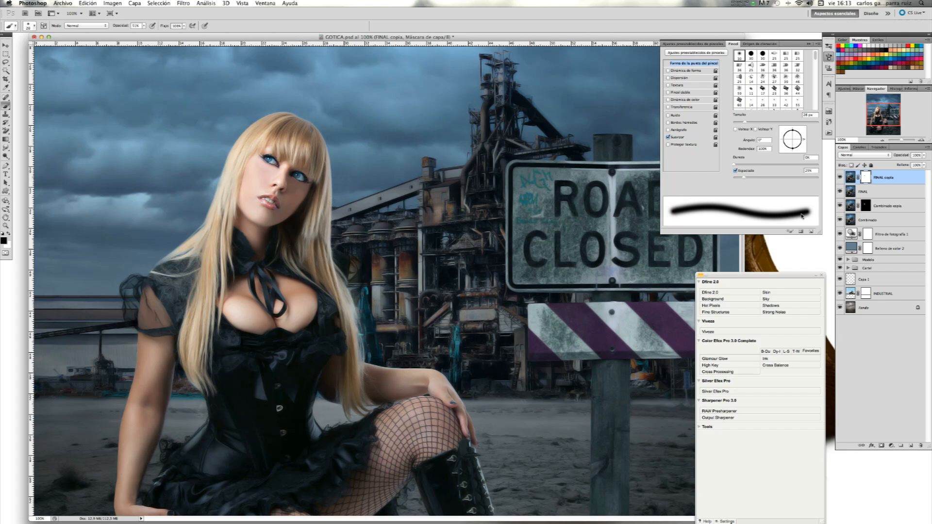
left_click(839, 177)
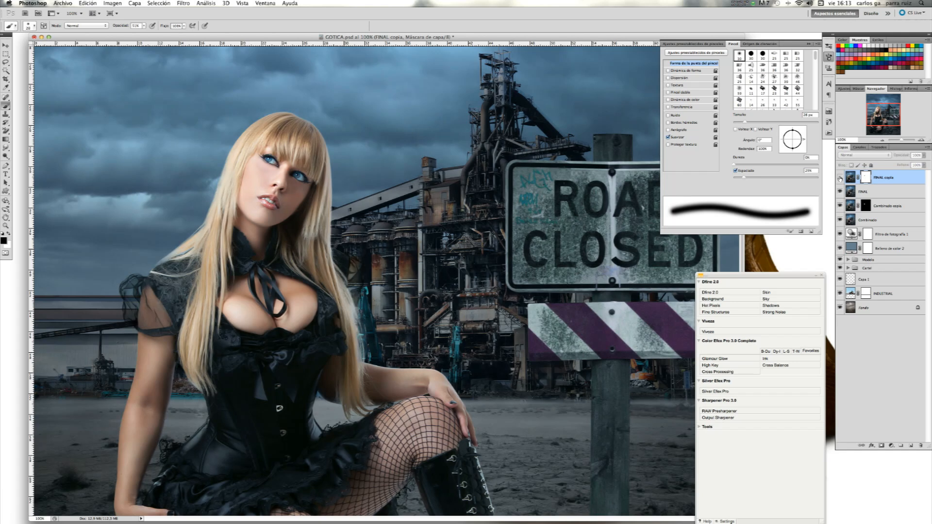
left_click(839, 178)
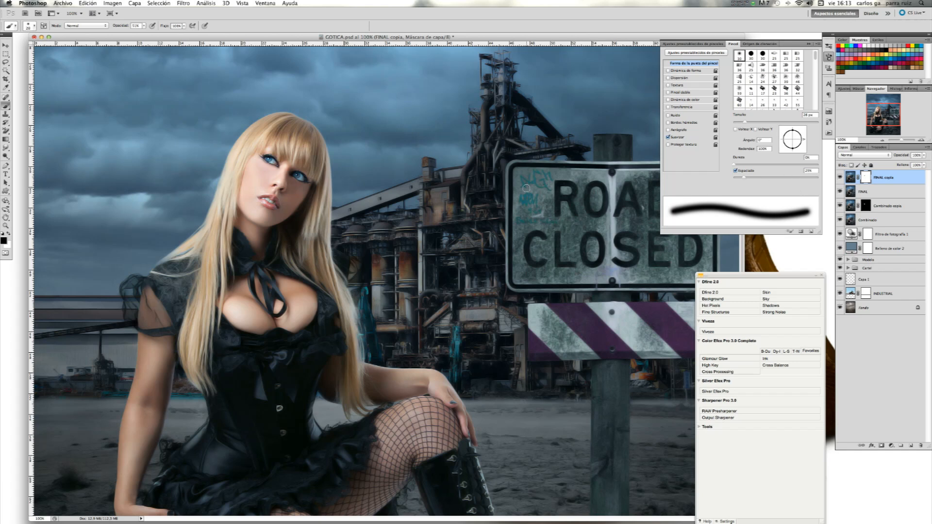
key("super+0")
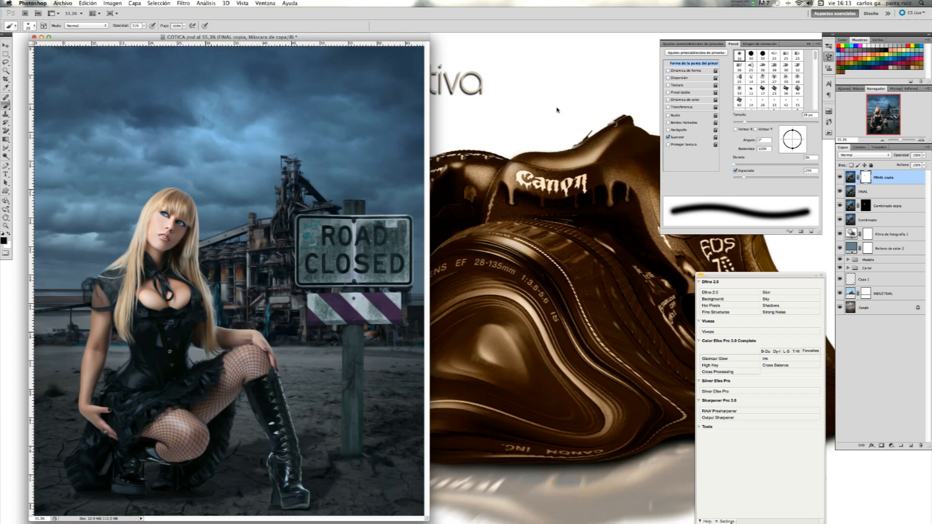
key("super+Tab")
left_click(907, 20)
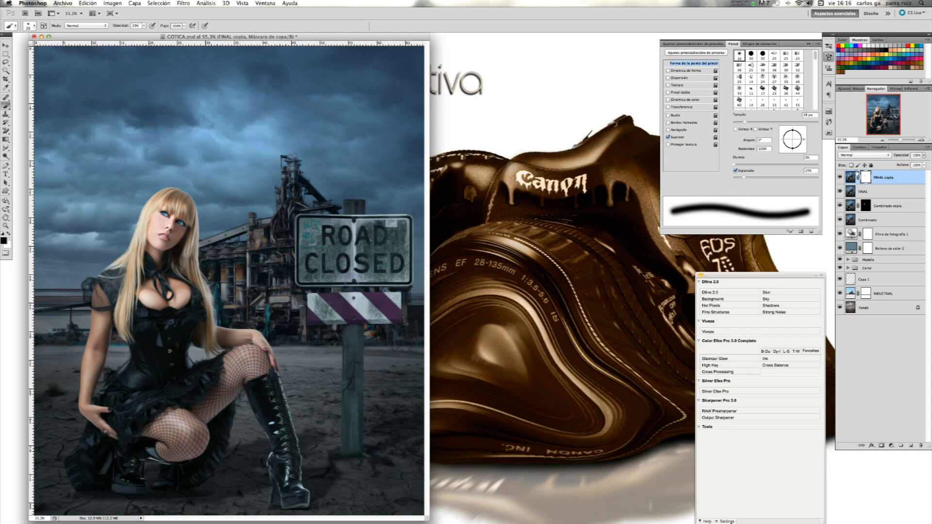
Lower the opacity of FINAL copia slightly and compare the image with the layer hidden and shown
left_click(925, 155)
left_click_drag(924, 164, 918, 165)
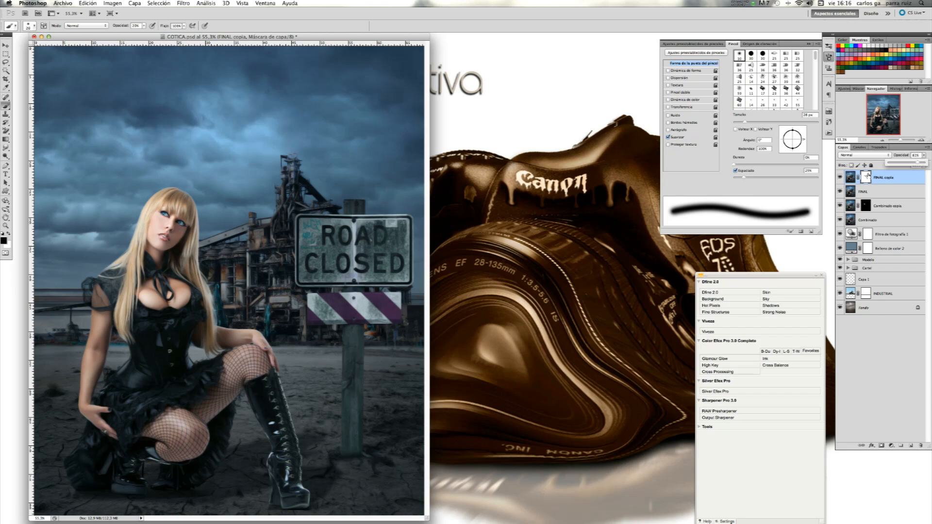
left_click(840, 177)
left_click(840, 178)
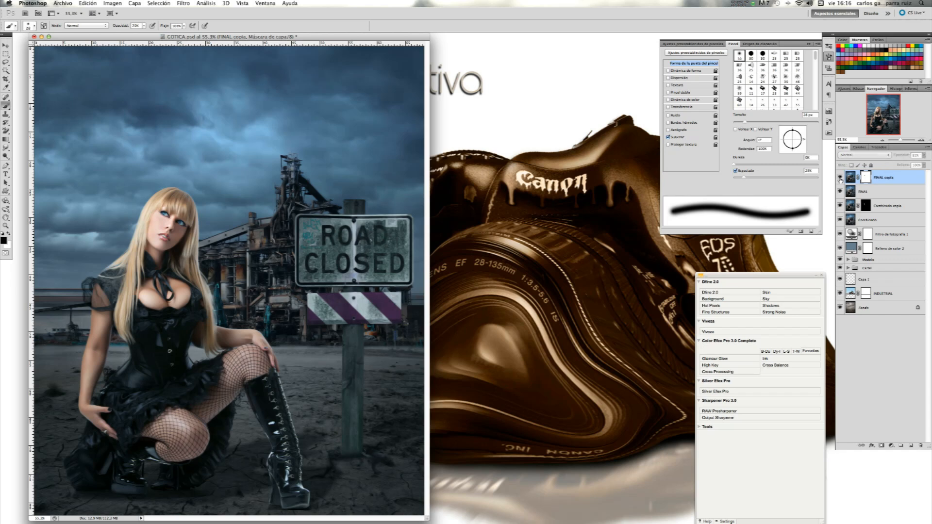
left_click(839, 179)
left_click(840, 178)
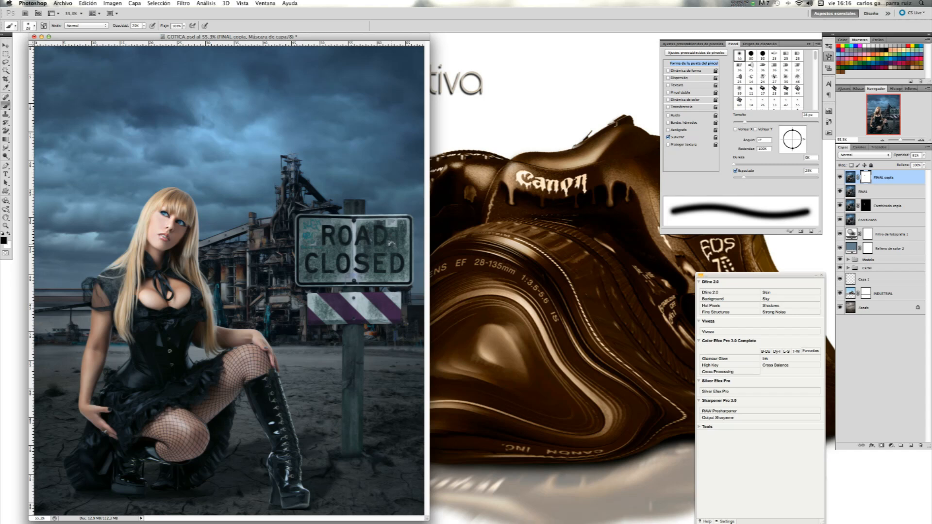
Stamp all visible layers into a new layer above FINAL copia and name it FINAL_2
key("super+alt+shift+e")
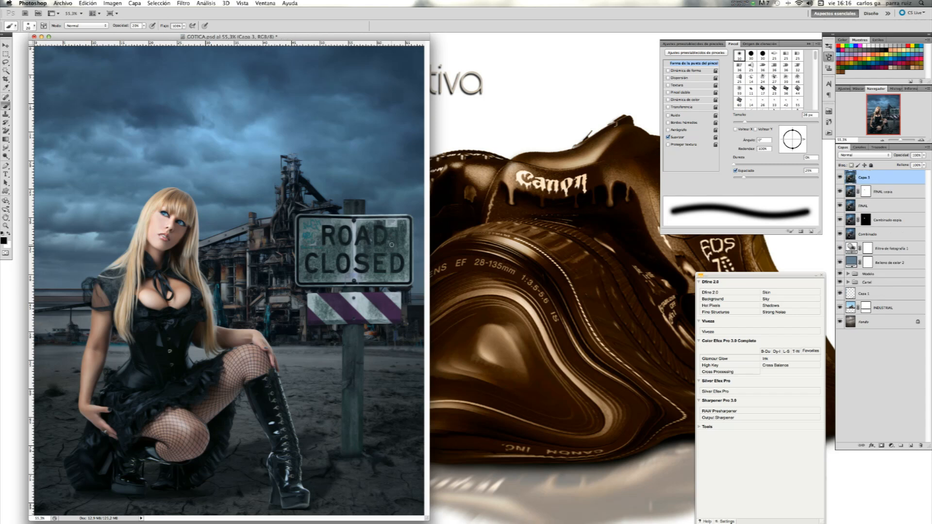
double_click(865, 178)
type("FINAL_2")
key("Return")
Add 2.5% Gaussian monochromatic noise to FINAL_2 and compare the image with the layer hidden and shown
left_click(184, 4)
mouse_move(244, 131)
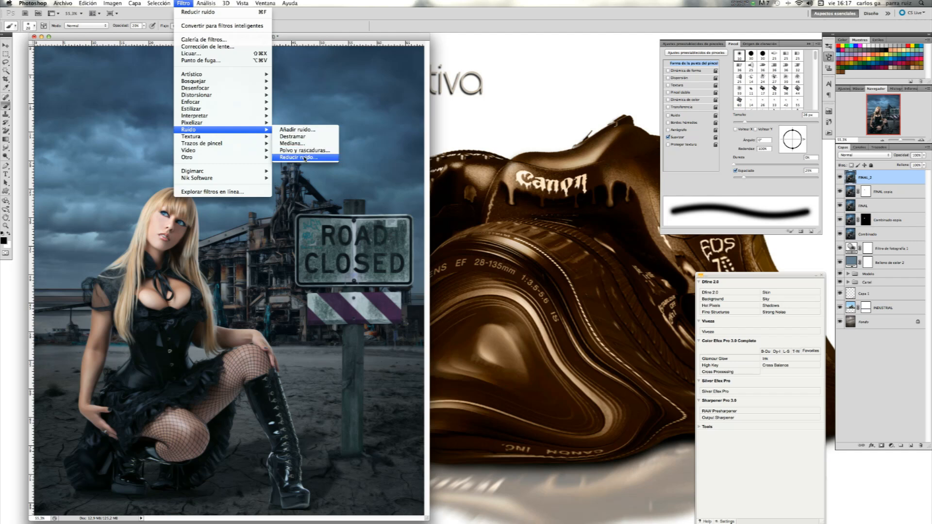
left_click(302, 130)
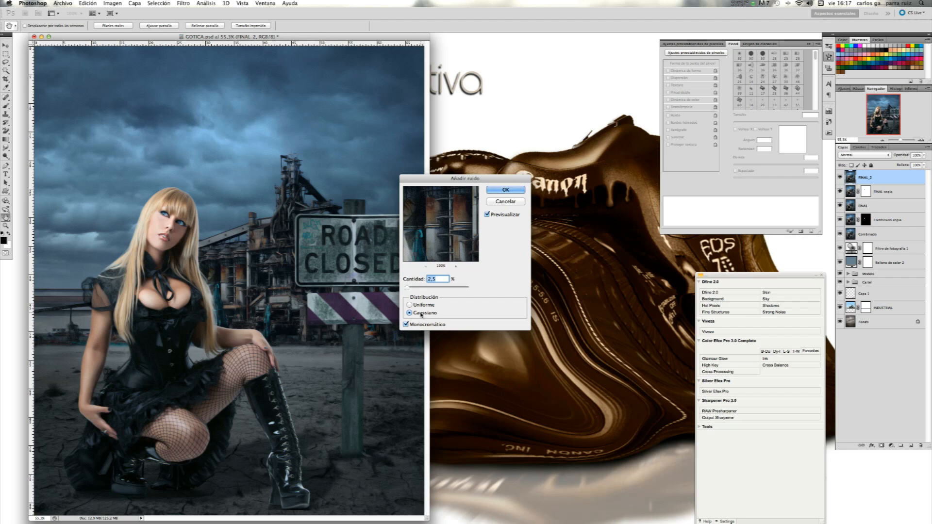
left_click(505, 190)
key("b")
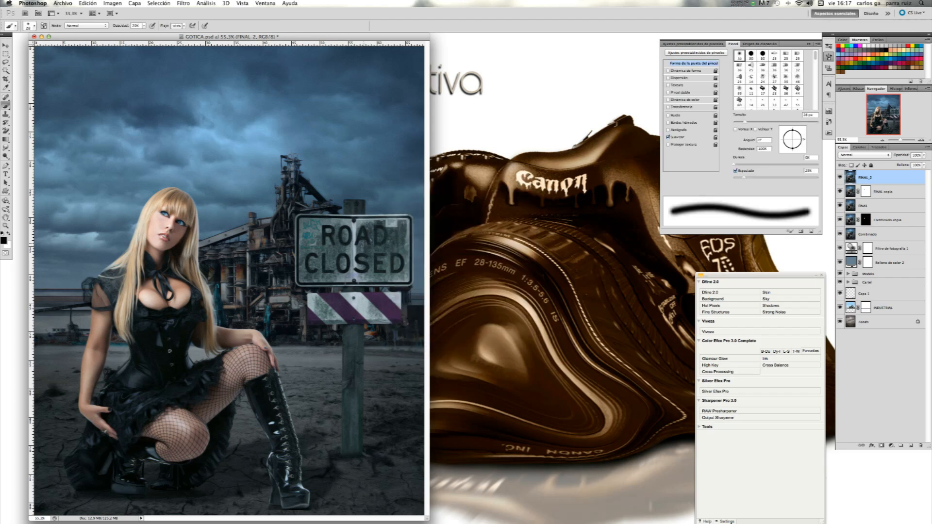
left_click(840, 177)
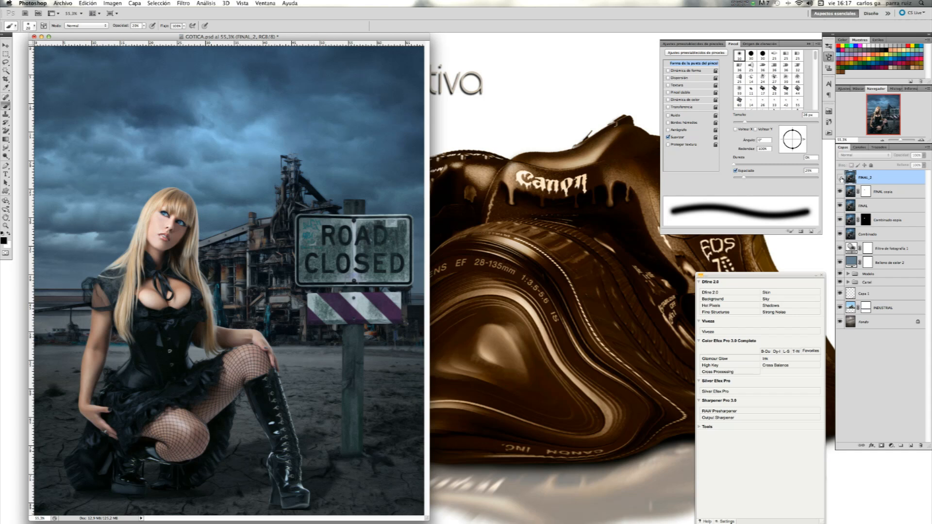
left_click(840, 178)
left_click(840, 178)
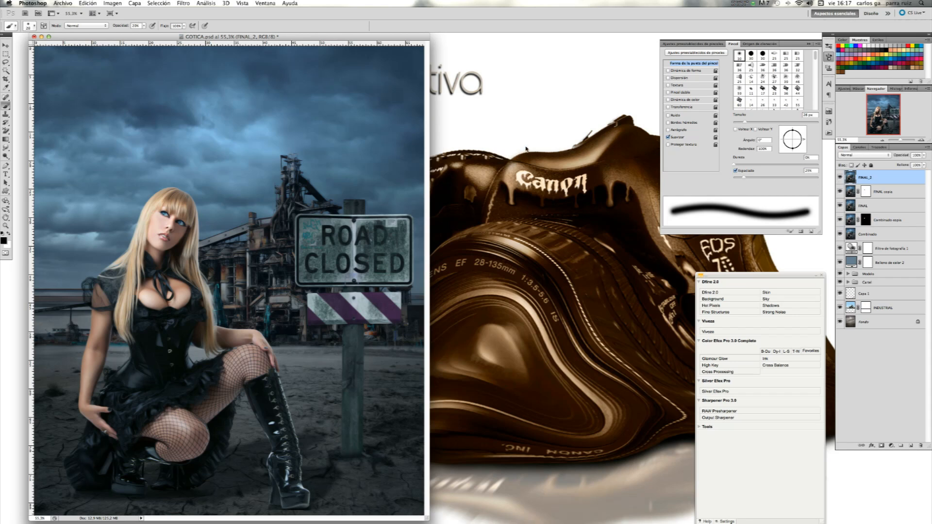
key("super+Tab")
left_click(907, 20)
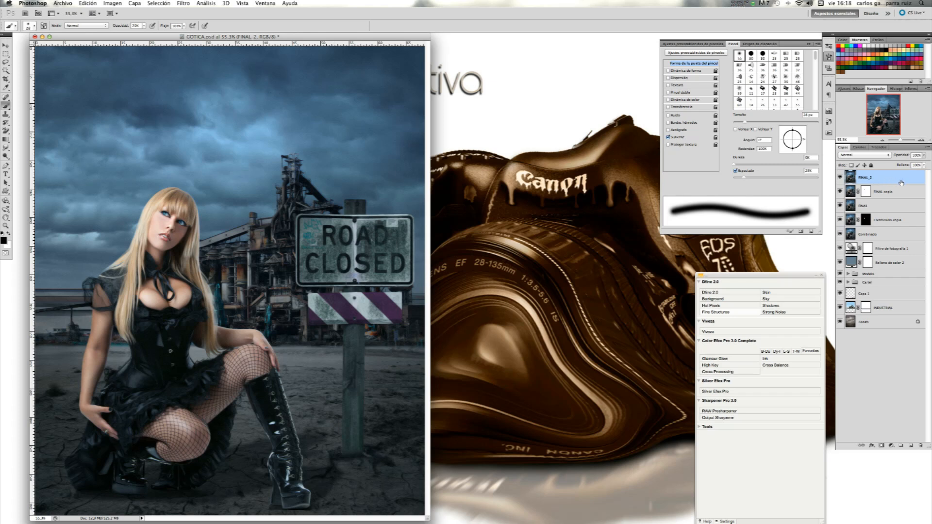
Lower the opacity of FINAL_2 to soften the added grain
left_click(924, 155)
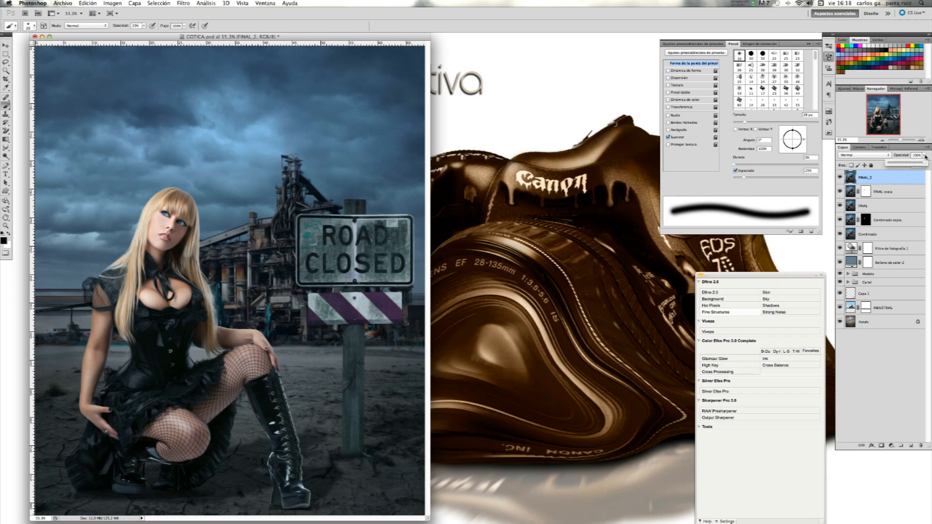
left_click_drag(916, 164, 905, 165)
left_click_drag(912, 165, 912, 165)
left_click_drag(297, 37, 298, 37)
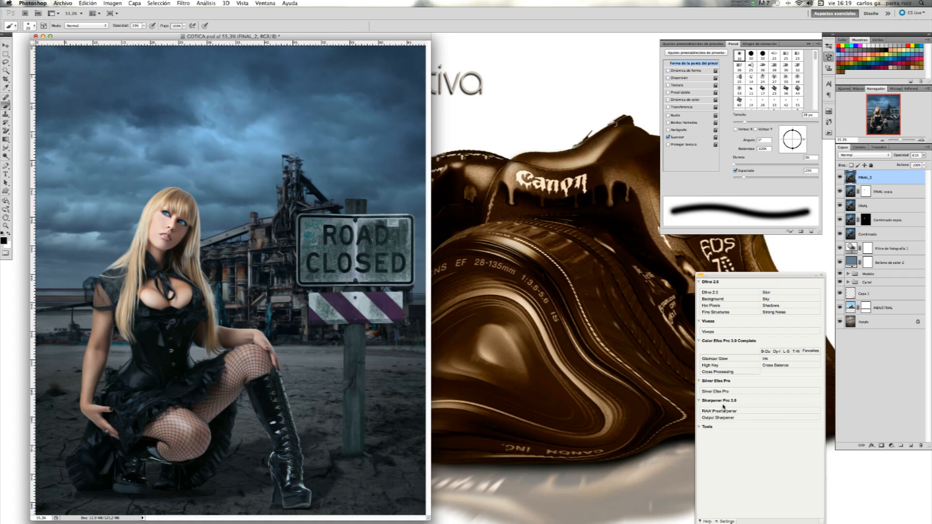
Preview the colour and brightness alternatives for FINAL_2 with the Variations adjustment, and cancel it
left_click(112, 3)
mouse_move(121, 28)
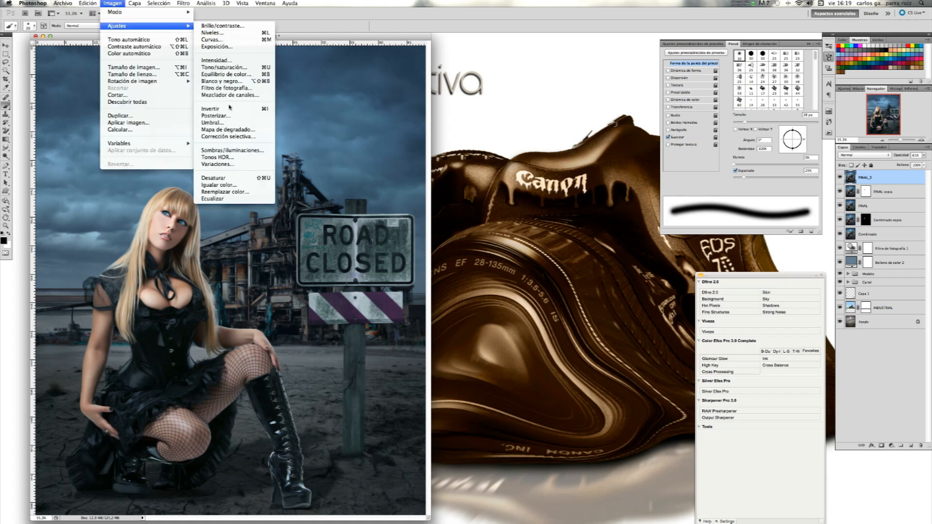
left_click(230, 164)
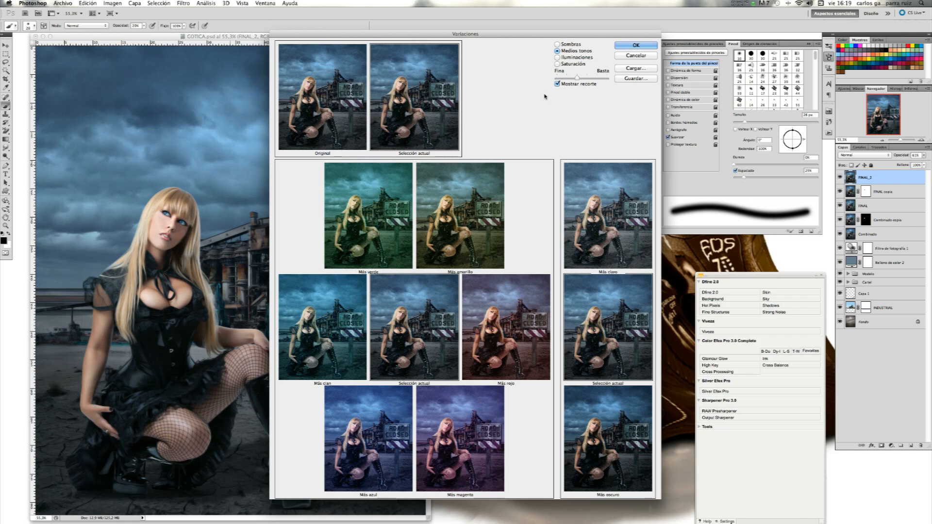
left_click(626, 56)
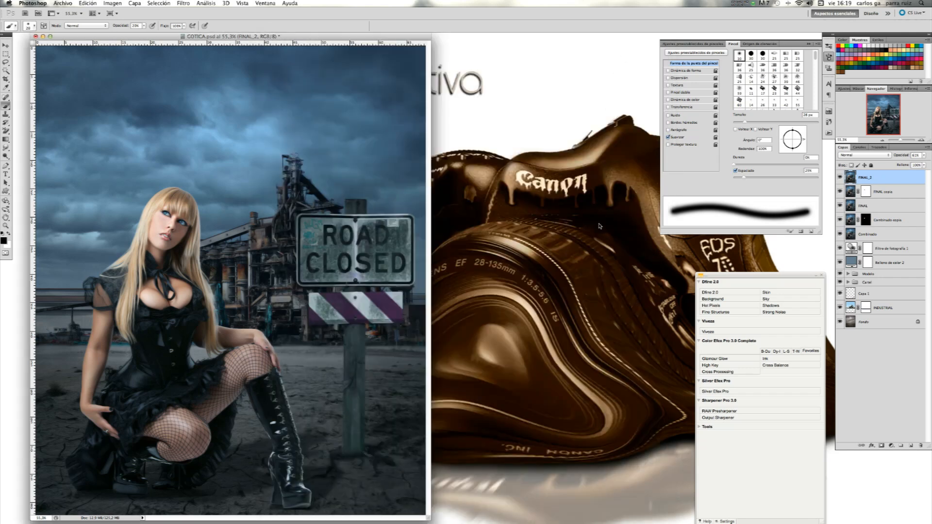
Open the Cross Processing filter on FINAL_2, compare its methods and choose the Y02 method
left_click(728, 372)
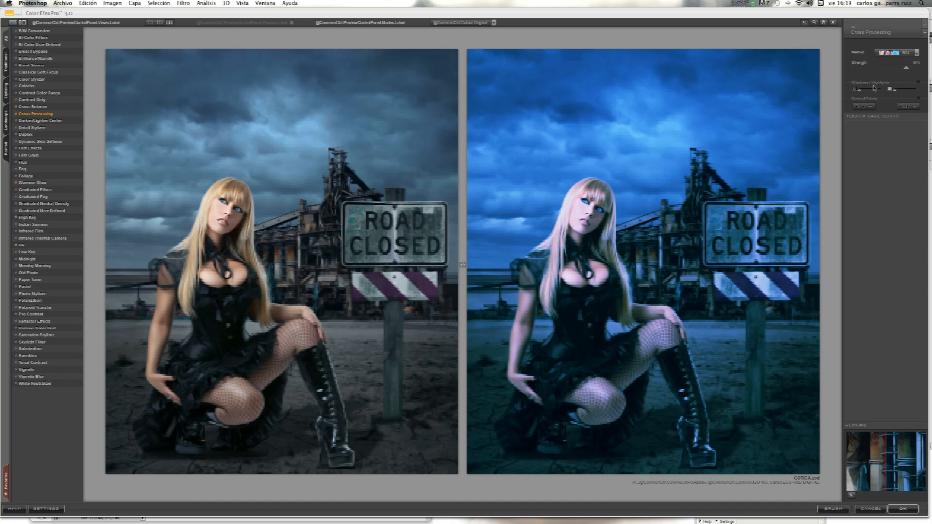
left_click(917, 54)
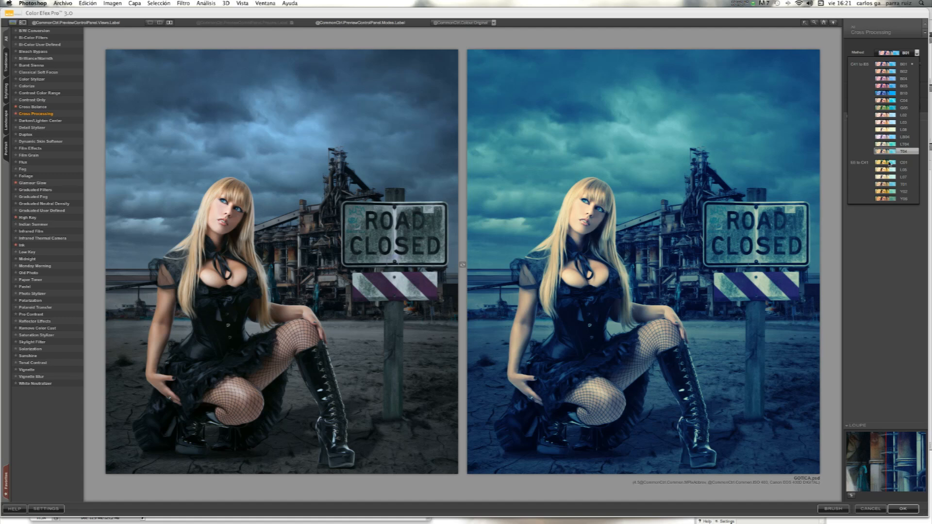
left_click(888, 163)
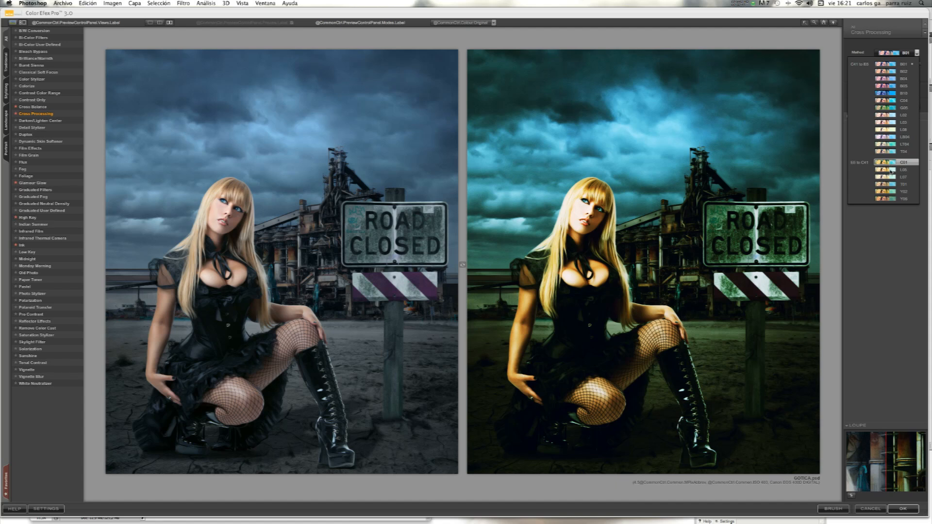
left_click(891, 170)
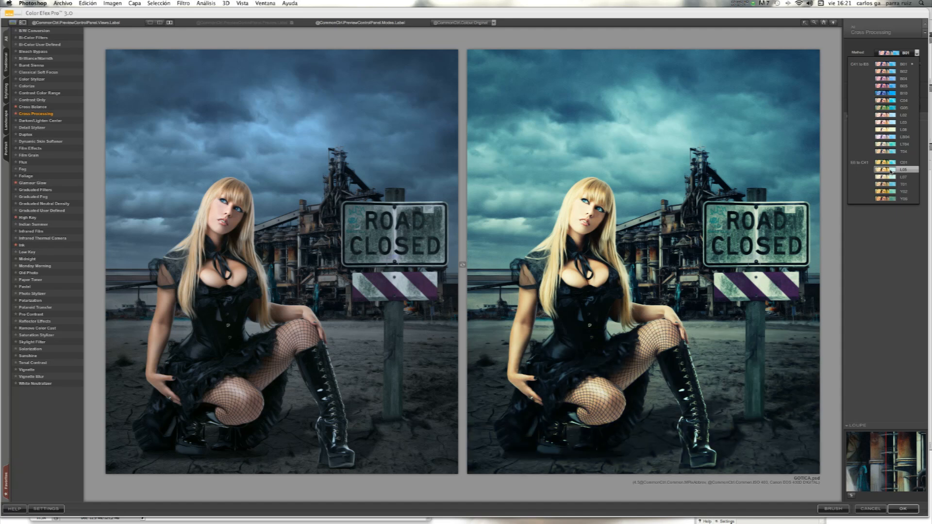
left_click(891, 177)
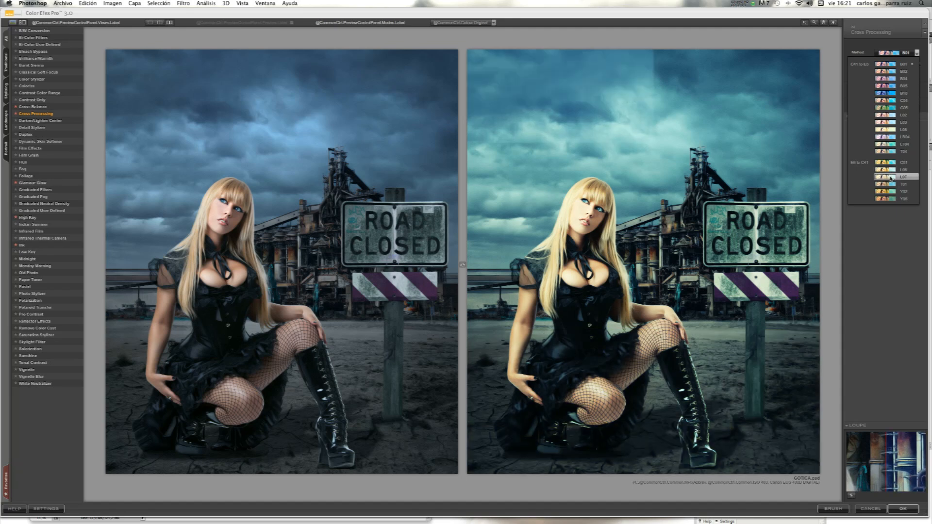
left_click(893, 185)
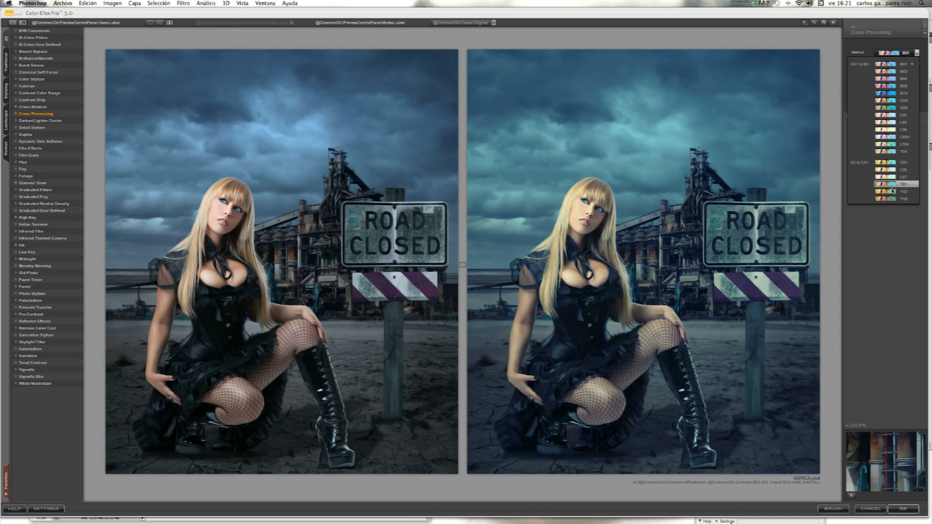
left_click(892, 192)
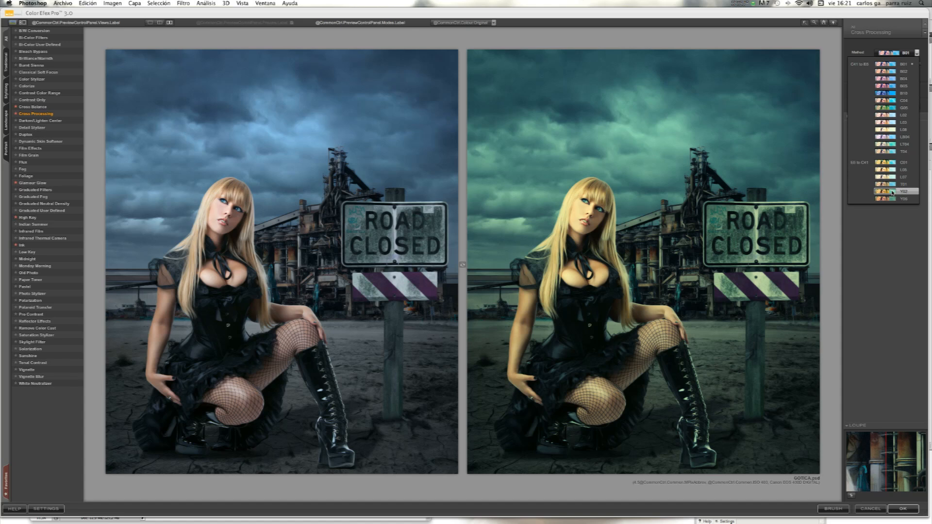
left_click(892, 192)
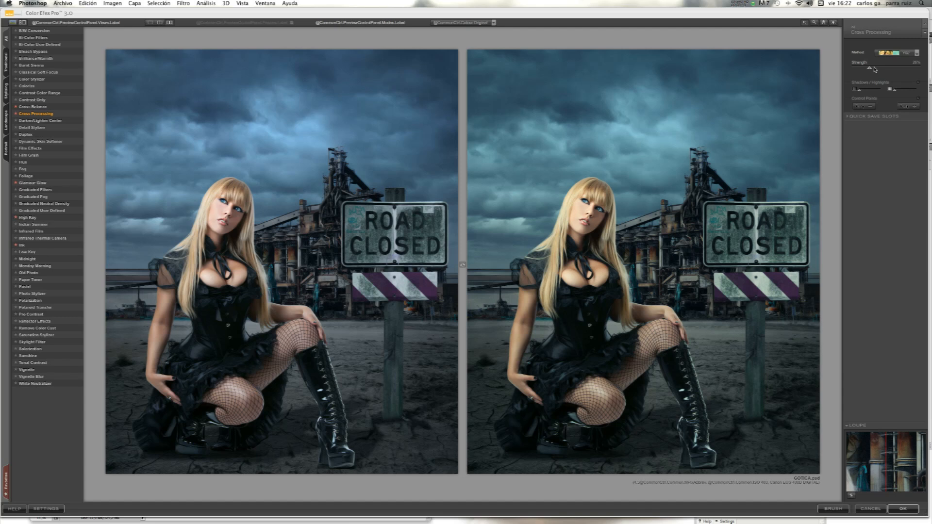
Reduce the Cross Processing strength to about 25%, apply the filter and compare the image with the new layer hidden and shown
left_click(875, 69)
left_click(913, 509)
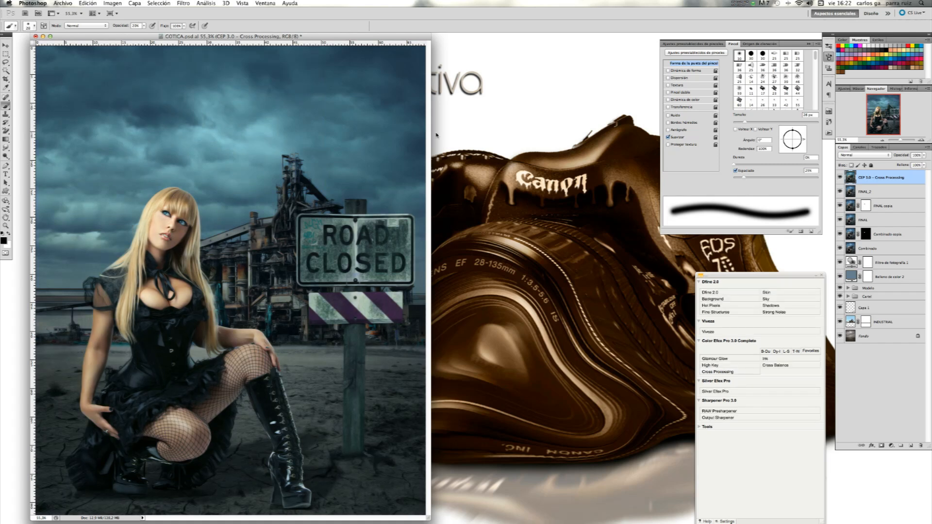
left_click(840, 177)
left_click(840, 176)
Add a Hue/Saturation adjustment layer with saturation -14 above the Cross Processing layer and compare its effect hidden and shown
left_click(892, 445)
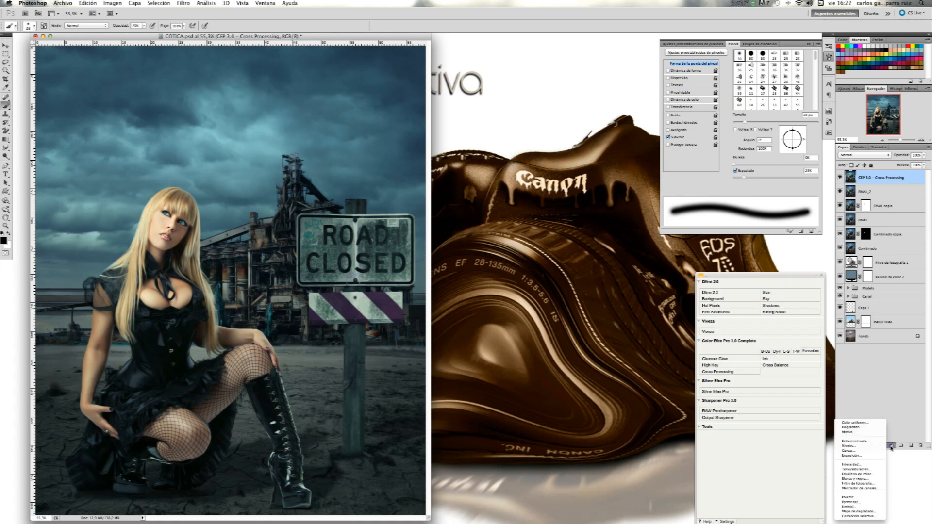
left_click(877, 469)
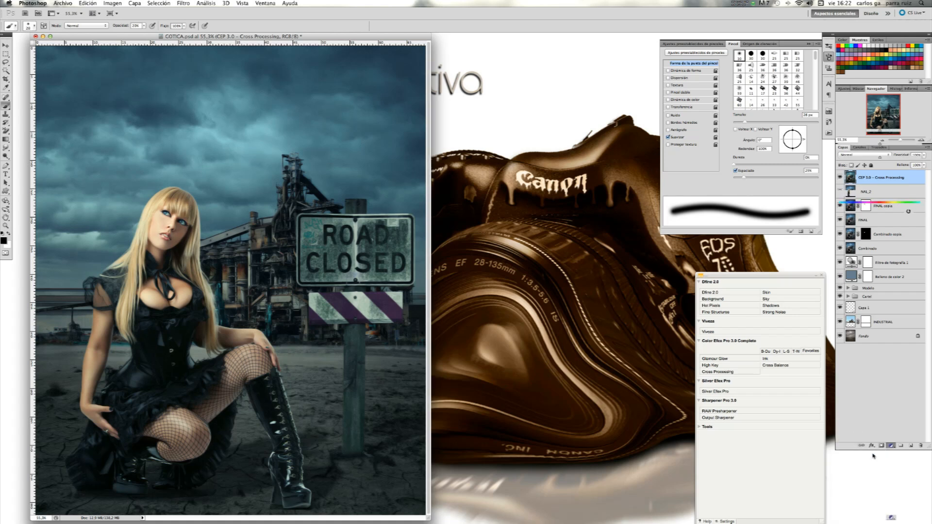
left_click(871, 145)
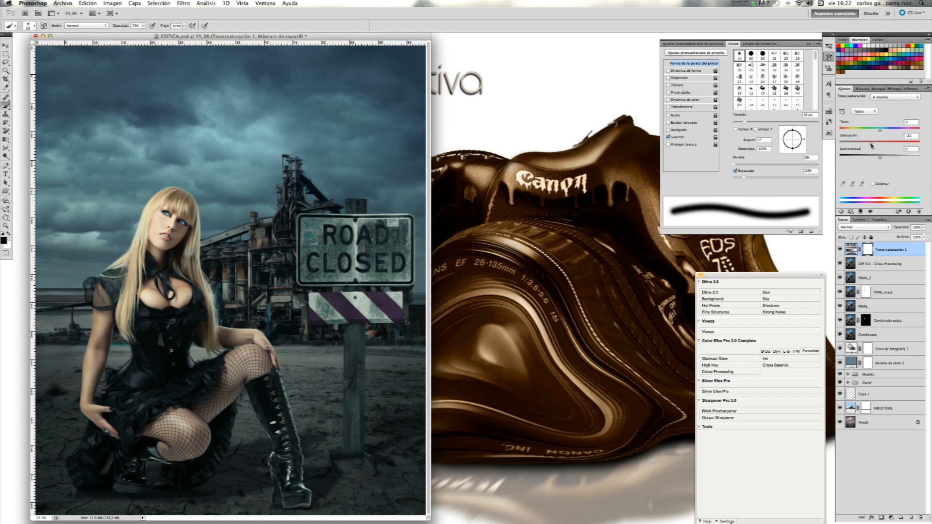
left_click_drag(870, 145, 873, 146)
left_click(840, 251)
left_click(840, 250)
left_click(840, 250)
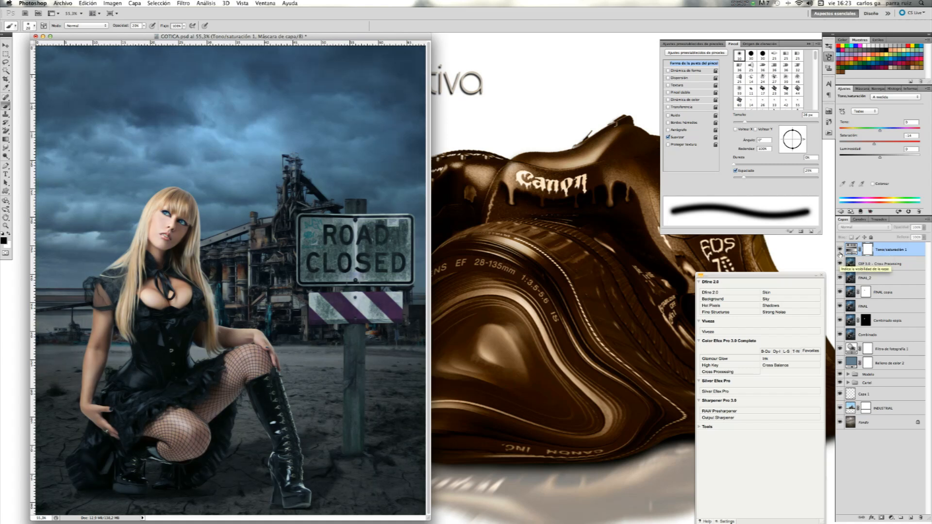
left_click(840, 251)
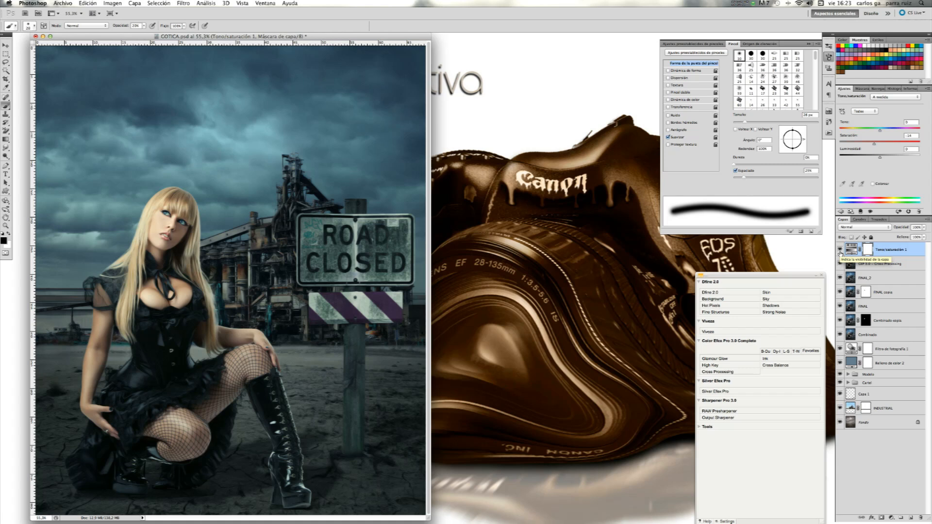
key("super+Tab")
left_click(907, 18)
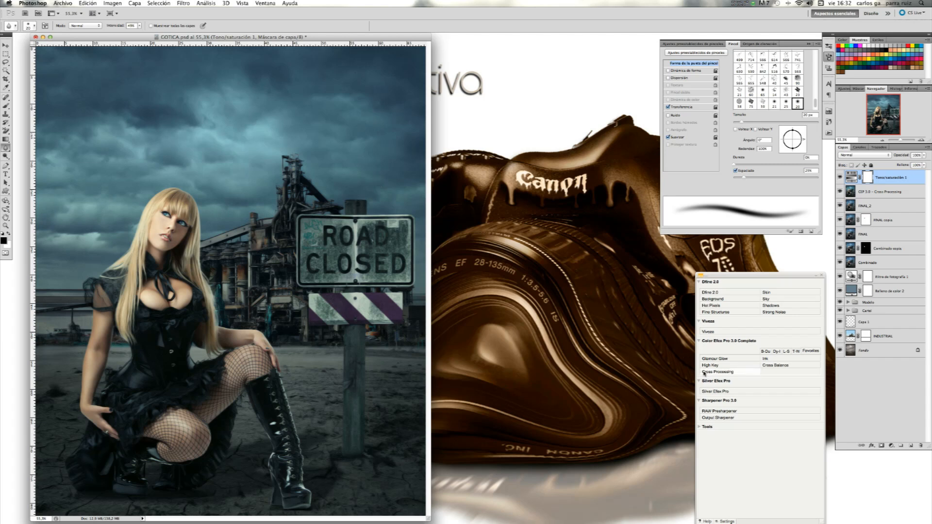
Open Silver Efex Pro and preview the Pull Process, High Structure, Overexpose and Push Process black-and-white presets
left_click(718, 392)
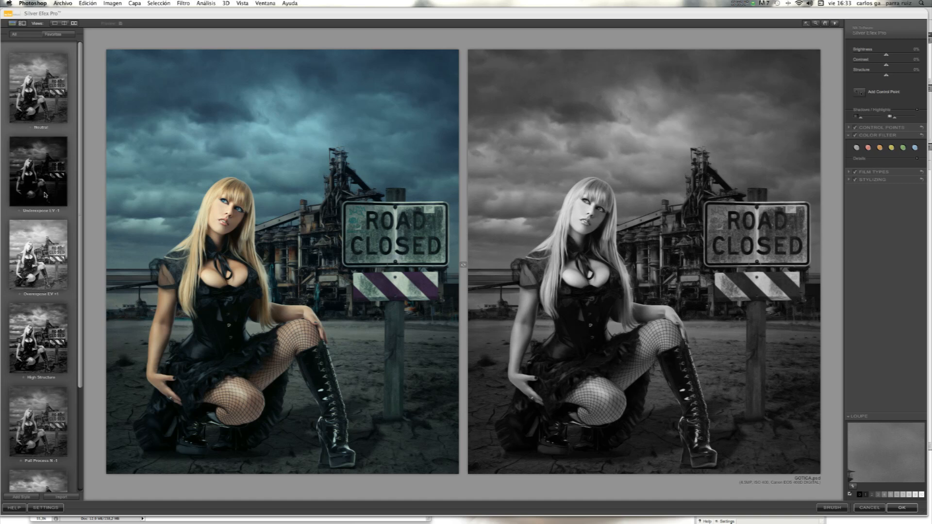
left_click(41, 402)
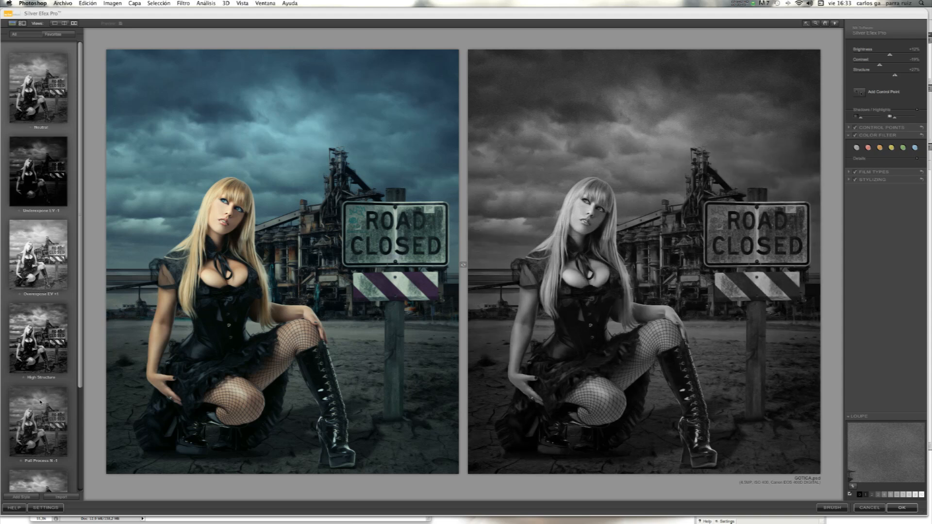
left_click(54, 336)
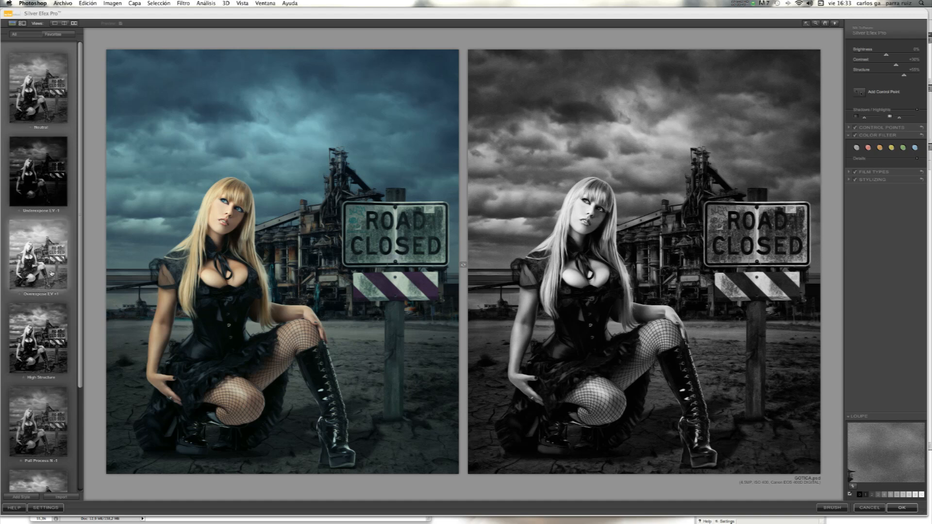
left_click(53, 262)
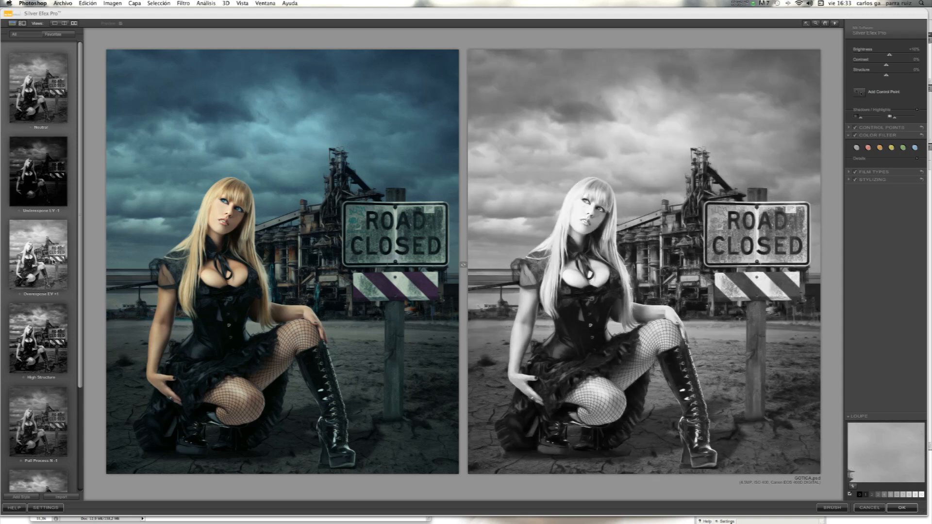
scroll(79, 270, "down", 5)
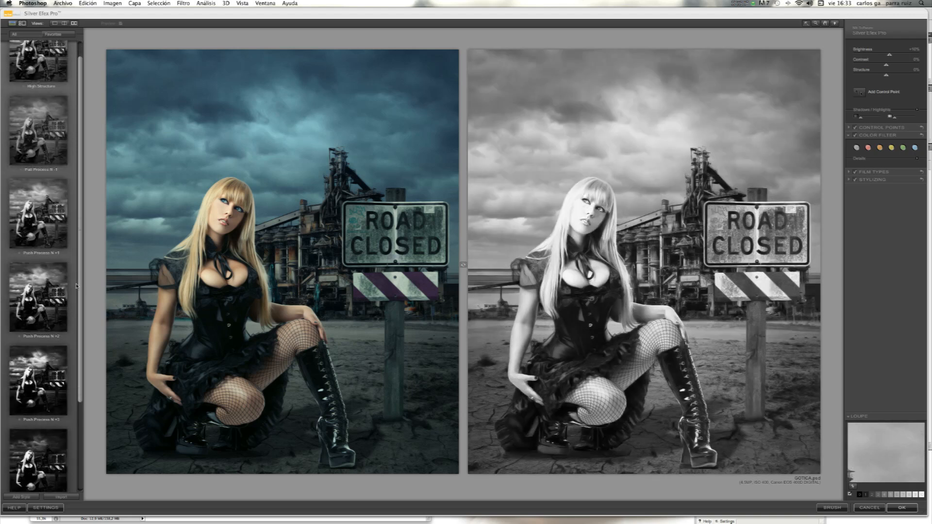
left_click(39, 297)
left_click(39, 381)
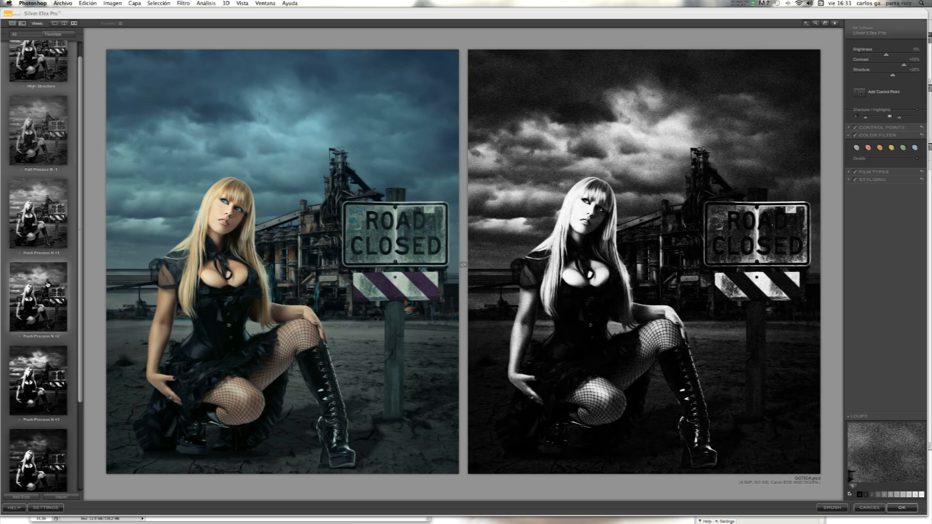
left_click(41, 301)
Preview the toned sepia and Cyanotype presets, and apply the High Structure black-and-white preset
left_click_drag(79, 271, 78, 311)
left_click(42, 262)
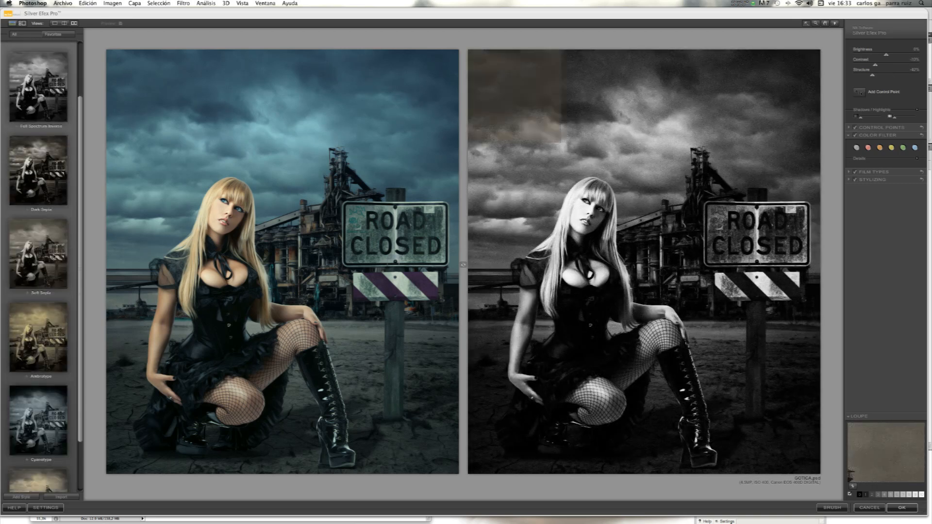
left_click(43, 152)
left_click(43, 412)
left_click(43, 267)
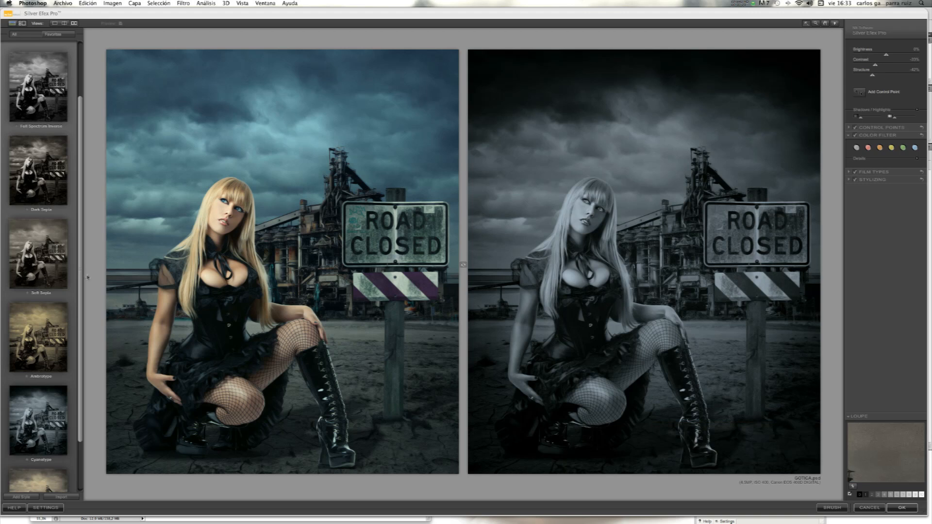
left_click_drag(80, 280, 92, 195)
left_click(40, 268)
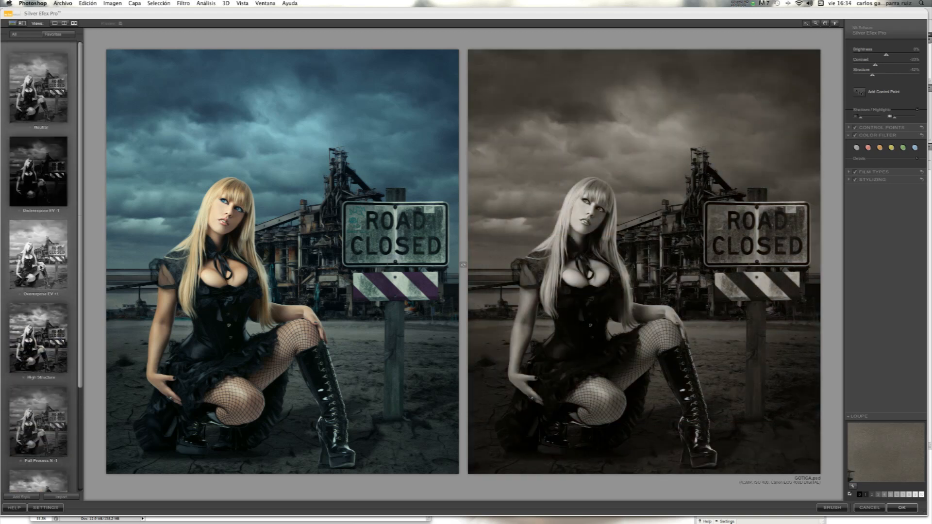
left_click(42, 342)
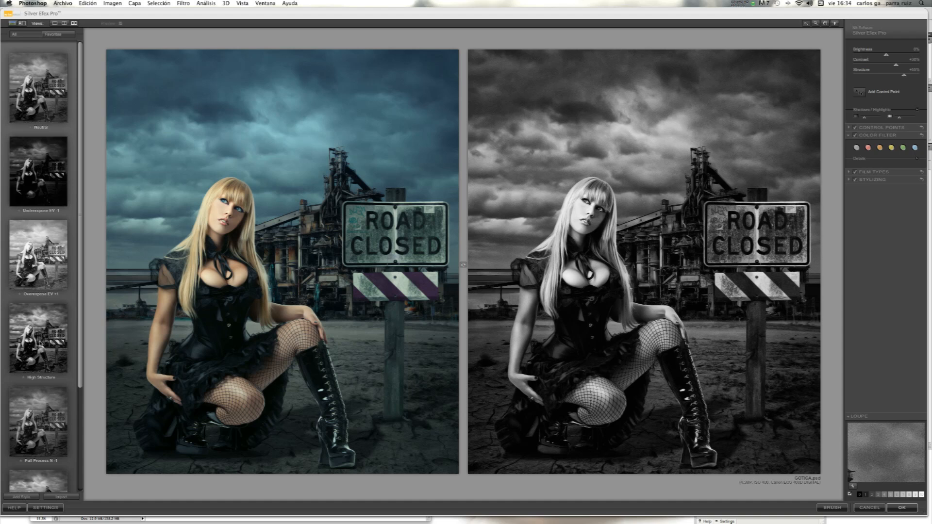
left_click(900, 508)
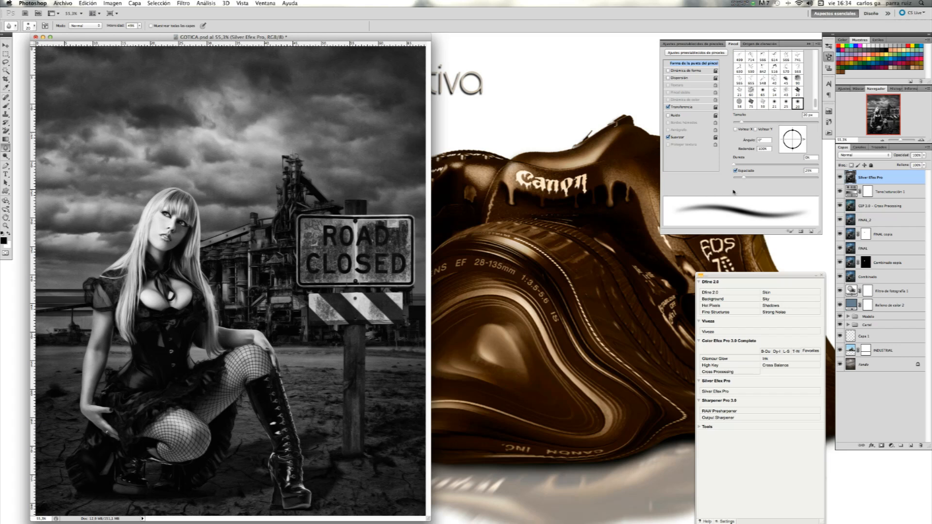
Blend the Silver Efex Pro layer in Soft Light mode at about 25% opacity and compare it hidden and shown
left_click(881, 156)
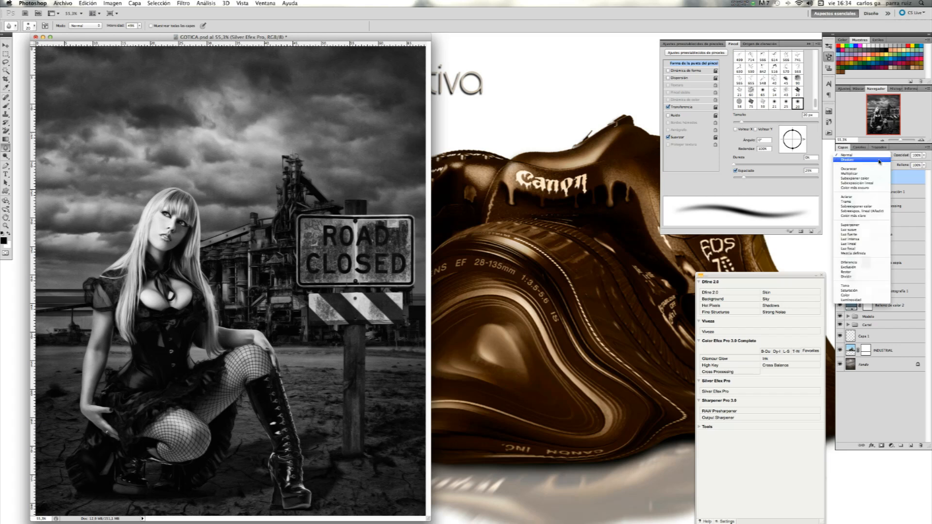
left_click(861, 233)
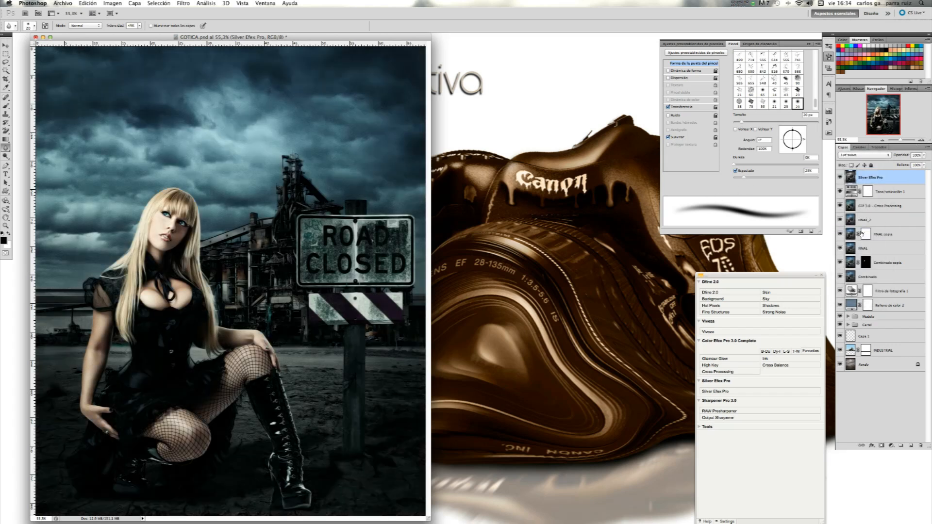
left_click(923, 156)
left_click(903, 164)
left_click_drag(903, 164, 900, 164)
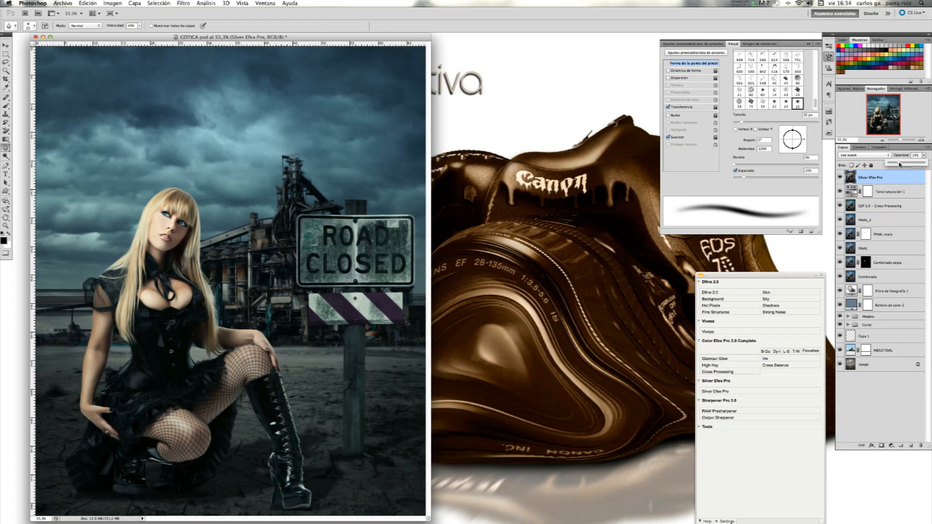
left_click(840, 178)
left_click(840, 177)
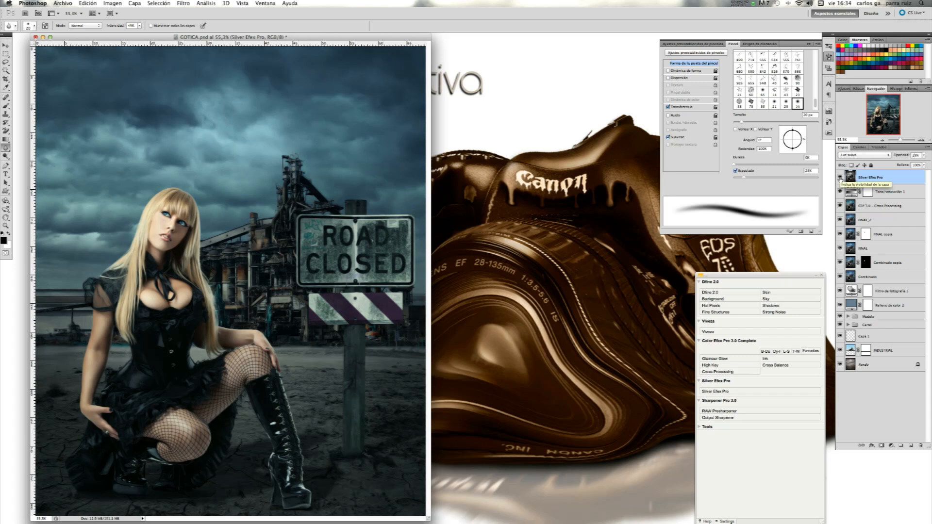
left_click(839, 177)
left_click(840, 178)
Apply the Cross Balance filter with Daylight to Tungsten (1) at about 25% strength and check the resulting layer's effect
left_click(775, 366)
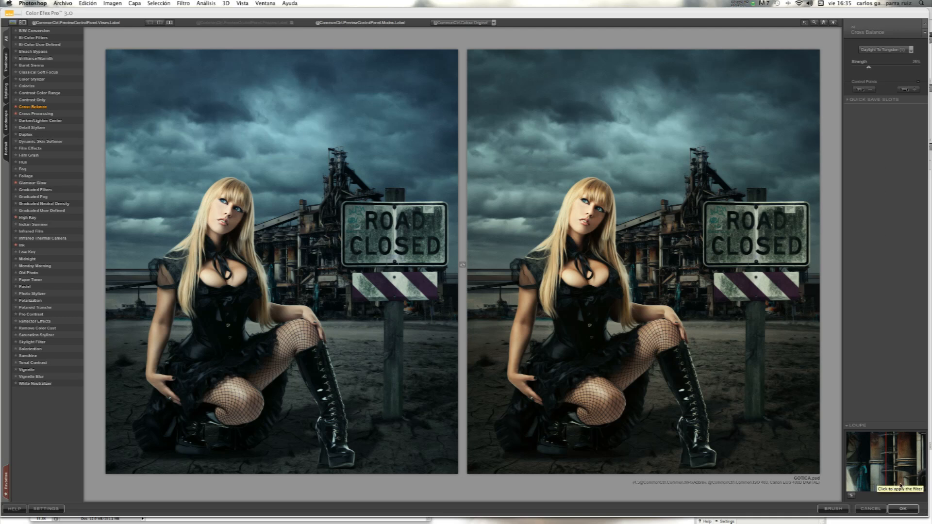
left_click(903, 509)
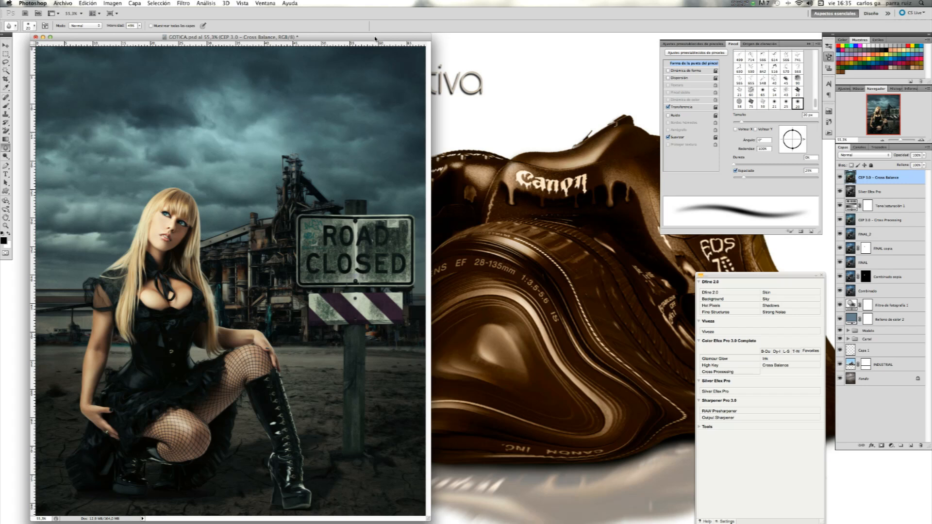
left_click(840, 177)
Add a solid black (000000) colour fill layer above the Cross Balance layer
left_click(891, 446)
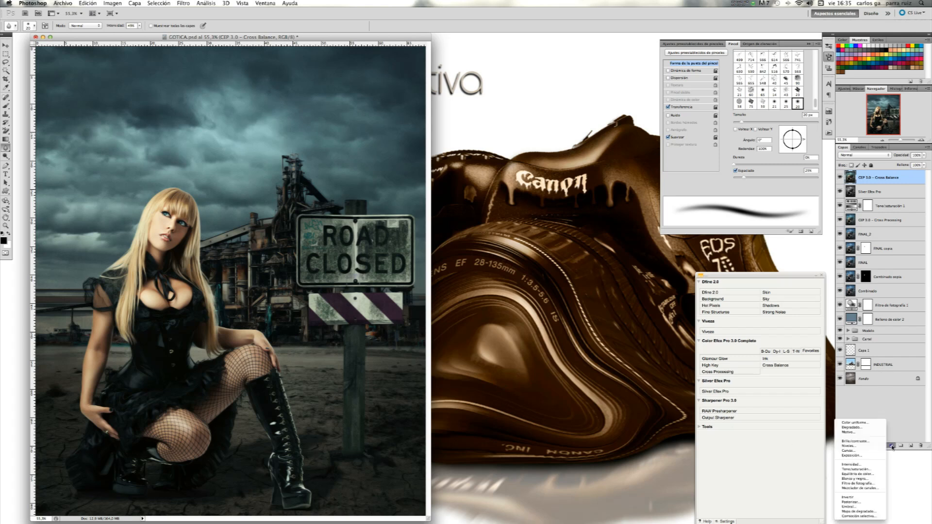
left_click(873, 424)
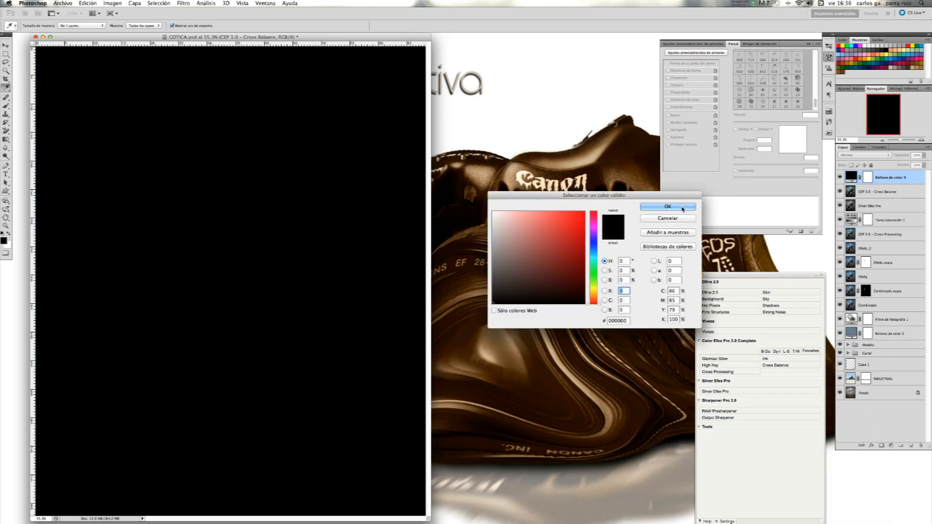
left_click(682, 209)
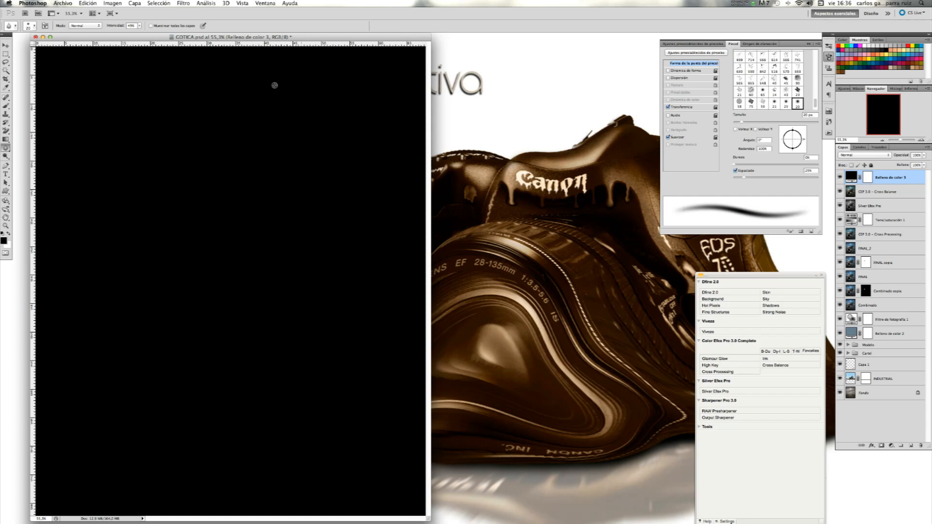
Lower the black fill layer's opacity to about 64% and draw a tall elliptical selection over the scene
left_click(923, 155)
left_click_drag(924, 163, 911, 163)
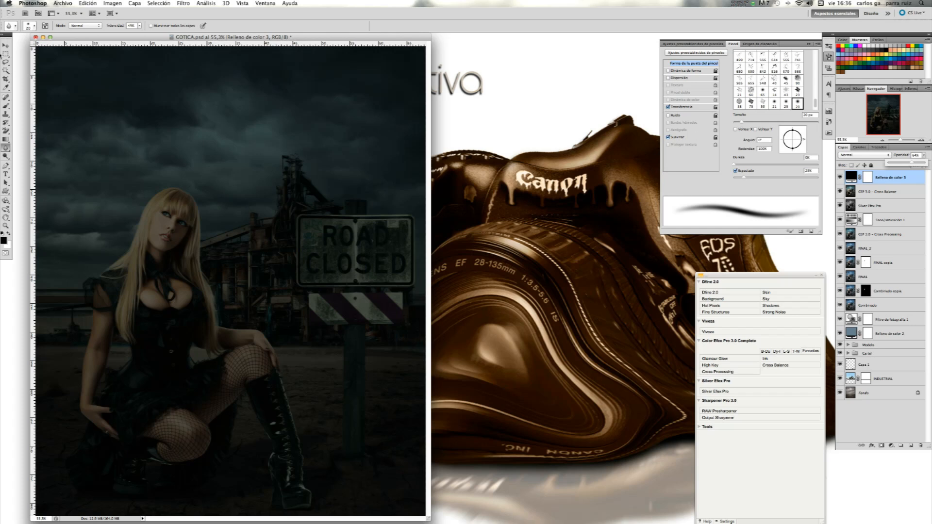
left_click(5, 54)
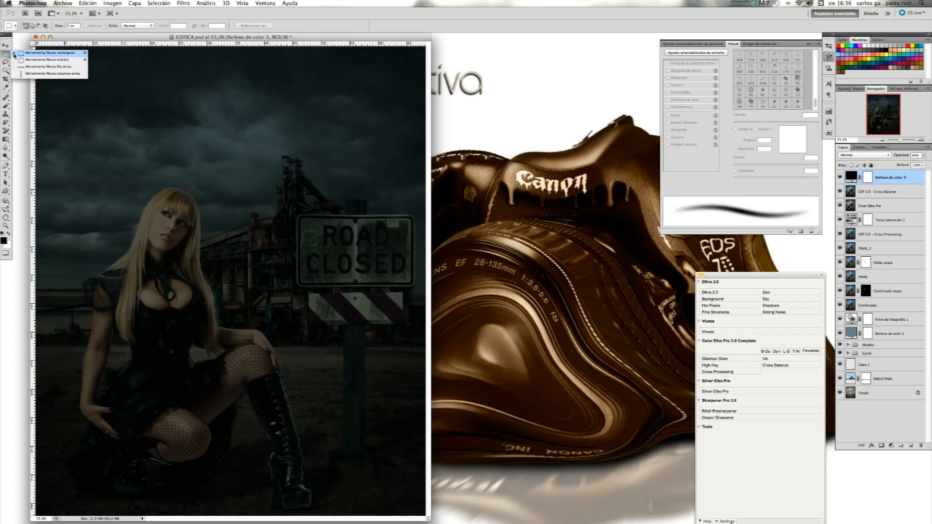
left_click(47, 60)
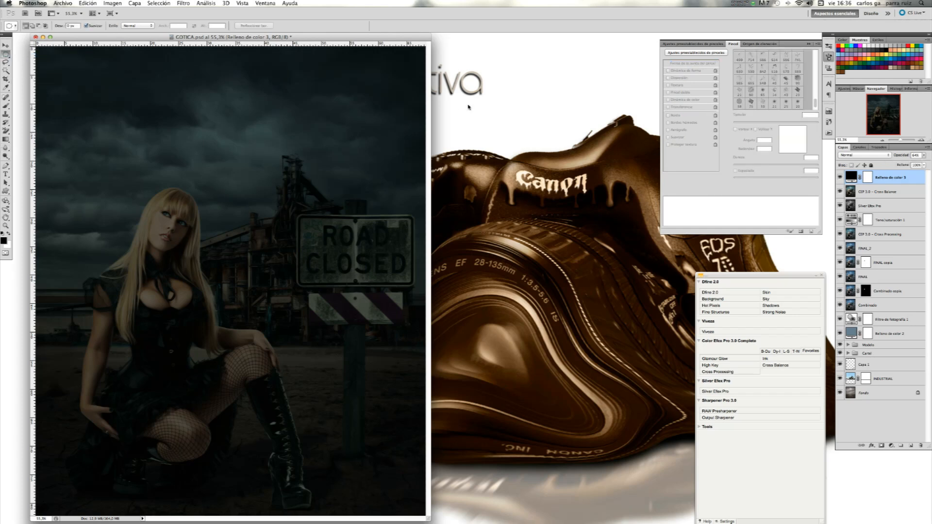
left_click(883, 140)
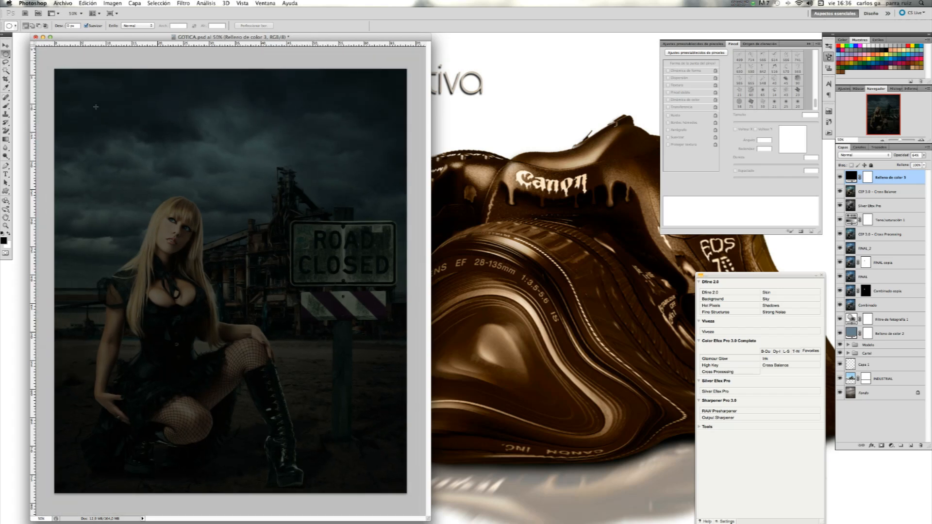
left_click_drag(335, 485, 357, 504)
left_click_drag(373, 522, 373, 522)
Nudge the elliptical selection leftwards and downwards so that it surrounds the model
key("shift+Left")
key("Left")
key("Left")
key("Left")
key("Left")
key("Left")
key("Left")
key("Left")
key("Down")
key("Down")
key("Down")
key("Down")
key("Down")
key("Down")
key("Down")
key("Down")
key("Down")
key("Down")
key("Down")
key("Down")
key("Down")
key("Down")
key("Down")
key("Down")
key("Down")
key("Down")
key("Down")
key("Down")
key("Down")
key("Down")
key("Down")
key("Down")
key("Down")
key("Down")
key("Down")
key("Down")
key("Down")
key("Down")
key("Down")
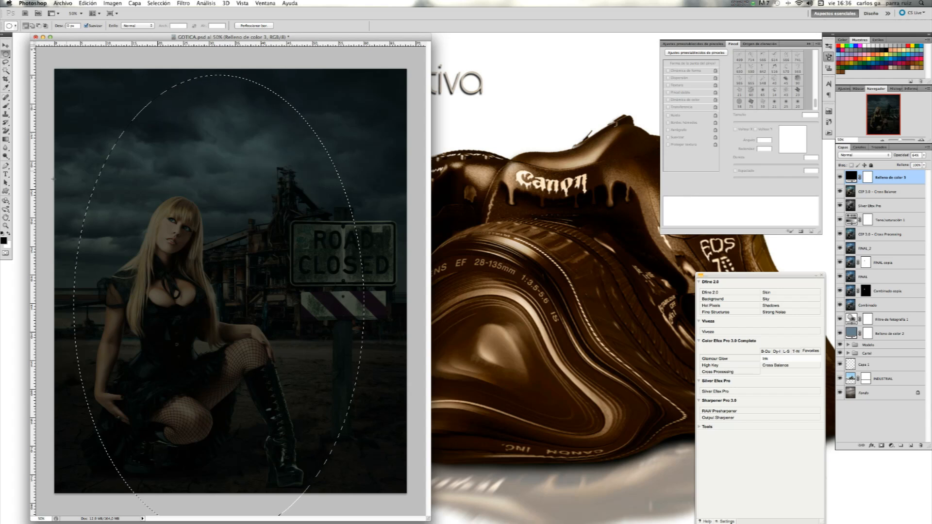
Fill the ellipse on the black fill layer's mask with the foreground colour at 100% opacity, and deselect
left_click(84, 3)
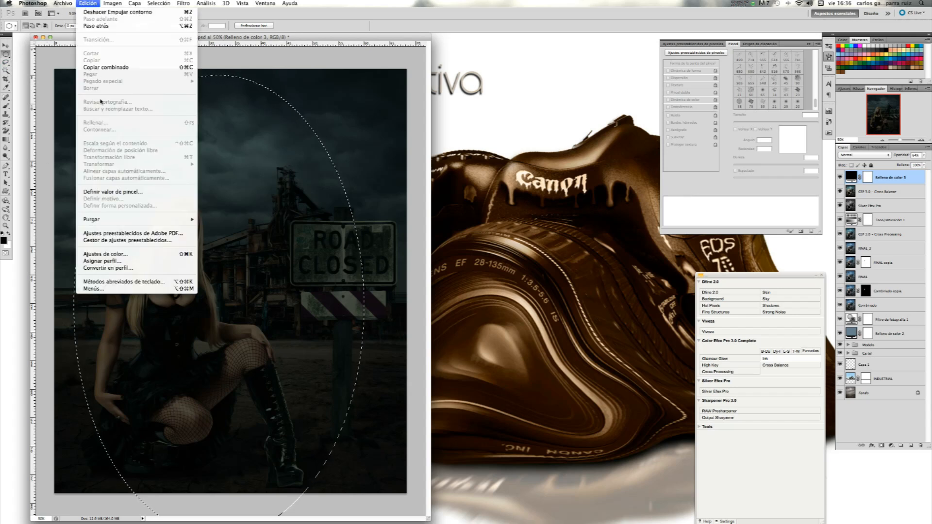
left_click(867, 179)
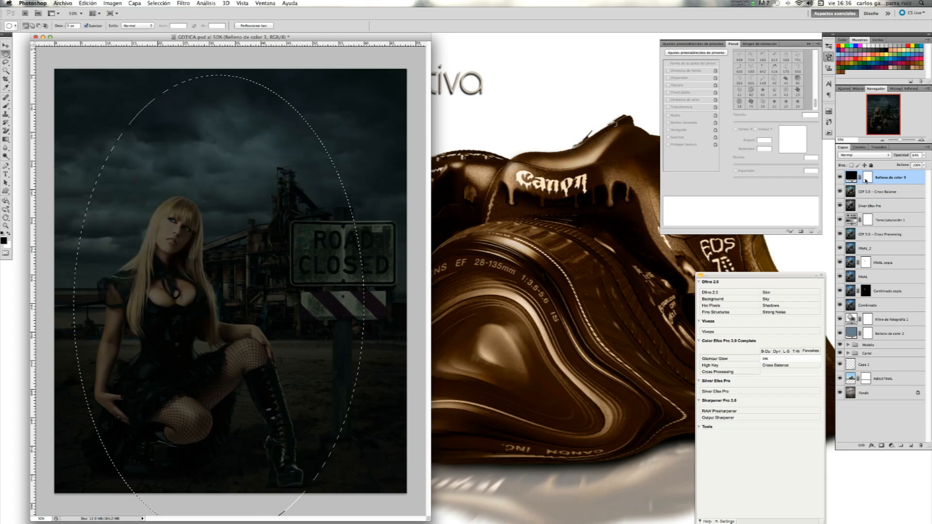
left_click(867, 178)
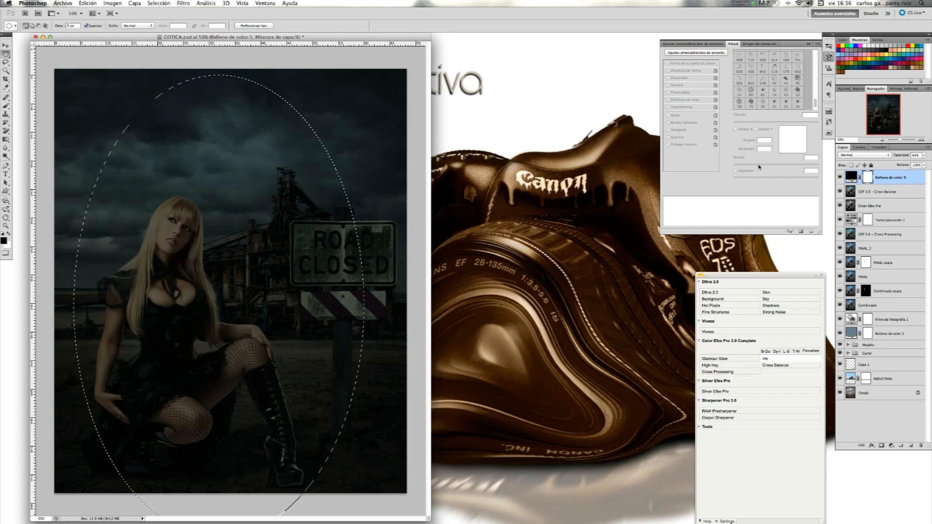
left_click(89, 3)
left_click(127, 123)
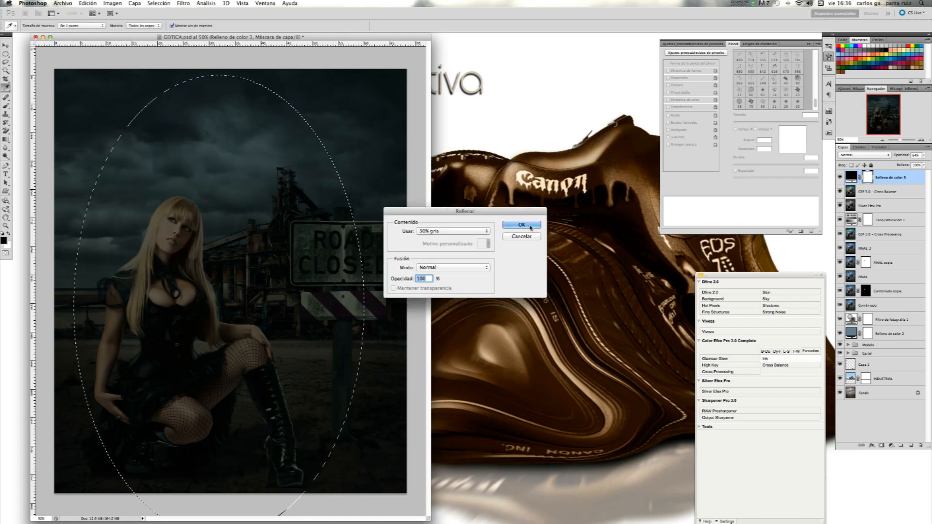
left_click(485, 232)
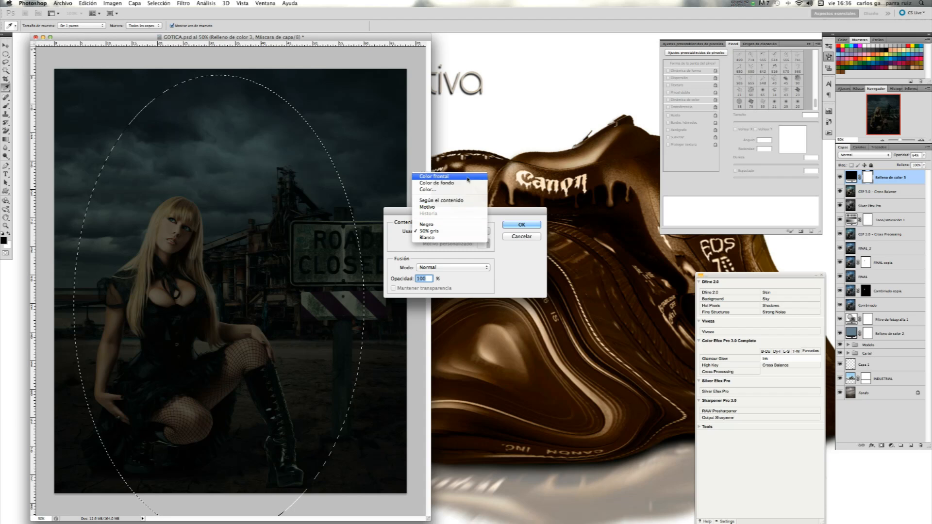
left_click(435, 176)
left_click(522, 225)
key("m")
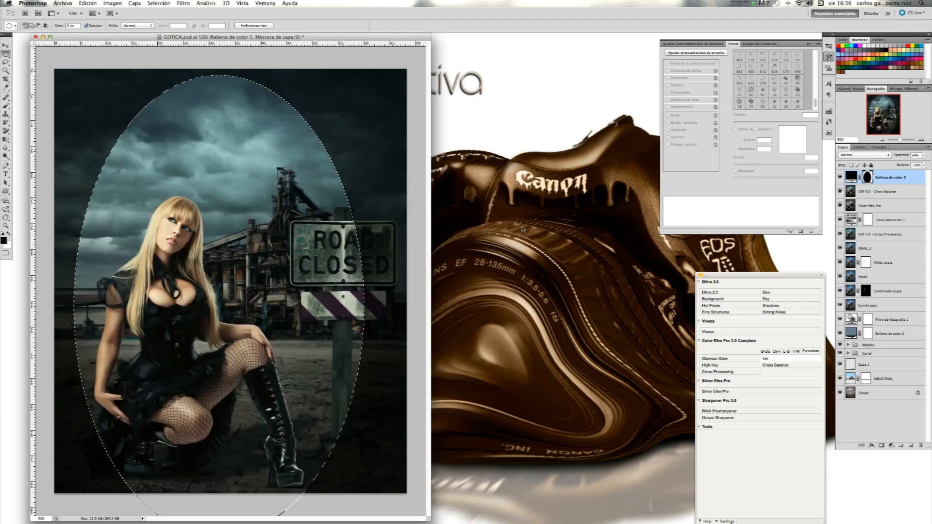
key("ctrl+d")
Feather the black fill layer's mask by 250 px to soften the vignette edge
left_click(858, 89)
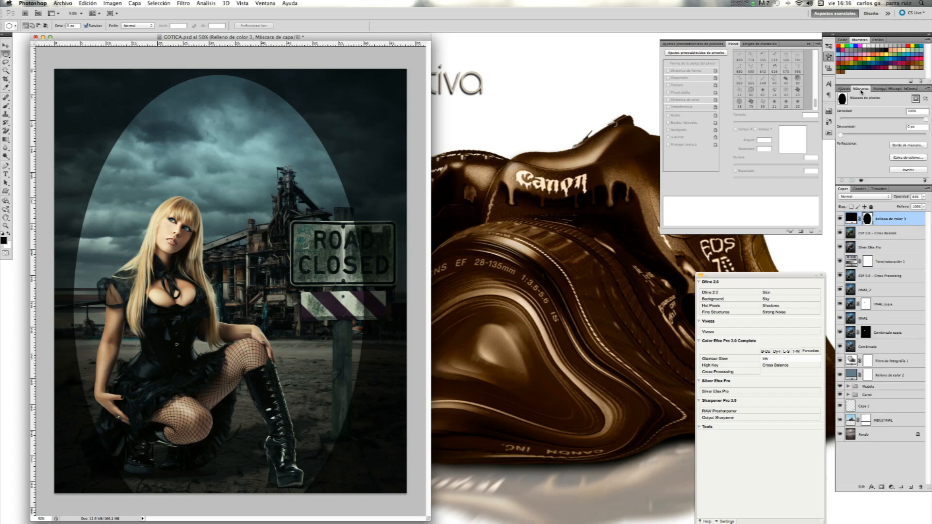
left_click(884, 134)
left_click_drag(884, 135, 930, 137)
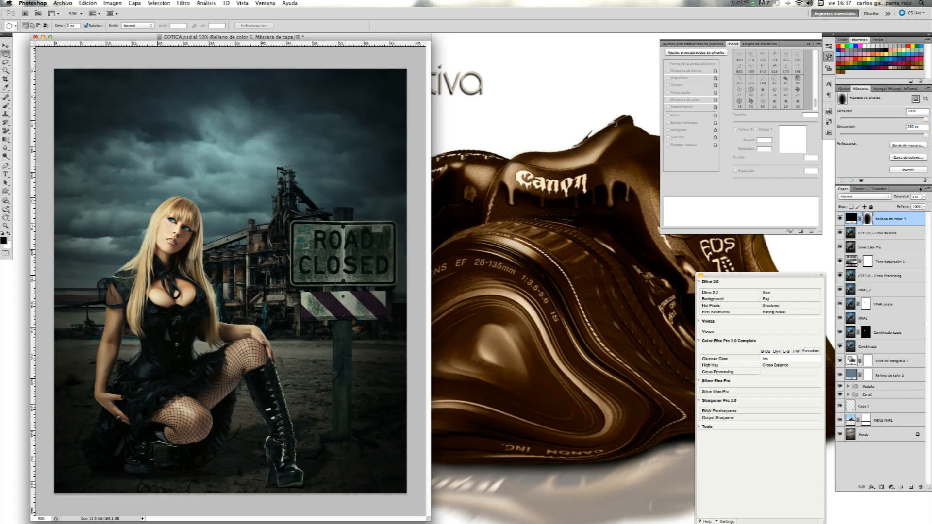
Reduce the vignette layer's opacity to about 20% and compare the image with it hidden and shown
left_click(925, 197)
left_click(898, 205)
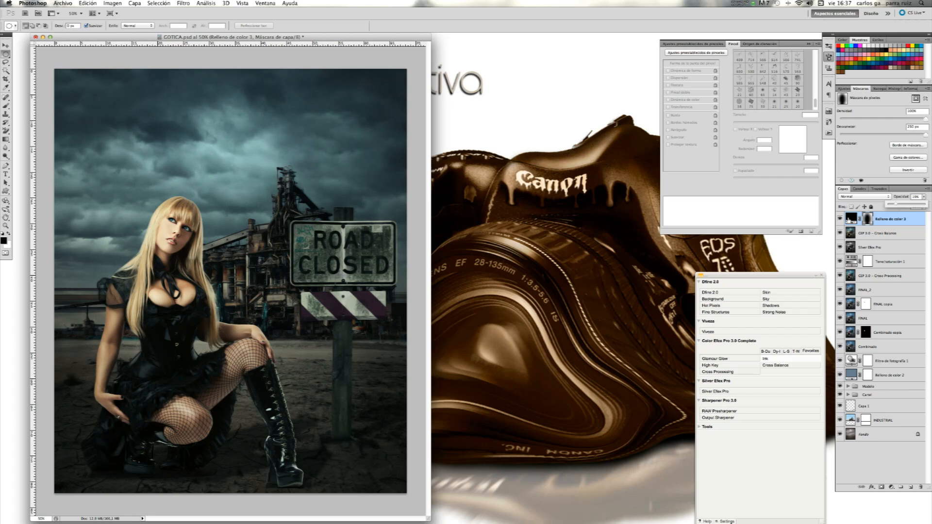
left_click(840, 219)
left_click(839, 219)
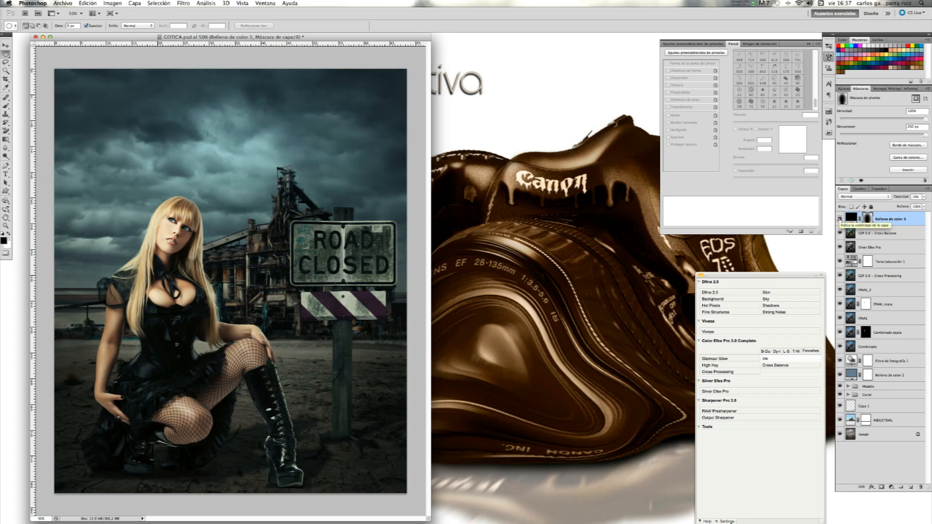
left_click(840, 219)
left_click(839, 219)
left_click(602, 85)
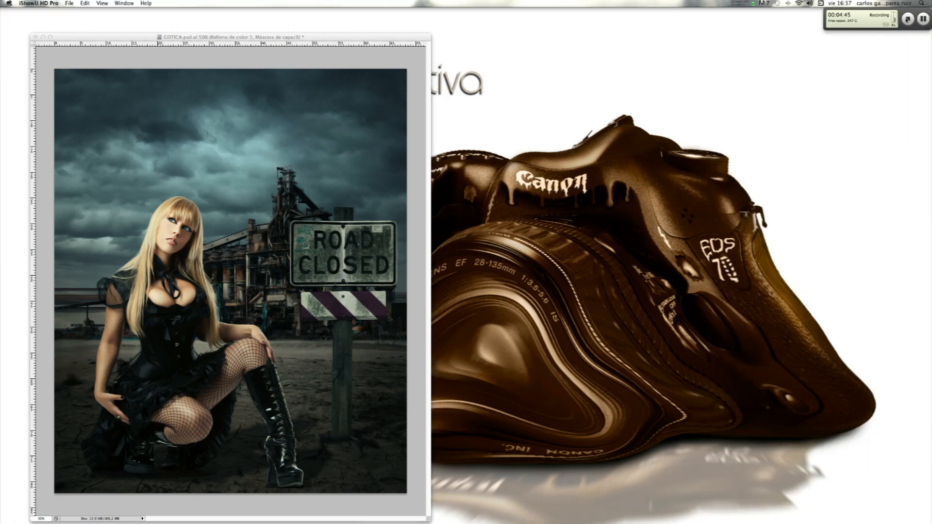
left_click(907, 19)
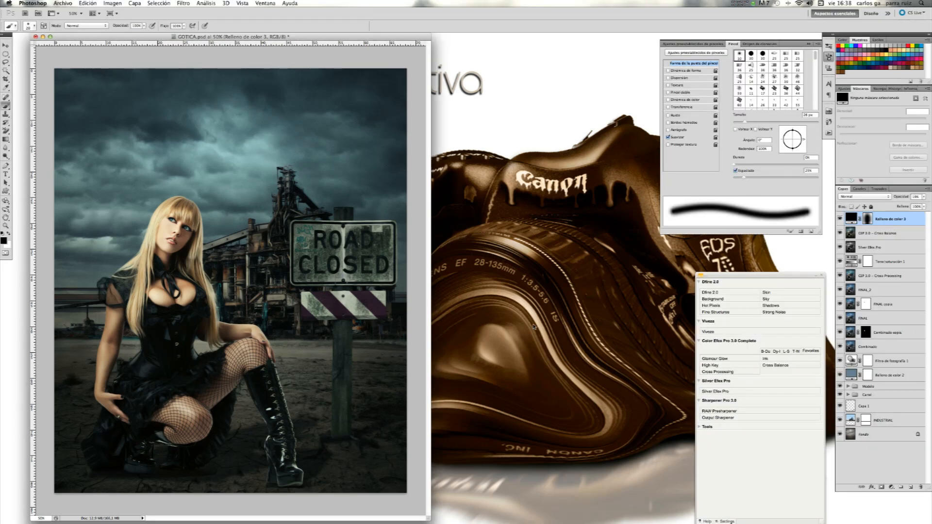
Add a new layer and paint a black contact shadow beneath the front boot with a soft 21 px brush
left_click(910, 487)
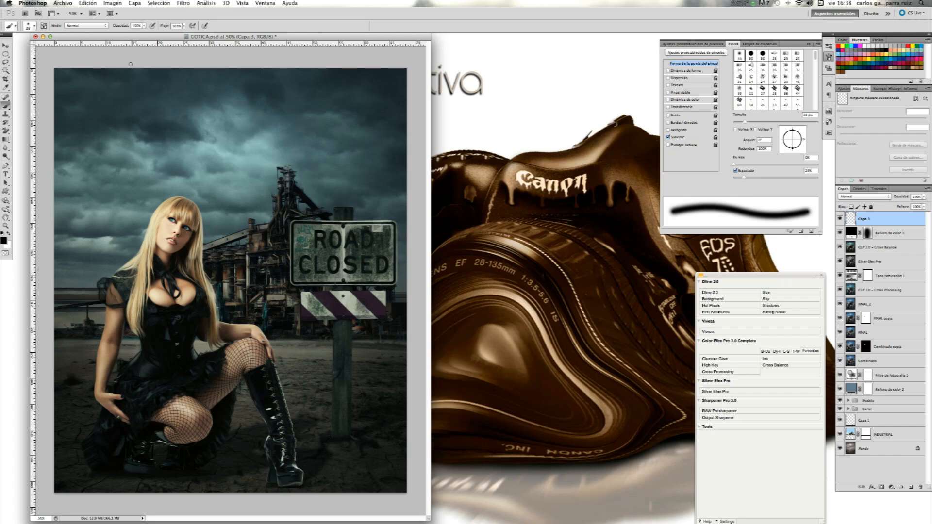
left_click(242, 4)
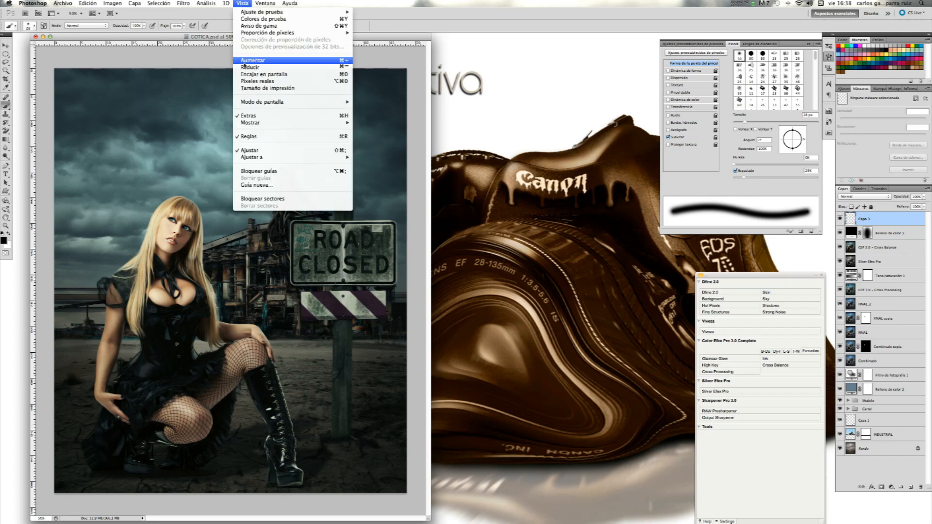
left_click(268, 82)
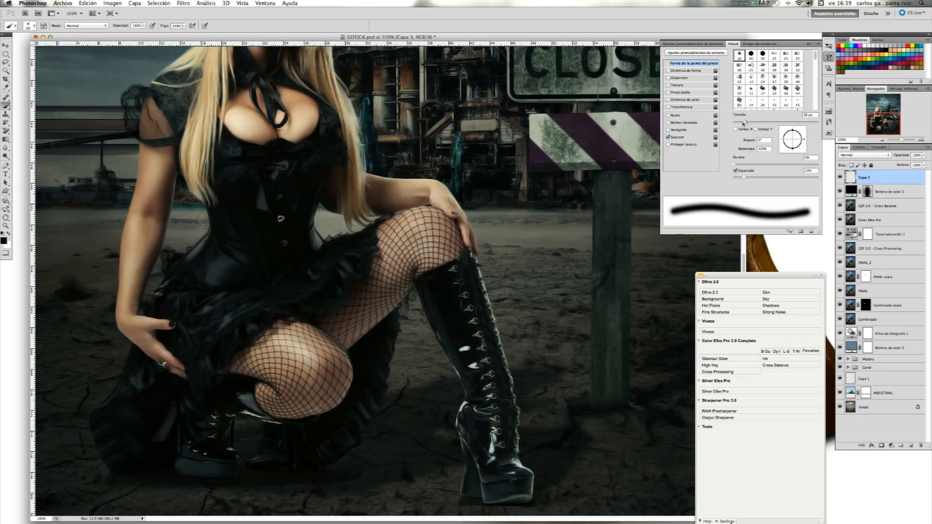
left_click_drag(743, 123, 742, 124)
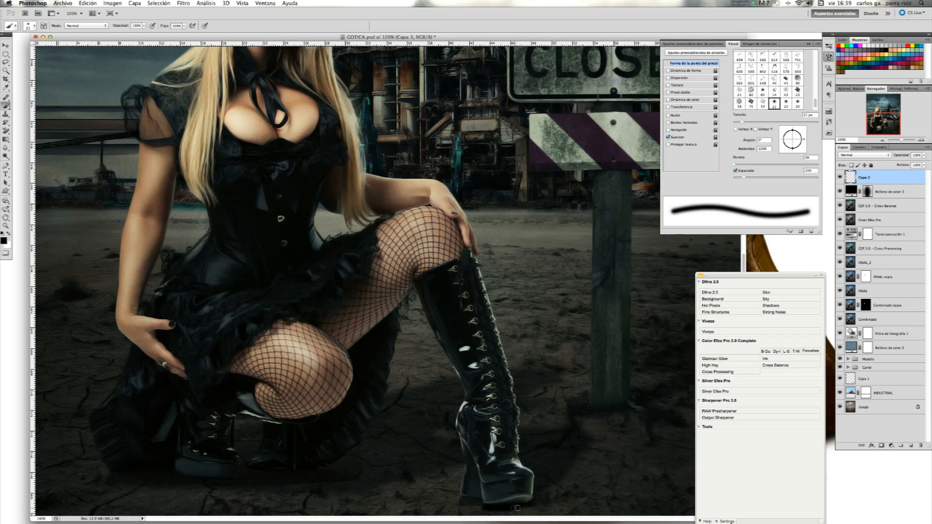
mouse_move(518, 506)
left_mouse_down()
mouse_move(494, 507)
mouse_move(527, 501)
left_mouse_up()
Paint a second black shadow under the boot's sole on another new layer, lower its opacity and compare the effect
left_click(910, 446)
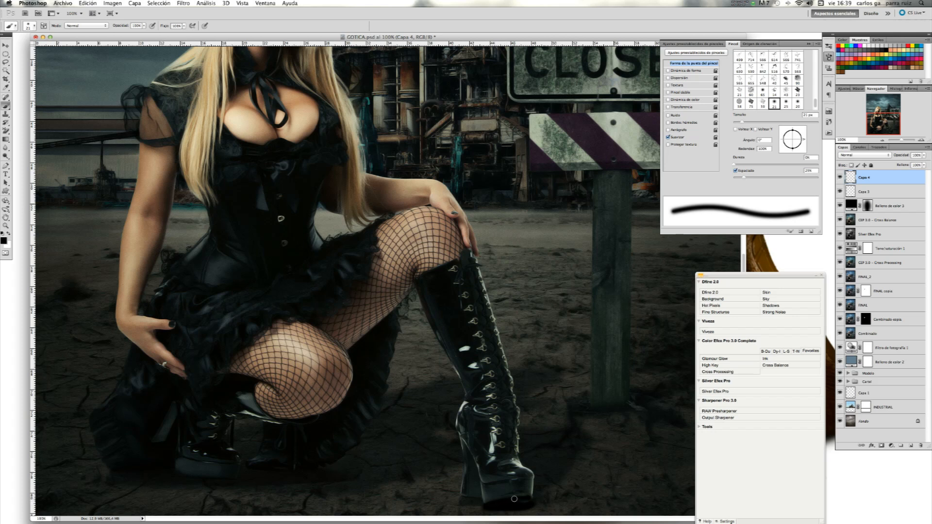
left_click_drag(530, 499, 510, 500)
left_click(923, 156)
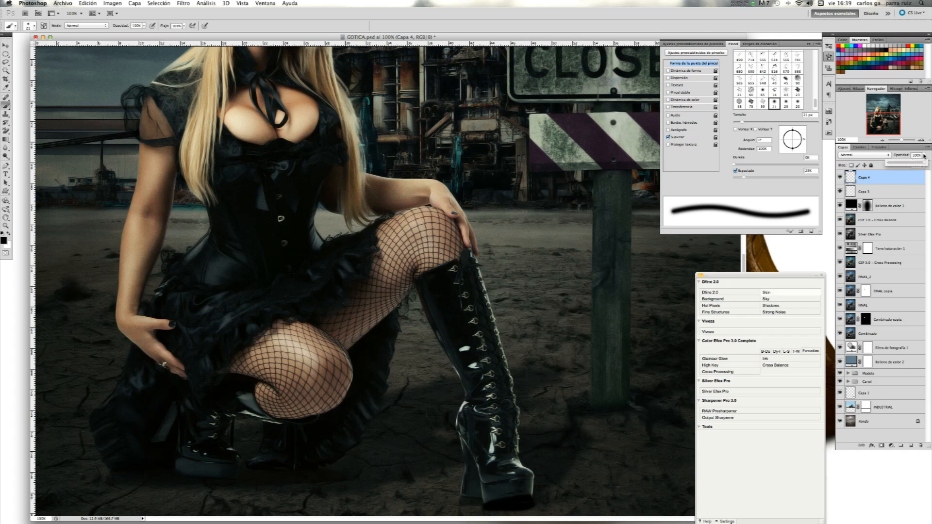
left_click_drag(902, 164, 905, 165)
left_click(840, 178)
left_click(840, 177)
left_click(840, 178)
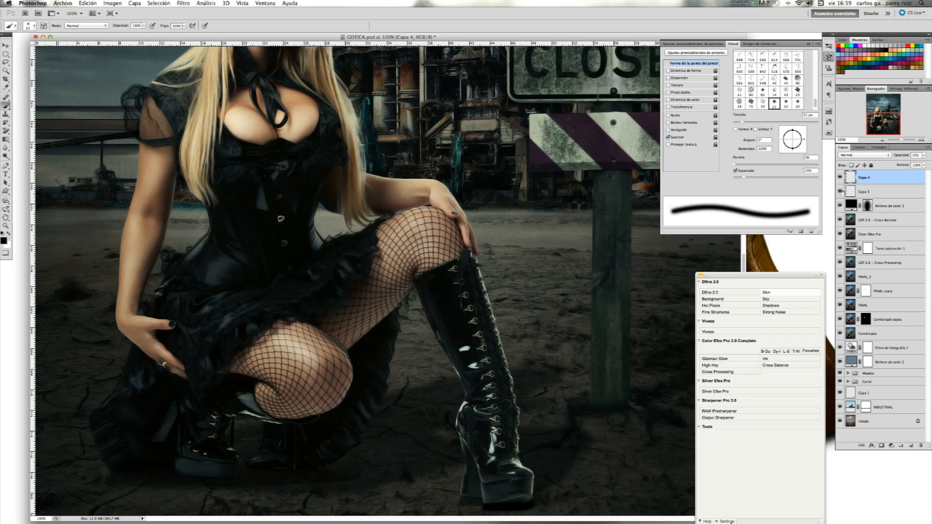
Set the first boot shadow layer's opacity to about 76% and compare the image with it hidden and shown
left_click(842, 192)
left_click(841, 193)
left_click(895, 193)
left_click(924, 155)
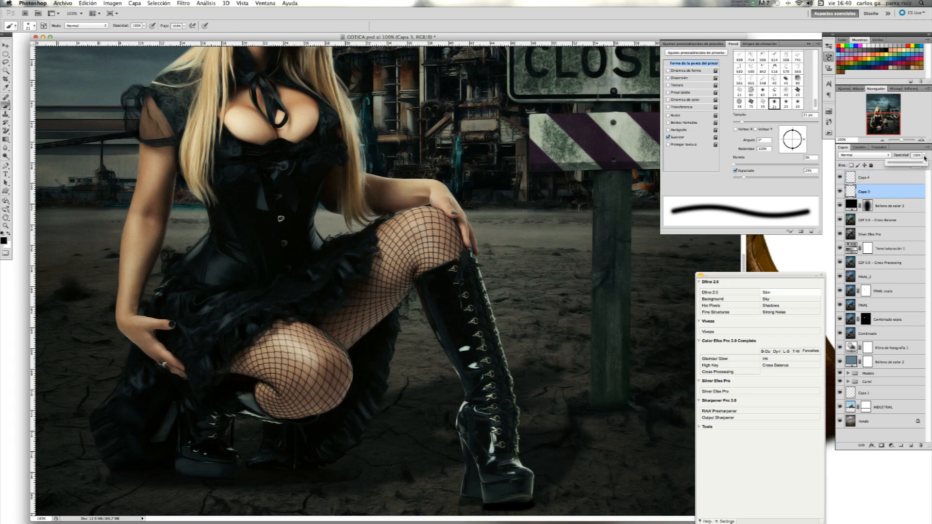
left_click_drag(916, 164, 916, 165)
left_click(840, 190)
mouse_move(840, 190)
left_mouse_down()
mouse_move(842, 180)
mouse_move(840, 193)
left_mouse_up()
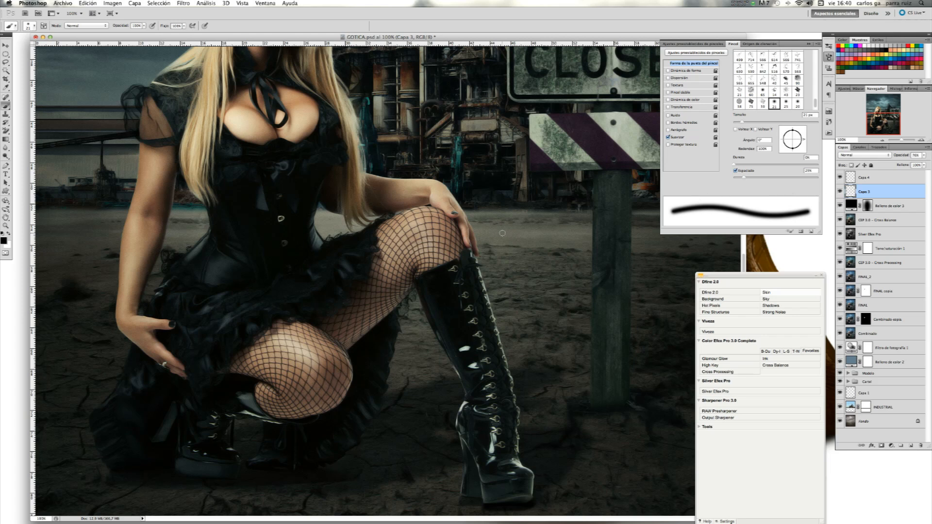
Hide every layer above the background, including those inside the model and sign groups, and view the whole desert background
mouse_move(887, 127)
left_mouse_down()
mouse_move(888, 111)
mouse_move(887, 125)
left_mouse_up()
left_click_drag(840, 178, 840, 366)
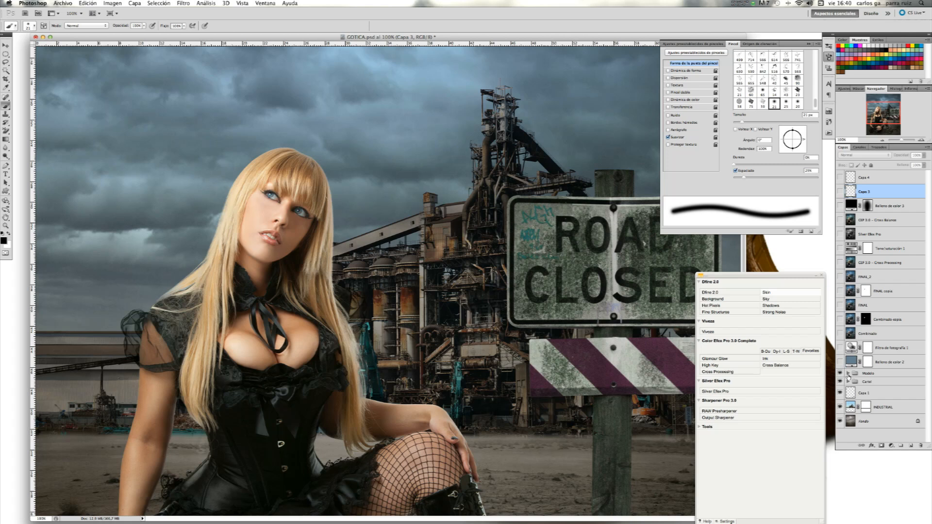
left_click(848, 374)
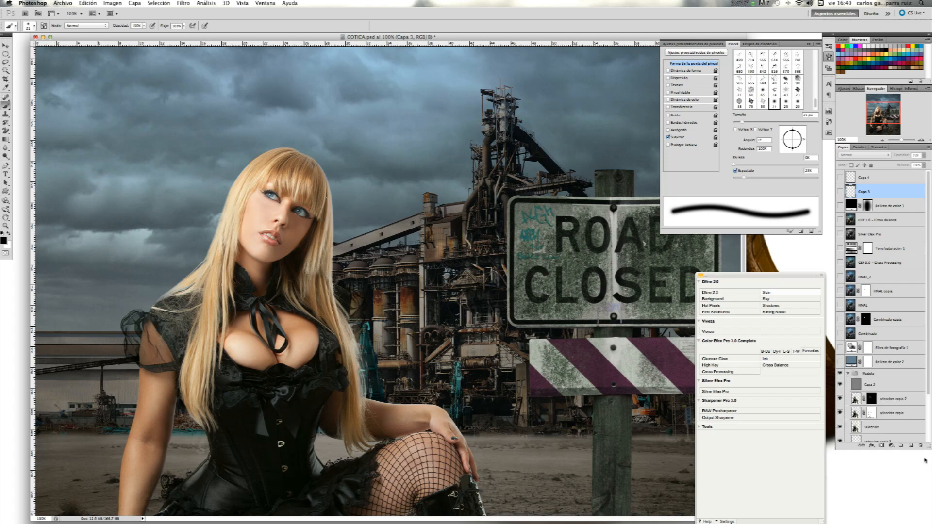
left_click_drag(926, 446, 921, 506)
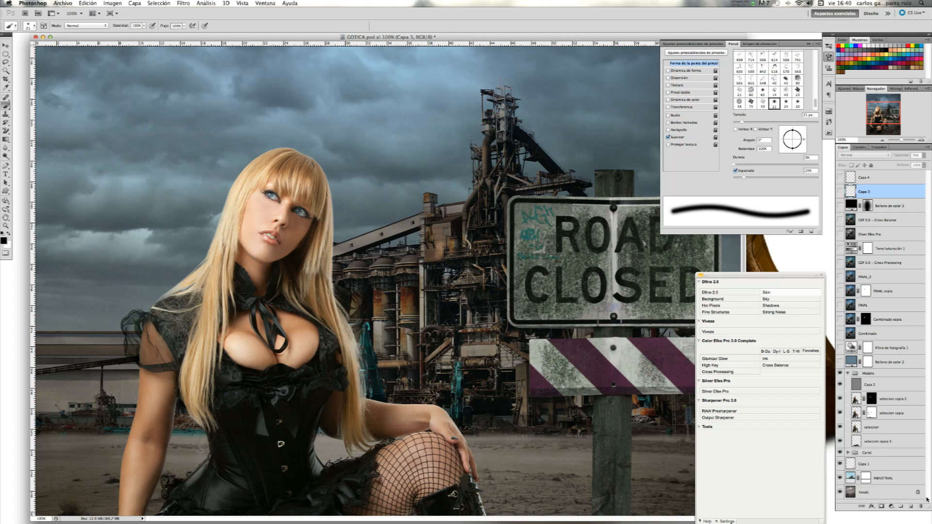
left_click(840, 386)
left_click_drag(840, 390, 845, 450)
left_click(848, 452)
left_click_drag(841, 397, 838, 484)
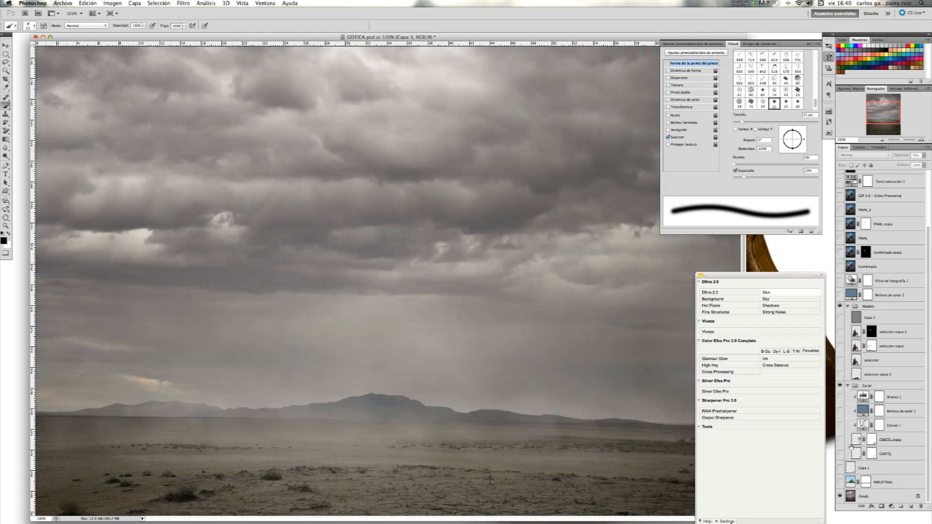
key("super+0")
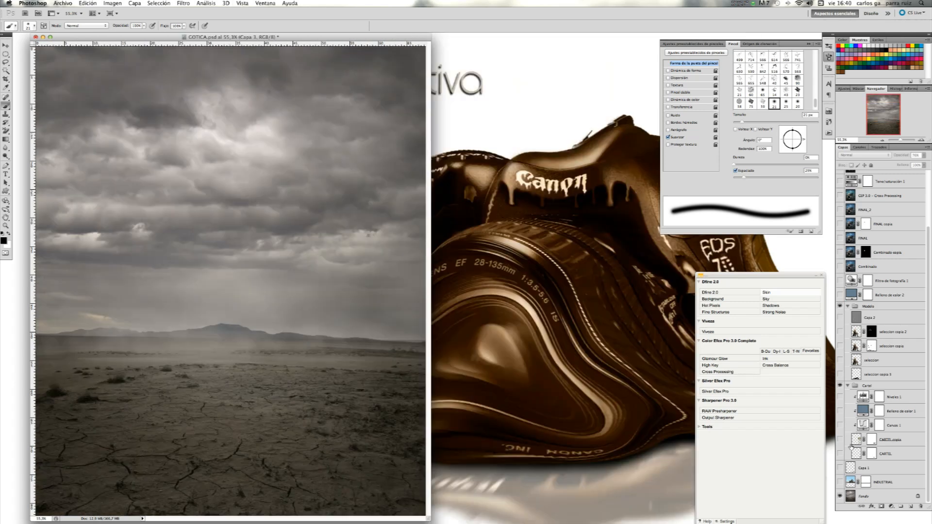
Show the industrial plant, Capa 1 and the sign group's layers one by one to review the scene build-up
left_click(839, 482)
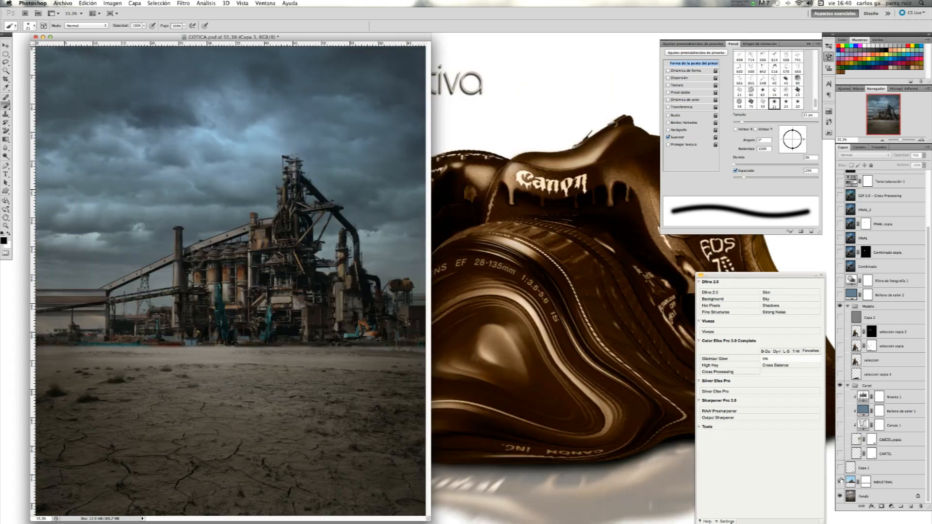
left_click(839, 469)
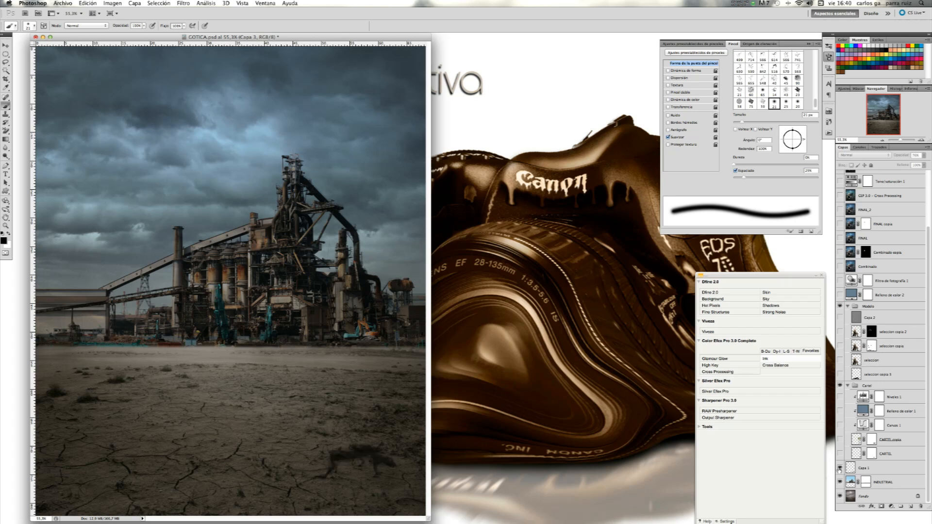
left_click(839, 453)
left_click(839, 439)
left_click(839, 425)
left_click(839, 411)
left_click(840, 396)
Show the model group's layers one by one, from the bottom selection copy up to Capa 2
left_click(840, 374)
left_click(840, 360)
left_click(839, 345)
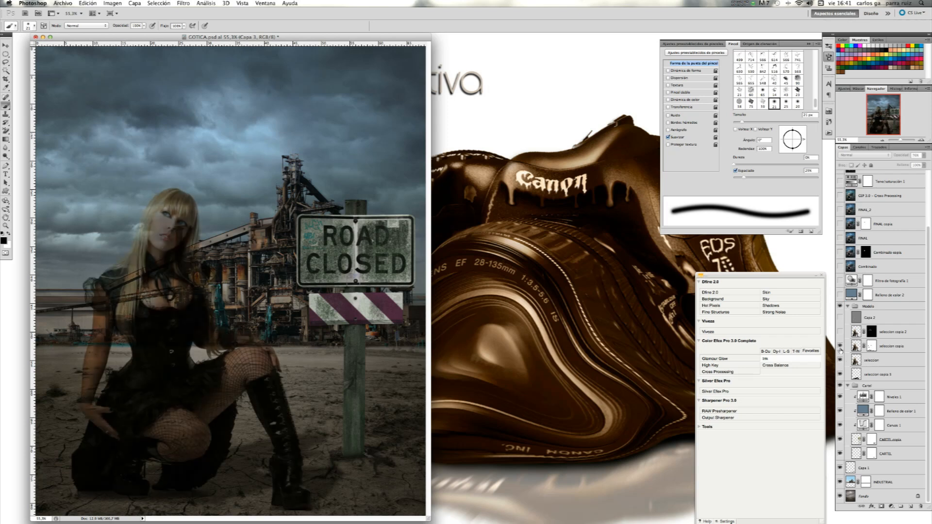
left_click(839, 332)
left_click(840, 317)
Show the colour adjustment, merged, filter, vignette and boot shadow layers in order to review the finished composite
left_click(839, 294)
left_click(840, 281)
left_click(839, 267)
left_click(839, 252)
left_click(839, 238)
left_click(840, 223)
left_click(839, 209)
scroll(840, 213, "up", 3)
left_click(840, 263)
left_click(839, 248)
left_click(839, 234)
left_click(839, 220)
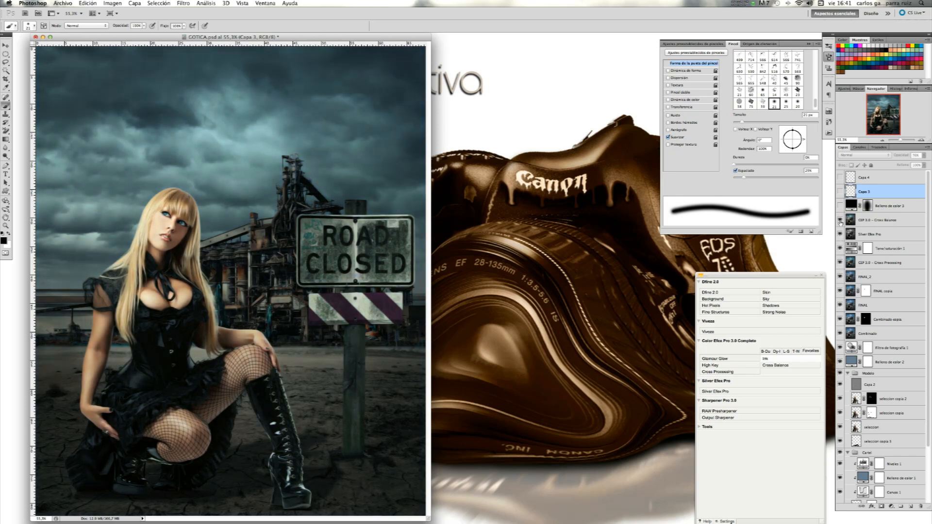
left_click(840, 205)
left_click(840, 191)
left_click(839, 178)
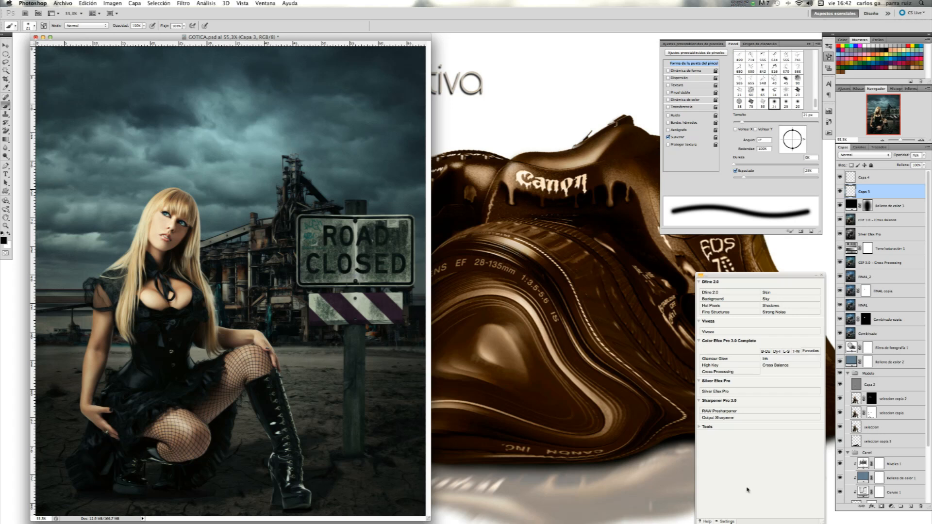
mouse_move(875, 518)
key("super+Tab")
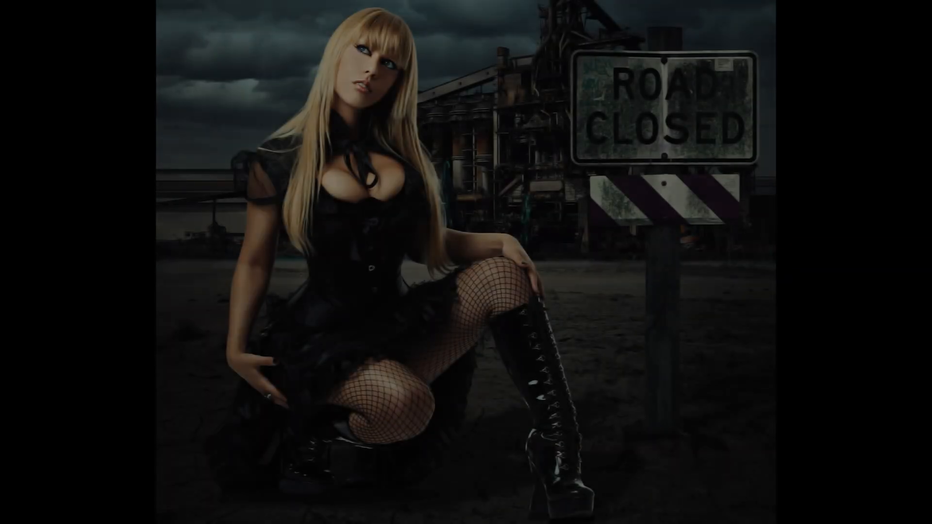